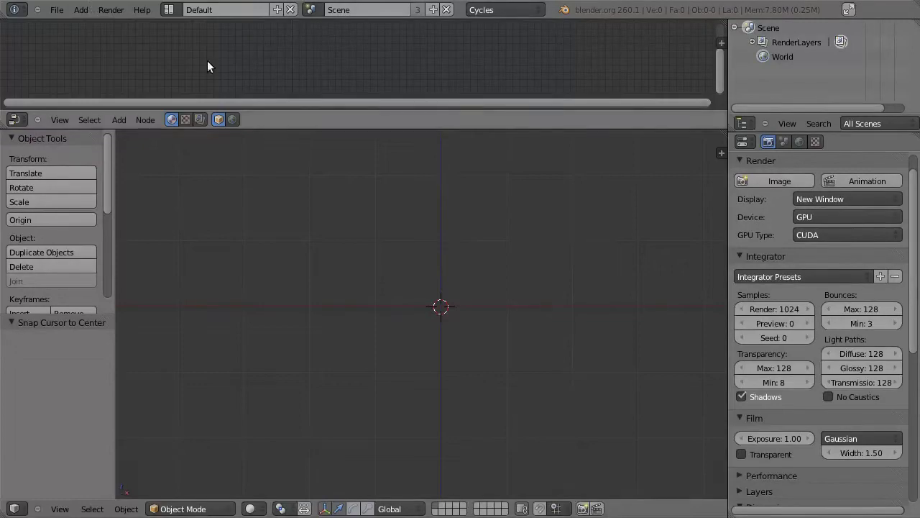
- Add a cylinder and set blender_front.jpg as the Front-axis background, offset to centre the jar
{"action": "left_click", "coordinate": [721, 152]}
{"action": "scroll", "coordinate": [642, 409], "scroll_direction": "down", "scroll_amount": 2}
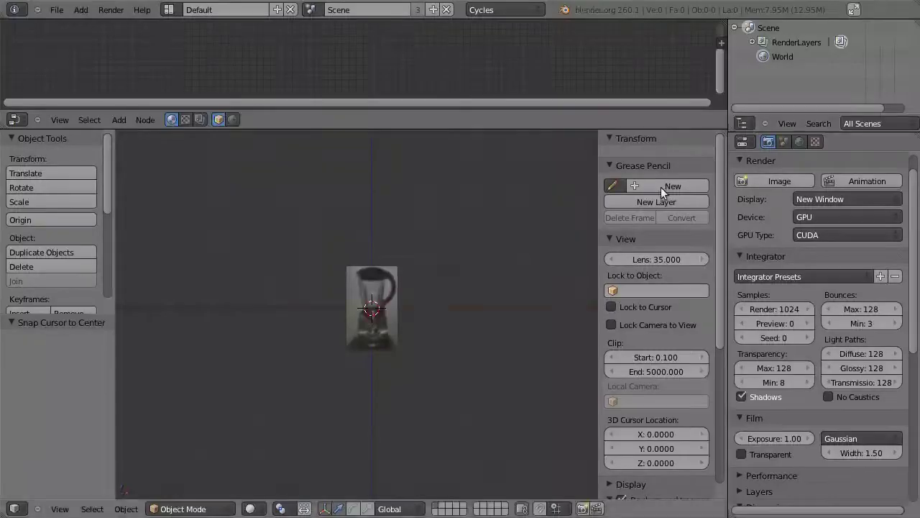
{"action": "key", "text": "shift+a"}
{"action": "left_click", "coordinate": [426, 381]}
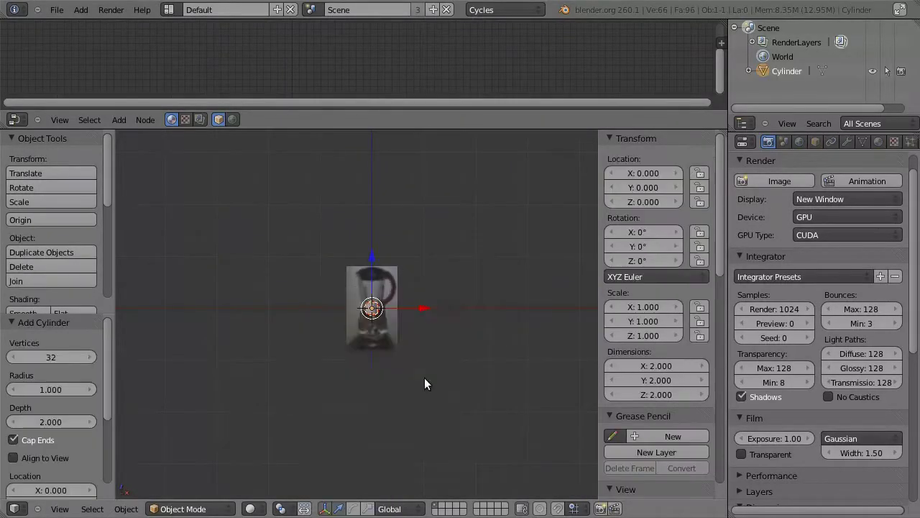
{"action": "scroll", "coordinate": [402, 345], "scroll_direction": "up", "scroll_amount": 6}
{"action": "scroll", "coordinate": [673, 385], "scroll_direction": "down", "scroll_amount": 10}
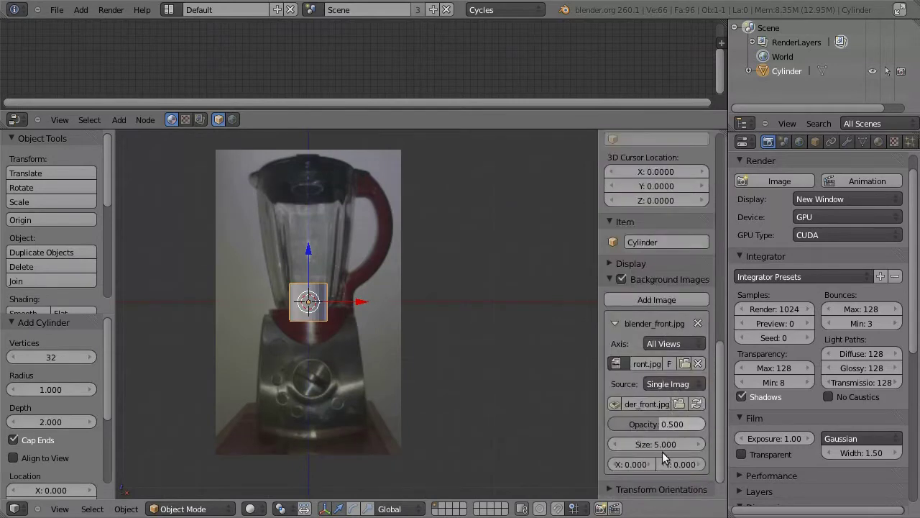
{"action": "scroll", "coordinate": [315, 335], "scroll_direction": "up", "scroll_amount": 3}
{"action": "key", "text": "ctrl+Up"}
{"action": "scroll", "coordinate": [417, 240], "scroll_direction": "up", "scroll_amount": 2}
{"action": "scroll", "coordinate": [857, 435], "scroll_direction": "down", "scroll_amount": 1}
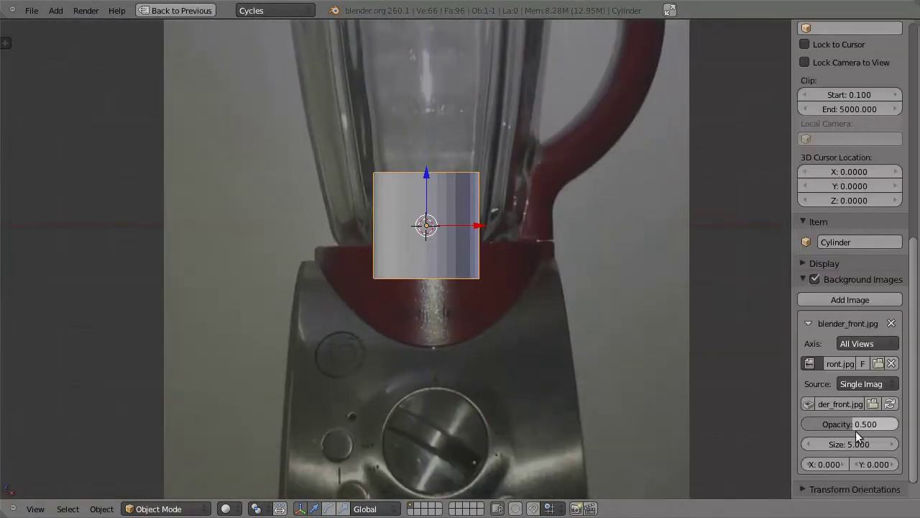
{"action": "mouse_move", "coordinate": [841, 466]}
{"action": "left_mouse_down"}
{"action": "mouse_move", "coordinate": [826, 466]}
{"action": "mouse_move", "coordinate": [884, 464]}
{"action": "left_mouse_up"}
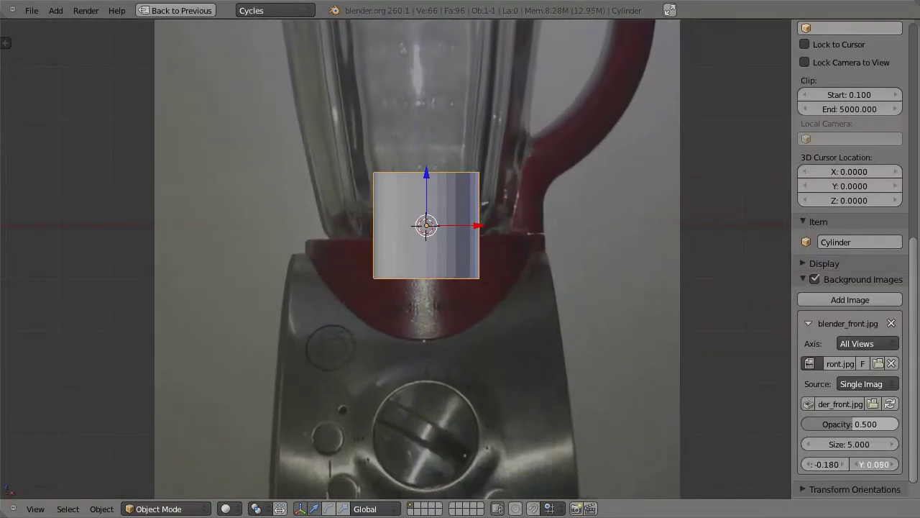
{"action": "left_click", "coordinate": [868, 343]}
{"action": "left_click", "coordinate": [712, 328]}
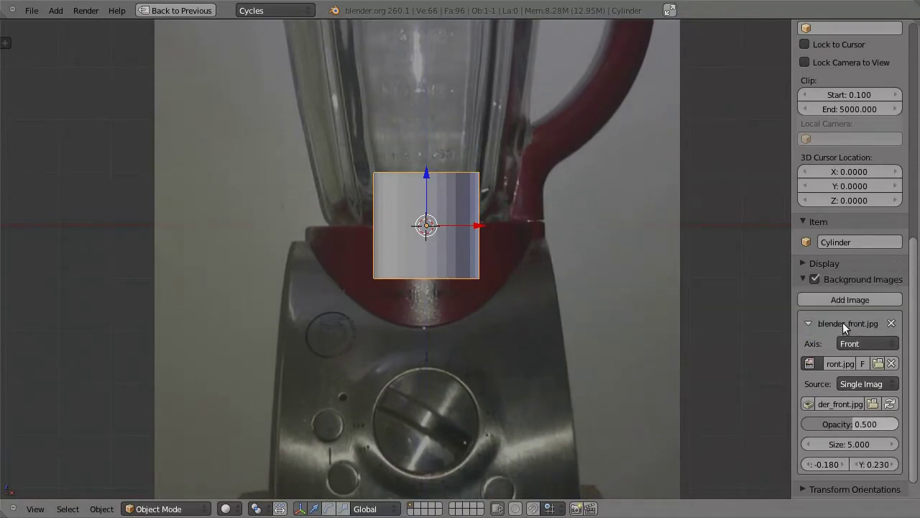
- Add blender_right.jpg as a second background image, offset and shown only in Right view
{"action": "left_click", "coordinate": [850, 299]}
{"action": "scroll", "coordinate": [849, 302], "scroll_direction": "down", "scroll_amount": 2}
{"action": "left_click", "coordinate": [859, 488]}
{"action": "left_click", "coordinate": [902, 48]}
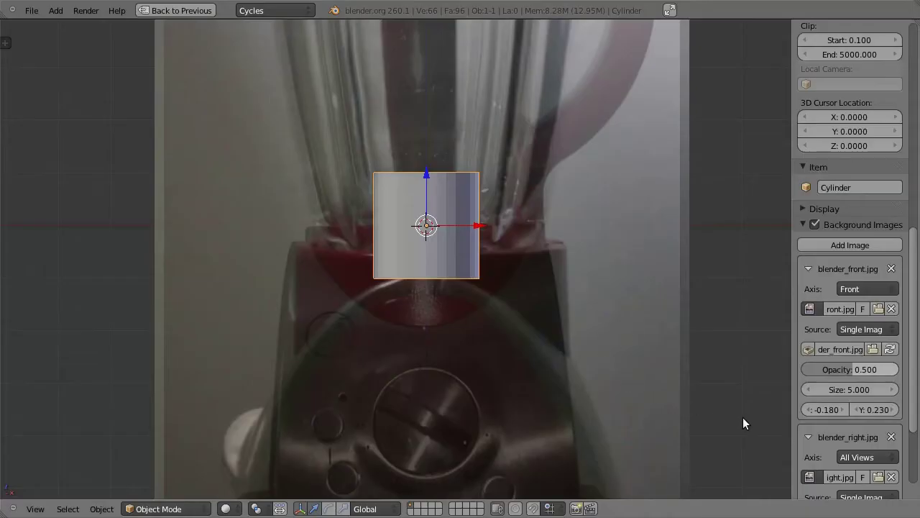
{"action": "scroll", "coordinate": [849, 432], "scroll_direction": "down", "scroll_amount": 4}
{"action": "left_click_drag", "start_coordinate": [825, 466], "coordinate": [892, 469]}
{"action": "left_click", "coordinate": [868, 345]}
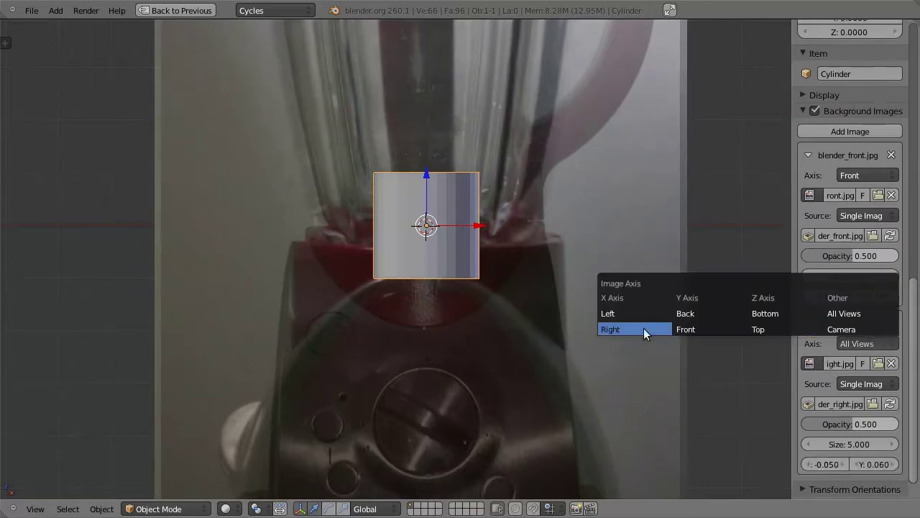
{"action": "left_click", "coordinate": [643, 328]}
- Load blender_top.jpg as a third reference, switch to wireframe, and rotate the cylinder 90° on X
{"action": "left_click", "coordinate": [851, 136]}
{"action": "double_click", "coordinate": [247, 124]}
{"action": "key", "text": "z"}
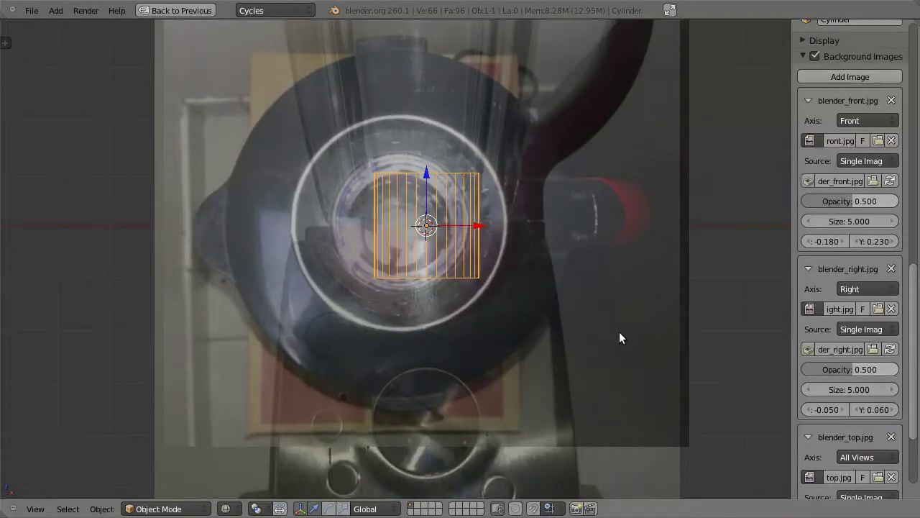
{"action": "scroll", "coordinate": [558, 295], "scroll_direction": "up", "scroll_amount": 1}
{"action": "scroll", "coordinate": [848, 431], "scroll_direction": "down", "scroll_amount": 4}
{"action": "left_click_drag", "start_coordinate": [824, 466], "coordinate": [855, 466]}
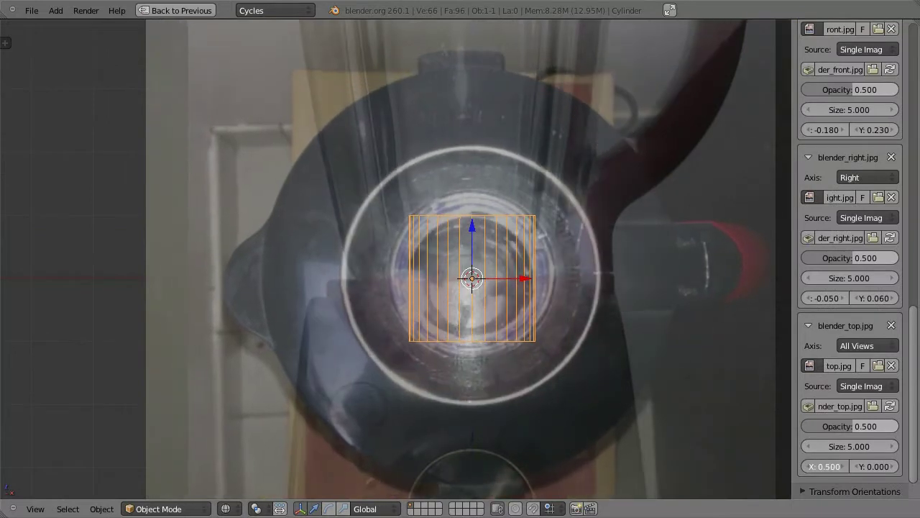
{"action": "type", "text": "rx"}
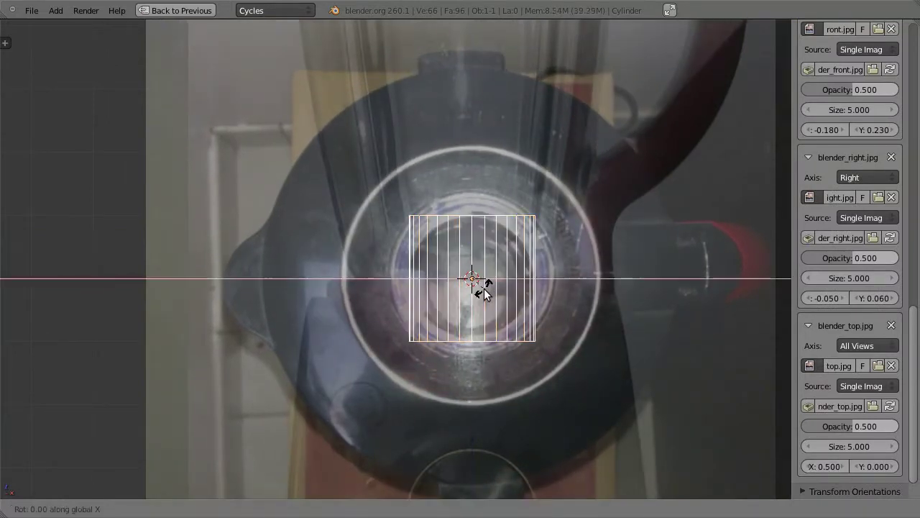
{"action": "type", "text": "90"}
{"action": "key", "text": "Return"}
- Centre the top photo with X/Y offsets, restrict it to Top view, and add a new cylinder
{"action": "left_click_drag", "start_coordinate": [825, 466], "coordinate": [813, 465]}
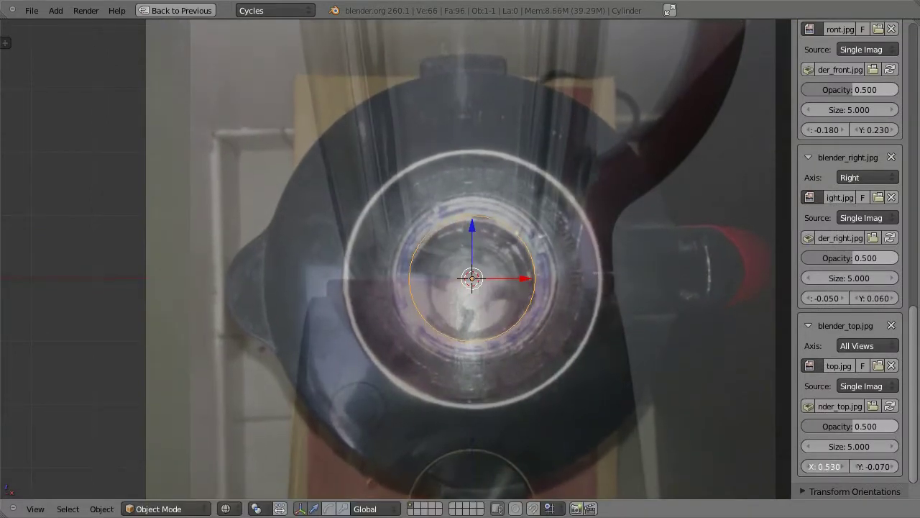
{"action": "left_click_drag", "start_coordinate": [875, 466], "coordinate": [855, 466]}
{"action": "scroll", "coordinate": [872, 348], "scroll_direction": "down", "scroll_amount": 1}
{"action": "left_click", "coordinate": [873, 347]}
{"action": "left_click", "coordinate": [872, 359]}
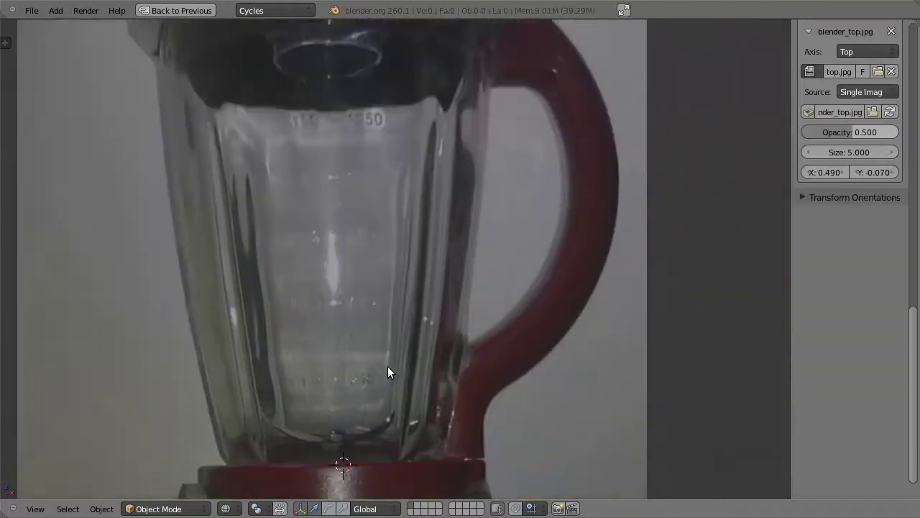
{"action": "scroll", "coordinate": [381, 371], "scroll_direction": "down", "scroll_amount": 3}
{"action": "key", "text": "shift+a"}
{"action": "left_click", "coordinate": [421, 380]}
- In Edit Mode, raise the cylinder mesh 1 unit on Z, stretch it, and widen it to 1.778
{"action": "key", "text": "t"}
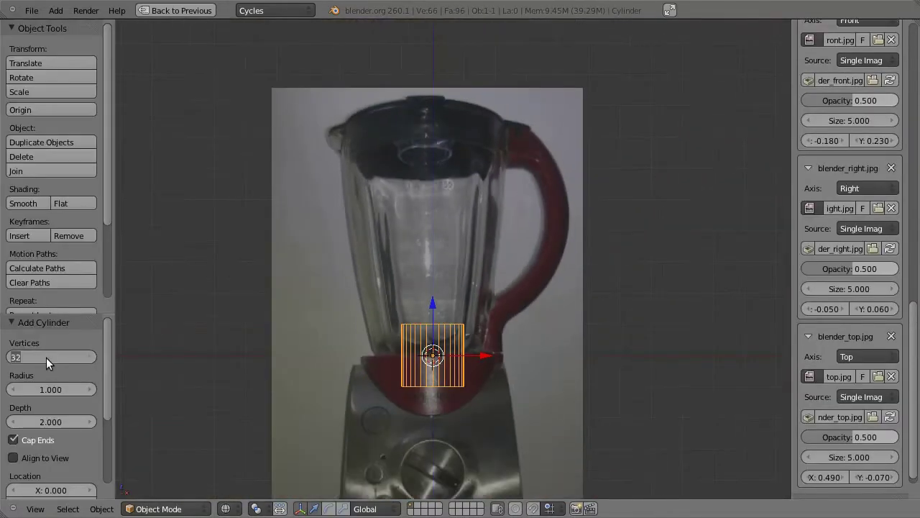
{"action": "key", "text": "Tab"}
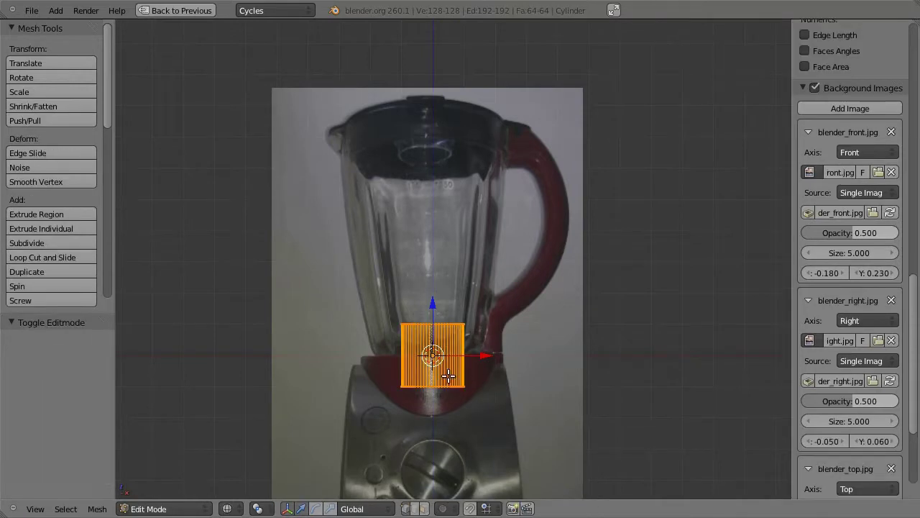
{"action": "key", "text": "g"}
{"action": "key", "text": "z"}
{"action": "key", "text": "1"}
{"action": "key", "text": "Return"}
{"action": "key", "text": "a"}
{"action": "key", "text": "a"}
{"action": "key", "text": "s"}
{"action": "key", "text": "z"}
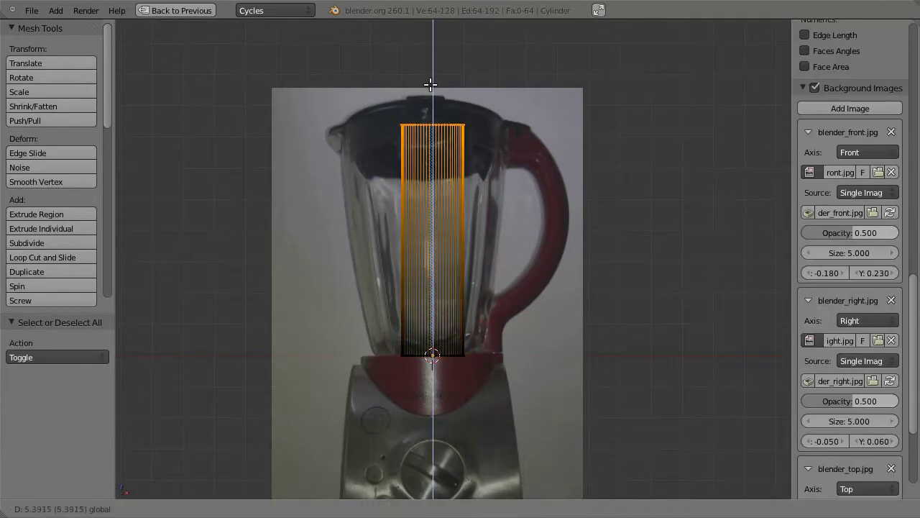
{"action": "key", "text": "Return"}
{"action": "key", "text": "s"}
{"action": "key", "text": "shift+z"}
{"action": "left_click", "coordinate": [502, 387]}
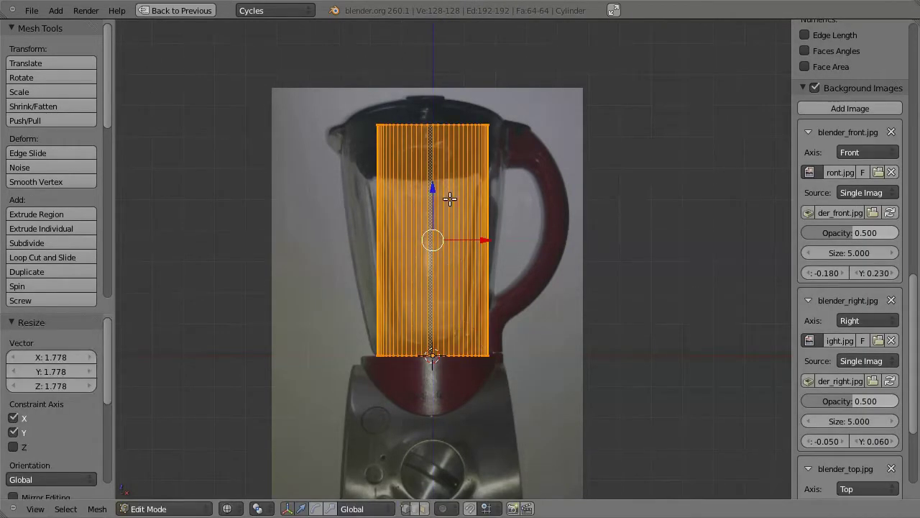
{"action": "key", "text": "a"}
- Add five evenly spaced loop cuts and widen the top edge ring out to the jar's rim
{"action": "key", "text": "ctrl+r"}
{"action": "scroll", "coordinate": [433, 271], "scroll_direction": "up", "scroll_amount": 4}
{"action": "left_click", "coordinate": [433, 271]}
{"action": "right_click", "coordinate": [433, 271]}
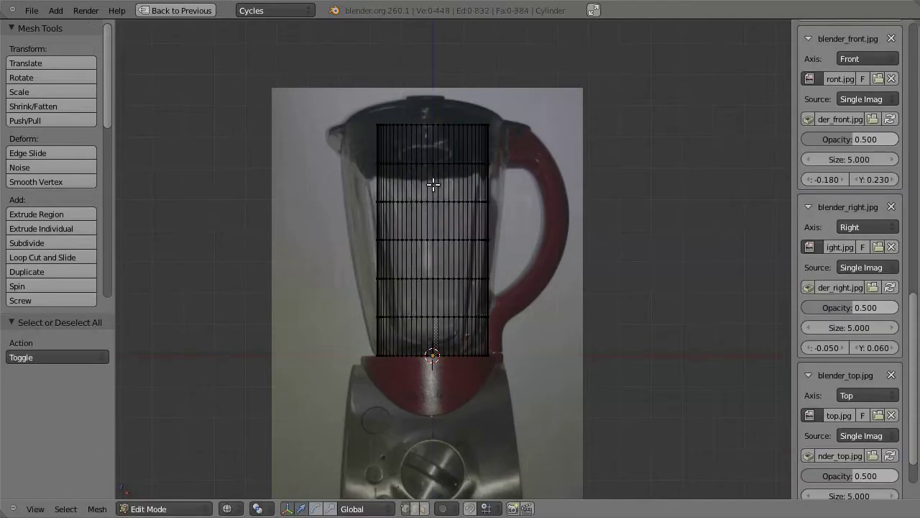
{"action": "right_click", "coordinate": [431, 125], "text": "alt"}
{"action": "left_click", "coordinate": [422, 501]}
{"action": "left_click", "coordinate": [438, 467]}
{"action": "key", "text": "s"}
{"action": "key", "text": "shift+z"}
{"action": "scroll", "coordinate": [538, 269], "scroll_direction": "down", "scroll_amount": 5}
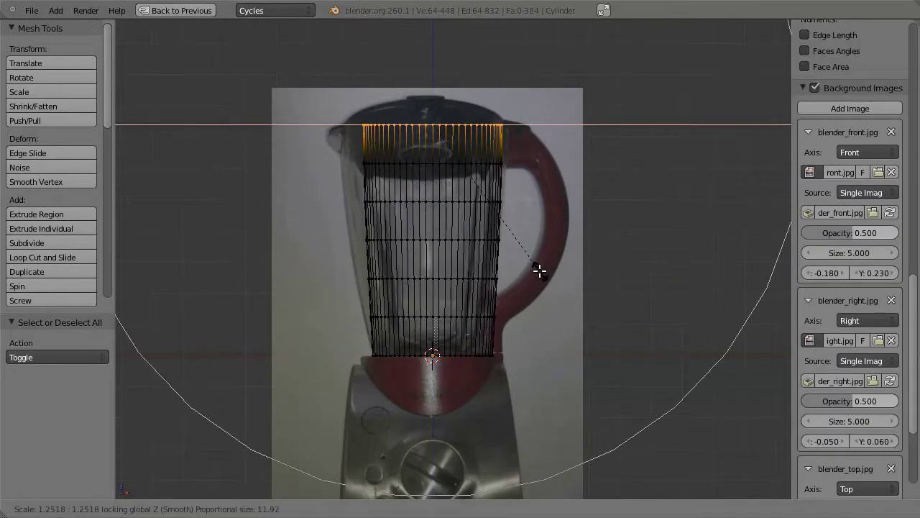
{"action": "left_click", "coordinate": [538, 270]}
{"action": "key", "text": "s"}
{"action": "right_click", "coordinate": [559, 293]}
{"action": "key", "text": "s"}
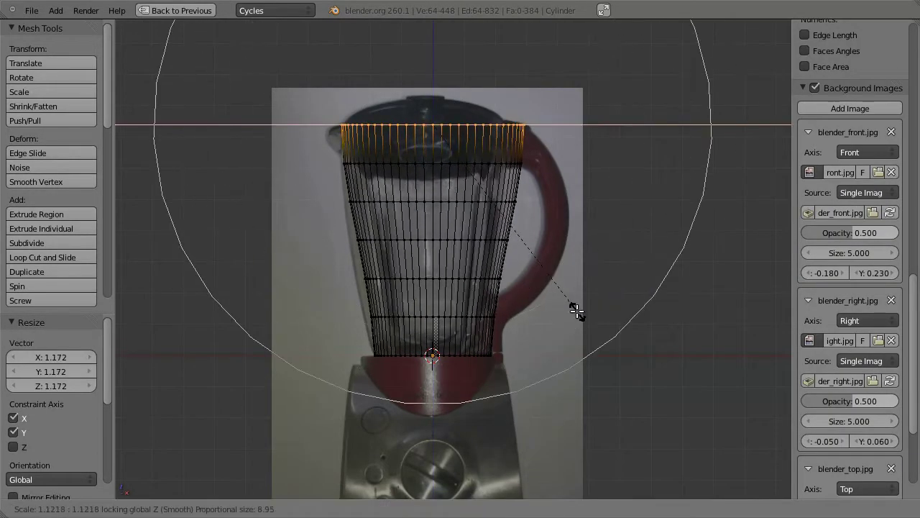
{"action": "right_click", "coordinate": [575, 308]}
{"action": "key", "text": "a"}
- Turn proportional editing off and scale a middle edge ring to the photo's jar width
{"action": "right_click", "coordinate": [381, 205], "text": "alt"}
{"action": "key", "text": "s"}
{"action": "key", "text": "shift+z"}
{"action": "right_click", "coordinate": [567, 230]}
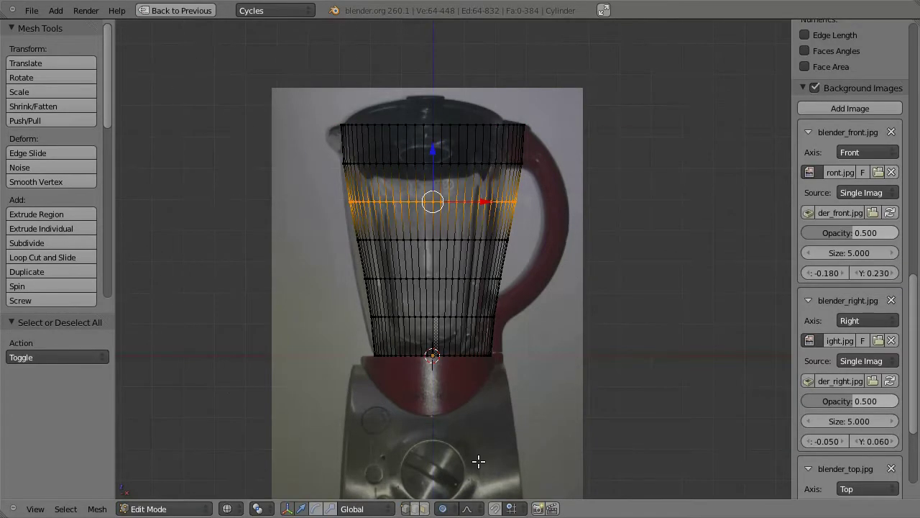
{"action": "left_click", "coordinate": [451, 508]}
{"action": "left_click", "coordinate": [485, 493]}
{"action": "key", "text": "s"}
{"action": "key", "text": "shift+z"}
{"action": "right_click", "coordinate": [452, 245]}
{"action": "key", "text": "a"}
- Scale the lower edge rings to follow the photo's taper, then return to Object Mode
{"action": "right_click", "coordinate": [489, 273], "text": "alt"}
{"action": "key", "text": "s"}
{"action": "key", "text": "shift+z"}
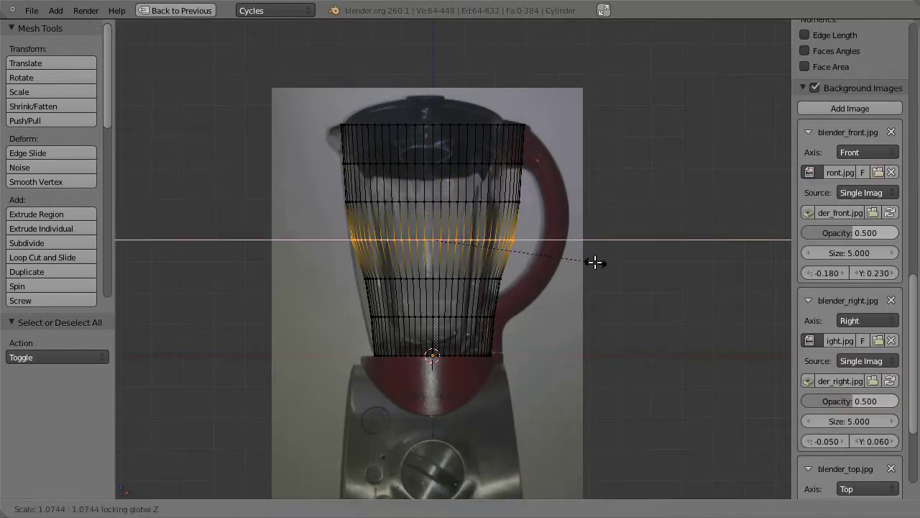
{"action": "right_click", "coordinate": [606, 290]}
{"action": "key", "text": "s"}
{"action": "key", "text": "shift+z"}
{"action": "left_click", "coordinate": [554, 309]}
{"action": "key", "text": "a"}
{"action": "right_click", "coordinate": [496, 319], "text": "alt"}
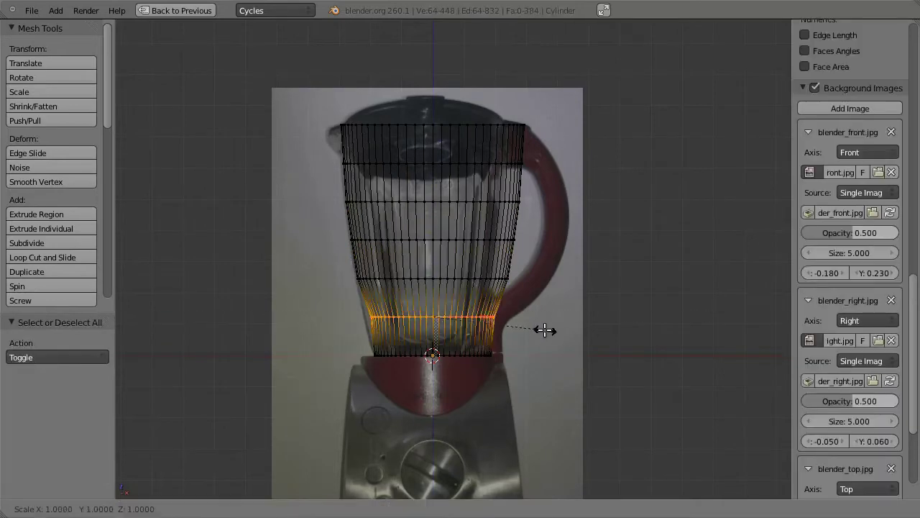
{"action": "key", "text": "s"}
{"action": "key", "text": "shift+z"}
{"action": "left_click", "coordinate": [521, 249]}
{"action": "key", "text": "shift+a"}
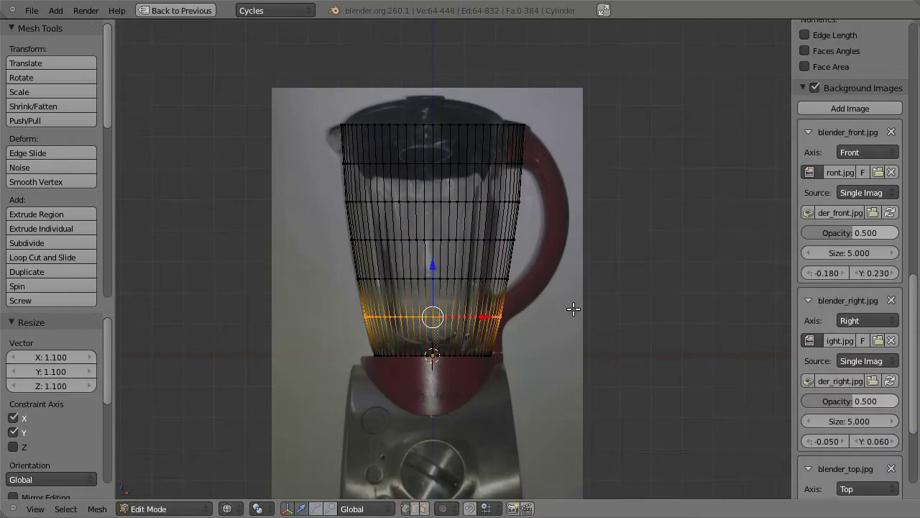
{"action": "key", "text": "Tab"}
- Add a 64-vertex cylinder, move it along Z, and widen it to the red base ring
{"action": "key", "text": "shift+a"}
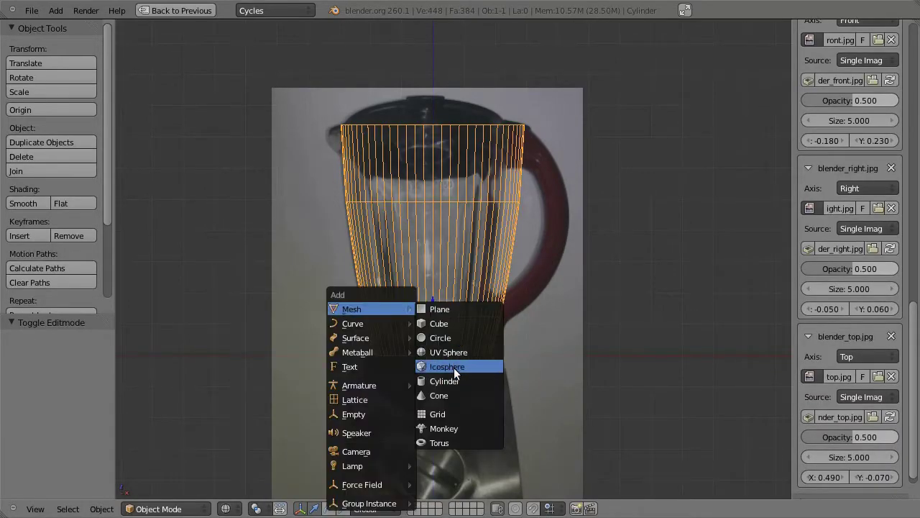
{"action": "left_click", "coordinate": [461, 369]}
{"action": "left_click", "coordinate": [51, 354]}
{"action": "type", "text": "64"}
{"action": "key", "text": "Return"}
{"action": "key", "text": "Tab"}
{"action": "key", "text": "g"}
{"action": "key", "text": "z"}
{"action": "left_click", "coordinate": [440, 381]}
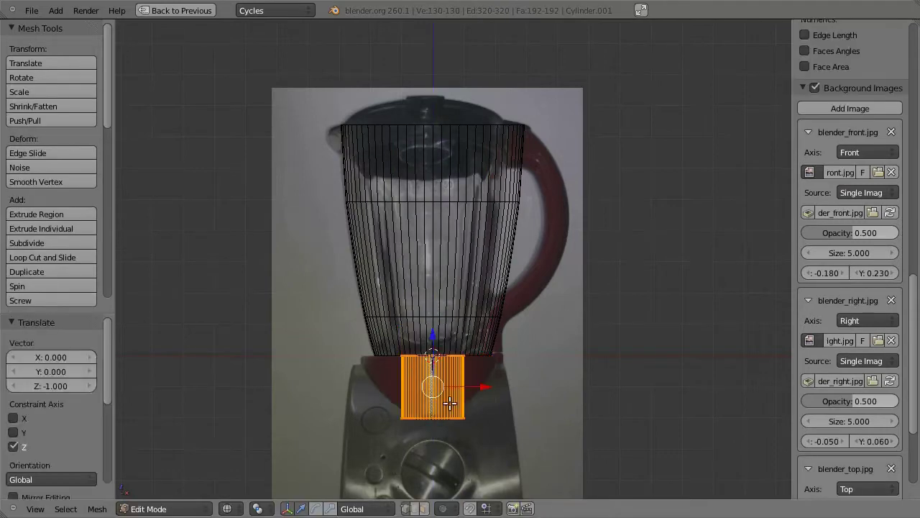
{"action": "key", "text": "s"}
{"action": "key", "text": "shift+z"}
{"action": "left_click", "coordinate": [459, 421]}
- From top view, delete the cap's centre vertices and collapse the ring, merging it at the centre
{"action": "key", "text": "a"}
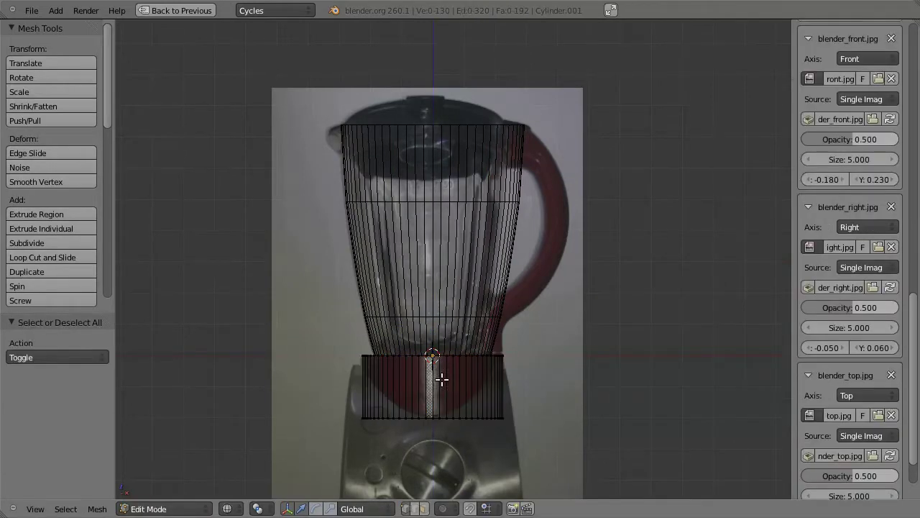
{"action": "key", "text": "a"}
{"action": "key", "text": "KP_7"}
{"action": "scroll", "coordinate": [394, 291], "scroll_direction": "up", "scroll_amount": 2}
{"action": "right_click", "coordinate": [394, 291]}
{"action": "key", "text": "x"}
{"action": "left_click", "coordinate": [339, 278]}
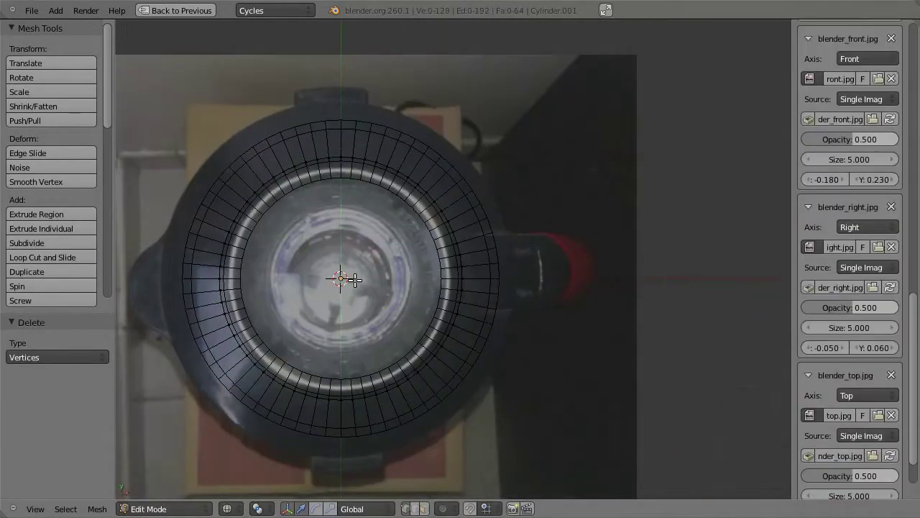
{"action": "key", "text": "KP_1"}
{"action": "key", "text": "a"}
{"action": "key", "text": "KP_7"}
{"action": "type", "text": "es0"}
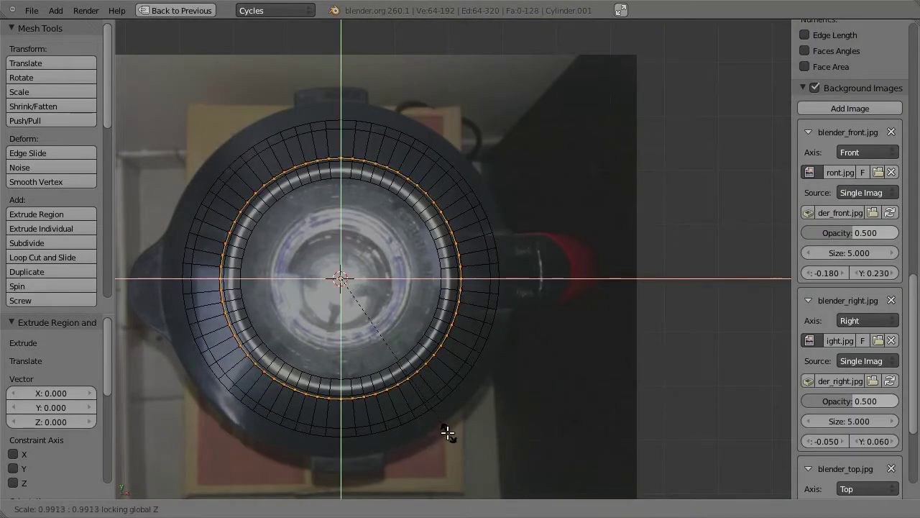
{"action": "key", "text": "Return"}
{"action": "key", "text": "alt+m"}
{"action": "left_click", "coordinate": [381, 407]}
- In side view, lower the cylinder's bottom ring straight down along Z and return to Object Mode
{"action": "key", "text": "KP_1"}
{"action": "key", "text": "KP_3"}
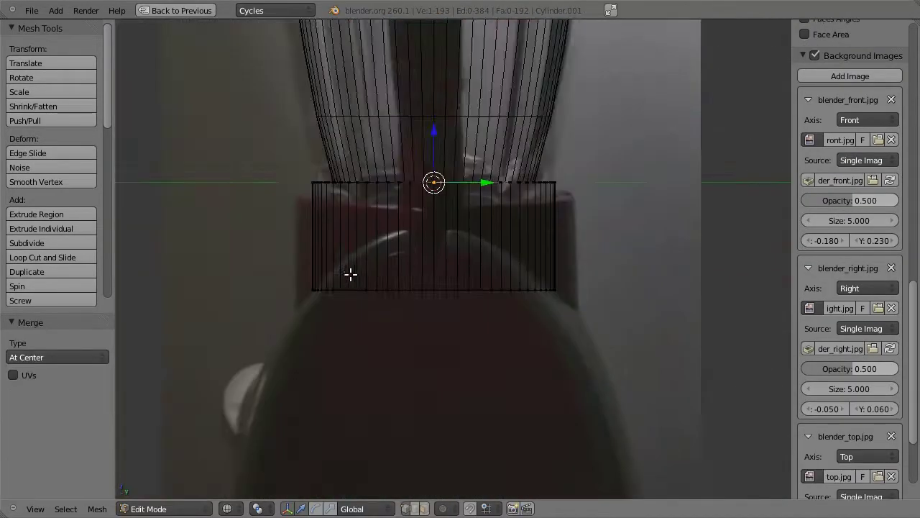
{"action": "scroll", "coordinate": [353, 215], "scroll_direction": "up", "scroll_amount": 3}
{"action": "key", "text": "a"}
{"action": "key", "text": "g"}
{"action": "key", "text": "z"}
{"action": "left_click", "coordinate": [465, 149]}
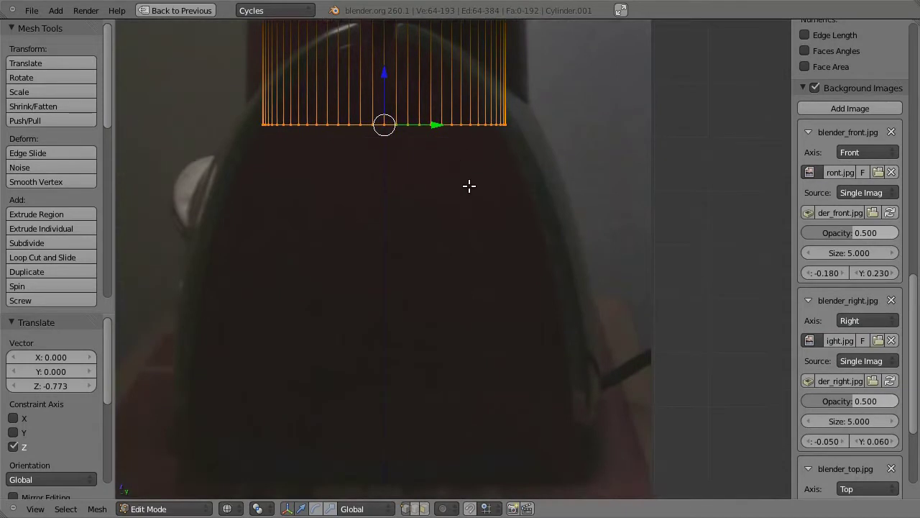
{"action": "key", "text": "Tab"}
{"action": "key", "text": "shift+a"}
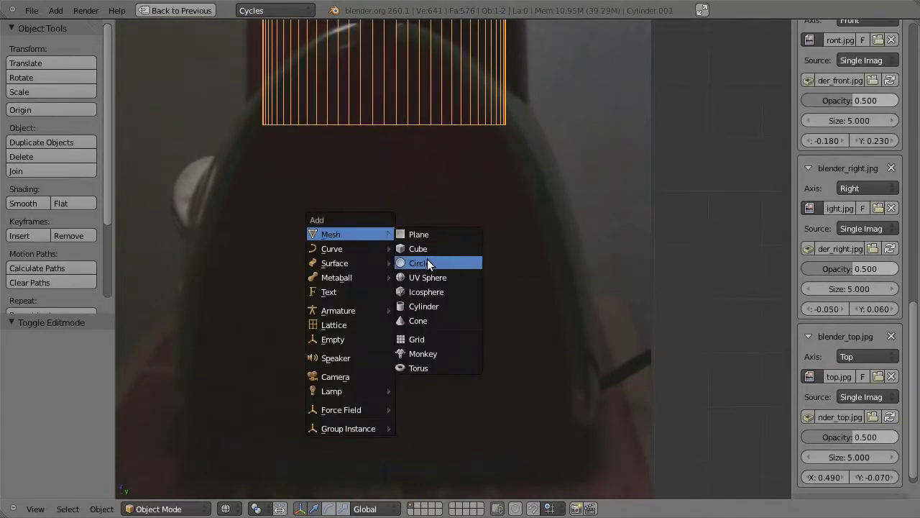
- Add a 64-vertex cylinder and, in Edit Mode, rotate it -90° around X
{"action": "left_click", "coordinate": [424, 306]}
{"action": "key", "text": "Return"}
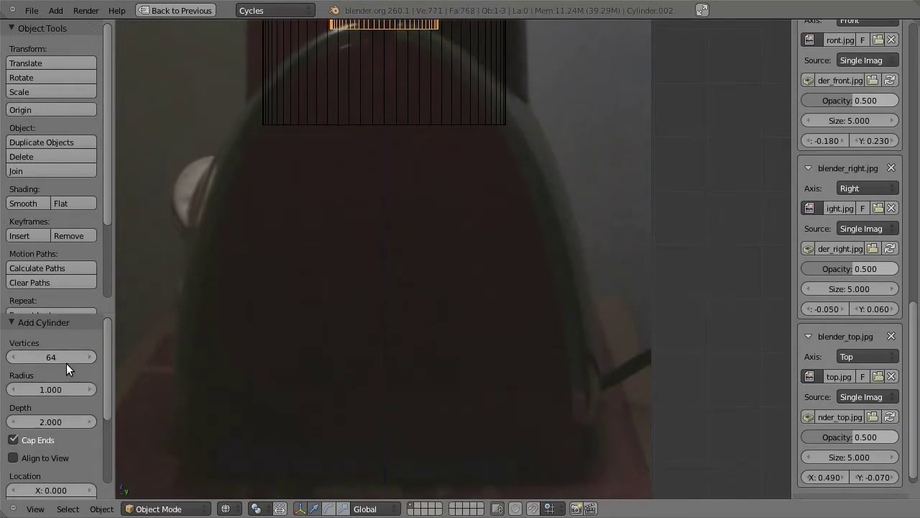
{"action": "scroll", "coordinate": [343, 323], "scroll_direction": "down", "scroll_amount": 5}
{"action": "key", "text": "Tab"}
{"action": "type", "text": "r"}
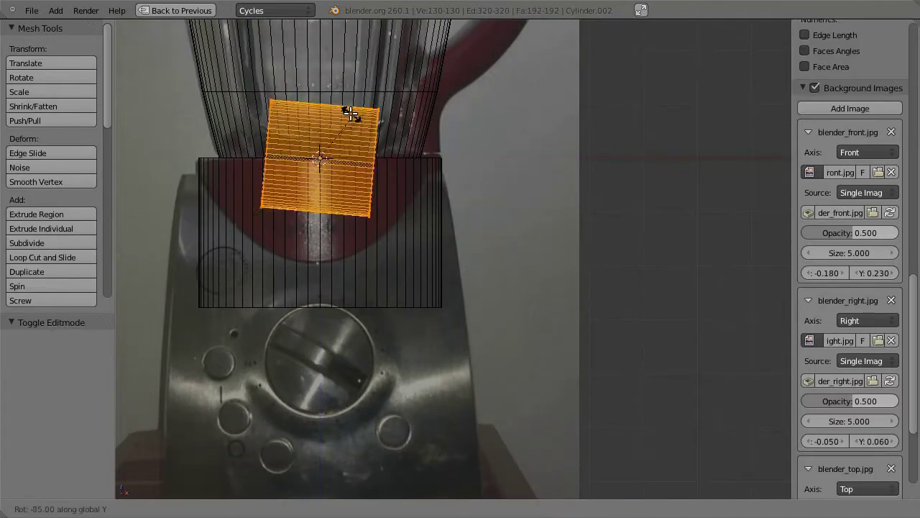
{"action": "type", "text": "x-90"}
{"action": "key", "text": "Return"}
- Move the cylinder down along Z and widen it twice along X
{"action": "key", "text": "g"}
{"action": "key", "text": "z"}
{"action": "left_click", "coordinate": [438, 329]}
{"action": "key", "text": "s"}
{"action": "key", "text": "x"}
{"action": "left_click", "coordinate": [417, 364]}
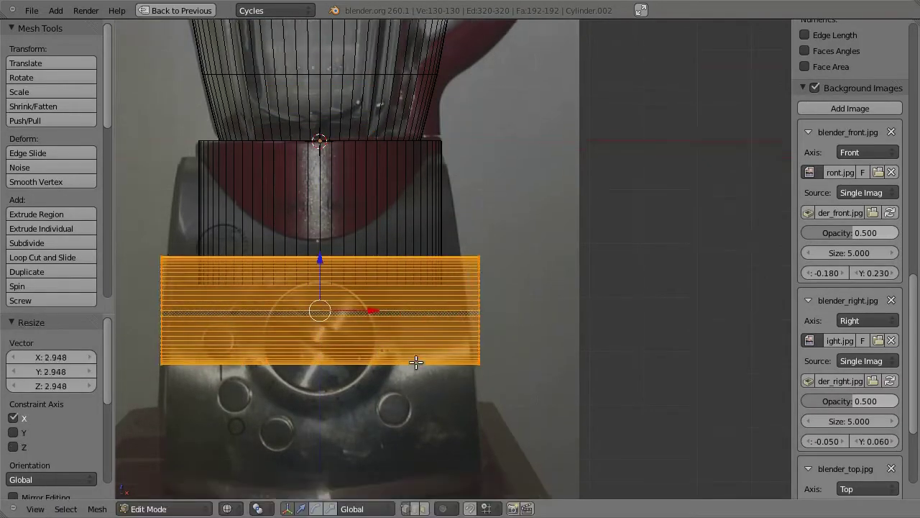
{"action": "middle_click_drag", "start_coordinate": [417, 364], "coordinate": [417, 294], "text": "shift"}
{"action": "key", "text": "s"}
{"action": "key", "text": "x"}
{"action": "left_click", "coordinate": [417, 293]}
- View the cylinder end-on and enlarge its circular end while keeping X fixed
{"action": "key", "text": "KP_7"}
{"action": "key", "text": "KP_1"}
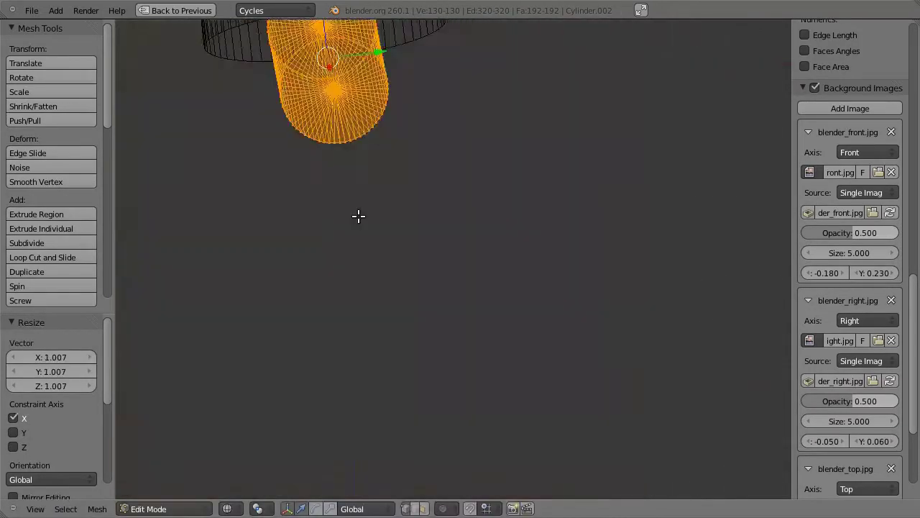
{"action": "key", "text": "KP_3"}
{"action": "key", "text": "s"}
{"action": "key", "text": "shift+x"}
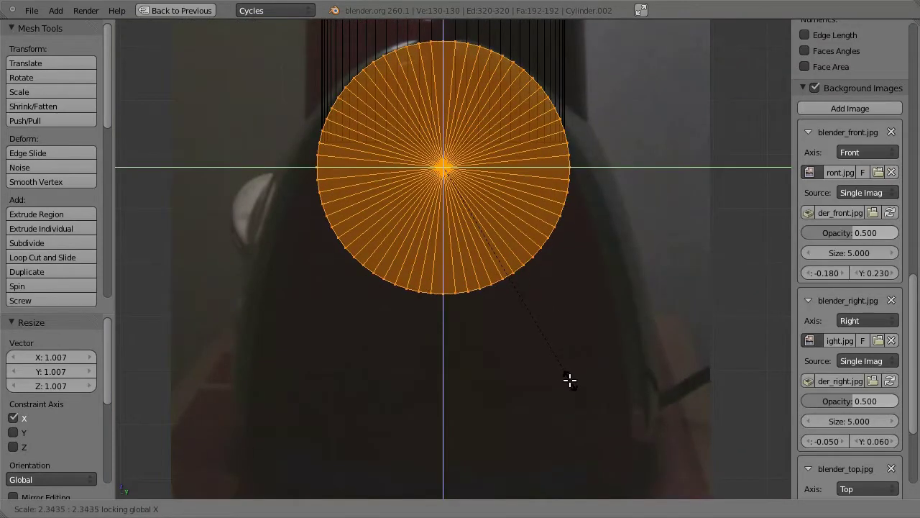
{"action": "left_click", "coordinate": [569, 380]}
- Box-select the lower half of the circle and delete it, leaving an arc
{"action": "key", "text": "a"}
{"action": "key", "text": "b"}
{"action": "left_click_drag", "start_coordinate": [230, 144], "coordinate": [636, 382]}
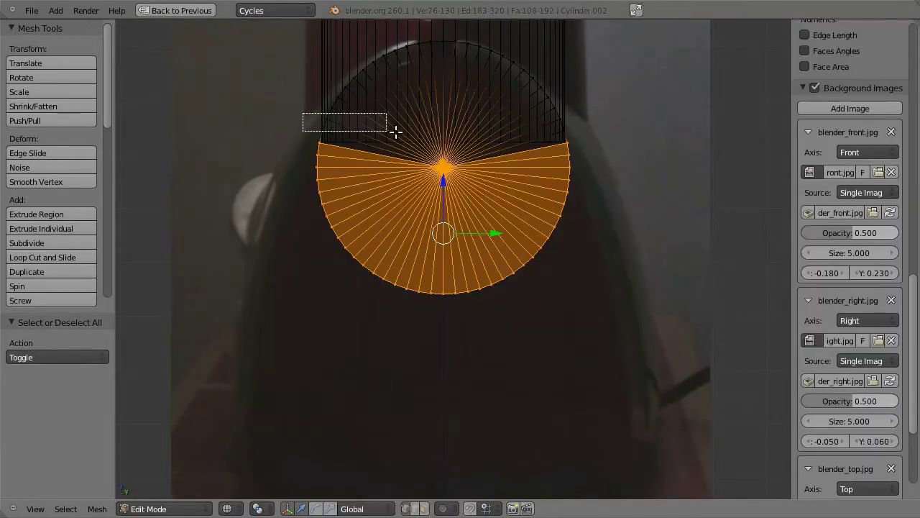
{"action": "middle_click_drag", "start_coordinate": [395, 131], "coordinate": [592, 146]}
{"action": "left_click", "coordinate": [587, 257]}
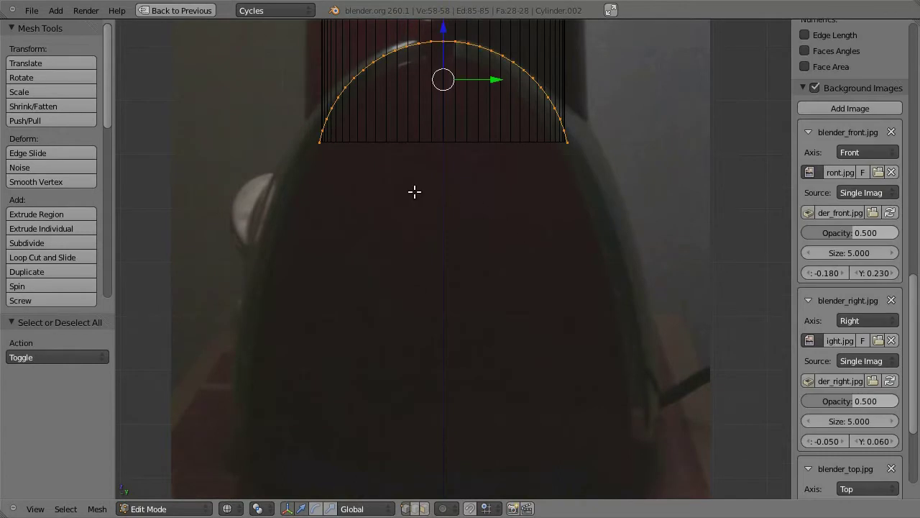
- Turn on proportional editing, select the arc's end vertices, and try a Y resize, then undo it
{"action": "key", "text": "b"}
{"action": "middle_click_drag", "start_coordinate": [338, 26], "coordinate": [546, 150]}
{"action": "left_click", "coordinate": [443, 508]}
{"action": "left_click", "coordinate": [468, 464]}
{"action": "key", "text": "g"}
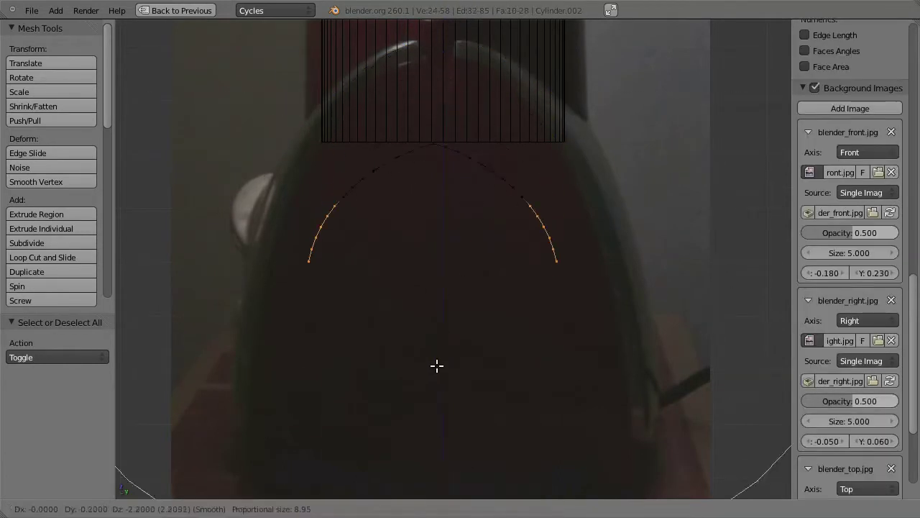
{"action": "right_click", "coordinate": [431, 407]}
{"action": "middle_click_drag", "start_coordinate": [535, 237], "coordinate": [401, 226], "text": "shift"}
{"action": "key", "text": "s"}
{"action": "key", "text": "y"}
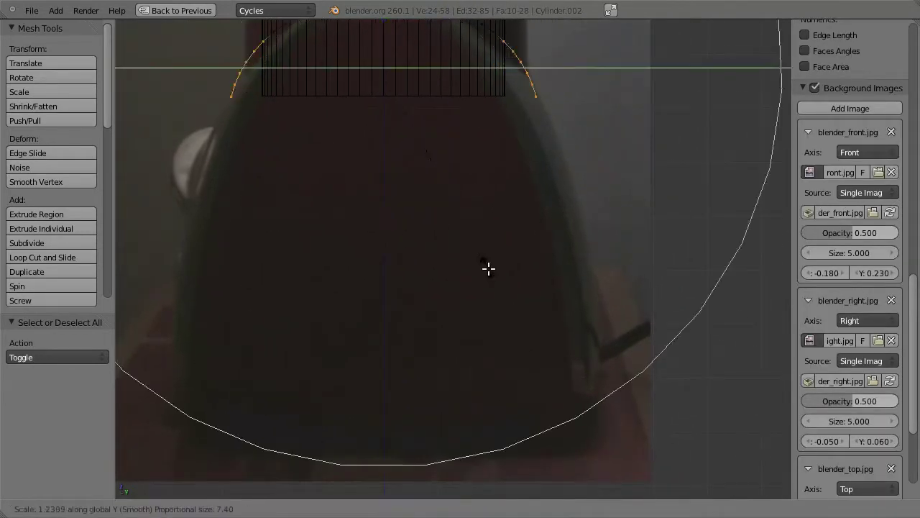
{"action": "left_click", "coordinate": [521, 299]}
{"action": "key", "text": "ctrl+z"}
{"action": "key", "text": "s"}
{"action": "right_click", "coordinate": [520, 275]}
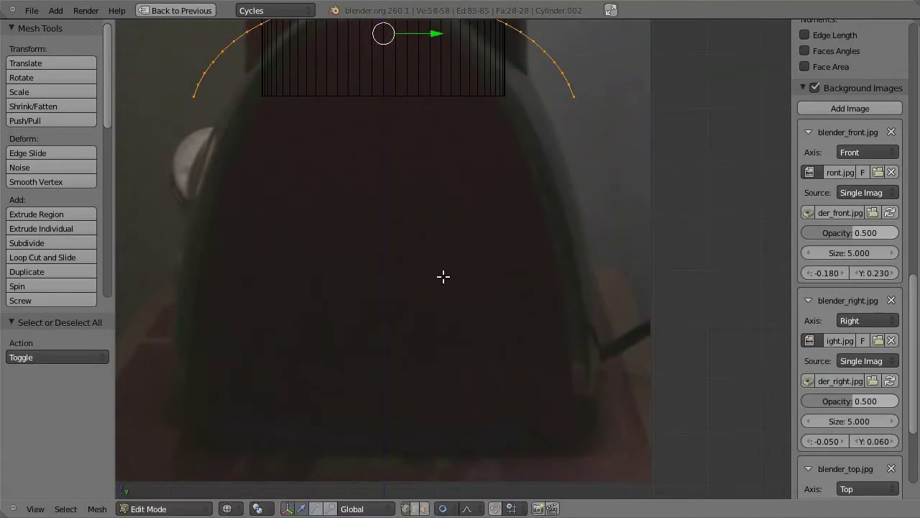
- Scale the arc ends along Z and pull them along Z into a tall arch
{"action": "scroll", "coordinate": [440, 276], "scroll_direction": "down", "scroll_amount": 3}
{"action": "key", "text": "s"}
{"action": "key", "text": "z"}
{"action": "left_click", "coordinate": [437, 276]}
{"action": "key", "text": "g"}
{"action": "key", "text": "z"}
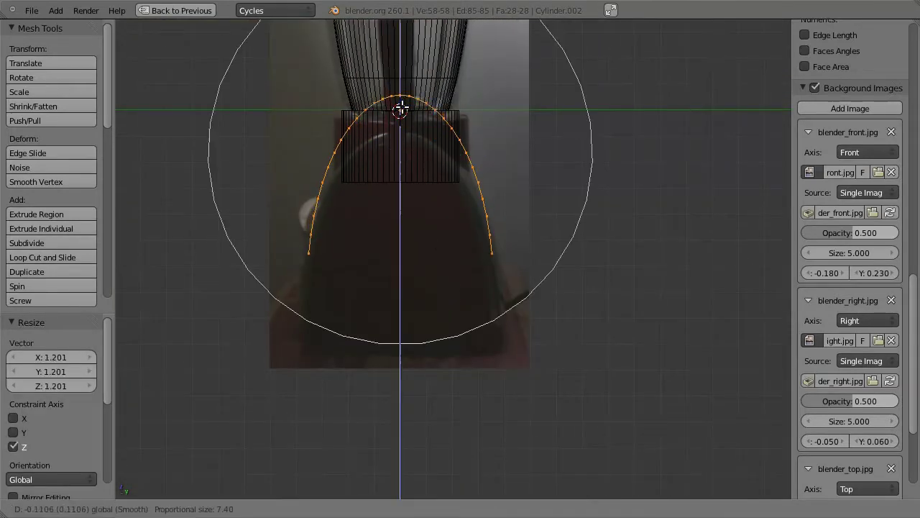
{"action": "left_click", "coordinate": [437, 271]}
- Try widening the arch, undo it, and compare the arch against side and front references
{"action": "key", "text": "s"}
{"action": "key", "text": "shift+x"}
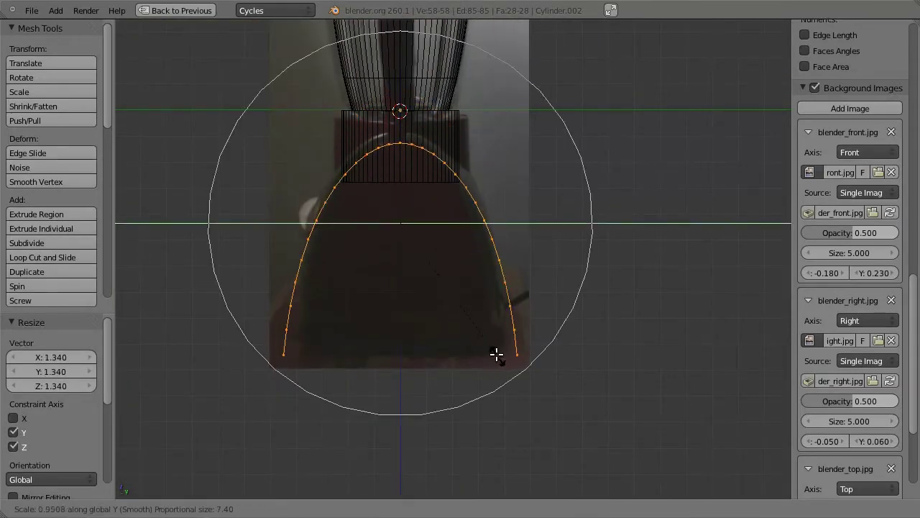
{"action": "right_click", "coordinate": [486, 344]}
{"action": "key", "text": "ctrl+z"}
{"action": "key", "text": "a"}
{"action": "key", "text": "b"}
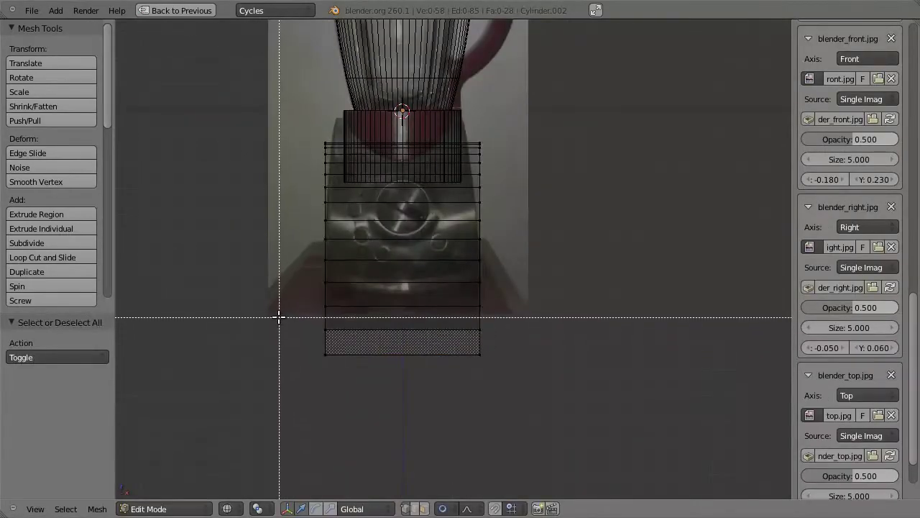
{"action": "key", "text": "Escape"}
{"action": "key", "text": "KP_3"}
{"action": "key", "text": "KP_1"}
- Raise the arch's lower part along Z and recheck it from side and front views
{"action": "key", "text": "a"}
{"action": "key", "text": "g"}
{"action": "key", "text": "z"}
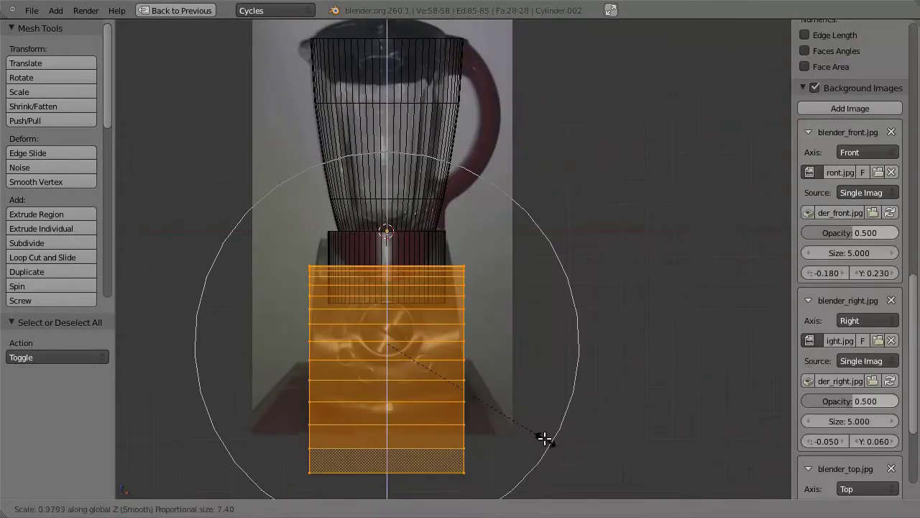
{"action": "key", "text": "Return"}
{"action": "key", "text": "s"}
{"action": "key", "text": "z"}
{"action": "right_click", "coordinate": [494, 395]}
{"action": "key", "text": "KP_3"}
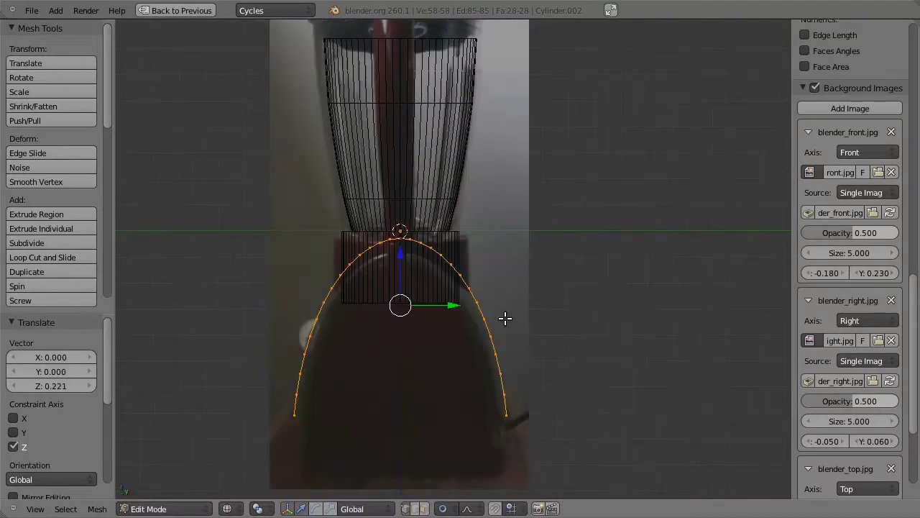
{"action": "key", "text": "KP_1"}
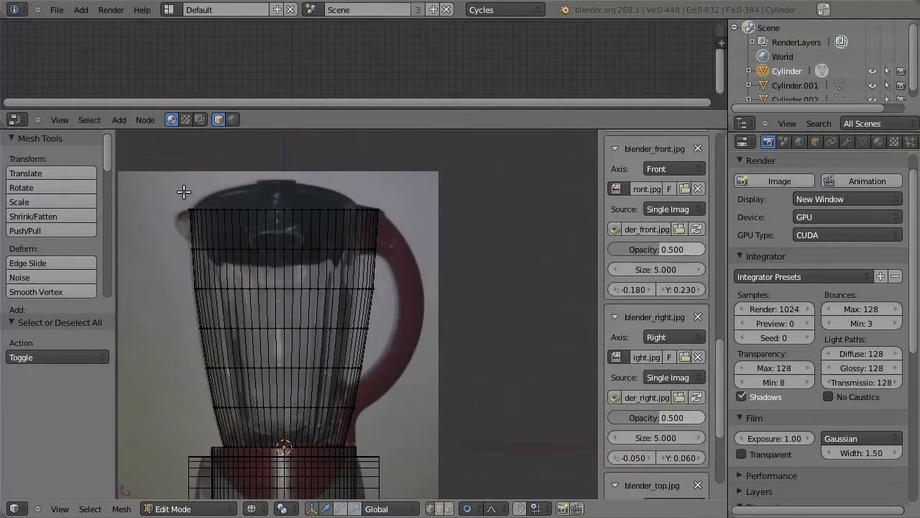
- Extrude the jar walls inward with a Shift+Z scale, recalculate normals, and return to Object Mode
{"action": "key", "text": "e"}
{"action": "key", "text": "s"}
{"action": "key", "text": "shift+z"}
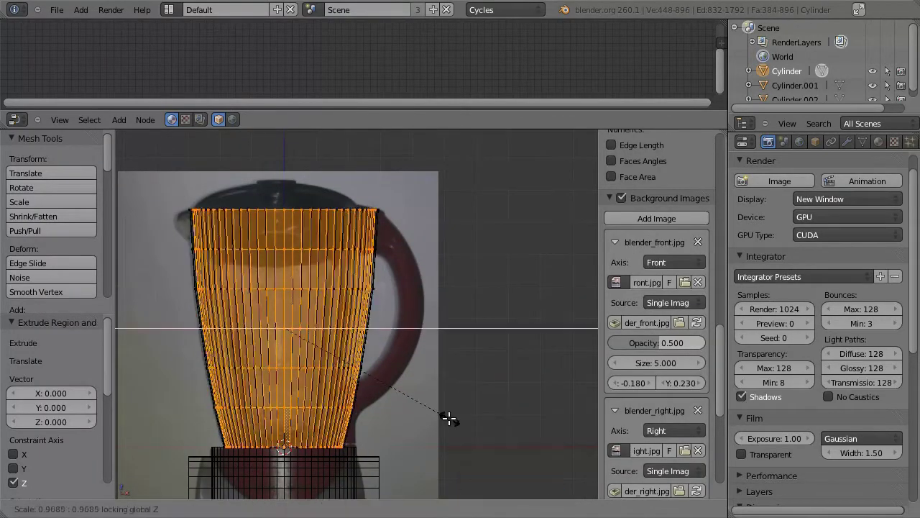
{"action": "left_click", "coordinate": [437, 414]}
{"action": "key", "text": "ctrl+n"}
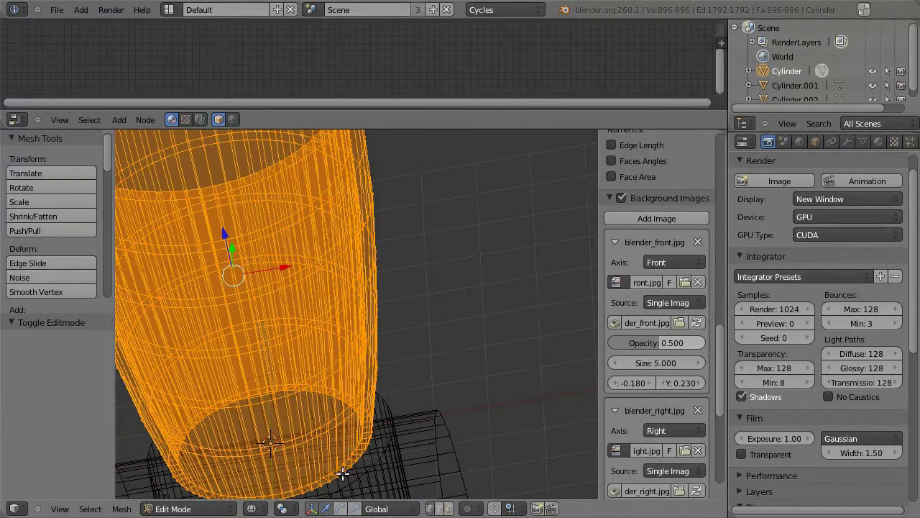
{"action": "key", "text": "Tab"}
- Give the jar a new material with a Glass BSDF surface
{"action": "left_click", "coordinate": [878, 142]}
{"action": "left_click", "coordinate": [782, 237]}
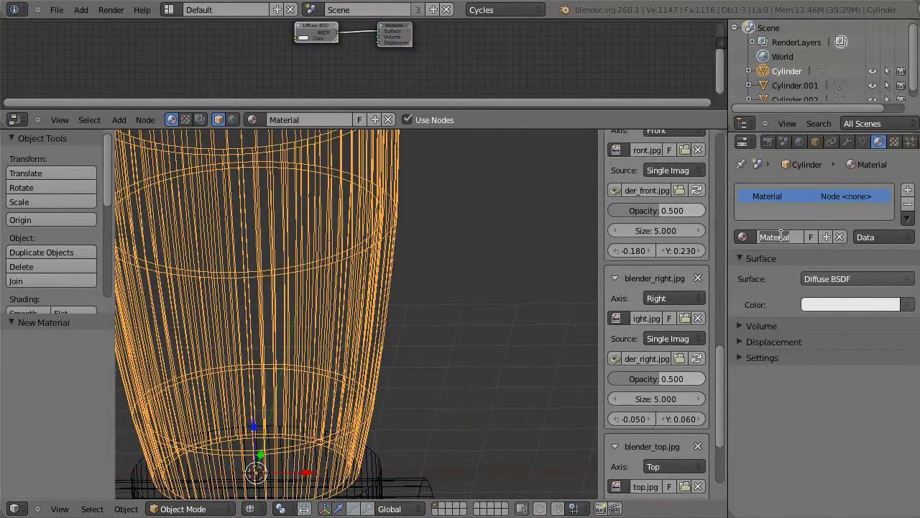
{"action": "left_click", "coordinate": [827, 278]}
{"action": "left_click", "coordinate": [786, 336]}
{"action": "scroll", "coordinate": [453, 341], "scroll_direction": "down", "scroll_amount": 3}
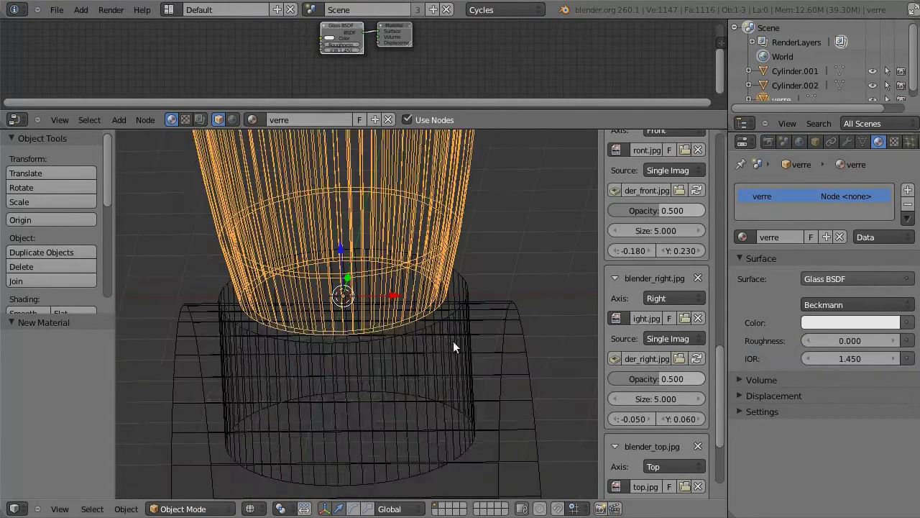
- Rename the ring object to 'rond' and give it a new dark-red Diffuse material
{"action": "right_click", "coordinate": [453, 341]}
{"action": "double_click", "coordinate": [779, 71]}
{"action": "type", "text": "rond"}
{"action": "key", "text": "Return"}
{"action": "left_click", "coordinate": [783, 237]}
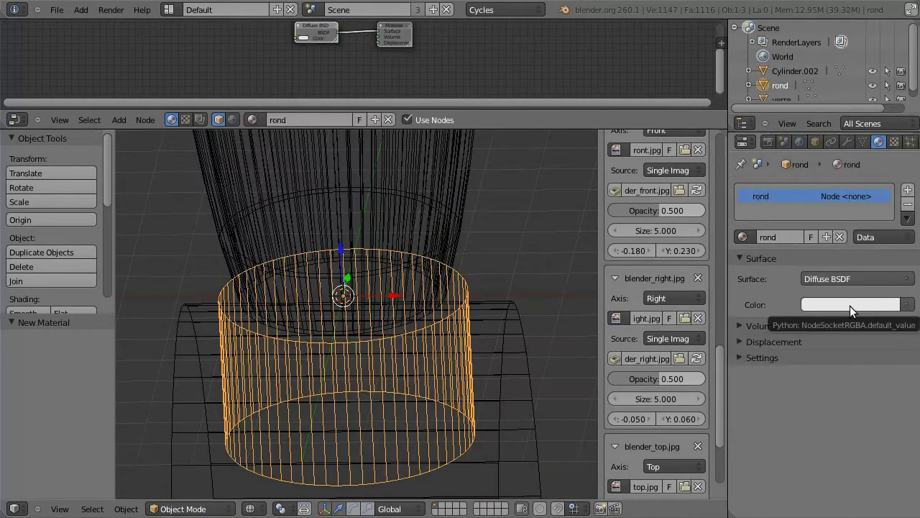
{"action": "left_click", "coordinate": [850, 306]}
{"action": "left_click", "coordinate": [844, 200]}
{"action": "left_click_drag", "start_coordinate": [888, 108], "coordinate": [890, 165]}
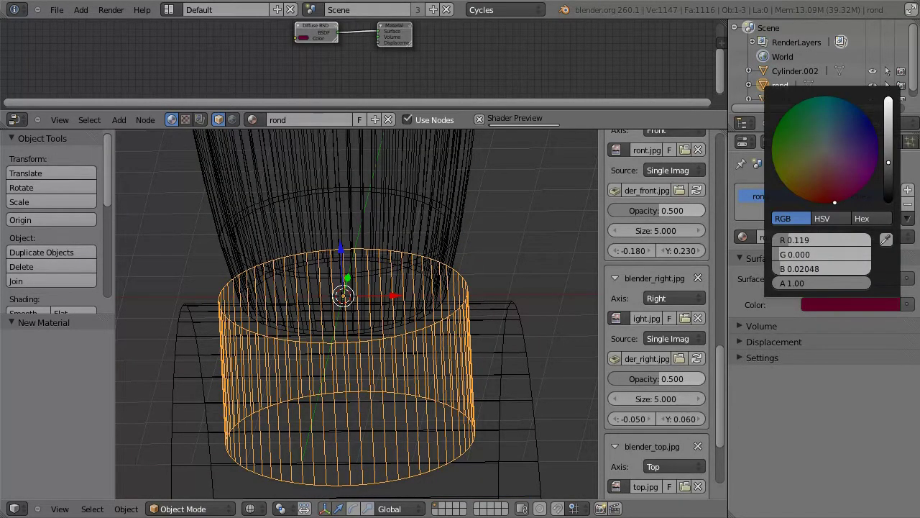
- Blend a Glossy BSDF into rond's Diffuse through a Mix Shader with Fac 0.3
{"action": "key", "text": "ctrl+Up"}
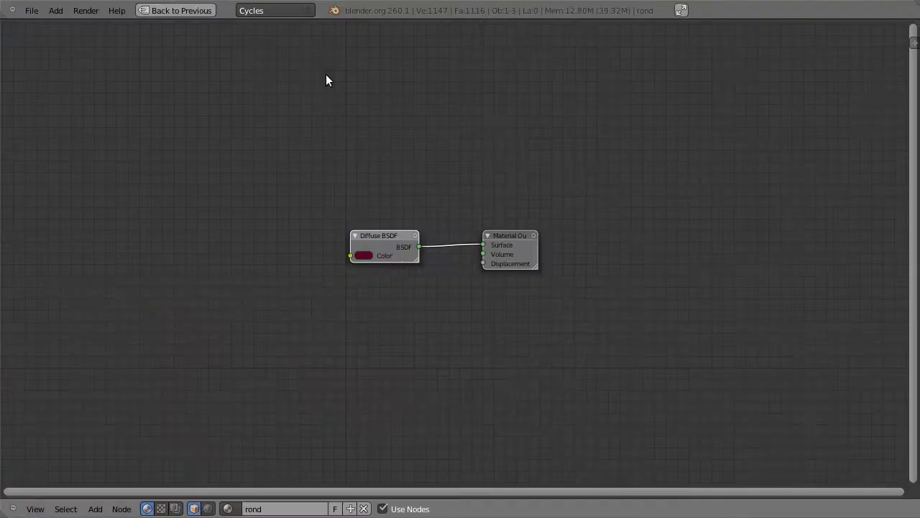
{"action": "key", "text": "Home"}
{"action": "key", "text": "shift+a"}
{"action": "left_click", "coordinate": [287, 294]}
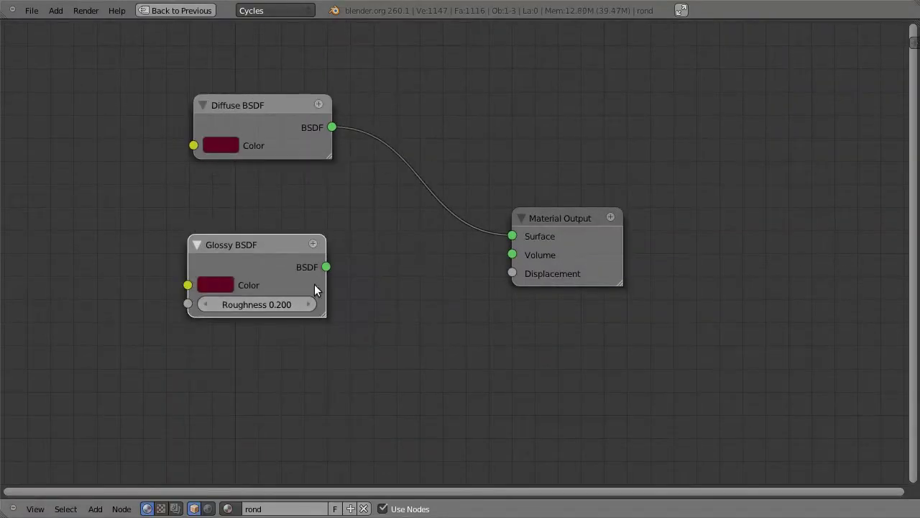
{"action": "key", "text": "shift+a"}
{"action": "left_click", "coordinate": [425, 425]}
{"action": "left_click_drag", "start_coordinate": [498, 391], "coordinate": [461, 175]}
{"action": "left_click_drag", "start_coordinate": [325, 266], "coordinate": [371, 207]}
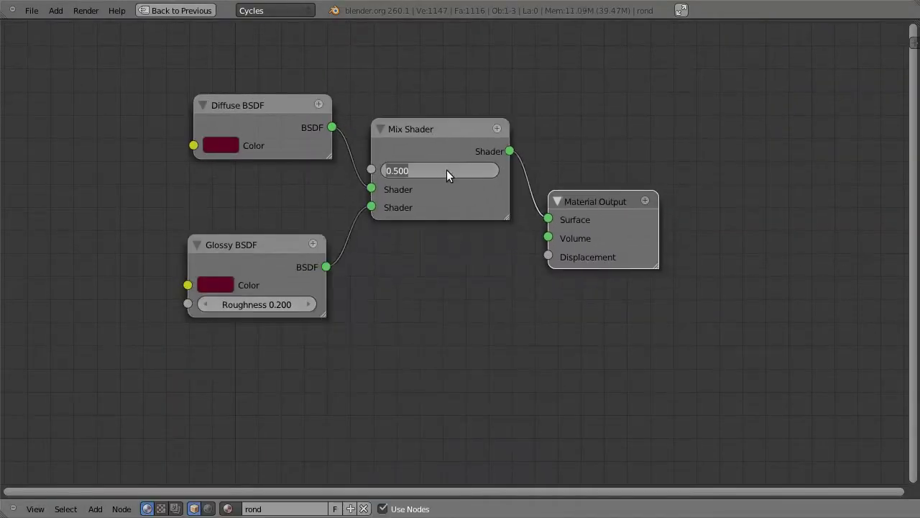
{"action": "type", "text": "0.3"}
{"action": "key", "text": "Return"}
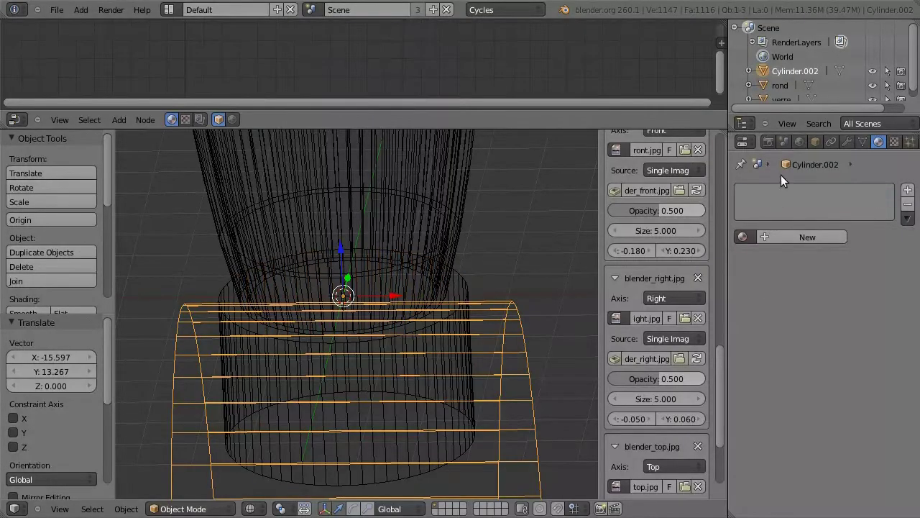
- Rename the arch to 'arche_metal' and give it a new Glossy BSDF material
{"action": "double_click", "coordinate": [789, 71]}
{"action": "key", "text": "Return"}
{"action": "left_click", "coordinate": [777, 237]}
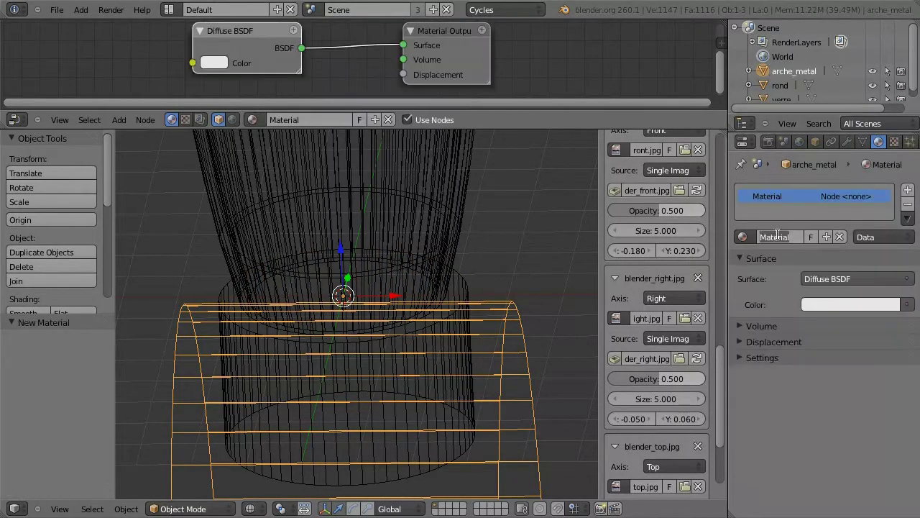
{"action": "left_click", "coordinate": [851, 304]}
{"action": "left_click", "coordinate": [855, 278]}
{"action": "left_click", "coordinate": [856, 295]}
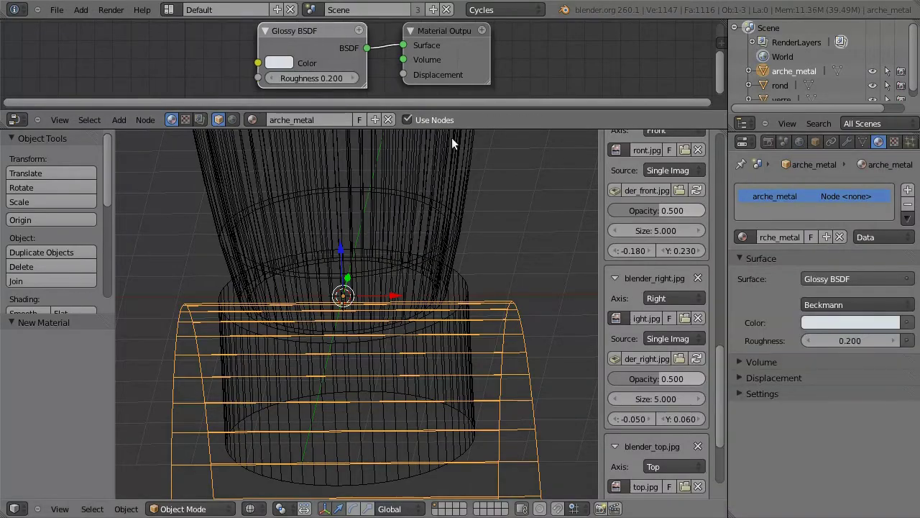
- Add a Diffuse BSDF and a Mix Shader placed between the shaders and Material Output
{"action": "key", "text": "ctrl+Up"}
{"action": "left_click_drag", "start_coordinate": [419, 232], "coordinate": [316, 154]}
{"action": "key", "text": "shift+a"}
{"action": "left_click", "coordinate": [345, 175]}
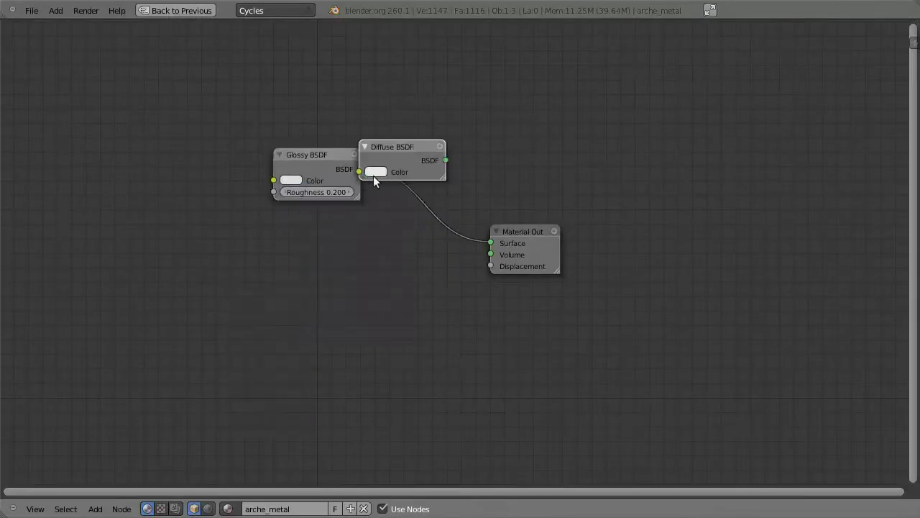
{"action": "left_click", "coordinate": [321, 101]}
{"action": "left_click_drag", "start_coordinate": [523, 232], "coordinate": [560, 104]}
{"action": "key", "text": "shift+a"}
{"action": "left_click", "coordinate": [513, 305]}
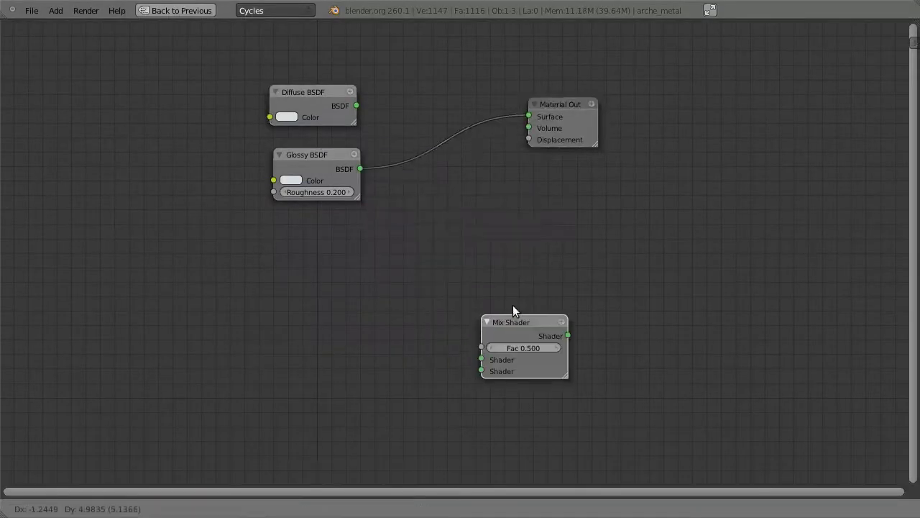
{"action": "left_click_drag", "start_coordinate": [513, 305], "coordinate": [429, 97]}
{"action": "key", "text": "Home"}
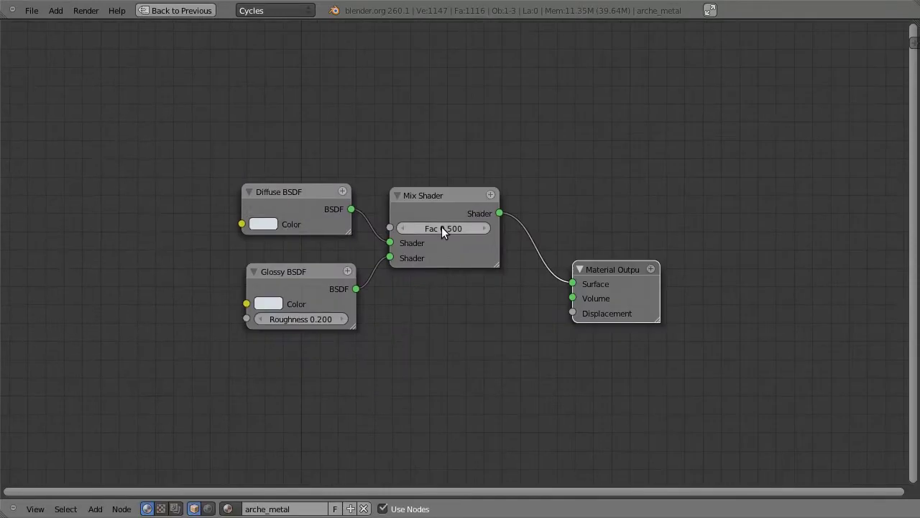
{"action": "key", "text": "ctrl+Up"}
- Add a camera, move it along Y, and look through it from camera view
{"action": "key", "text": "shift+a"}
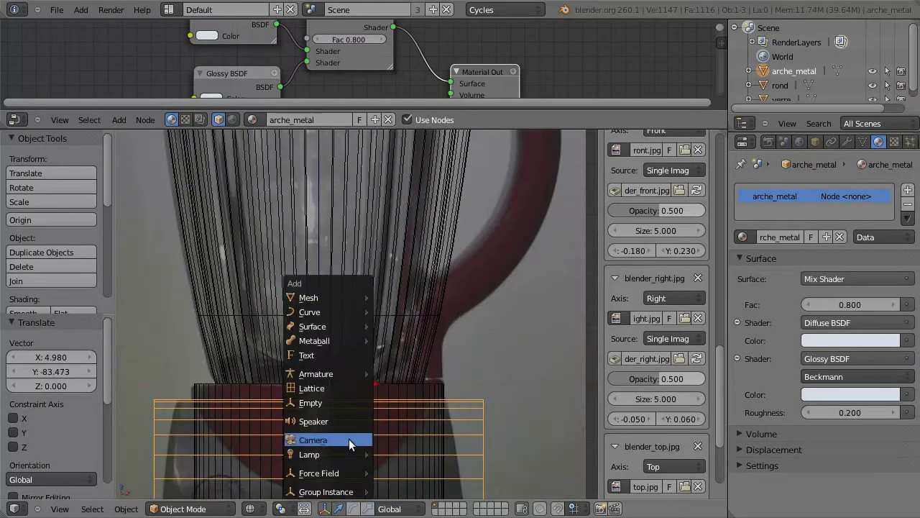
{"action": "left_click", "coordinate": [351, 444]}
{"action": "key", "text": "g"}
{"action": "key", "text": "y"}
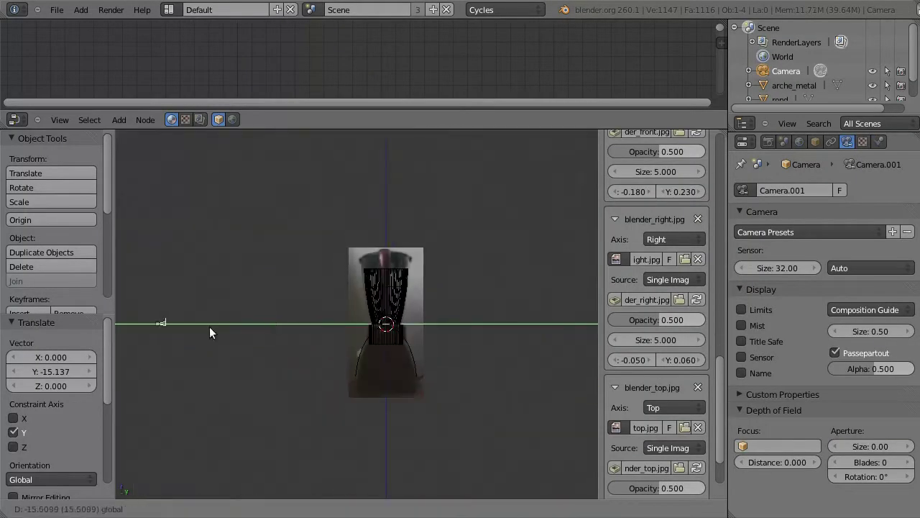
{"action": "left_click", "coordinate": [210, 327]}
{"action": "key", "text": "KP_0"}
{"action": "key", "text": "KP_0"}
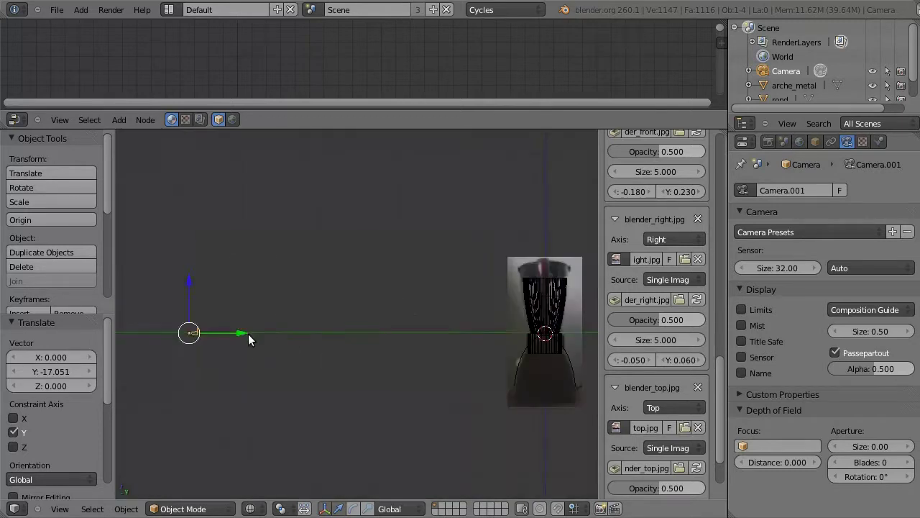
{"action": "key", "text": "KP_0"}
- Set the Sky Texture background strength to 1.000 and run a quick test render
{"action": "left_click", "coordinate": [797, 142]}
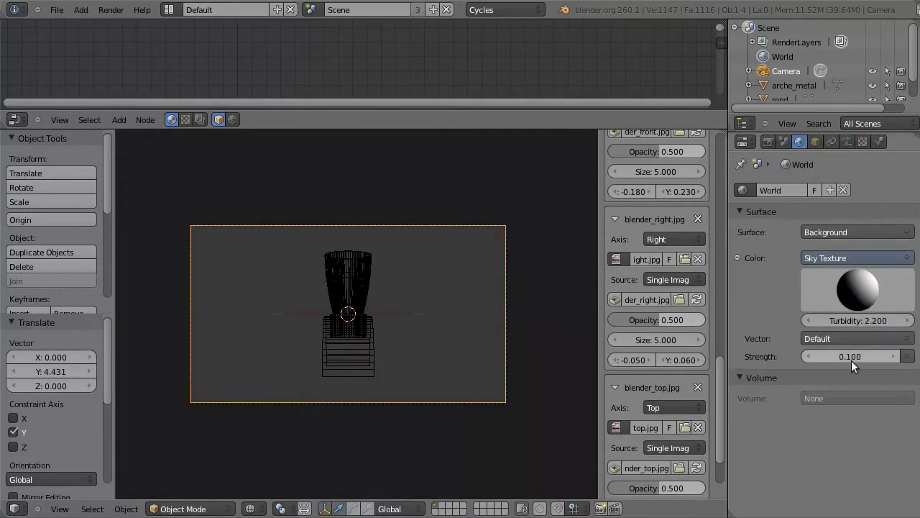
{"action": "left_click", "coordinate": [851, 357]}
{"action": "type", "text": "1.000"}
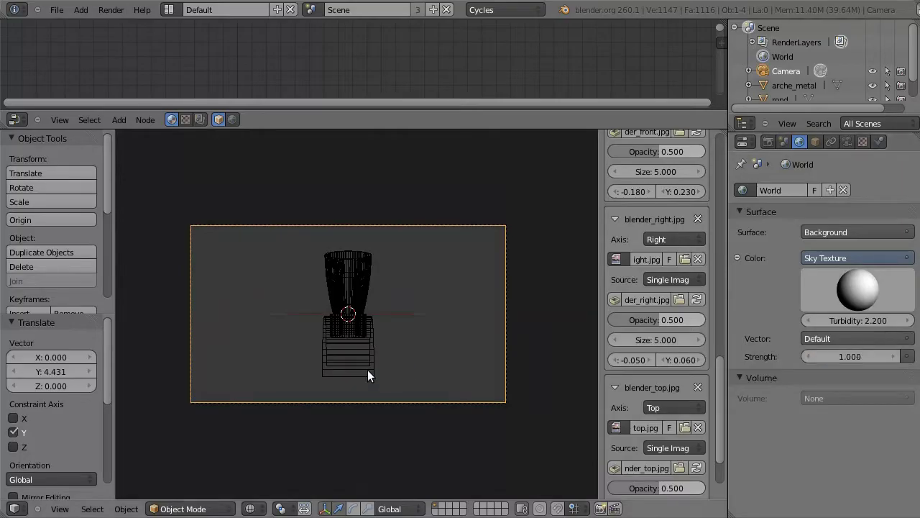
{"action": "key", "text": "F12"}
{"action": "key", "text": "Escape"}
{"action": "left_click", "coordinate": [768, 141]}
- Render a test view, then shade the selected piece smooth and add a Subdivision Surface modifier
{"action": "scroll", "coordinate": [785, 293], "scroll_direction": "down", "scroll_amount": 8}
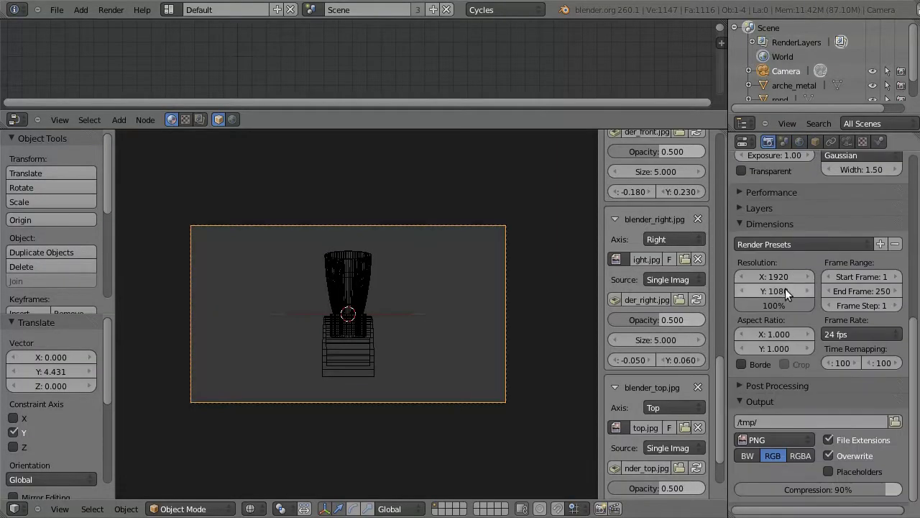
{"action": "key", "text": "F12"}
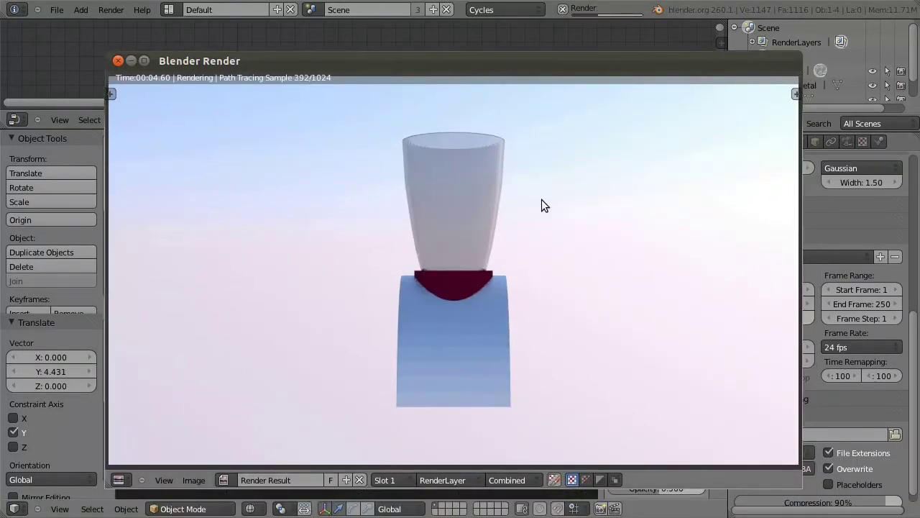
{"action": "key", "text": "Escape"}
{"action": "scroll", "coordinate": [109, 196], "scroll_direction": "down", "scroll_amount": 3}
{"action": "left_click", "coordinate": [43, 189]}
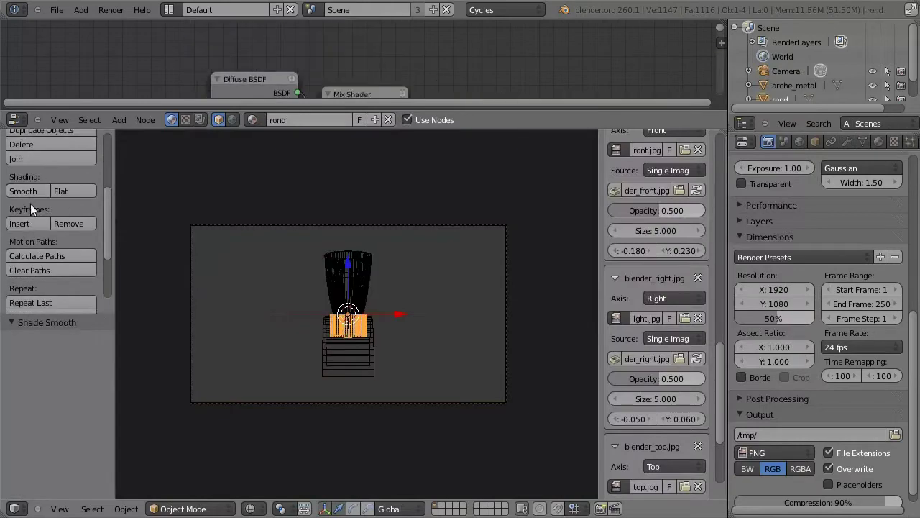
{"action": "left_click", "coordinate": [846, 142]}
{"action": "left_click", "coordinate": [820, 206]}
{"action": "left_click", "coordinate": [681, 412]}
- Add Subdivision Surface to arche_metal and to rond (render level 3), then render a preview
{"action": "right_click", "coordinate": [365, 353]}
{"action": "left_click", "coordinate": [820, 206]}
{"action": "left_click", "coordinate": [627, 415]}
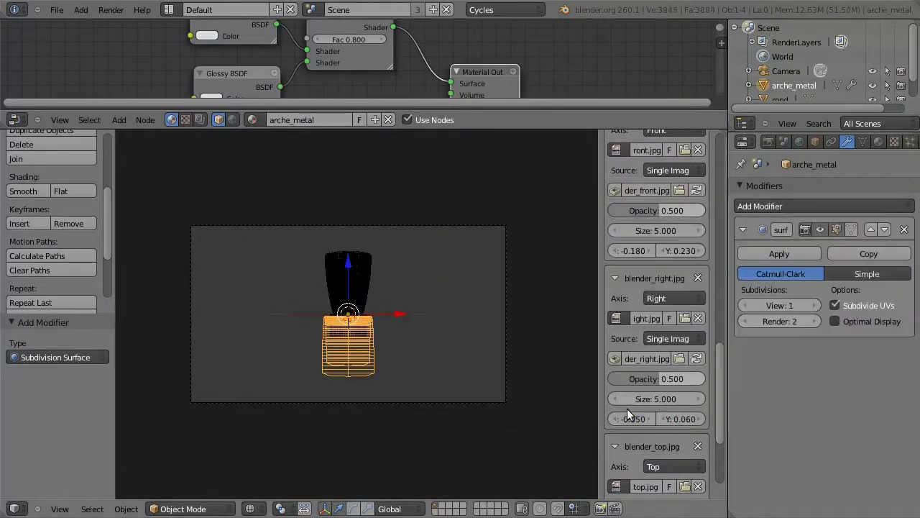
{"action": "right_click", "coordinate": [352, 329]}
{"action": "left_click", "coordinate": [821, 207]}
{"action": "left_click", "coordinate": [618, 412]}
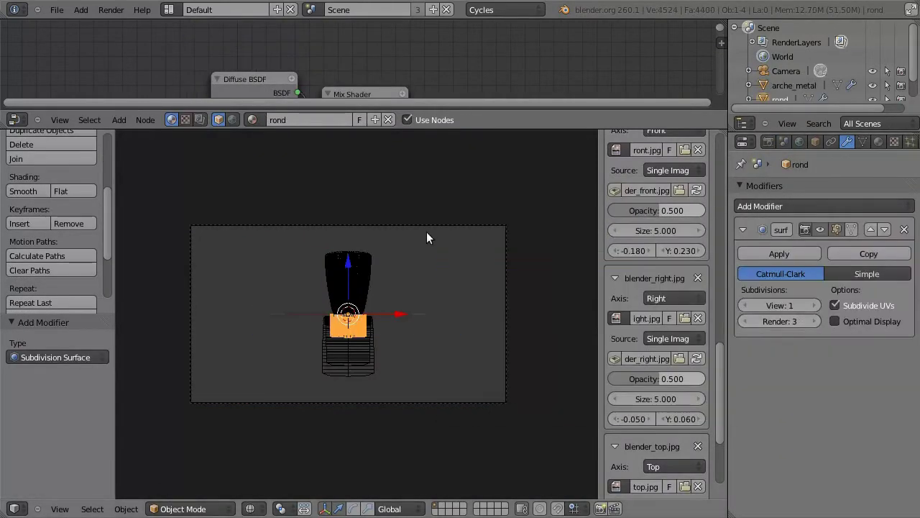
{"action": "key", "text": "F12"}
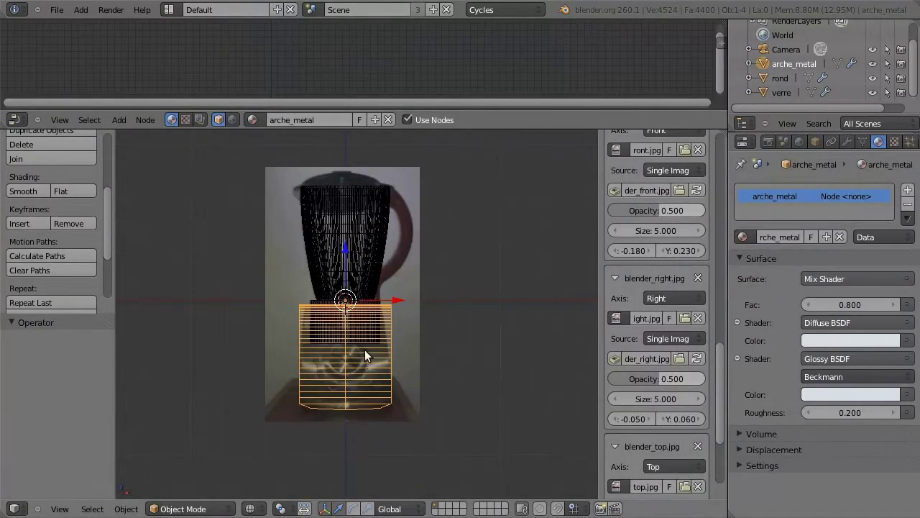
{"action": "key", "text": "Tab"}
- Add a loop cut across the arch body and widen the mesh along X
{"action": "scroll", "coordinate": [364, 354], "scroll_direction": "up", "scroll_amount": 2}
{"action": "key", "text": "a"}
{"action": "key", "text": "ctrl+r"}
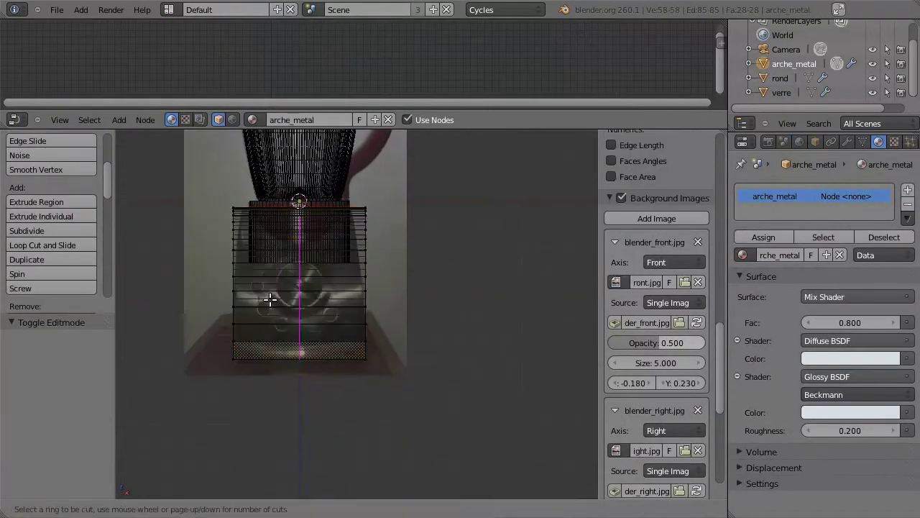
{"action": "left_click", "coordinate": [273, 297]}
{"action": "key", "text": "s"}
{"action": "key", "text": "x"}
{"action": "left_click", "coordinate": [461, 330]}
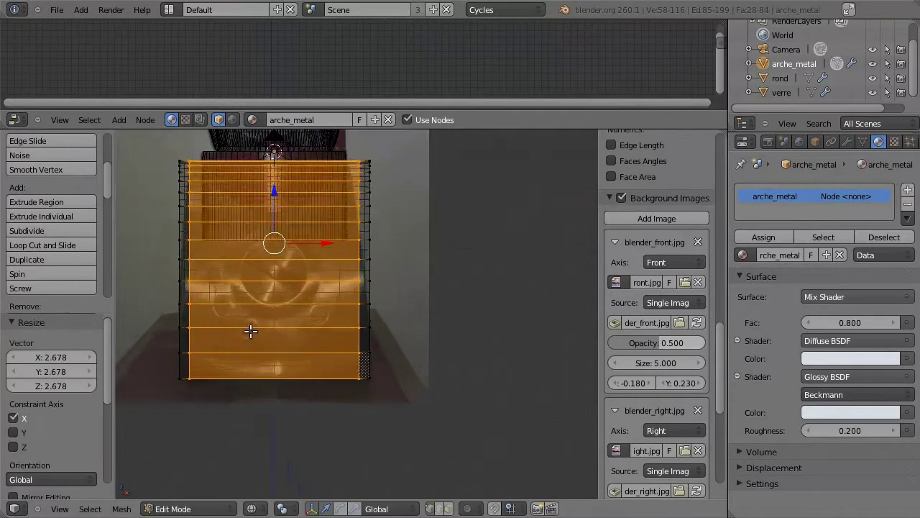
{"action": "key", "text": "KP_3"}
{"action": "middle_click_drag", "start_coordinate": [436, 359], "coordinate": [213, 328]}
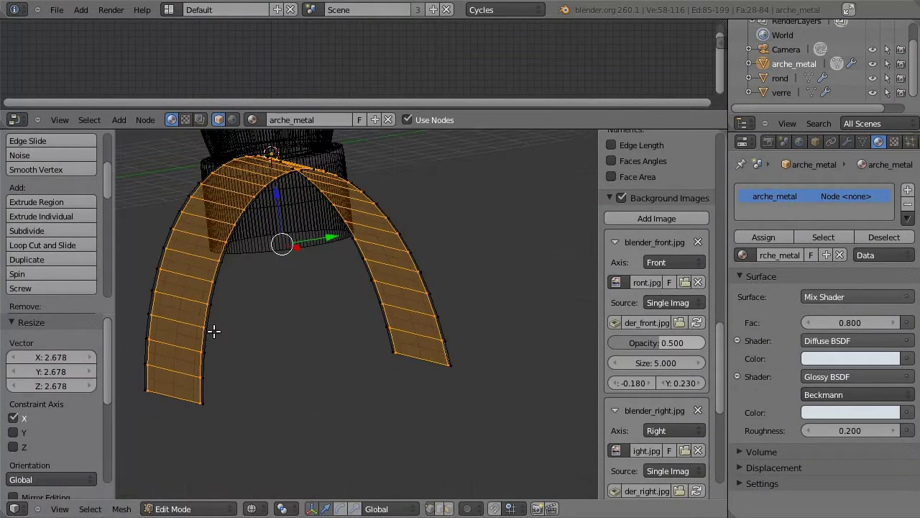
- Add a Mirror modifier to the arch mesh
{"action": "right_click", "coordinate": [211, 329], "text": "alt"}
{"action": "left_click", "coordinate": [847, 141]}
{"action": "left_click", "coordinate": [819, 206]}
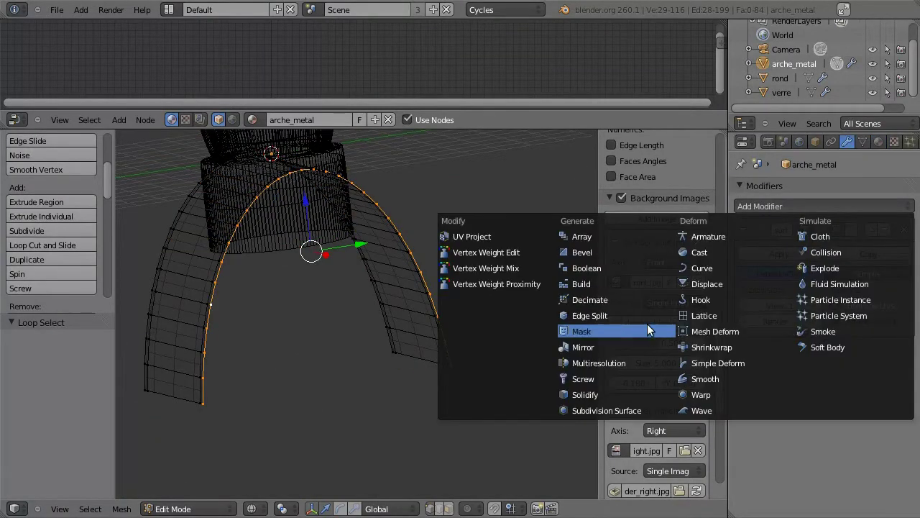
{"action": "key", "text": "Escape"}
- In front view, box-select and delete the left half of the arch
{"action": "key", "text": "KP_1"}
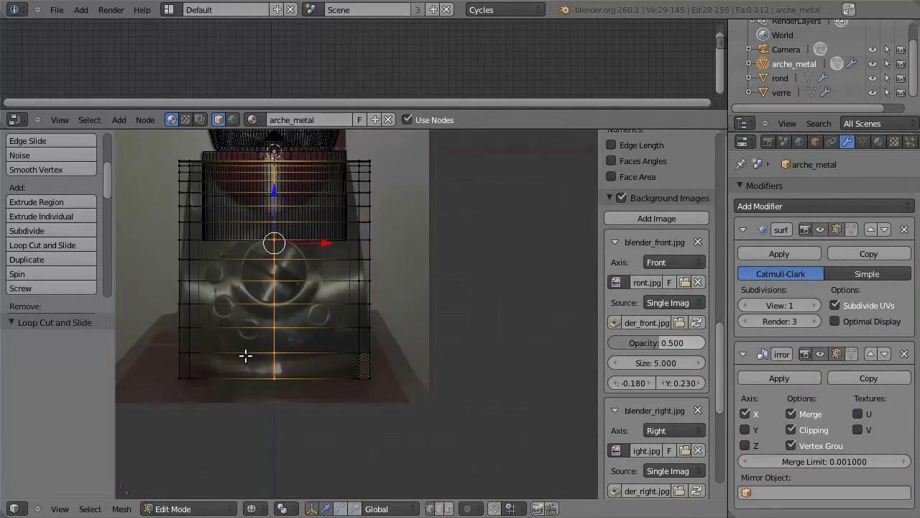
{"action": "key", "text": "a"}
{"action": "key", "text": "b"}
{"action": "left_click_drag", "start_coordinate": [242, 410], "coordinate": [140, 144]}
{"action": "key", "text": "x"}
{"action": "left_click", "coordinate": [267, 353]}
- Extrude the outer edge loop in place and shrink it to 0.913
{"action": "middle_click_drag", "start_coordinate": [290, 353], "coordinate": [285, 336]}
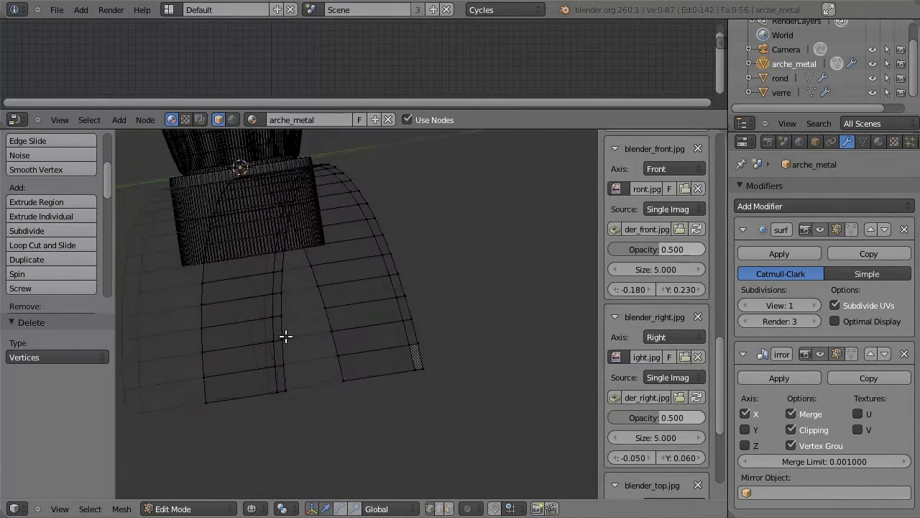
{"action": "right_click", "coordinate": [416, 356], "text": "alt"}
{"action": "key", "text": "e"}
{"action": "right_click", "coordinate": [478, 358]}
{"action": "key", "text": "KP_1"}
{"action": "key", "text": "s"}
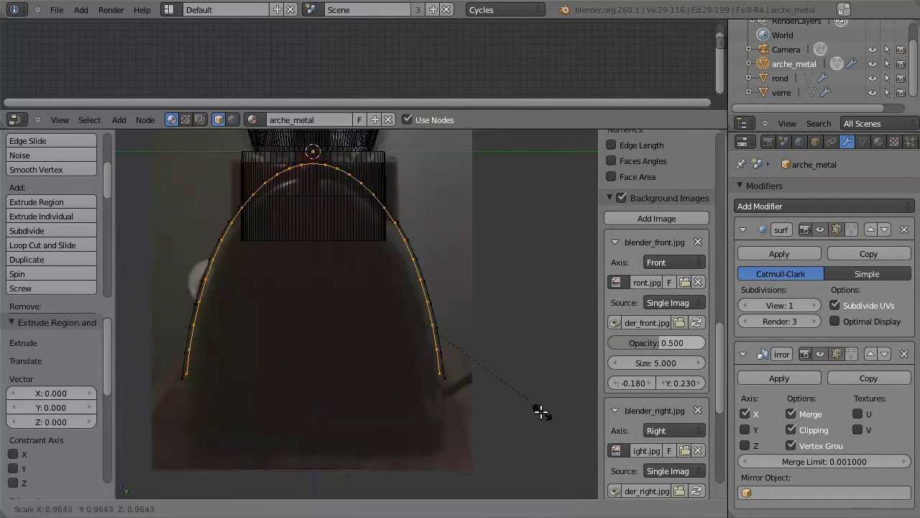
{"action": "key", "text": "y"}
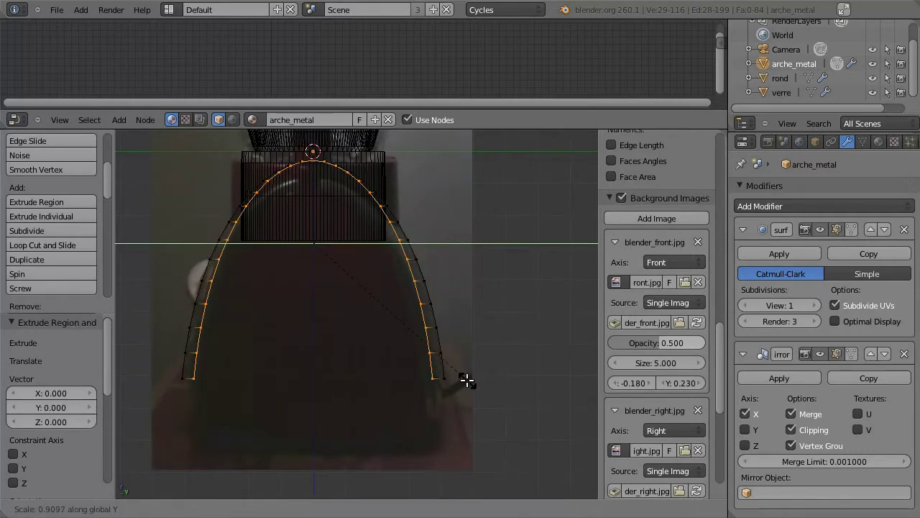
{"action": "left_click", "coordinate": [453, 368]}
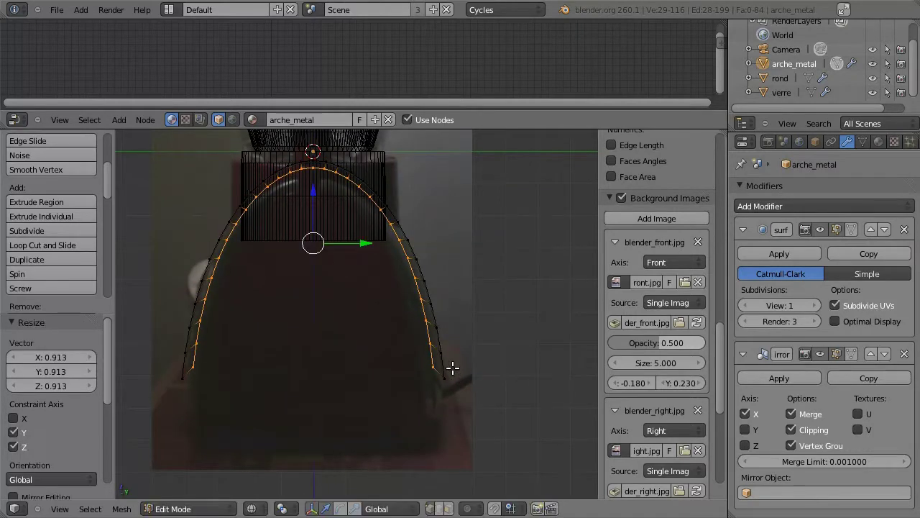
- Scale the extruded loop to 0.927 along Z and raise it by 0.157
{"action": "key", "text": "s"}
{"action": "key", "text": "z"}
{"action": "left_click", "coordinate": [351, 304]}
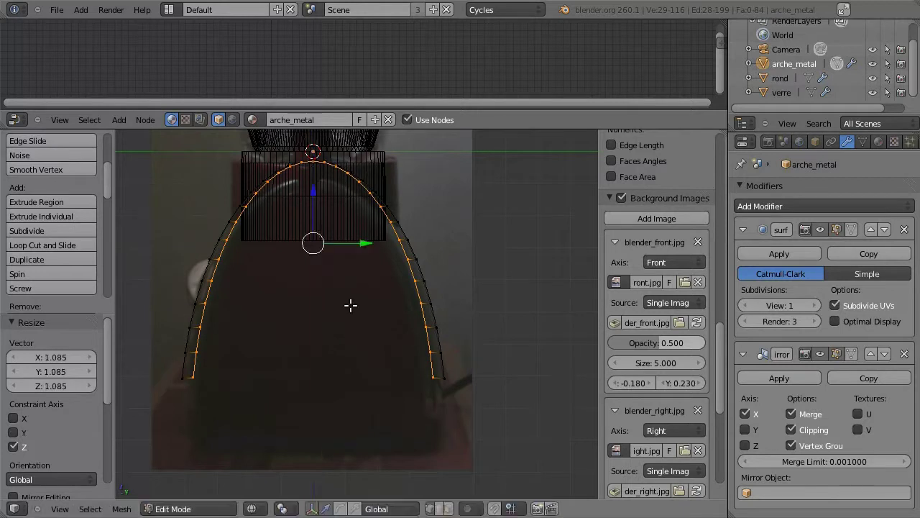
{"action": "key", "text": "g"}
{"action": "key", "text": "z"}
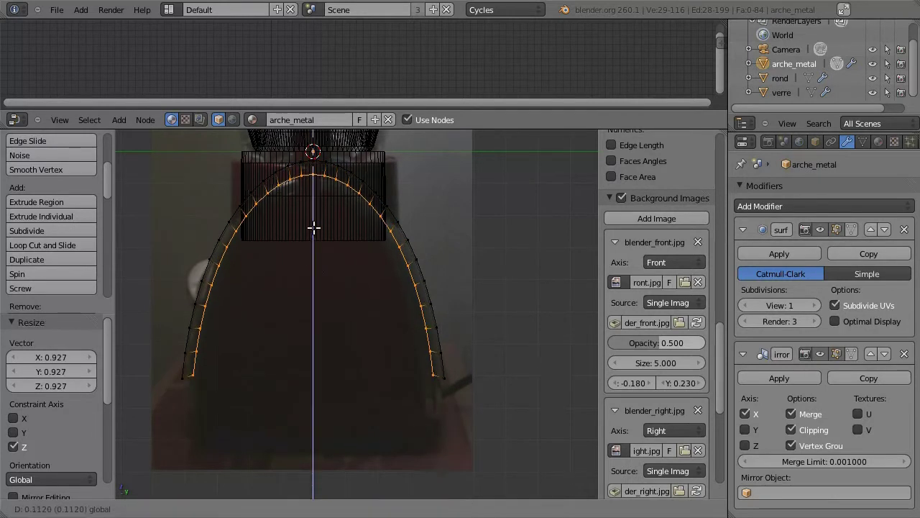
{"action": "left_click", "coordinate": [314, 227]}
- Enable Y-axis mirroring on the arch's Mirror modifier
{"action": "right_click", "coordinate": [200, 334]}
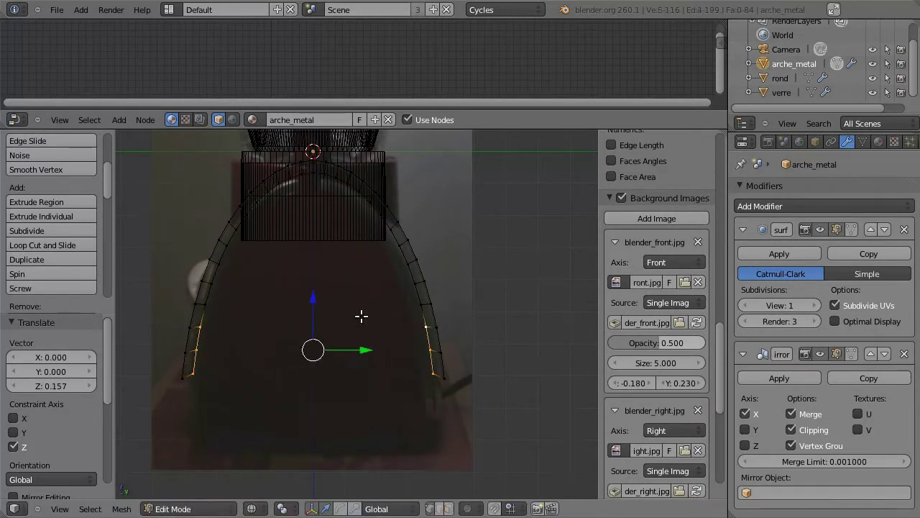
{"action": "mouse_move", "coordinate": [314, 290]}
{"action": "middle_mouse_down"}
{"action": "mouse_move", "coordinate": [359, 384]}
{"action": "mouse_move", "coordinate": [348, 358]}
{"action": "middle_mouse_up"}
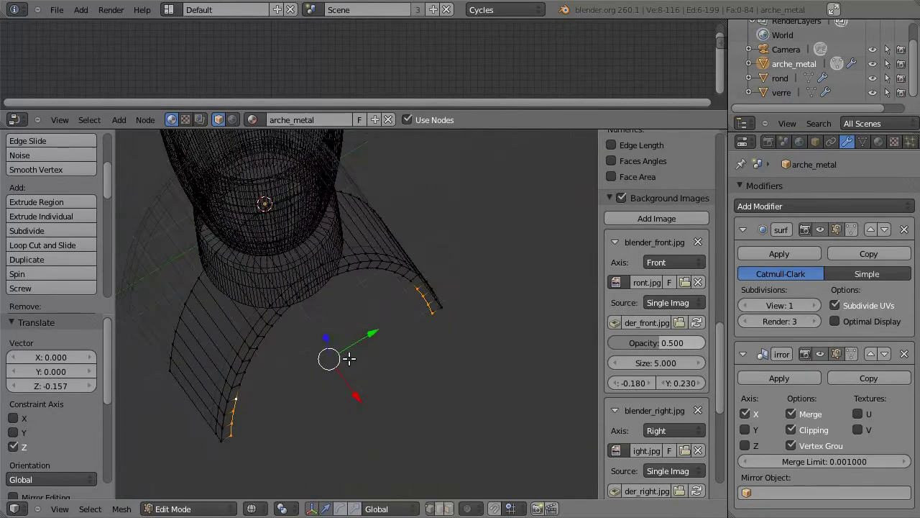
{"action": "scroll", "coordinate": [317, 283], "scroll_direction": "up", "scroll_amount": 2}
{"action": "right_click", "coordinate": [376, 329], "text": "alt"}
{"action": "scroll", "coordinate": [341, 324], "scroll_direction": "up", "scroll_amount": 2}
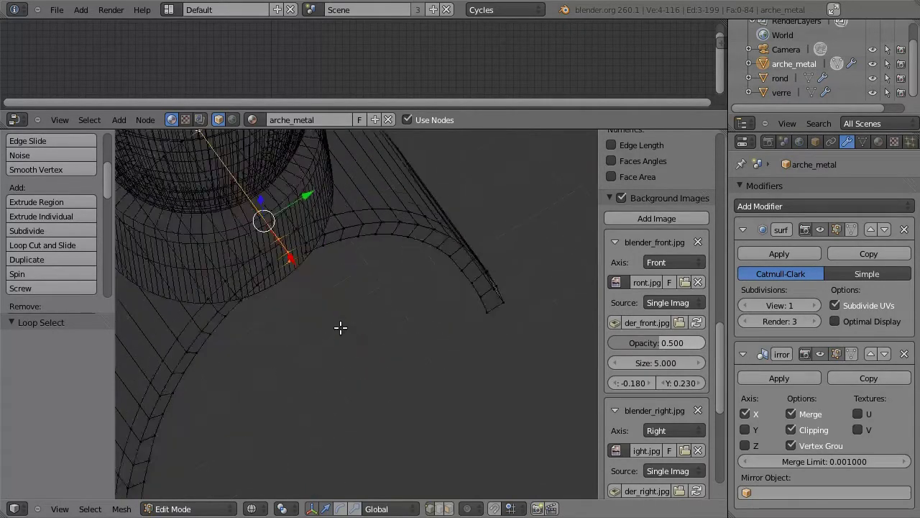
{"action": "scroll", "coordinate": [283, 244], "scroll_direction": "up", "scroll_amount": 2}
{"action": "left_click", "coordinate": [744, 429]}
- Add a loop cut near the arch end and delete the extra vertices
{"action": "key", "text": "ctrl+r"}
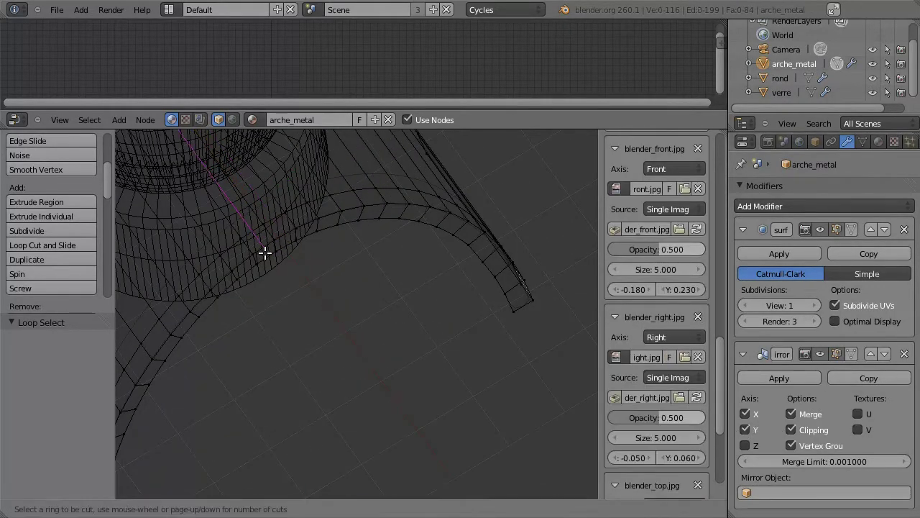
{"action": "left_click", "coordinate": [265, 252]}
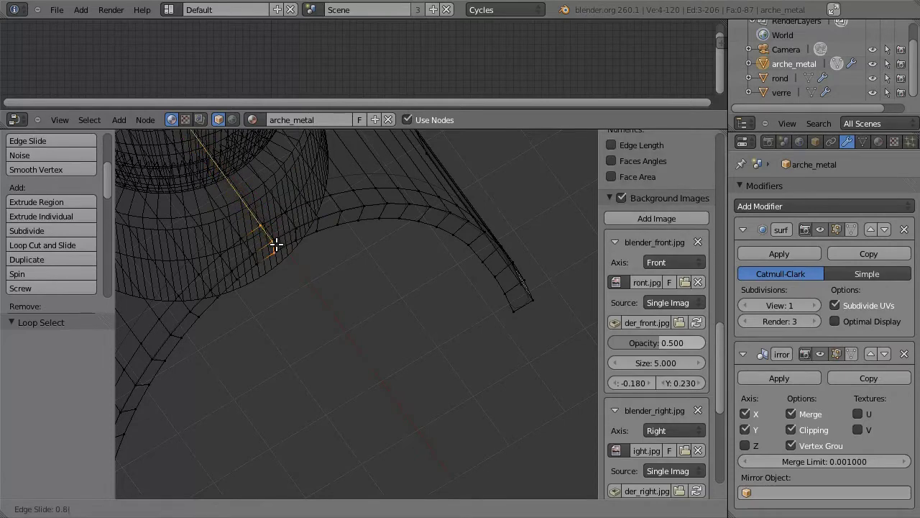
{"action": "left_click", "coordinate": [276, 244]}
{"action": "key", "text": "x"}
{"action": "key", "text": "Return"}
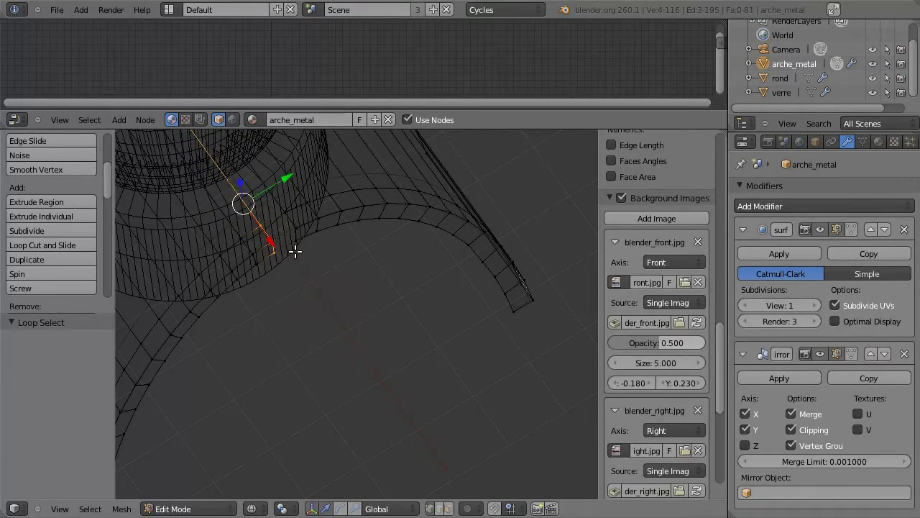
{"action": "mouse_move", "coordinate": [295, 251]}
{"action": "middle_mouse_down"}
{"action": "mouse_move", "coordinate": [275, 255]}
{"action": "mouse_move", "coordinate": [341, 353]}
{"action": "middle_mouse_up"}
{"action": "key", "text": "KP_3"}
- Delete the selected extra vertices from the arch mesh
{"action": "key", "text": "a"}
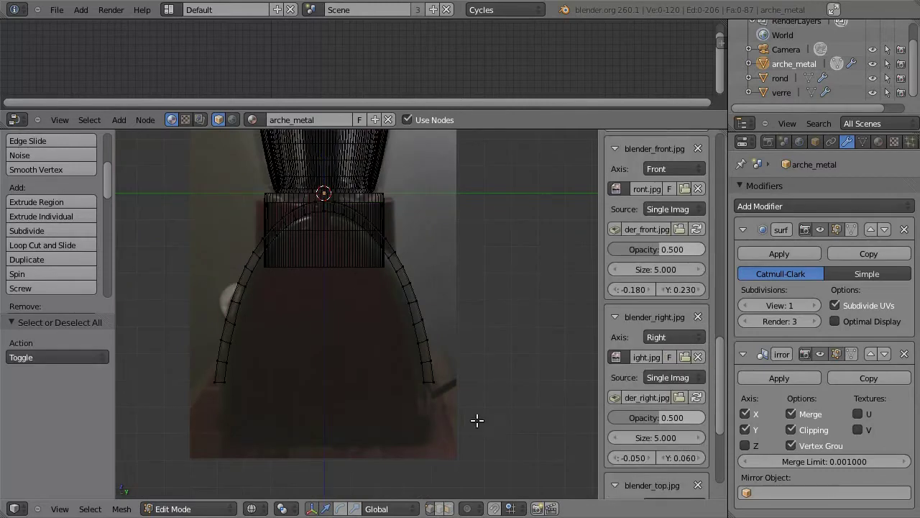
{"action": "key", "text": "a"}
{"action": "scroll", "coordinate": [324, 191], "scroll_direction": "up", "scroll_amount": 3}
{"action": "scroll", "coordinate": [380, 313], "scroll_direction": "up", "scroll_amount": 3}
{"action": "key", "text": "x"}
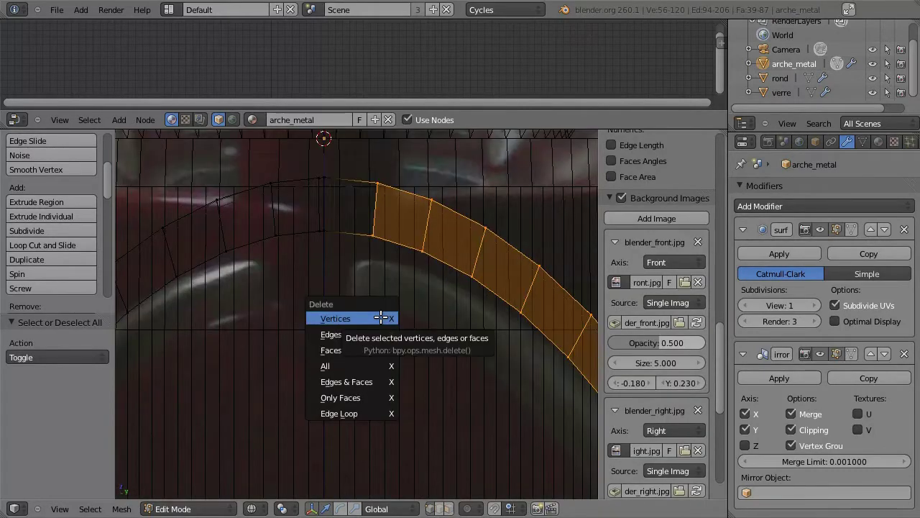
{"action": "left_click", "coordinate": [380, 317]}
- Add a loop cut across the arch and delete the unwanted vertices
{"action": "right_click", "coordinate": [338, 232], "text": "alt"}
{"action": "key", "text": "KP_Decimal"}
{"action": "key", "text": "ctrl+r"}
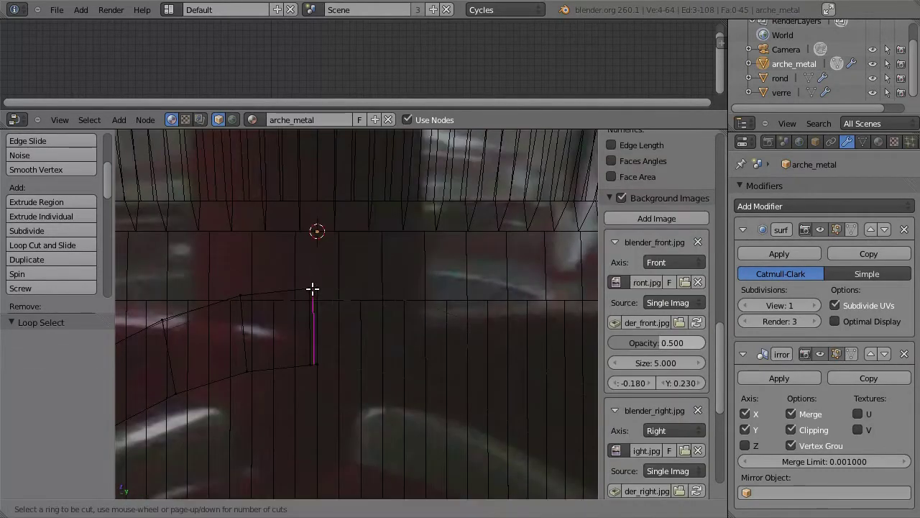
{"action": "left_click", "coordinate": [312, 289]}
{"action": "right_click", "coordinate": [342, 373]}
{"action": "left_click", "coordinate": [330, 344]}
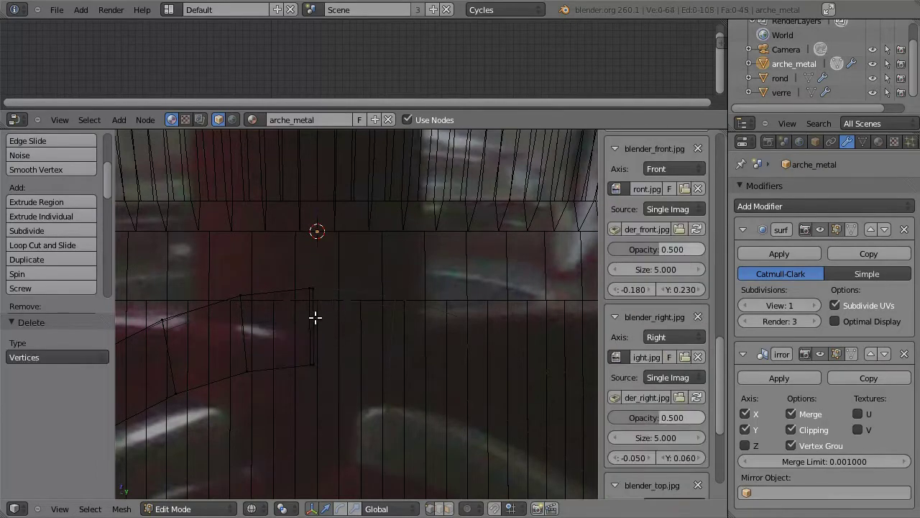
{"action": "scroll", "coordinate": [314, 316], "scroll_direction": "down", "scroll_amount": 3}
{"action": "scroll", "coordinate": [365, 324], "scroll_direction": "down", "scroll_amount": 2}
- Hide the glass jar 'verre' and lower the arch's top edge by 0.115 along Z
{"action": "left_click", "coordinate": [872, 92]}
{"action": "middle_click_drag", "start_coordinate": [335, 376], "coordinate": [329, 384]}
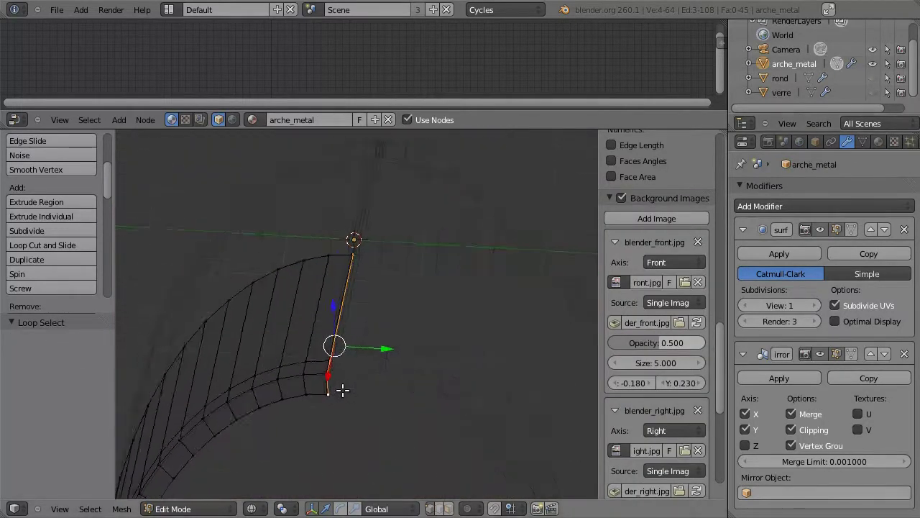
{"action": "key", "text": "g"}
{"action": "key", "text": "z"}
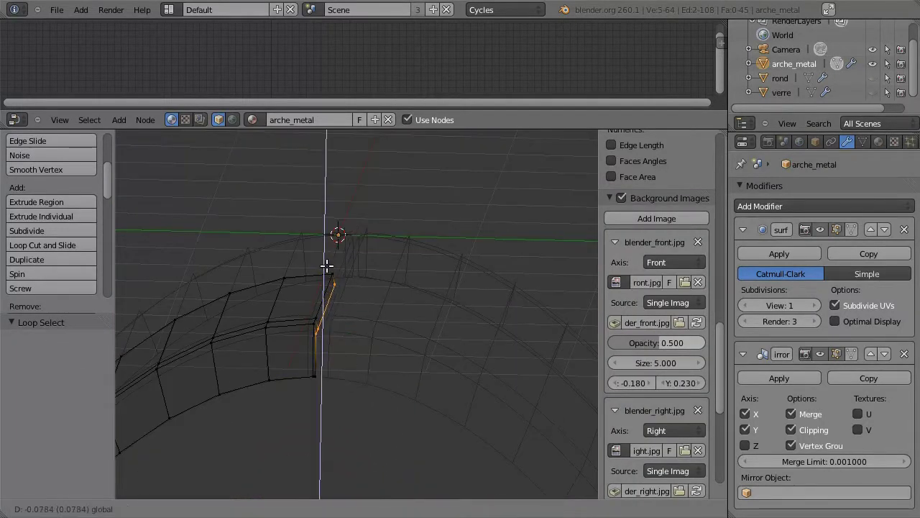
{"action": "left_click", "coordinate": [327, 270]}
{"action": "mouse_move", "coordinate": [323, 319]}
{"action": "middle_mouse_down"}
{"action": "mouse_move", "coordinate": [378, 468]}
{"action": "mouse_move", "coordinate": [374, 460]}
{"action": "middle_mouse_up"}
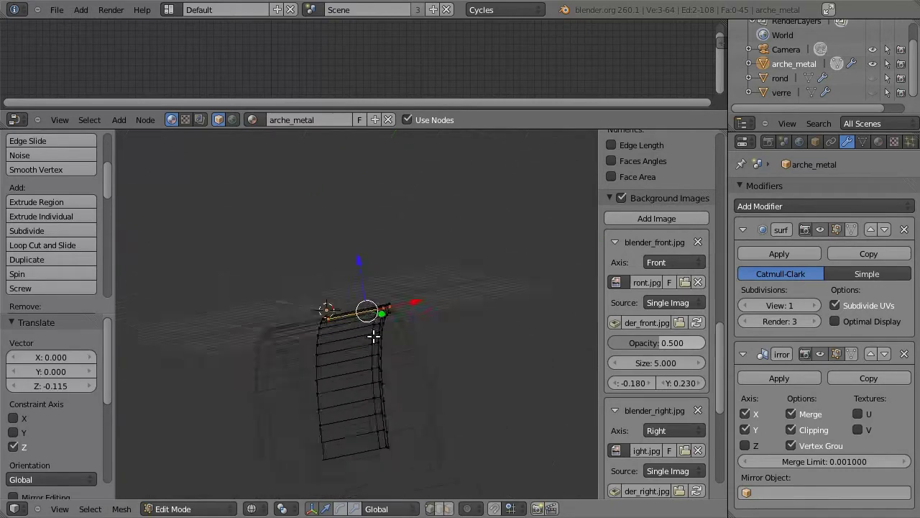
- Add an edge loop at the blender base and return to Object Mode
{"action": "key", "text": "KP_1"}
{"action": "scroll", "coordinate": [349, 352], "scroll_direction": "up", "scroll_amount": 5}
{"action": "key", "text": "ctrl+r"}
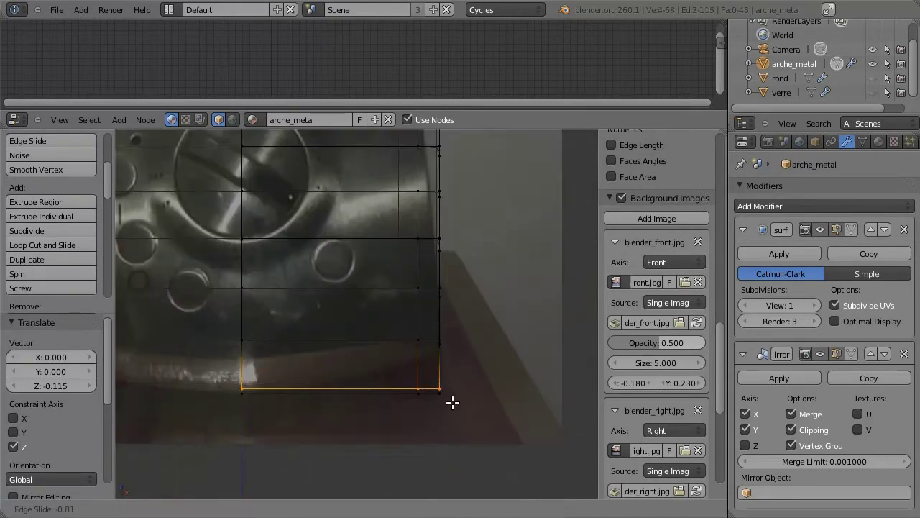
{"action": "left_click", "coordinate": [452, 402]}
{"action": "scroll", "coordinate": [450, 403], "scroll_direction": "down", "scroll_amount": 5}
{"action": "key", "text": "Tab"}
{"action": "mouse_move", "coordinate": [450, 403]}
{"action": "middle_mouse_down"}
{"action": "mouse_move", "coordinate": [333, 325]}
{"action": "mouse_move", "coordinate": [353, 347]}
{"action": "middle_mouse_up"}
- Duplicate the metal arch in place and darken its diffuse colour to dark red
{"action": "key", "text": "shift+d"}
{"action": "key", "text": "Escape"}
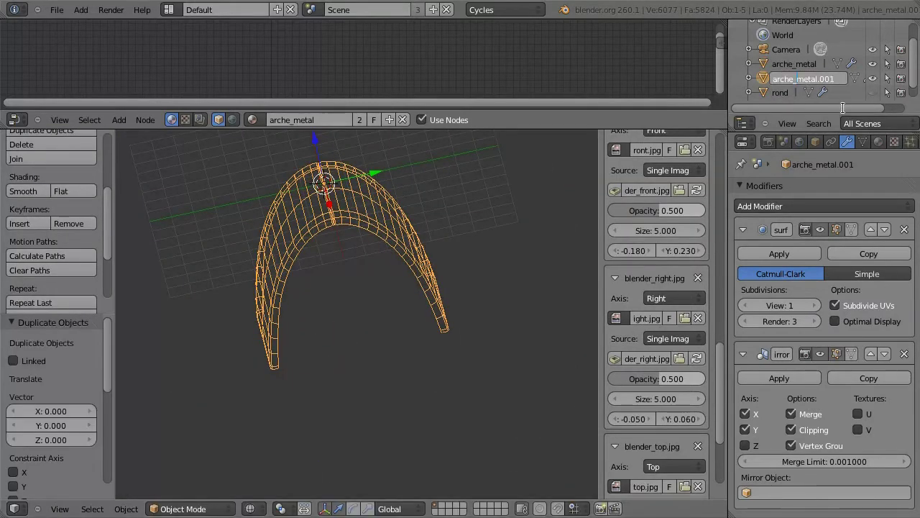
{"action": "left_click", "coordinate": [879, 142]}
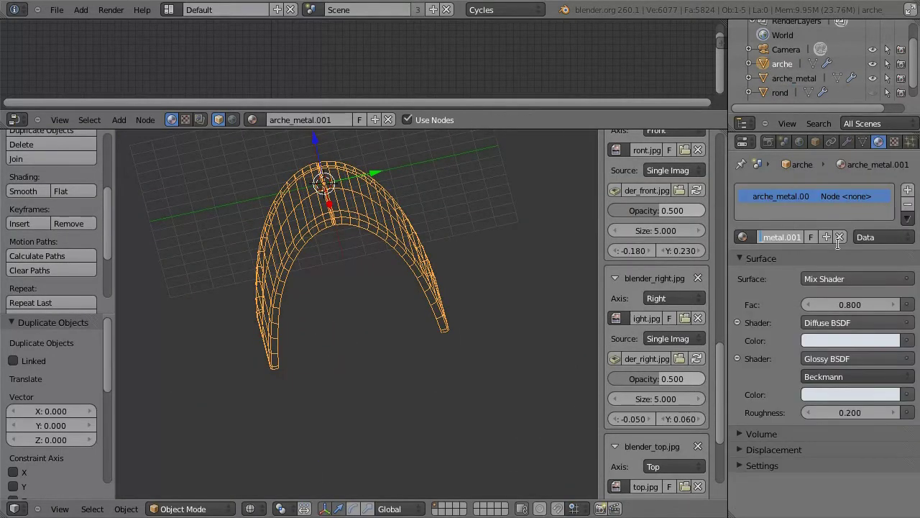
{"action": "key", "text": "Home"}
{"action": "key", "text": "ctrl+Up"}
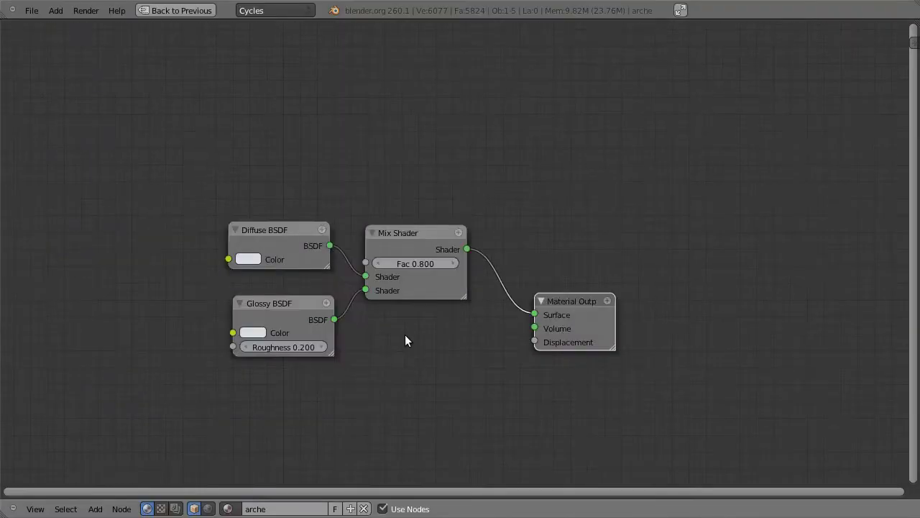
{"action": "left_click", "coordinate": [248, 260]}
{"action": "left_click_drag", "start_coordinate": [351, 71], "coordinate": [355, 136]}
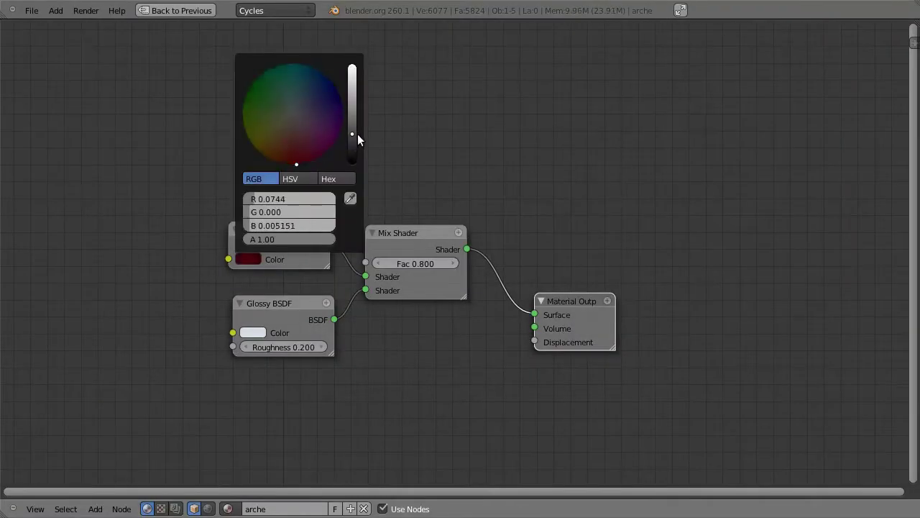
{"action": "key", "text": "ctrl+Up"}
- Replace the copy's material with the shared red material 'rouge'
{"action": "left_click", "coordinate": [744, 236]}
{"action": "left_click", "coordinate": [762, 288]}
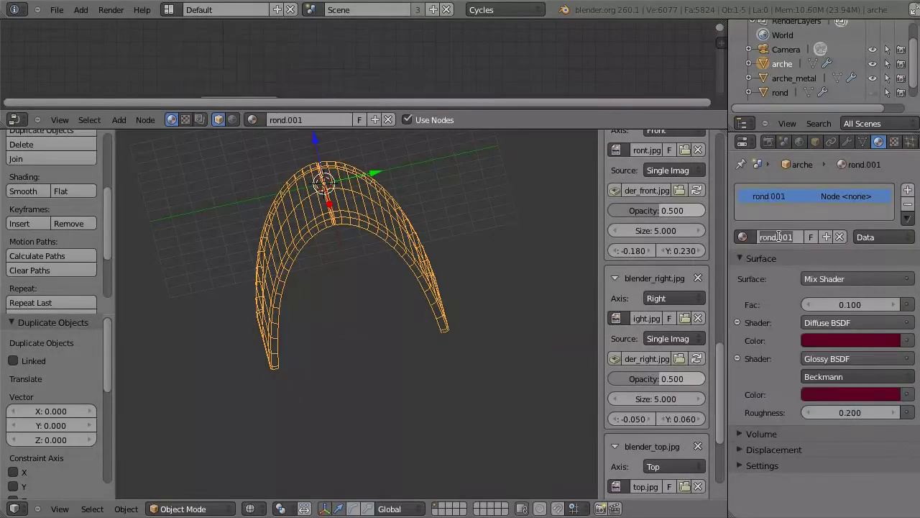
{"action": "left_click", "coordinate": [840, 237]}
{"action": "left_click", "coordinate": [743, 237]}
{"action": "left_click", "coordinate": [765, 272]}
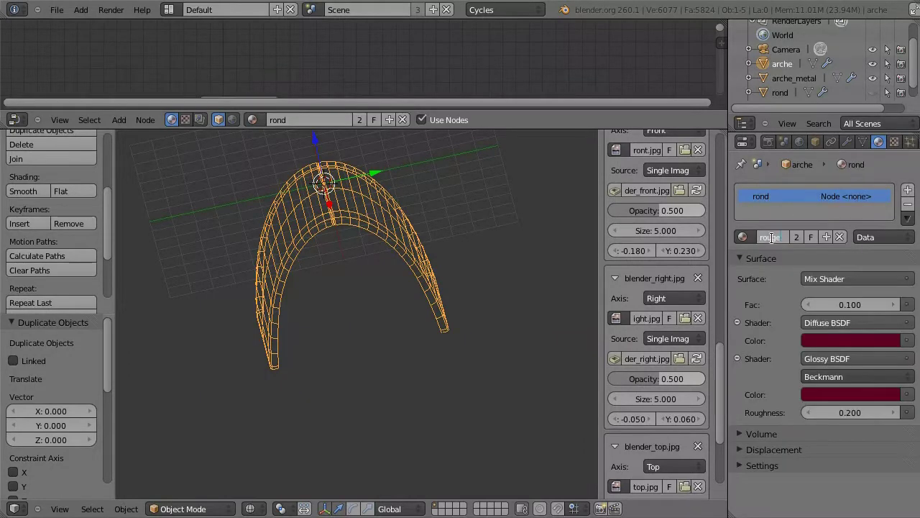
{"action": "key", "text": "KP_1"}
- In front ortho Edit Mode, move the red arch mesh down and scale it smaller
{"action": "key", "text": "KP_5"}
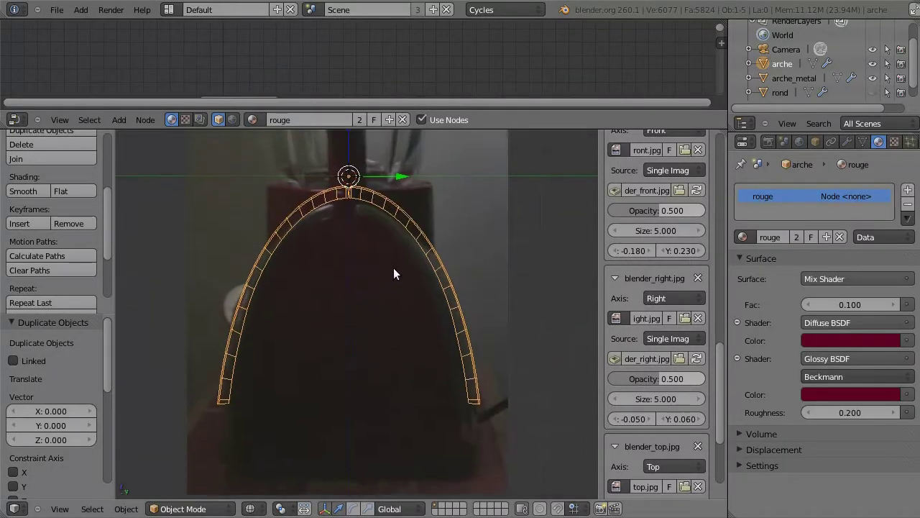
{"action": "key", "text": "Tab"}
{"action": "left_click", "coordinate": [274, 214]}
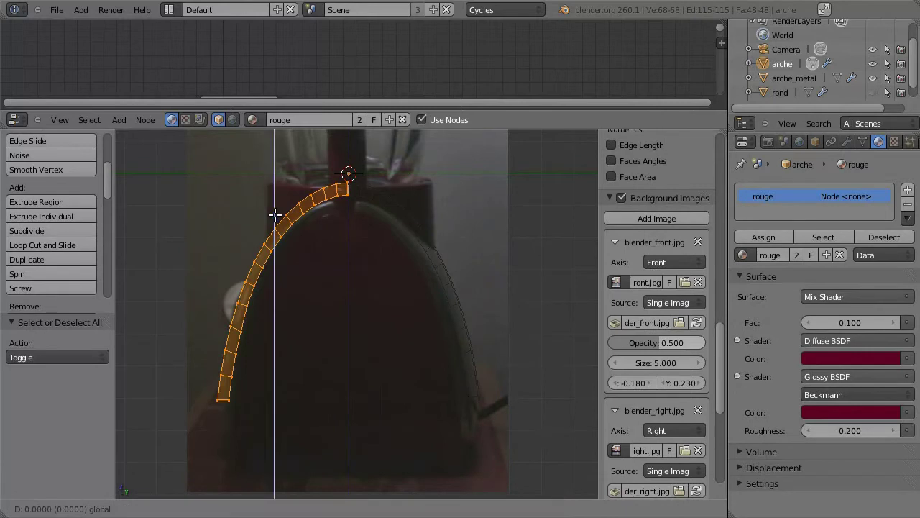
{"action": "left_click_drag", "start_coordinate": [275, 214], "coordinate": [282, 222]}
{"action": "key", "text": "s"}
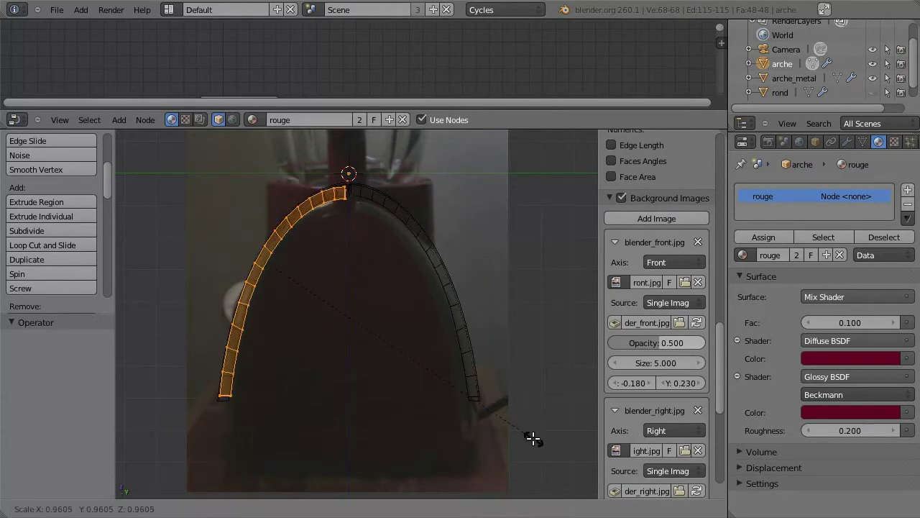
{"action": "left_click", "coordinate": [533, 439]}
{"action": "key", "text": "KP_3"}
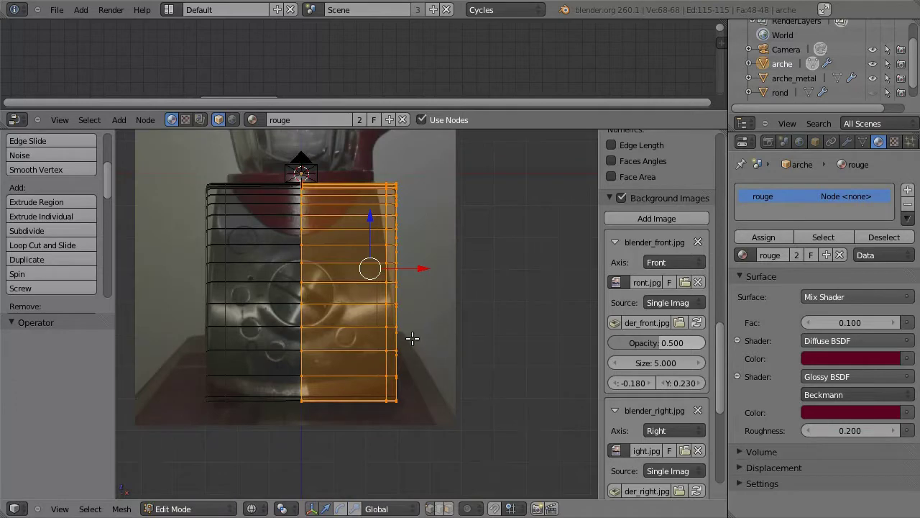
{"action": "key", "text": "KP_1"}
- Scale the arch strip to 0.882, reposition it, and delete the unwanted top vertices
{"action": "key", "text": "s"}
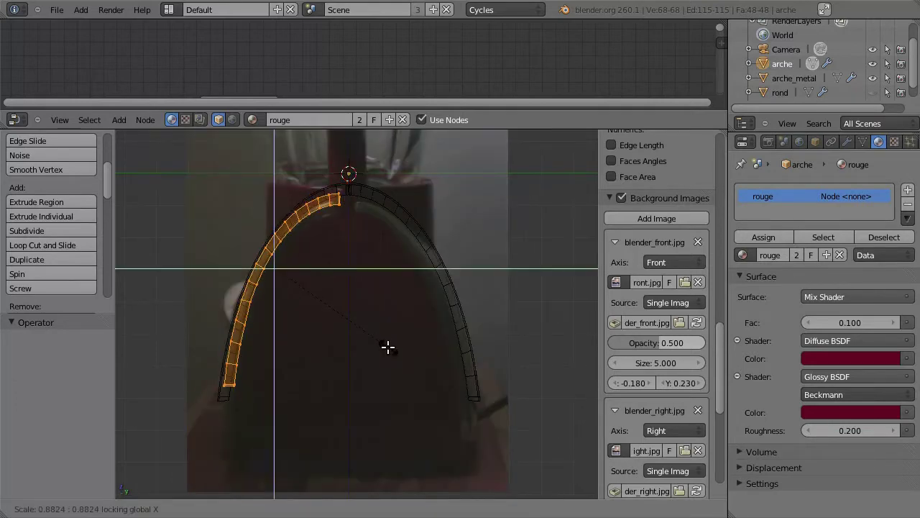
{"action": "left_click", "coordinate": [387, 347]}
{"action": "key", "text": "g"}
{"action": "left_click", "coordinate": [340, 271]}
{"action": "scroll", "coordinate": [381, 388], "scroll_direction": "up", "scroll_amount": 2}
{"action": "scroll", "coordinate": [381, 388], "scroll_direction": "up", "scroll_amount": 4}
{"action": "key", "text": "a"}
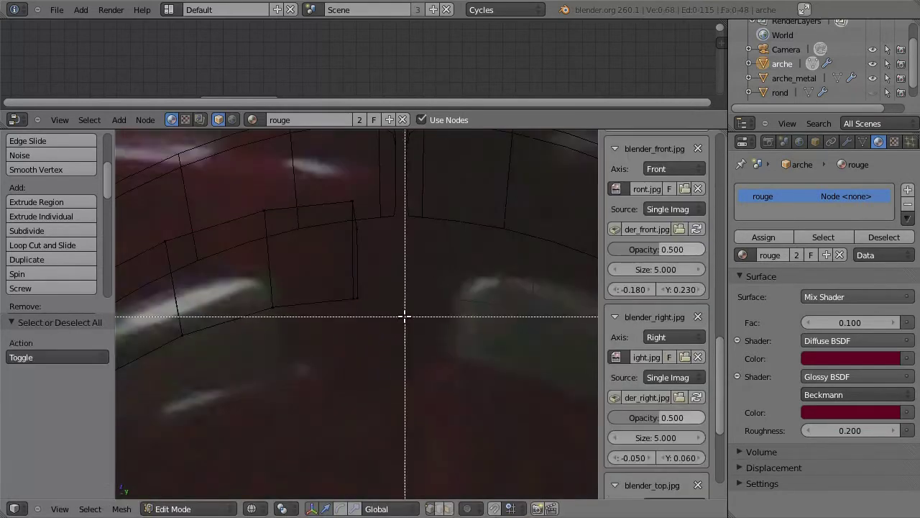
{"action": "key", "text": "x"}
{"action": "left_click", "coordinate": [407, 332]}
{"action": "scroll", "coordinate": [406, 333], "scroll_direction": "down", "scroll_amount": 6}
- Move the arch half along X and rescale it vertically to 0.899 along Z
{"action": "key", "text": "a"}
{"action": "key", "text": "g"}
{"action": "key", "text": "x"}
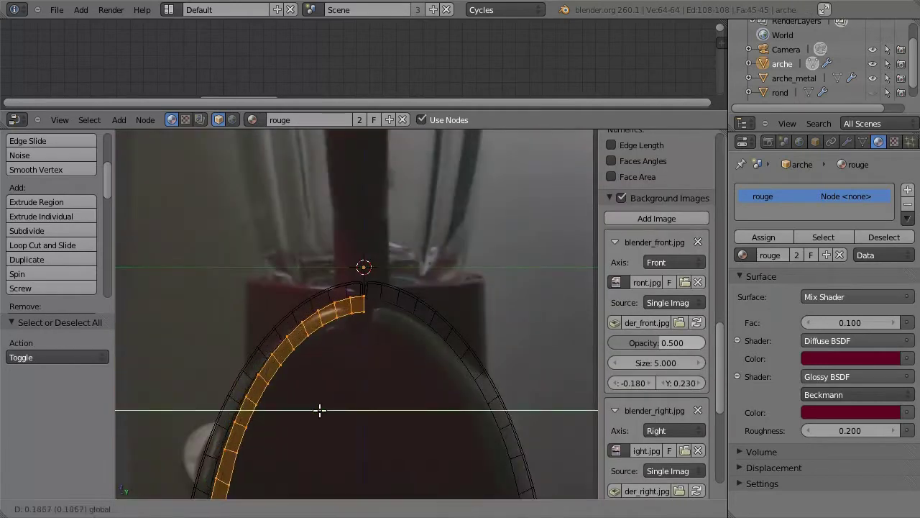
{"action": "left_click", "coordinate": [319, 410]}
{"action": "scroll", "coordinate": [308, 222], "scroll_direction": "up", "scroll_amount": 3}
{"action": "key", "text": "s"}
{"action": "key", "text": "z"}
{"action": "left_click", "coordinate": [401, 378]}
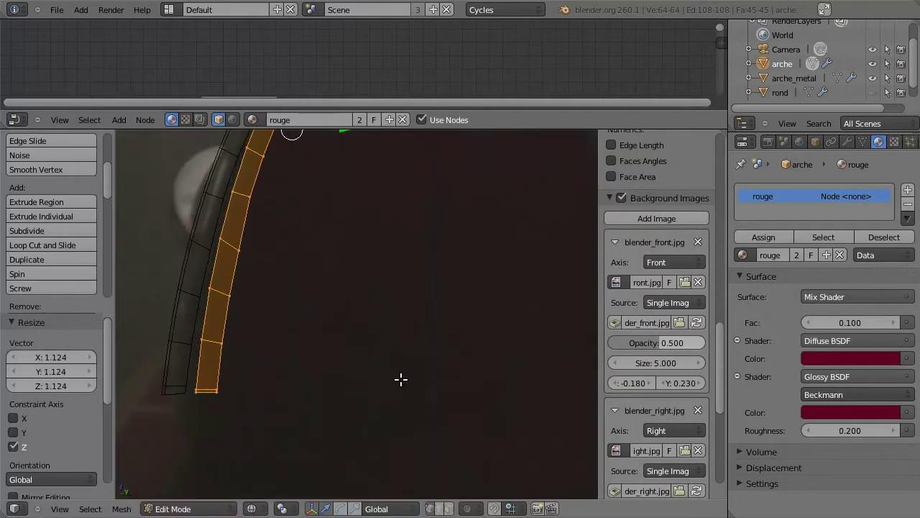
{"action": "scroll", "coordinate": [415, 331], "scroll_direction": "down", "scroll_amount": 3}
- Lower the red strip slightly along Z to fit inside the metal arch
{"action": "key", "text": "g"}
{"action": "key", "text": "z"}
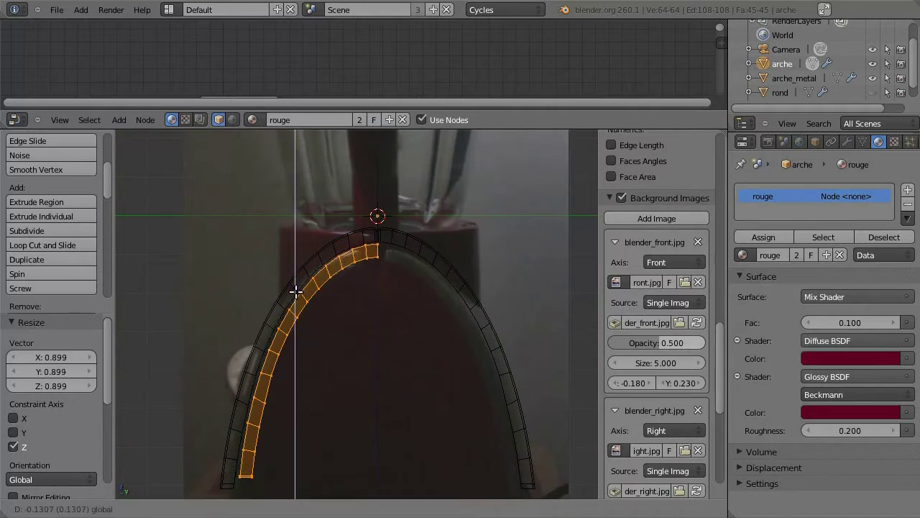
{"action": "left_click", "coordinate": [326, 375]}
{"action": "key", "text": "g"}
{"action": "key", "text": "z"}
{"action": "left_click", "coordinate": [308, 460]}
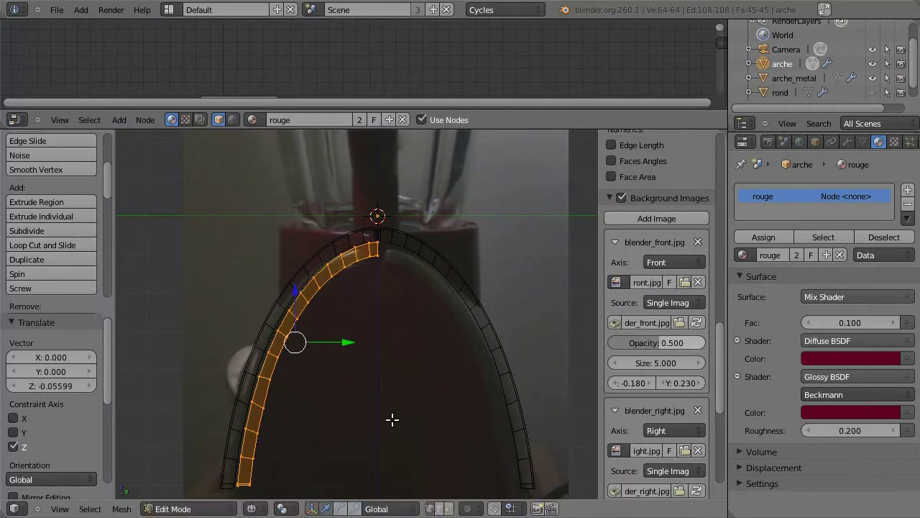
{"action": "left_click", "coordinate": [294, 343]}
- Undo the last change and shift the strip back along Y to nest inside the metal arch
{"action": "key", "text": "ctrl+z"}
{"action": "key", "text": "s"}
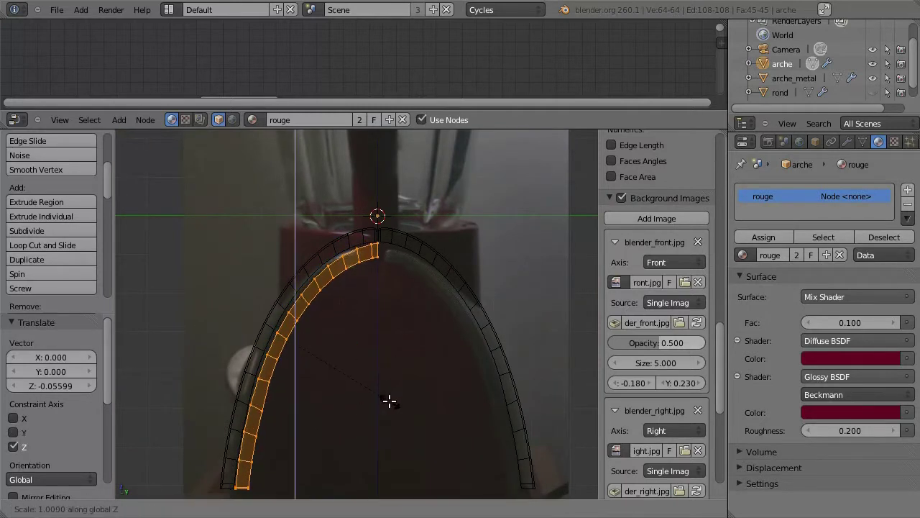
{"action": "left_click", "coordinate": [367, 381]}
{"action": "key", "text": "g"}
{"action": "left_click", "coordinate": [318, 391]}
{"action": "middle_click_drag", "start_coordinate": [319, 391], "coordinate": [240, 382]}
{"action": "scroll", "coordinate": [240, 381], "scroll_direction": "up", "scroll_amount": 3}
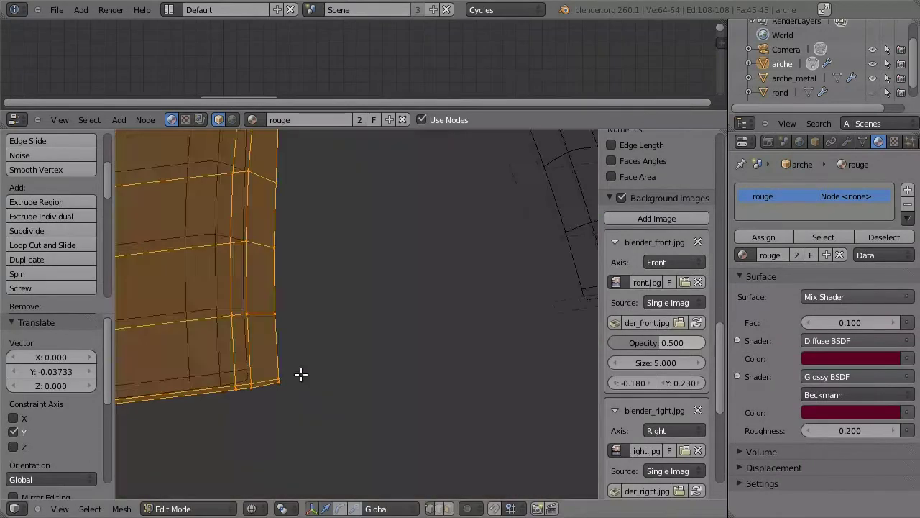
{"action": "scroll", "coordinate": [435, 265], "scroll_direction": "down", "scroll_amount": 5}
- Select the red arch's inner left edge loop and flatten it to zero height on Z
{"action": "key", "text": "a"}
{"action": "key", "text": "KP_1"}
{"action": "right_click", "coordinate": [415, 220], "text": "alt"}
{"action": "scroll", "coordinate": [420, 225], "scroll_direction": "up", "scroll_amount": 2}
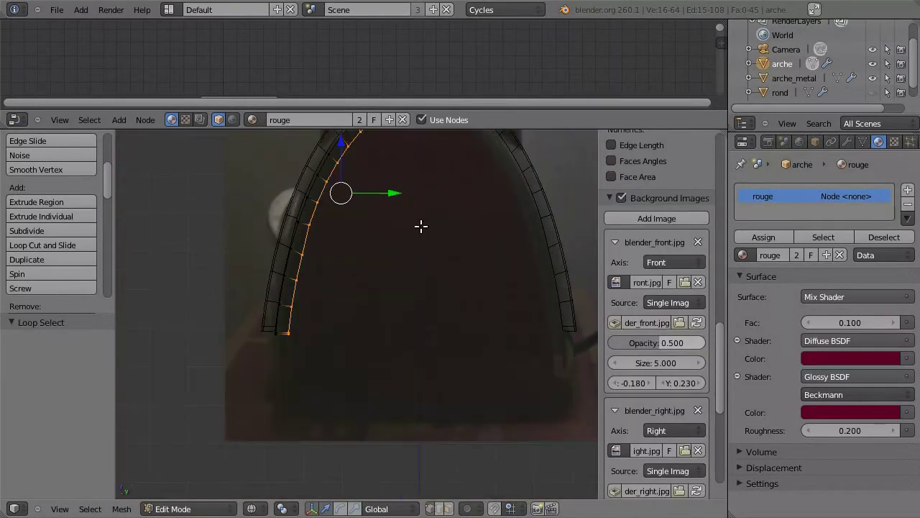
{"action": "key", "text": "s"}
{"action": "key", "text": "z"}
{"action": "key", "text": "0"}
{"action": "key", "text": "Return"}
- Raise the flattened edges along Z and merge the corner vertex onto its neighbour
{"action": "scroll", "coordinate": [366, 329], "scroll_direction": "up", "scroll_amount": 2}
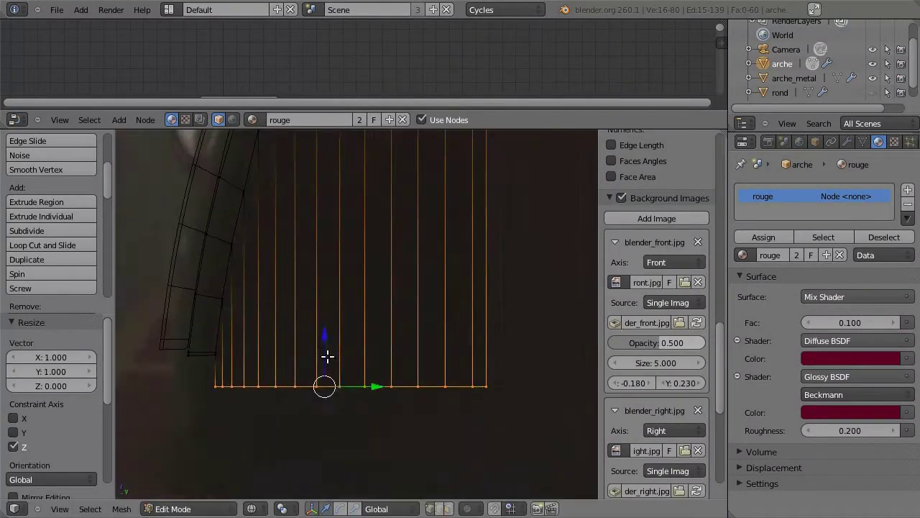
{"action": "key", "text": "g"}
{"action": "key", "text": "z"}
{"action": "left_click", "coordinate": [329, 317]}
{"action": "scroll", "coordinate": [208, 380], "scroll_direction": "up", "scroll_amount": 2}
{"action": "scroll", "coordinate": [347, 288], "scroll_direction": "up", "scroll_amount": 2}
{"action": "key", "text": "g"}
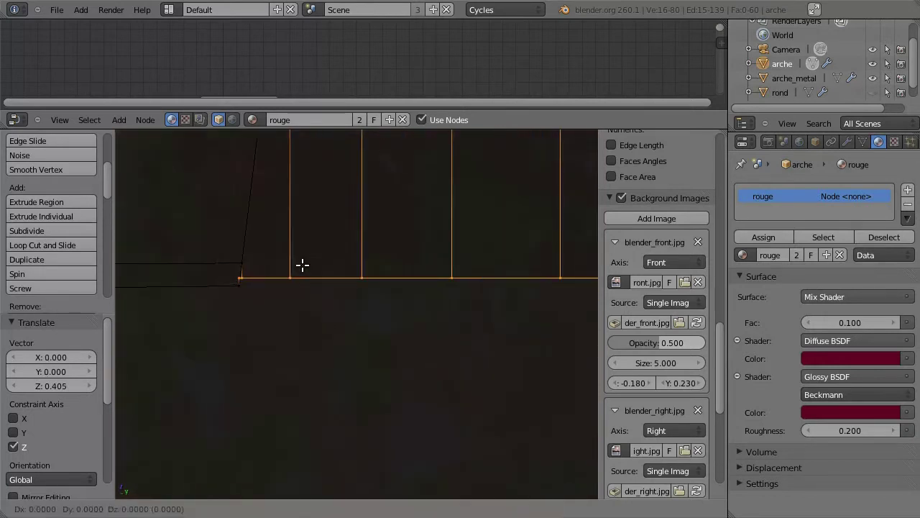
{"action": "left_click", "coordinate": [309, 254]}
{"action": "right_click", "coordinate": [241, 265]}
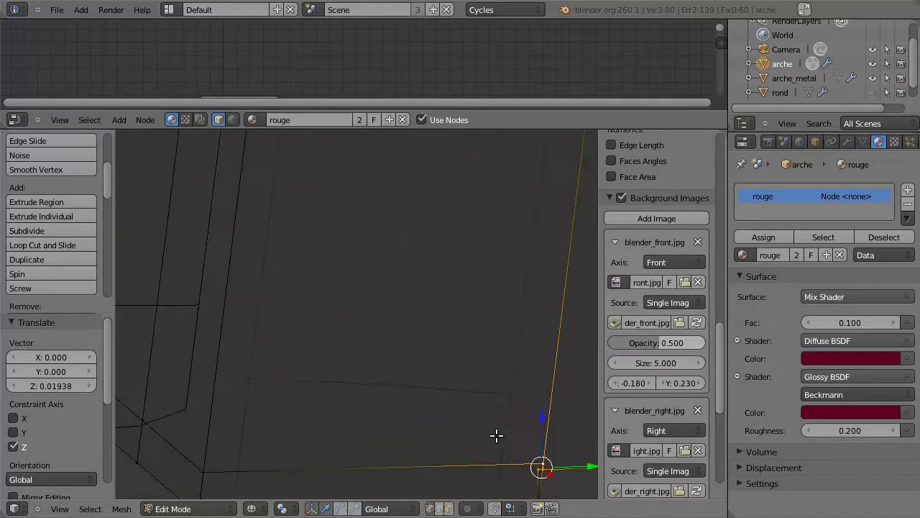
{"action": "middle_click_drag", "start_coordinate": [353, 297], "coordinate": [405, 355], "text": "shift"}
{"action": "key", "text": "w"}
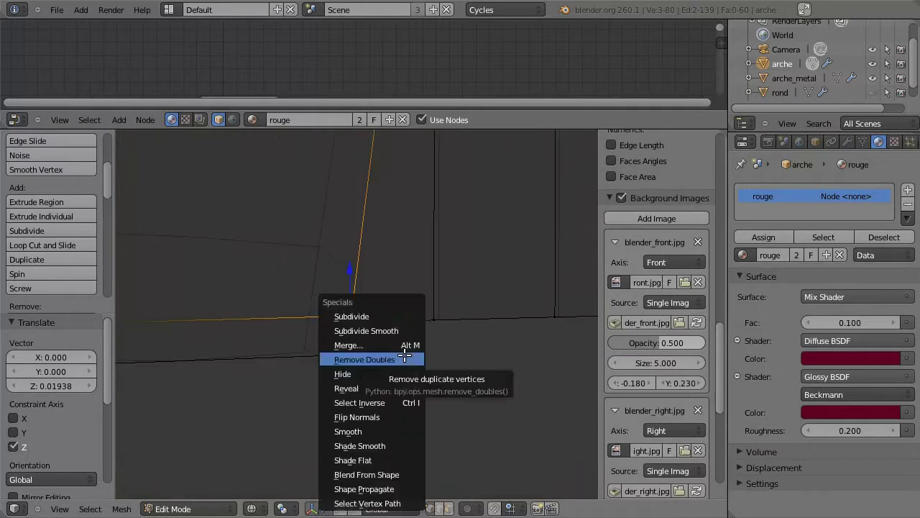
{"action": "left_click", "coordinate": [405, 356]}
- Box-select the arch's bottom row of vertices in front view
{"action": "key", "text": "KP_1"}
{"action": "right_click", "coordinate": [392, 283], "text": "alt"}
{"action": "right_click", "coordinate": [191, 261]}
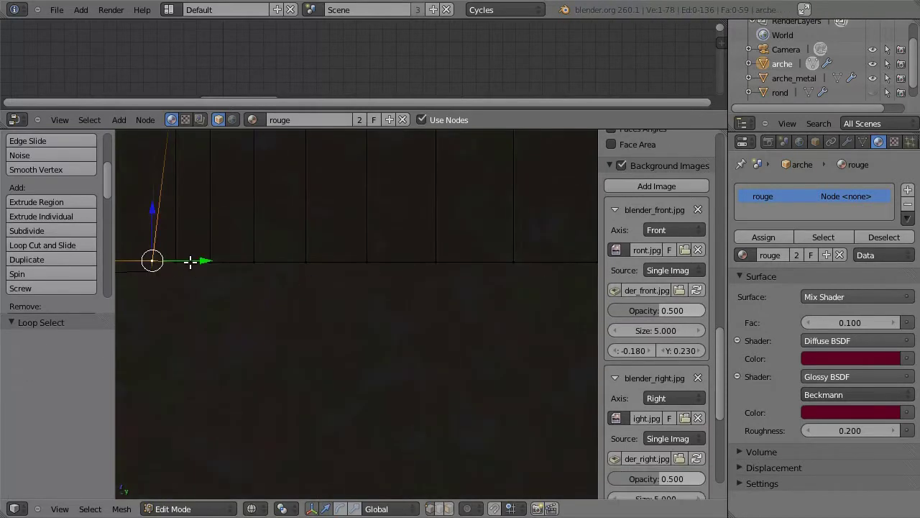
{"action": "scroll", "coordinate": [190, 261], "scroll_direction": "down", "scroll_amount": 5}
{"action": "key", "text": "b"}
{"action": "left_click_drag", "start_coordinate": [384, 314], "coordinate": [252, 277]}
{"action": "scroll", "coordinate": [244, 303], "scroll_direction": "up", "scroll_amount": 3}
{"action": "middle_click_drag", "start_coordinate": [245, 303], "coordinate": [389, 261], "text": "shift"}
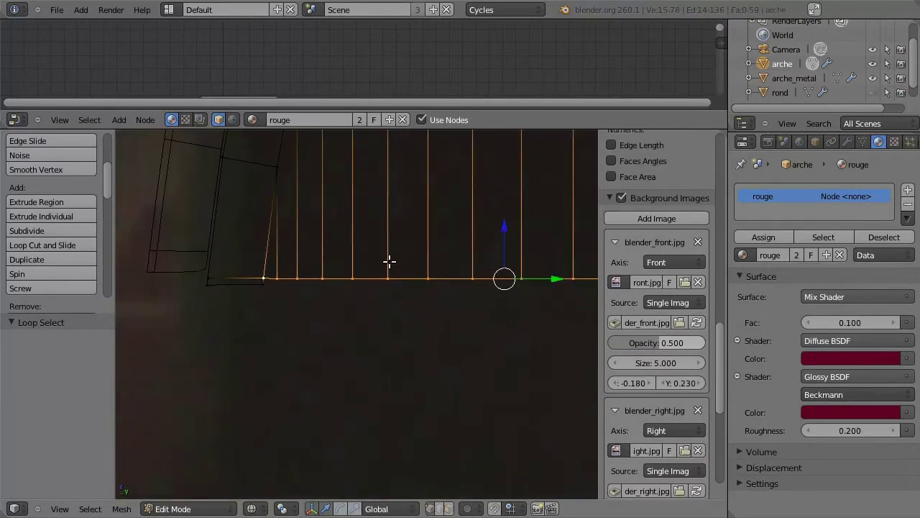
{"action": "scroll", "coordinate": [228, 290], "scroll_direction": "up", "scroll_amount": 2}
- Extrude the bottom row slightly lower and flatten it to zero height on Z
{"action": "key", "text": "g"}
{"action": "left_click", "coordinate": [228, 290]}
{"action": "key", "text": "e"}
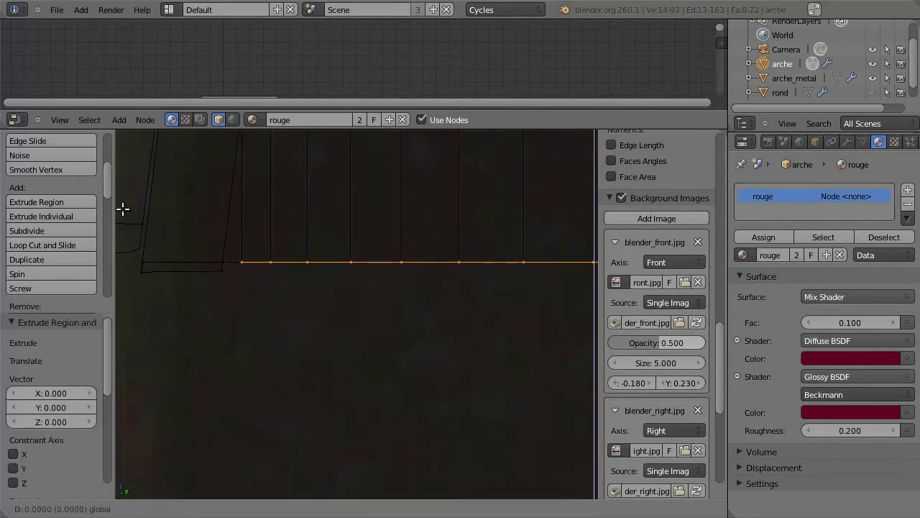
{"action": "left_click", "coordinate": [193, 269]}
{"action": "scroll", "coordinate": [192, 268], "scroll_direction": "up", "scroll_amount": 2}
{"action": "scroll", "coordinate": [303, 210], "scroll_direction": "down", "scroll_amount": 2}
{"action": "mouse_move", "coordinate": [352, 288]}
{"action": "middle_mouse_down"}
{"action": "mouse_move", "coordinate": [400, 331]}
{"action": "mouse_move", "coordinate": [291, 313]}
{"action": "middle_mouse_up"}
{"action": "key", "text": "s"}
{"action": "key", "text": "z"}
{"action": "key", "text": "0"}
{"action": "key", "text": "Return"}
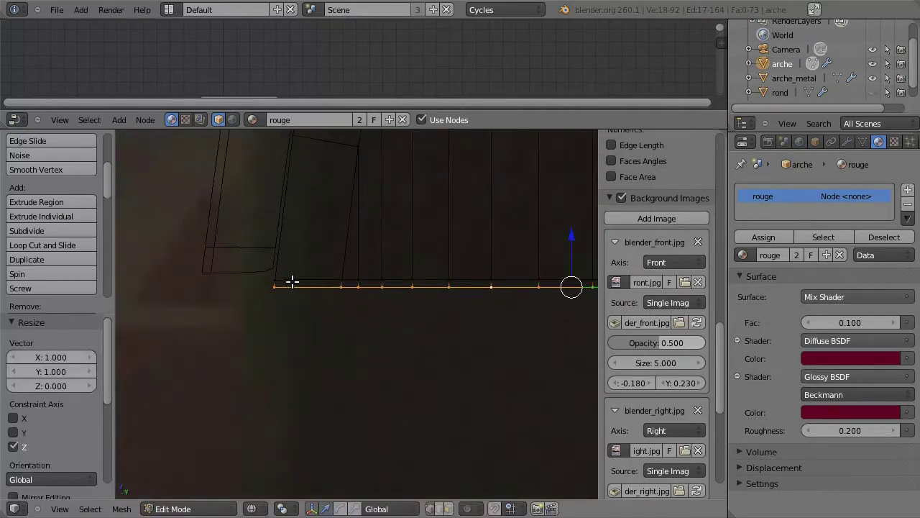
- Extrude the base edge loop, then nudge the bottom strip and corner loop slightly upward
{"action": "middle_click_drag", "start_coordinate": [292, 281], "coordinate": [312, 304]}
{"action": "right_click", "coordinate": [221, 274], "text": "alt"}
{"action": "key", "text": "KP_1"}
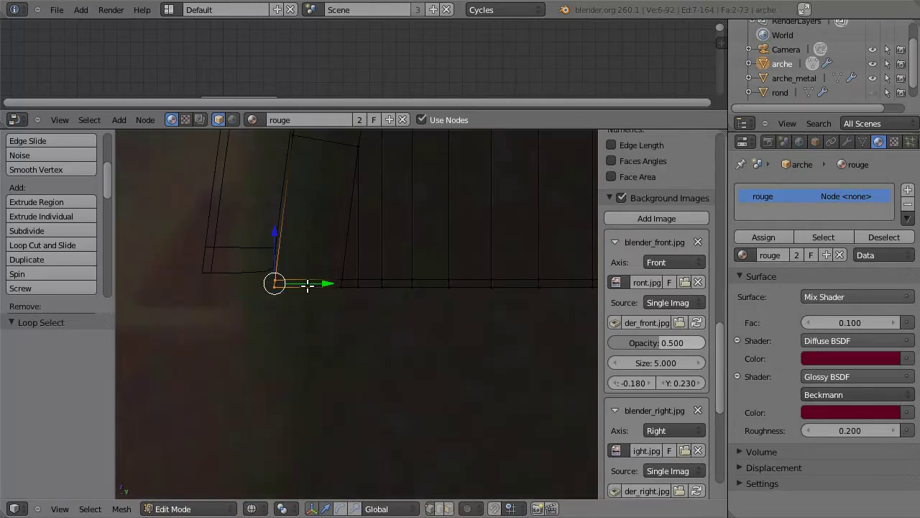
{"action": "key", "text": "e"}
{"action": "left_click", "coordinate": [293, 290]}
{"action": "key", "text": "ctrl+KP_Add"}
{"action": "left_click_drag", "start_coordinate": [529, 235], "coordinate": [532, 228]}
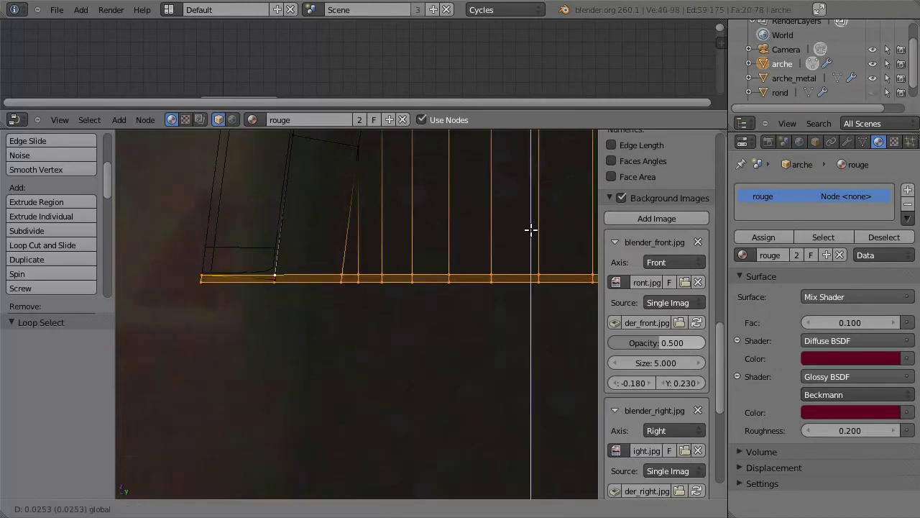
{"action": "mouse_move", "coordinate": [265, 304]}
{"action": "middle_mouse_down"}
{"action": "mouse_move", "coordinate": [261, 249]}
{"action": "mouse_move", "coordinate": [229, 263]}
{"action": "mouse_move", "coordinate": [307, 305]}
{"action": "middle_mouse_up"}
{"action": "right_click", "coordinate": [307, 306], "text": "alt"}
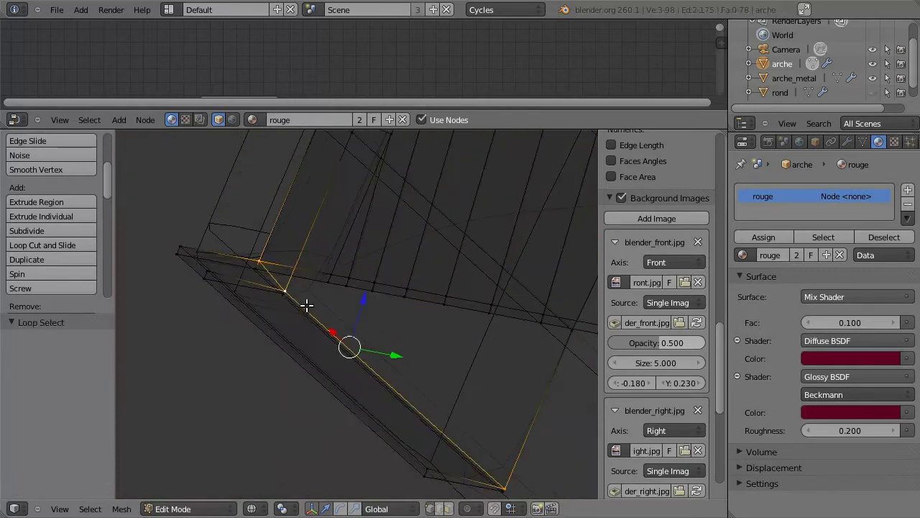
{"action": "key", "text": "KP_1"}
{"action": "left_click_drag", "start_coordinate": [338, 306], "coordinate": [346, 383]}
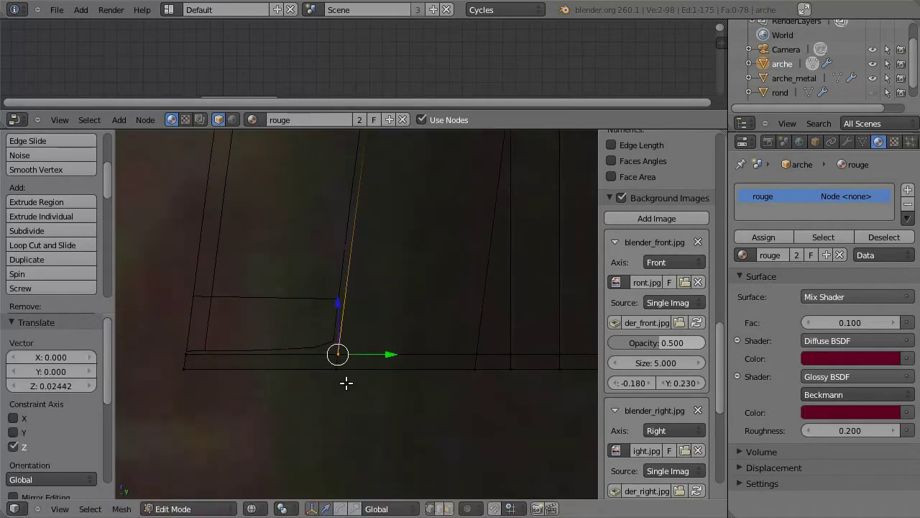
{"action": "right_click", "coordinate": [188, 365]}
- Inspect the arch's open bottom and extrude the selected bottom edges along X
{"action": "key", "text": "Tab"}
{"action": "mouse_move", "coordinate": [281, 360]}
{"action": "middle_mouse_down"}
{"action": "mouse_move", "coordinate": [298, 339]}
{"action": "mouse_move", "coordinate": [439, 304]}
{"action": "mouse_move", "coordinate": [415, 377]}
{"action": "mouse_move", "coordinate": [331, 254]}
{"action": "middle_mouse_up"}
{"action": "key", "text": "Tab"}
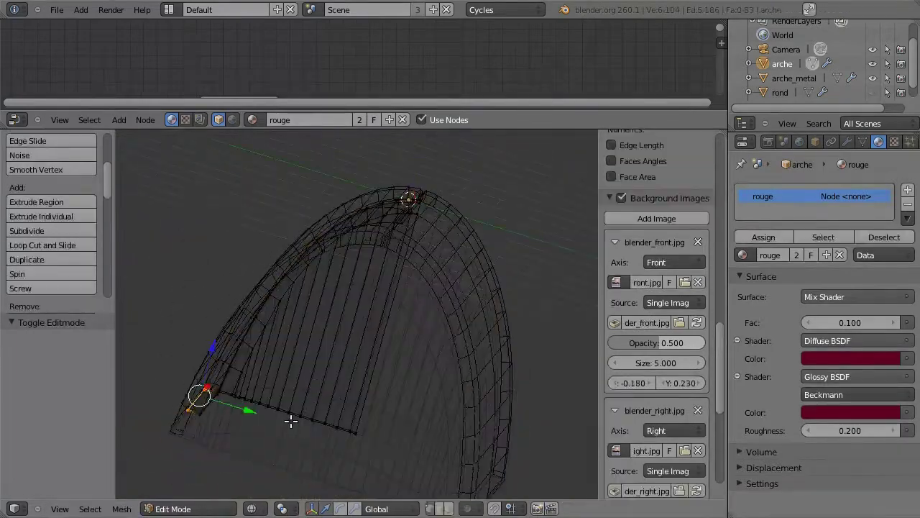
{"action": "middle_click_drag", "start_coordinate": [290, 419], "coordinate": [190, 306]}
{"action": "scroll", "coordinate": [254, 290], "scroll_direction": "up", "scroll_amount": 5}
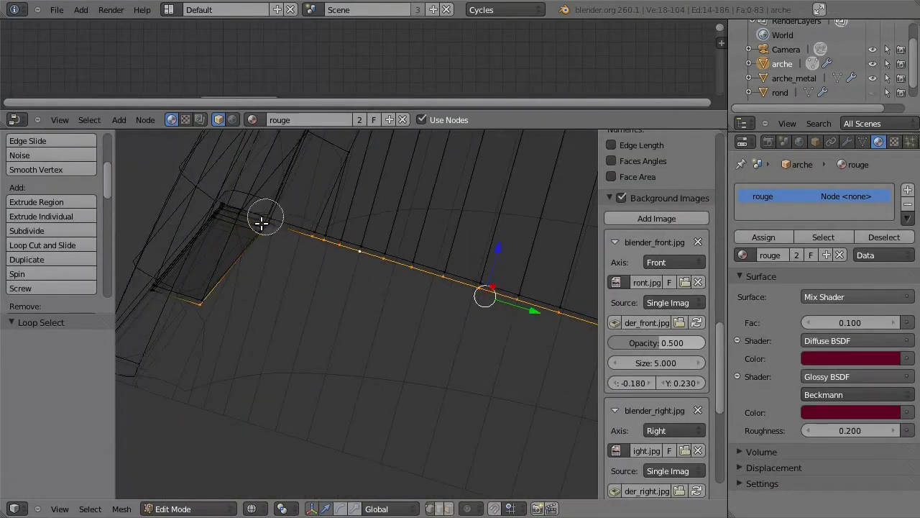
{"action": "mouse_move", "coordinate": [276, 279]}
{"action": "middle_mouse_down"}
{"action": "mouse_move", "coordinate": [300, 376]}
{"action": "mouse_move", "coordinate": [304, 369]}
{"action": "middle_mouse_up"}
{"action": "key", "text": "KP_1"}
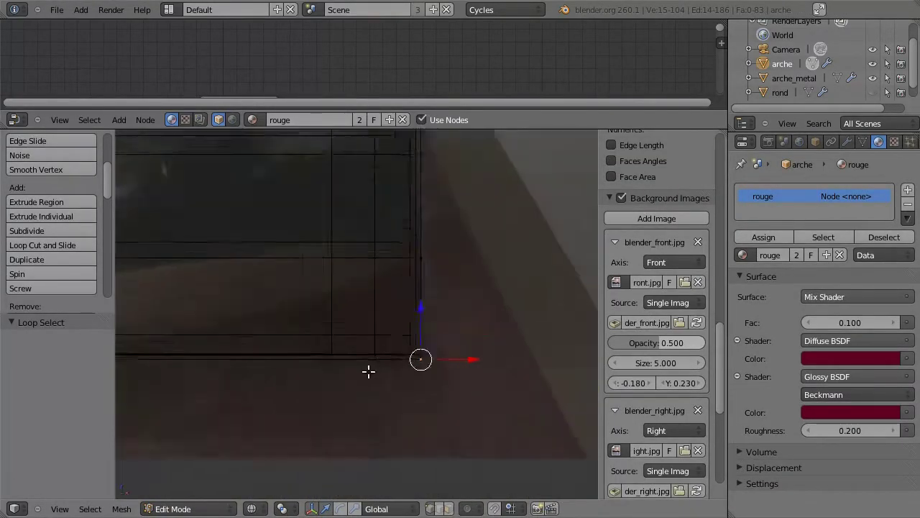
{"action": "key", "text": "e"}
{"action": "key", "text": "x"}
{"action": "left_click", "coordinate": [447, 409]}
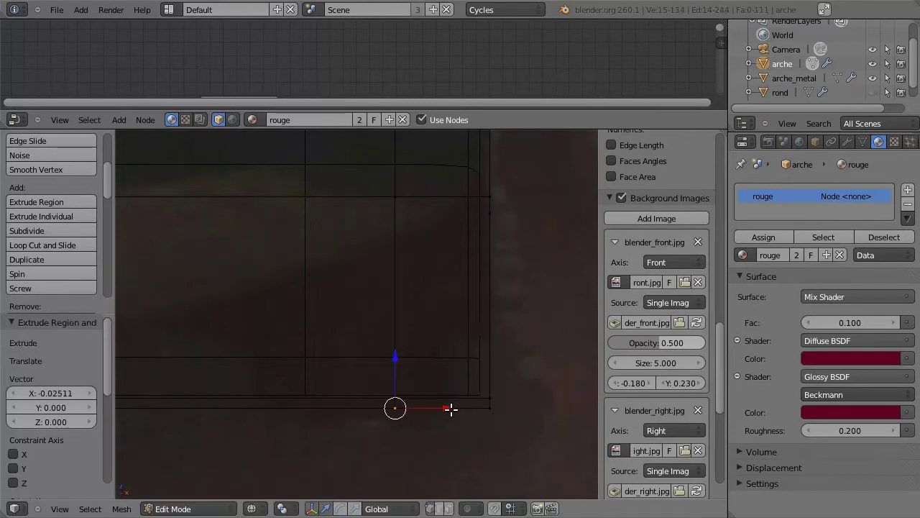
- Move the extruded edges across the base along X and fill a face between opposite edges
{"action": "key", "text": "KP_3"}
{"action": "key", "text": "g"}
{"action": "key", "text": "x"}
{"action": "left_click", "coordinate": [277, 363]}
{"action": "mouse_move", "coordinate": [277, 363]}
{"action": "middle_mouse_down"}
{"action": "mouse_move", "coordinate": [304, 314]}
{"action": "mouse_move", "coordinate": [294, 383]}
{"action": "mouse_move", "coordinate": [365, 288]}
{"action": "middle_mouse_up"}
{"action": "right_click", "coordinate": [298, 308], "text": "shift"}
{"action": "key", "text": "f"}
{"action": "mouse_move", "coordinate": [251, 230]}
{"action": "middle_mouse_down"}
{"action": "mouse_move", "coordinate": [246, 400]}
{"action": "mouse_move", "coordinate": [269, 382]}
{"action": "mouse_move", "coordinate": [478, 299]}
{"action": "mouse_move", "coordinate": [482, 338]}
{"action": "middle_mouse_up"}
{"action": "scroll", "coordinate": [270, 381], "scroll_direction": "up", "scroll_amount": 3}
{"action": "key", "text": "Tab"}
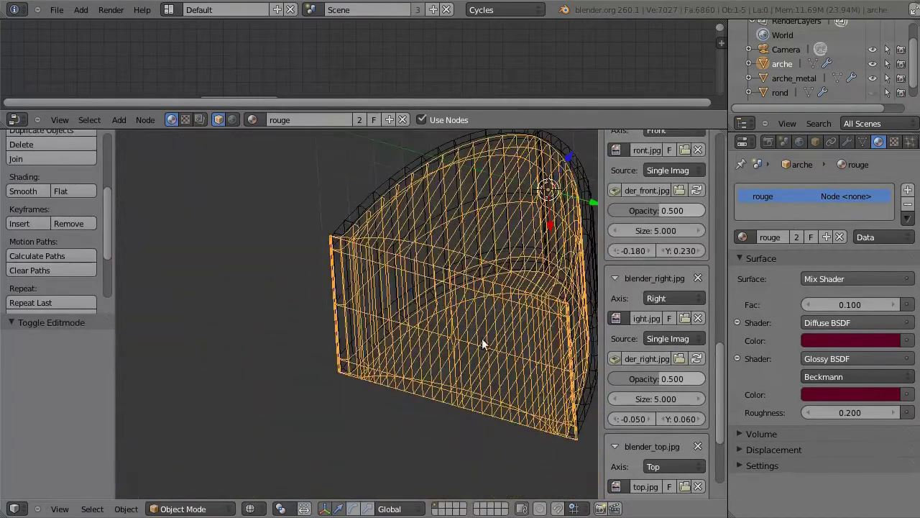
- Render a quick preview, then select arche_metal and enter Edit Mode on its mesh
{"action": "key", "text": "F12"}
{"action": "key", "text": "Escape"}
{"action": "key", "text": "KP_1"}
{"action": "left_click", "coordinate": [794, 78]}
{"action": "key", "text": "KP_Decimal"}
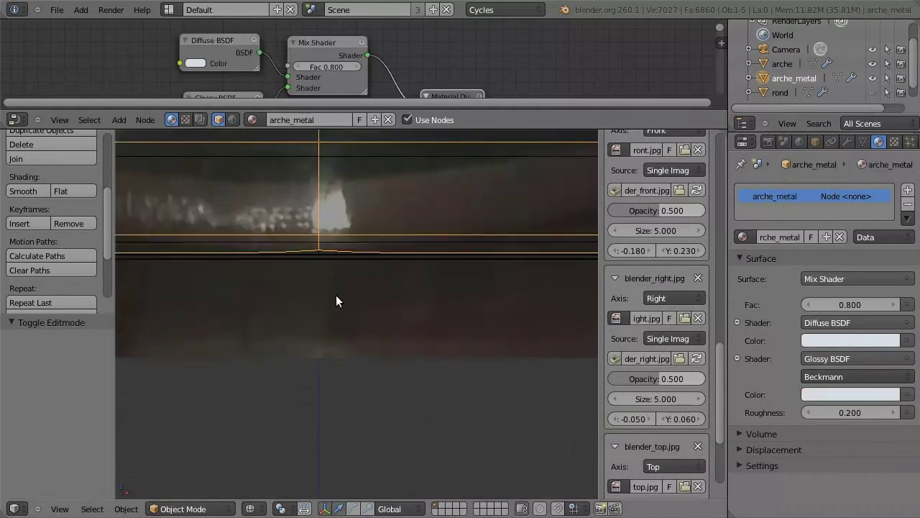
{"action": "key", "text": "Tab"}
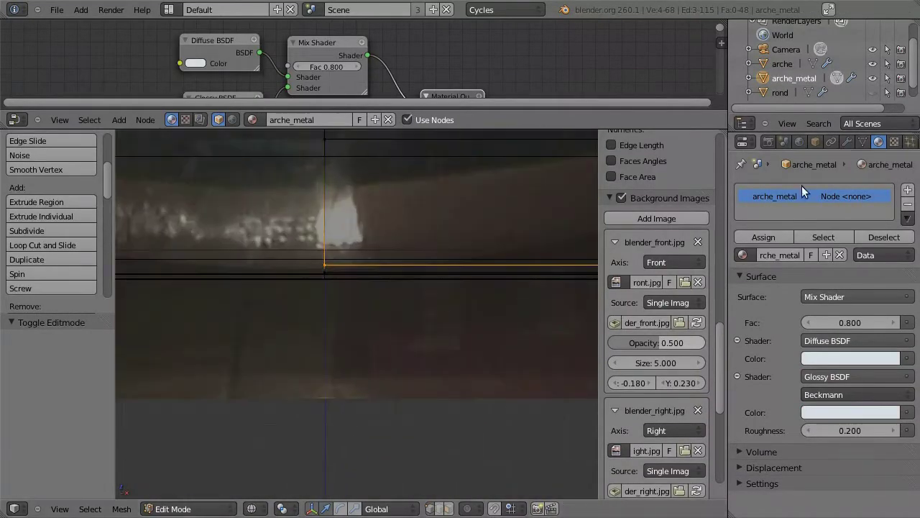
{"action": "left_click", "coordinate": [847, 142]}
{"action": "scroll", "coordinate": [372, 320], "scroll_direction": "down", "scroll_amount": 7}
- Add a loop cut across the metal arch and recalculate all its normals with Ctrl+N
{"action": "key", "text": "ctrl+r"}
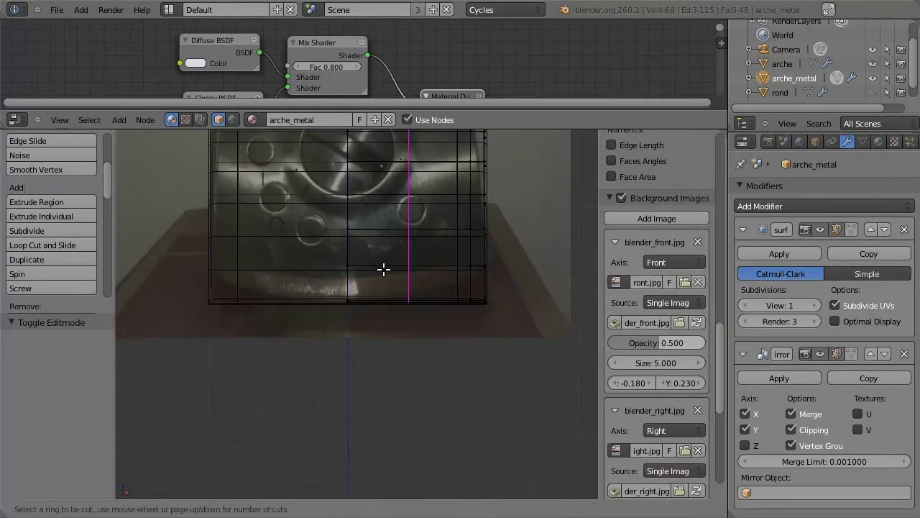
{"action": "left_click", "coordinate": [383, 268]}
{"action": "scroll", "coordinate": [351, 281], "scroll_direction": "up", "scroll_amount": 5}
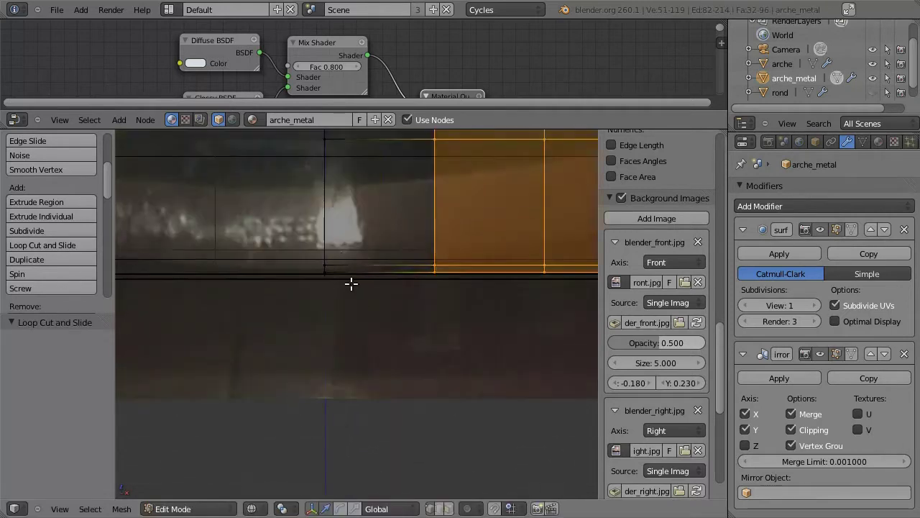
{"action": "left_click", "coordinate": [309, 279]}
{"action": "mouse_move", "coordinate": [426, 329]}
{"action": "middle_mouse_down"}
{"action": "mouse_move", "coordinate": [415, 318]}
{"action": "mouse_move", "coordinate": [492, 344]}
{"action": "middle_mouse_up"}
{"action": "key", "text": "a"}
{"action": "key", "text": "ctrl+n"}
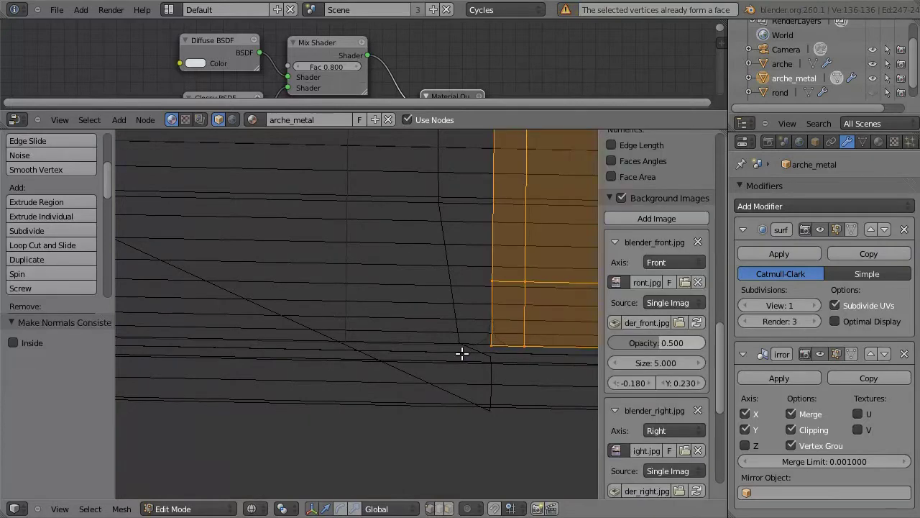
{"action": "key", "text": "ctrl+r"}
{"action": "key", "text": "Escape"}
{"action": "key", "text": "Tab"}
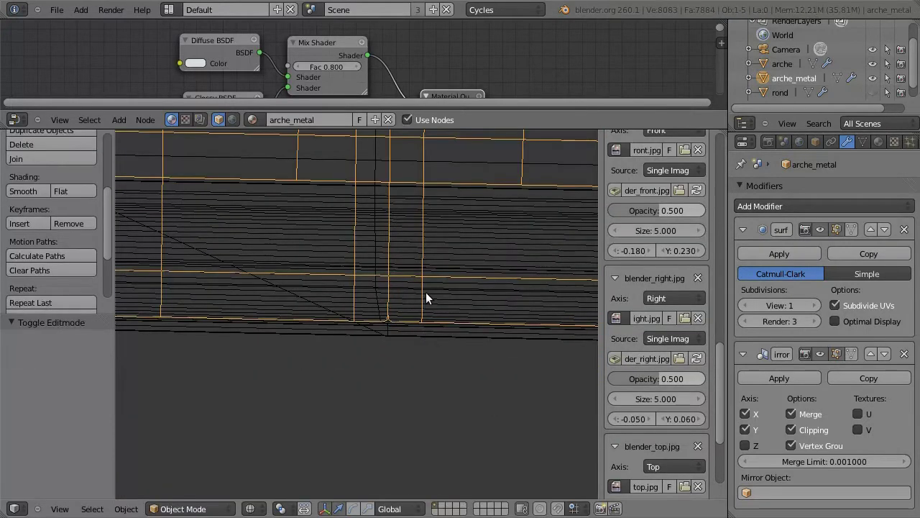
{"action": "scroll", "coordinate": [460, 284], "scroll_direction": "down", "scroll_amount": 5}
- Move and swing the camera to frame the mixer in camera view
{"action": "right_click", "coordinate": [438, 323]}
{"action": "key", "text": "KP_0"}
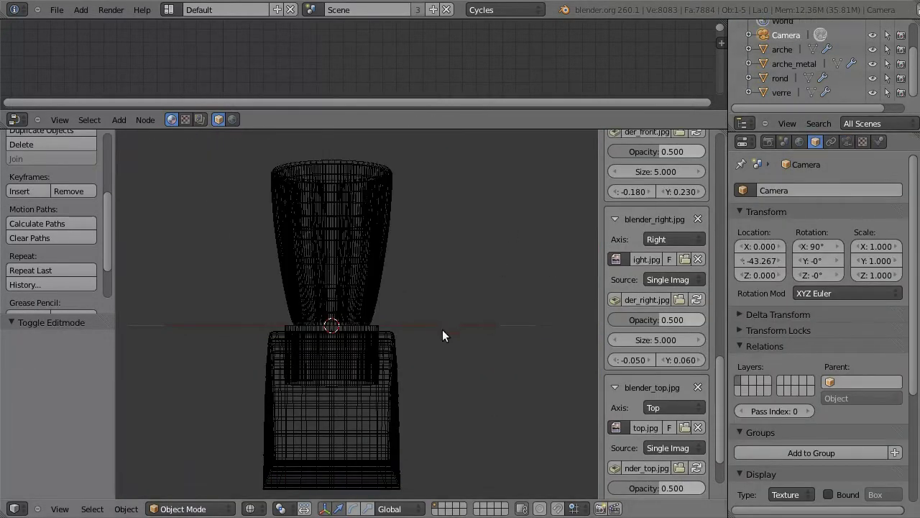
{"action": "key", "text": "g"}
{"action": "left_click", "coordinate": [552, 329]}
{"action": "key", "text": "g"}
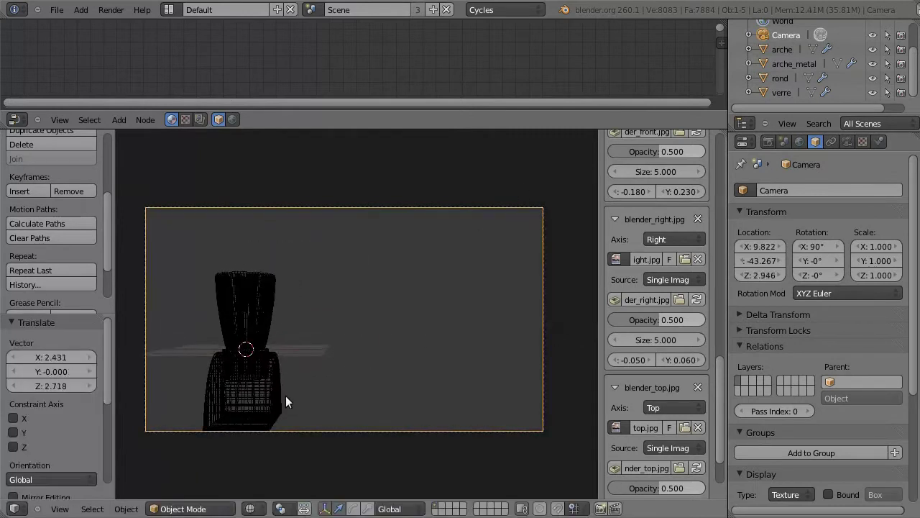
{"action": "mouse_move", "coordinate": [323, 312]}
{"action": "middle_mouse_down"}
{"action": "mouse_move", "coordinate": [236, 348]}
{"action": "mouse_move", "coordinate": [374, 333]}
{"action": "mouse_move", "coordinate": [366, 316]}
{"action": "middle_mouse_up"}
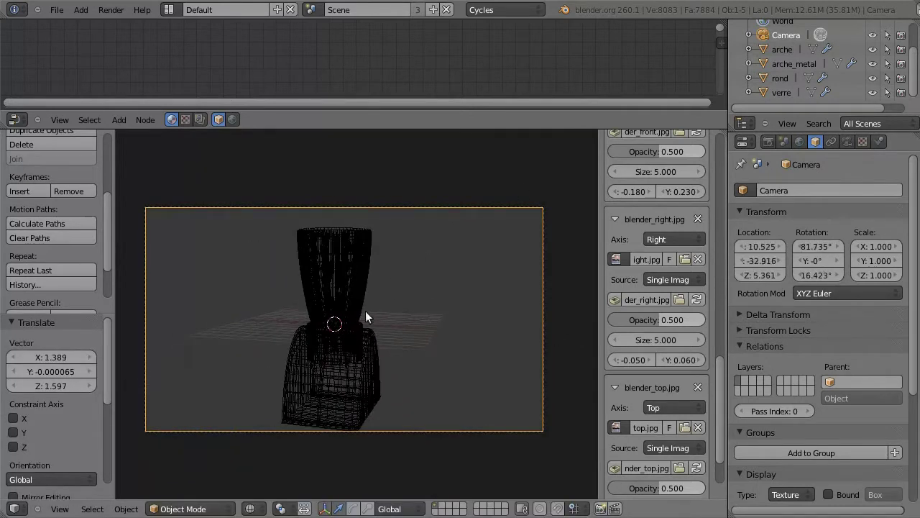
{"action": "mouse_move", "coordinate": [342, 362]}
{"action": "middle_mouse_down"}
{"action": "mouse_move", "coordinate": [346, 337]}
{"action": "mouse_move", "coordinate": [275, 325]}
{"action": "middle_mouse_up"}
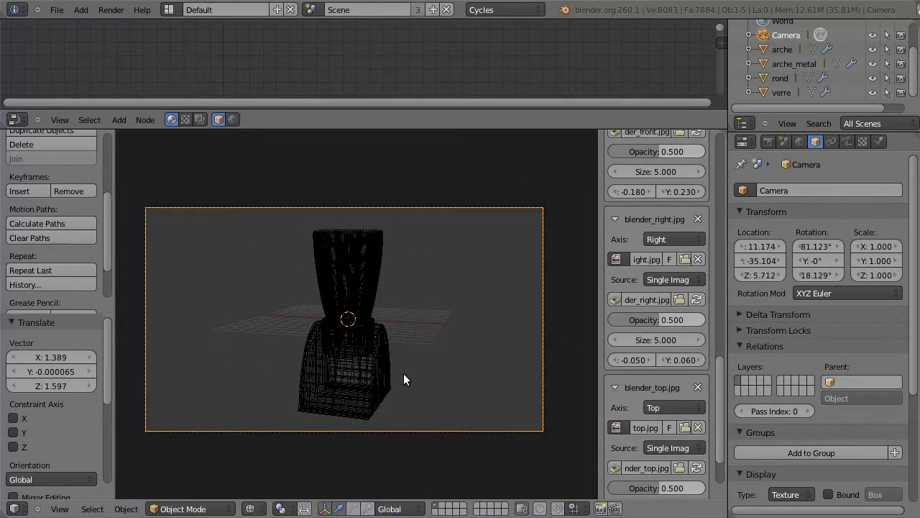
- Add a plane and drop it along Z below the mixer as the floor
{"action": "key", "text": "shift+a"}
{"action": "left_click", "coordinate": [443, 308]}
{"action": "key", "text": "KP_1"}
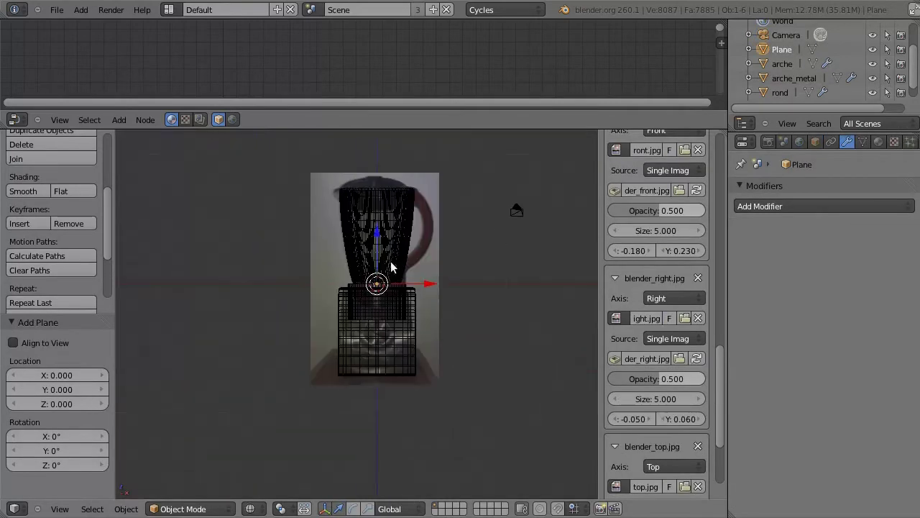
{"action": "key", "text": "g"}
{"action": "key", "text": "z"}
{"action": "left_click", "coordinate": [369, 333]}
{"action": "key", "text": "KP_7"}
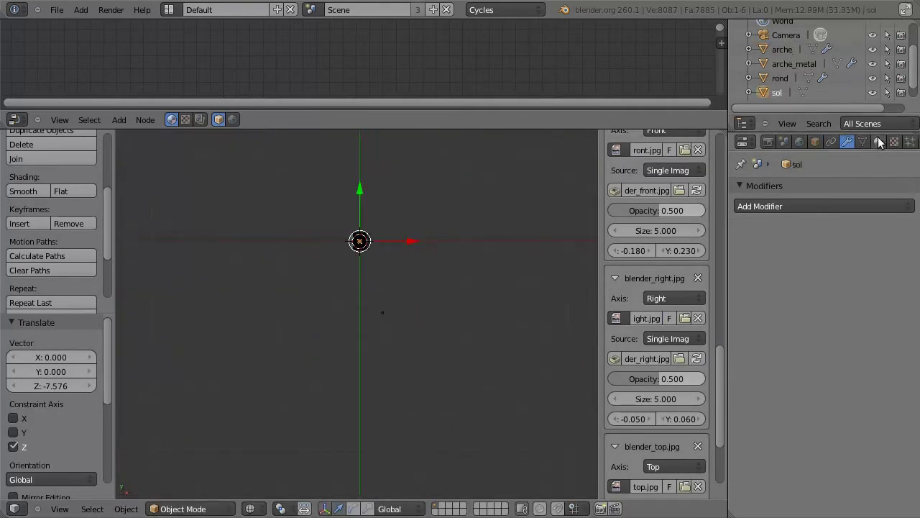
- Give the floor plane a new material and scale it up to fill the camera view
{"action": "left_click", "coordinate": [878, 142]}
{"action": "left_click", "coordinate": [792, 235]}
{"action": "key", "text": "s"}
{"action": "left_click", "coordinate": [419, 323]}
{"action": "key", "text": "KP_0"}
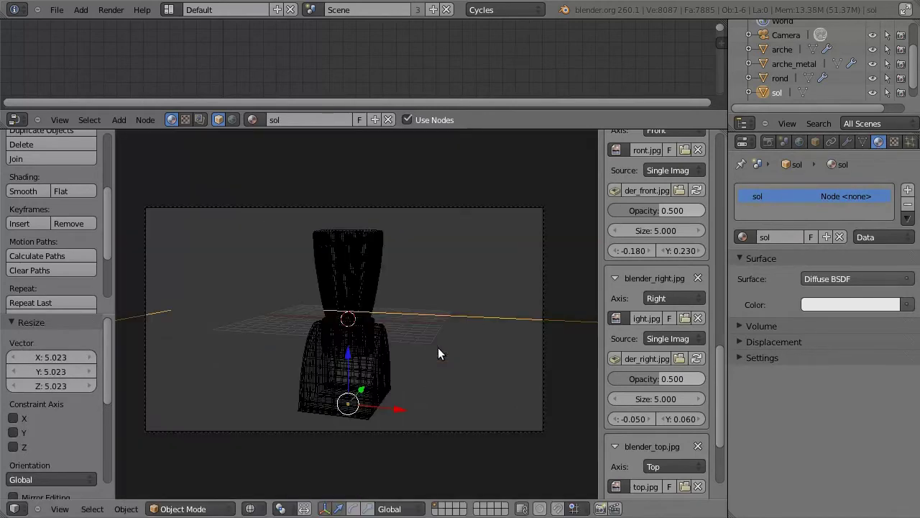
{"action": "key", "text": "s"}
{"action": "left_click", "coordinate": [418, 366]}
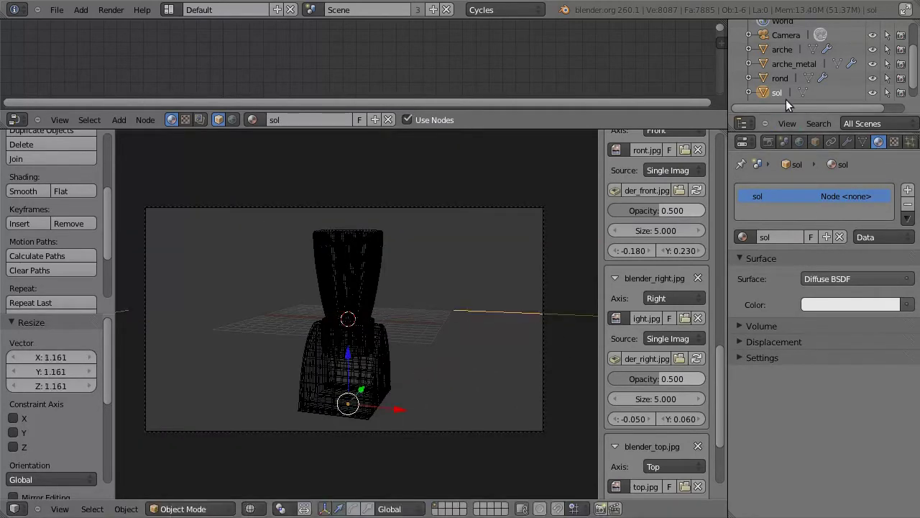
- Duplicate the floor as a wall pushed behind the mixer along Y, then render the scene
{"action": "left_click", "coordinate": [786, 34]}
{"action": "key", "text": "KP_1"}
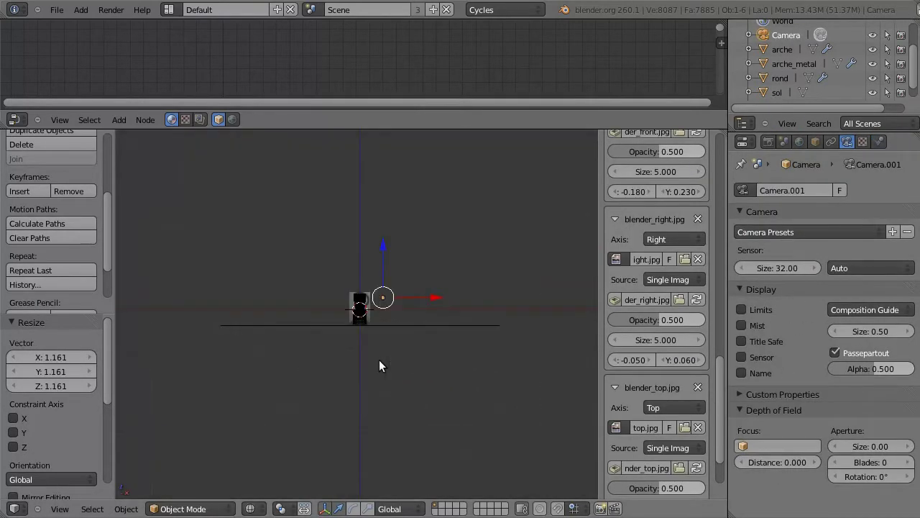
{"action": "right_click", "coordinate": [383, 322]}
{"action": "key", "text": "KP_3"}
{"action": "key", "text": "shift+d"}
{"action": "key", "text": "Escape"}
{"action": "scroll", "coordinate": [776, 77], "scroll_direction": "down", "scroll_amount": 1}
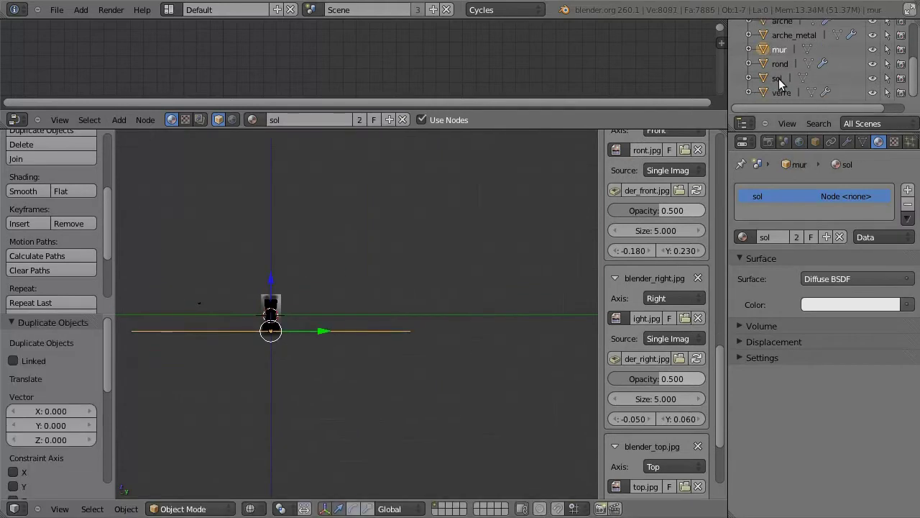
{"action": "left_click_drag", "start_coordinate": [325, 323], "coordinate": [365, 331]}
{"action": "key", "text": "KP_0"}
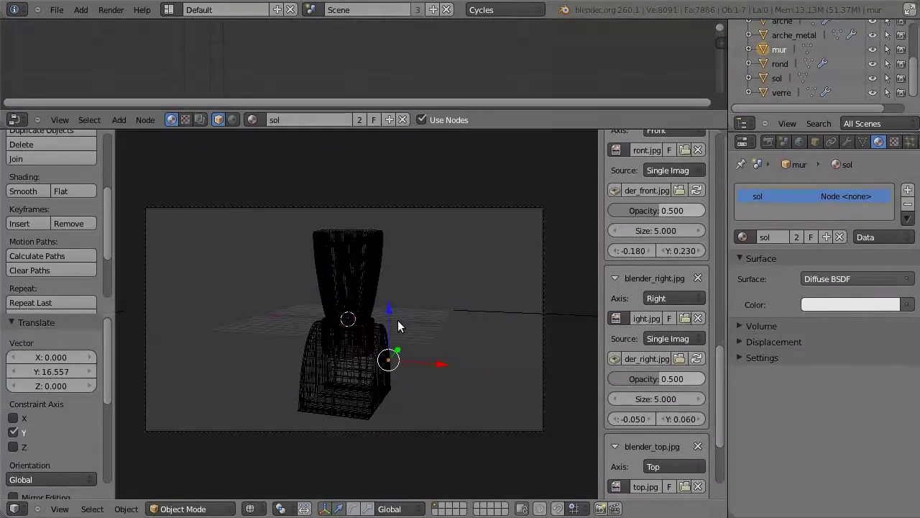
{"action": "key", "text": "F12"}
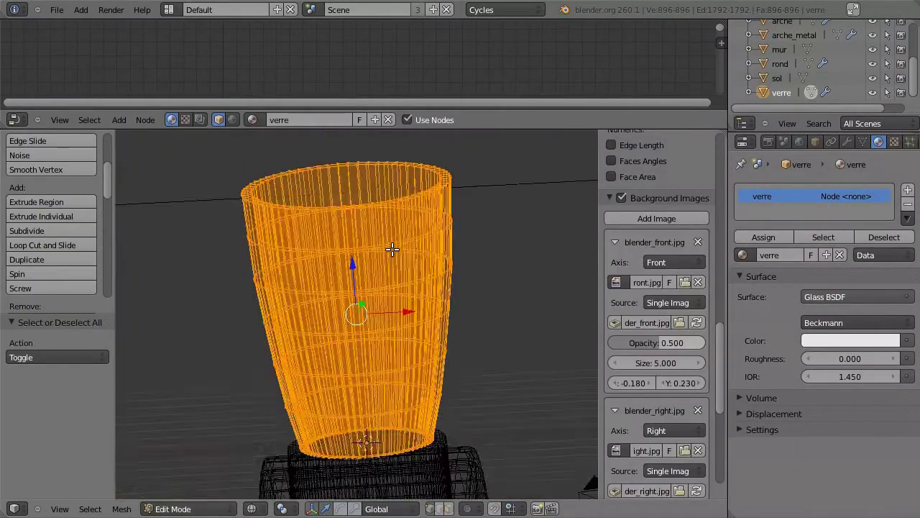
- Select the jar's edge loops and scale the glass slightly wider in X and Y
{"action": "scroll", "coordinate": [392, 249], "scroll_direction": "up", "scroll_amount": 3}
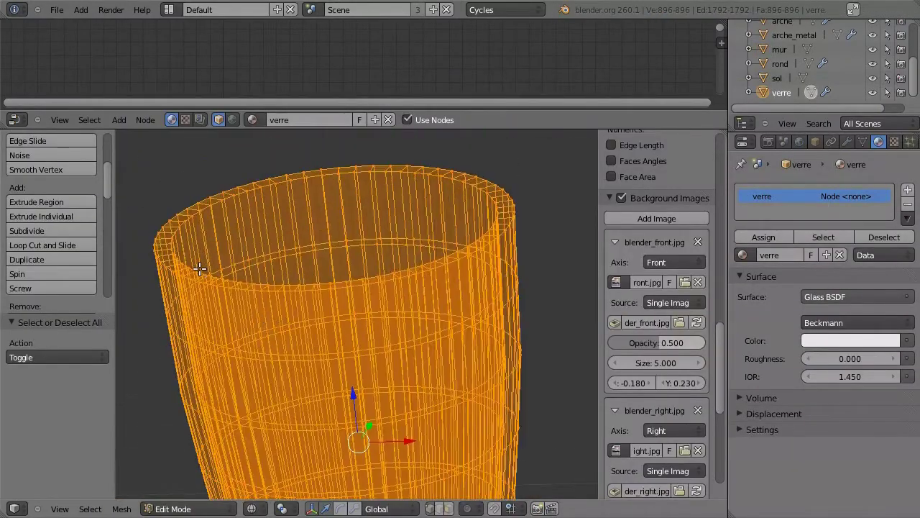
{"action": "right_click", "coordinate": [276, 281], "text": "alt"}
{"action": "right_click", "coordinate": [272, 350], "text": "alt+shift"}
{"action": "right_click", "coordinate": [276, 423], "text": "alt+shift"}
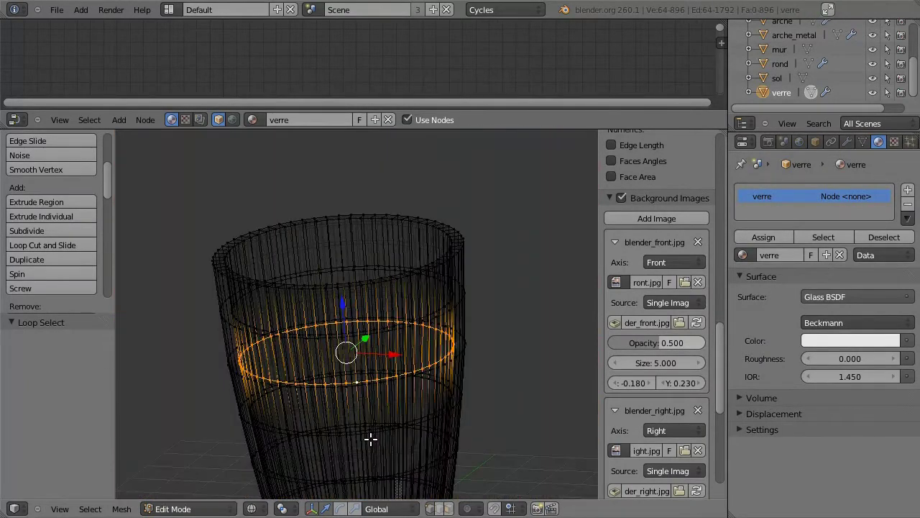
{"action": "key", "text": "ctrl+KP_Add"}
{"action": "key", "text": "ctrl+KP_Add"}
{"action": "key", "text": "s"}
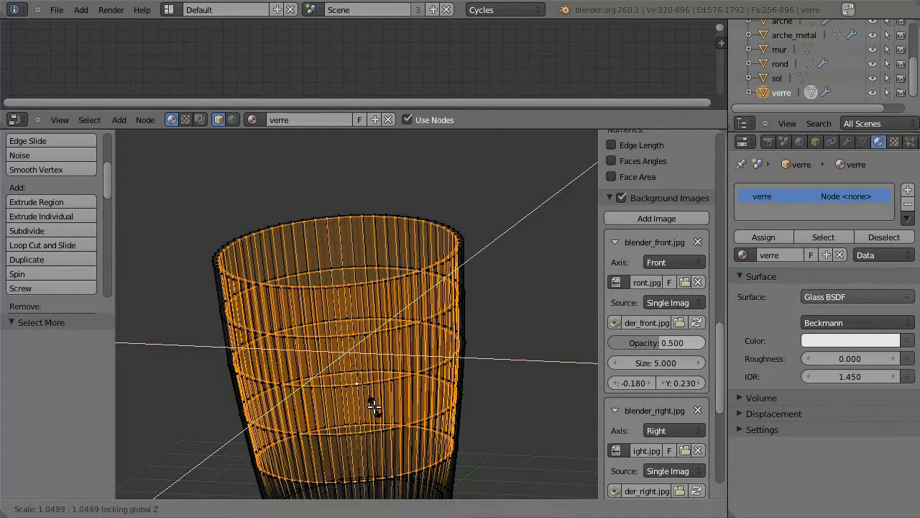
{"action": "left_click", "coordinate": [371, 401]}
- In front view, cut a new edge loop just below the glass rim
{"action": "key", "text": "KP_1"}
{"action": "scroll", "coordinate": [329, 350], "scroll_direction": "up", "scroll_amount": 3}
{"action": "right_click", "coordinate": [338, 314], "text": "alt"}
{"action": "key", "text": "ctrl+e"}
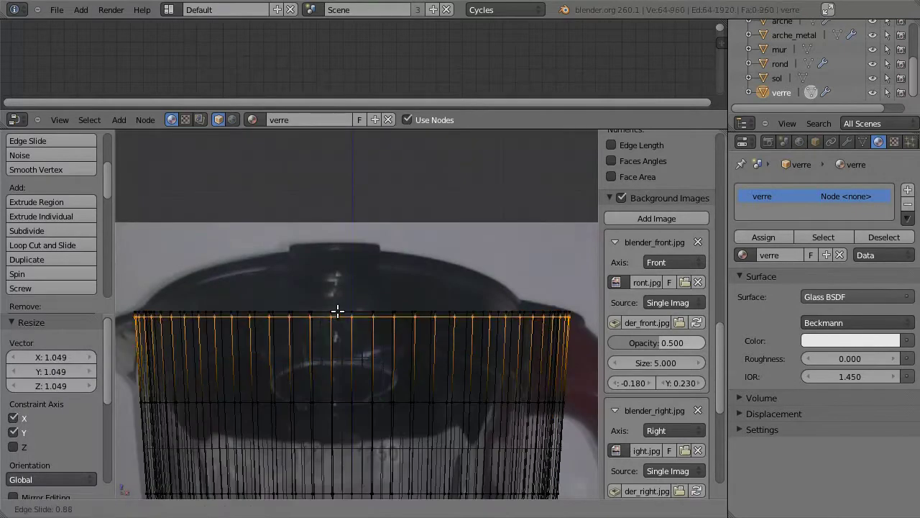
{"action": "key", "text": "Escape"}
{"action": "key", "text": "ctrl+r"}
{"action": "left_click", "coordinate": [336, 309]}
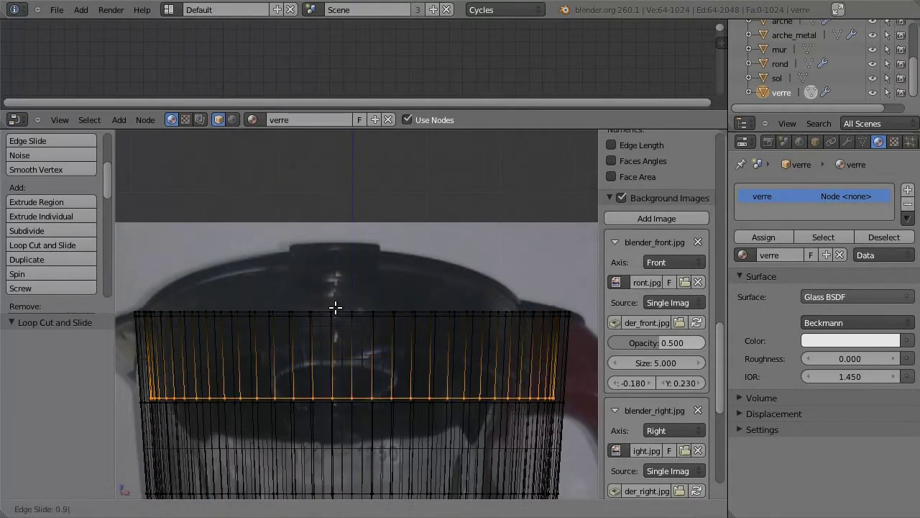
- Extrude the glass's bottom loop and scale it inward horizontally
{"action": "key", "text": "Tab"}
{"action": "scroll", "coordinate": [327, 302], "scroll_direction": "down", "scroll_amount": 3}
{"action": "key", "text": "Tab"}
{"action": "middle_click_drag", "start_coordinate": [326, 342], "coordinate": [304, 355]}
{"action": "scroll", "coordinate": [312, 266], "scroll_direction": "up", "scroll_amount": 4}
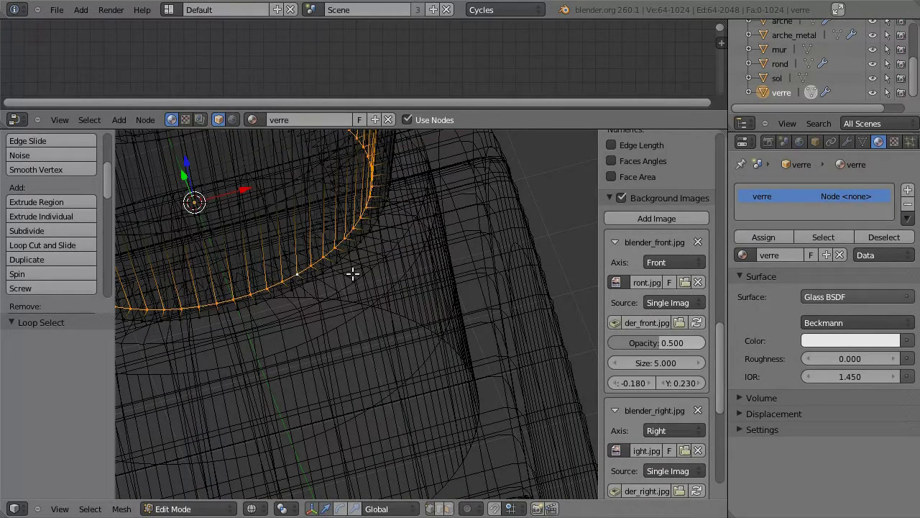
{"action": "key", "text": "KP_1"}
{"action": "key", "text": "e"}
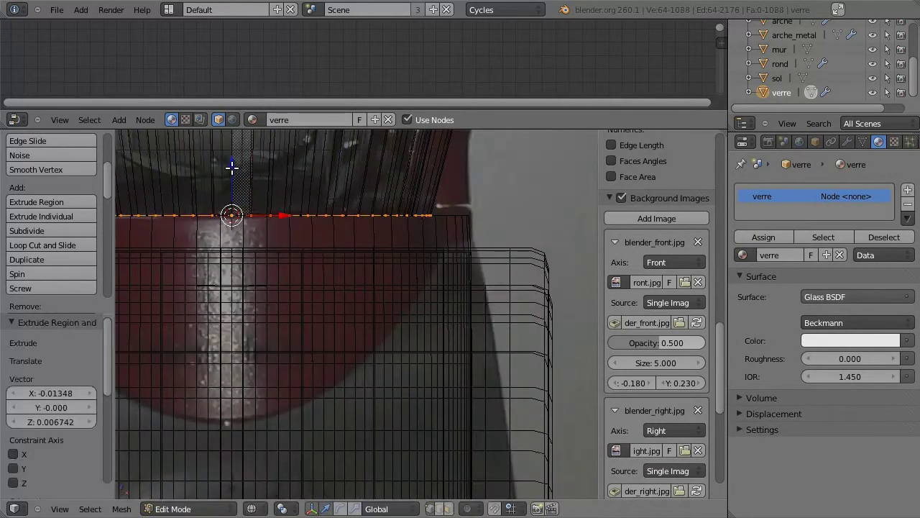
{"action": "left_click", "coordinate": [232, 191]}
{"action": "key", "text": "s"}
{"action": "key", "text": "shift+z"}
{"action": "left_click", "coordinate": [451, 373]}
- Extrude and shrink the bottom loop again, then merge the last loop at the centre
{"action": "key", "text": "e"}
{"action": "key", "text": "s"}
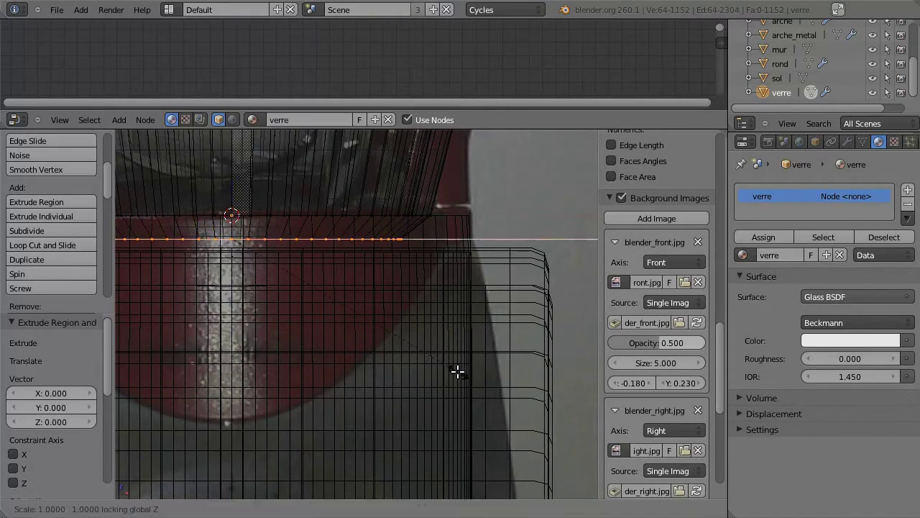
{"action": "left_click", "coordinate": [434, 362]}
{"action": "key", "text": "e"}
{"action": "key", "text": "w"}
{"action": "left_click", "coordinate": [429, 346]}
{"action": "left_click", "coordinate": [425, 349]}
- Extrude the inner bottom loop, shrink it horizontally and lower it slightly
{"action": "middle_click_drag", "start_coordinate": [347, 218], "coordinate": [364, 369]}
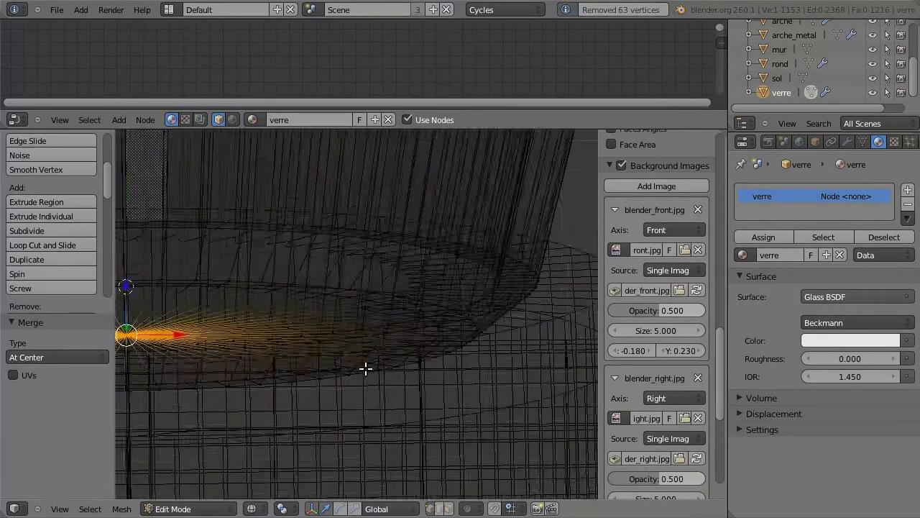
{"action": "right_click", "coordinate": [444, 316], "text": "alt"}
{"action": "middle_click_drag", "start_coordinate": [461, 377], "coordinate": [367, 361]}
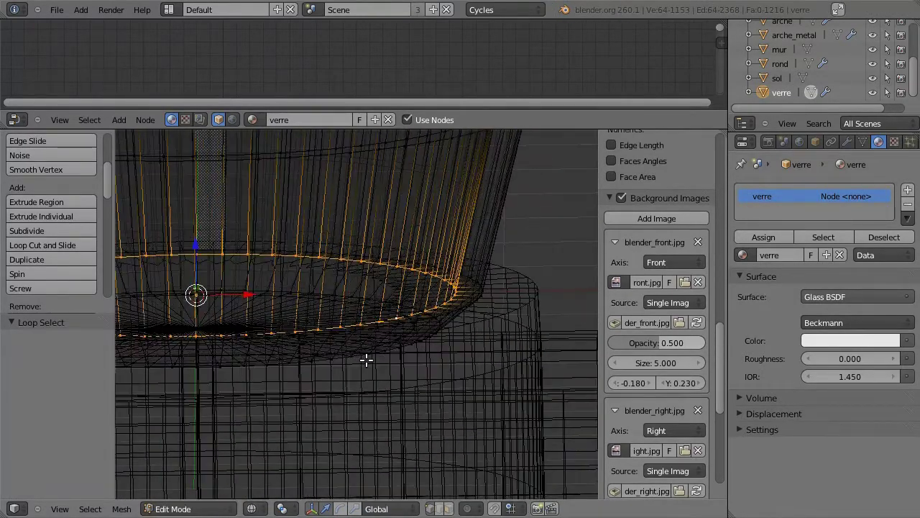
{"action": "key", "text": "e"}
{"action": "left_click", "coordinate": [456, 383]}
{"action": "key", "text": "s"}
{"action": "key", "text": "shift+z"}
{"action": "left_click", "coordinate": [448, 376]}
{"action": "key", "text": "g"}
{"action": "left_click", "coordinate": [501, 450]}
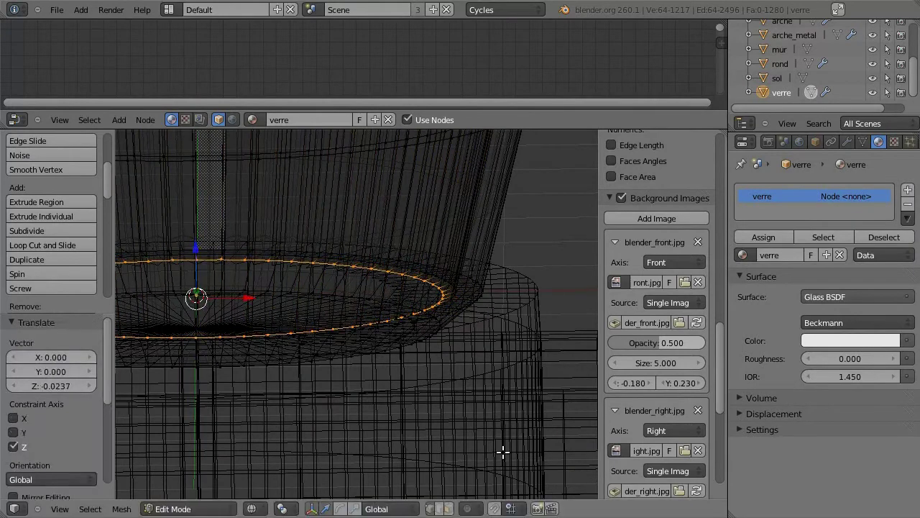
- Extrude and shrink the inner loop to 0.579, lower it, then merge the final loop at centre
{"action": "key", "text": "e"}
{"action": "left_click", "coordinate": [501, 450]}
{"action": "key", "text": "s"}
{"action": "left_click", "coordinate": [376, 390]}
{"action": "key", "text": "g"}
{"action": "left_click", "coordinate": [196, 257]}
{"action": "key", "text": "e"}
{"action": "left_click", "coordinate": [196, 257]}
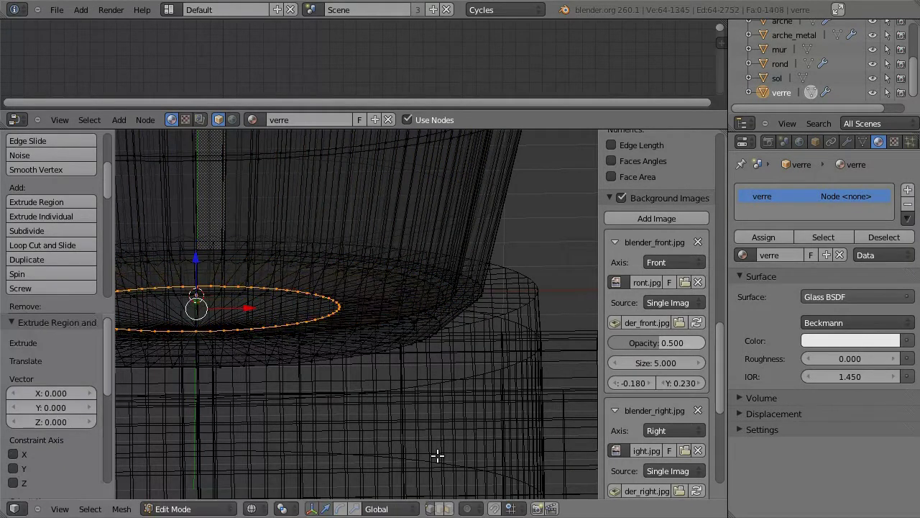
{"action": "key", "text": "w"}
{"action": "left_click", "coordinate": [410, 349]}
- Render an F12 test preview, then inspect the glass from above in a full-screen view
{"action": "key", "text": "Tab"}
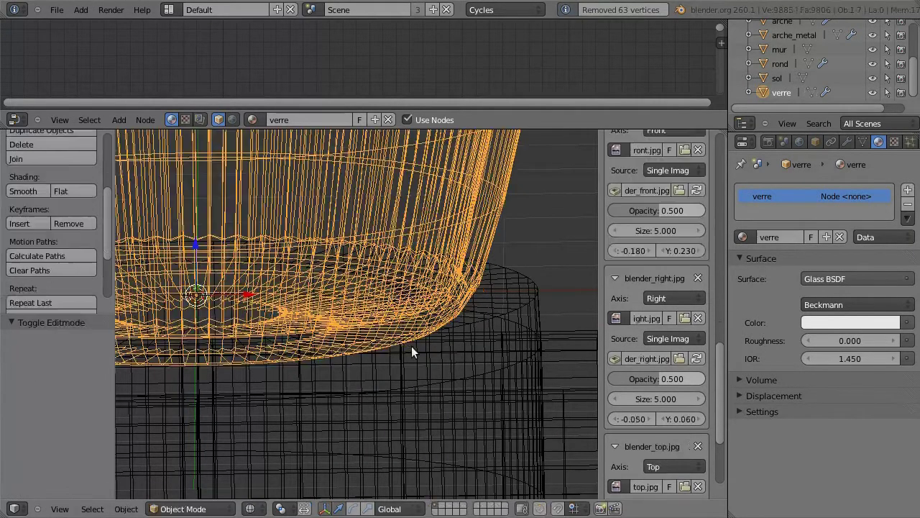
{"action": "key", "text": "F12"}
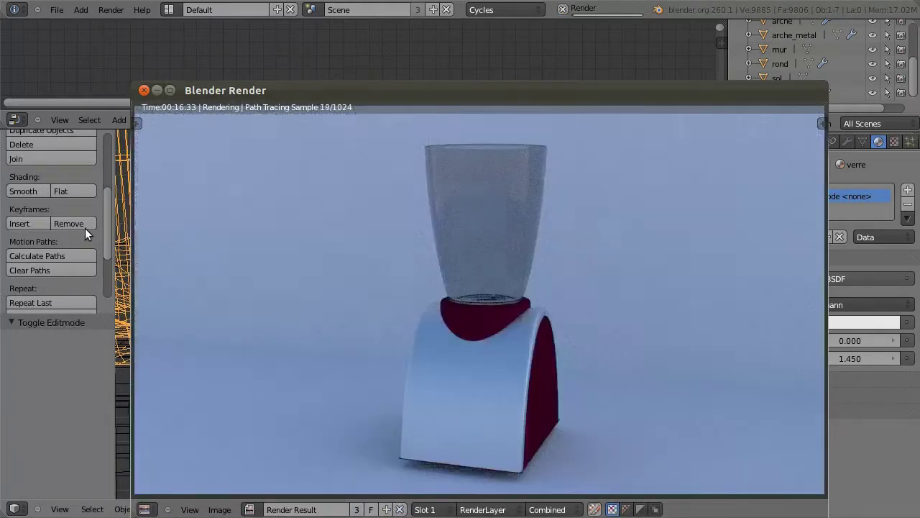
{"action": "key", "text": "Escape"}
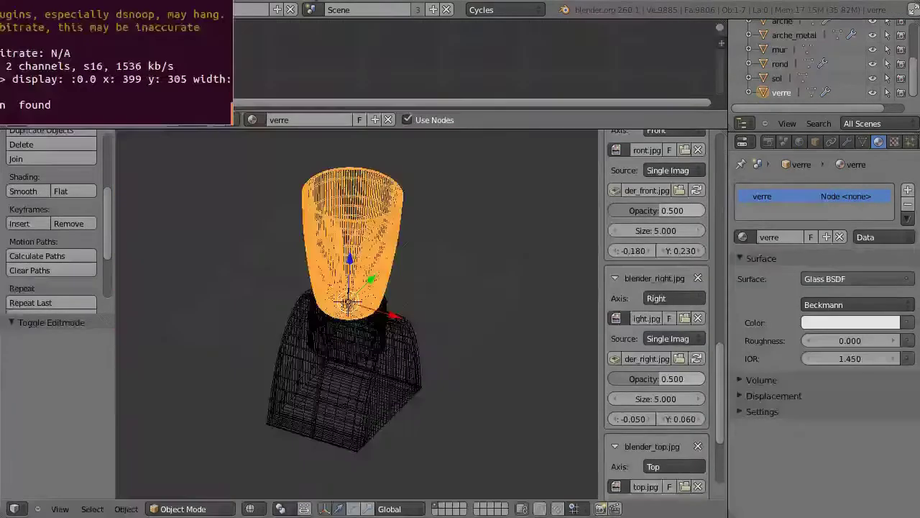
{"action": "key", "text": "Tab"}
{"action": "key", "text": "ctrl+Up"}
{"action": "middle_click_drag", "start_coordinate": [431, 180], "coordinate": [460, 309]}
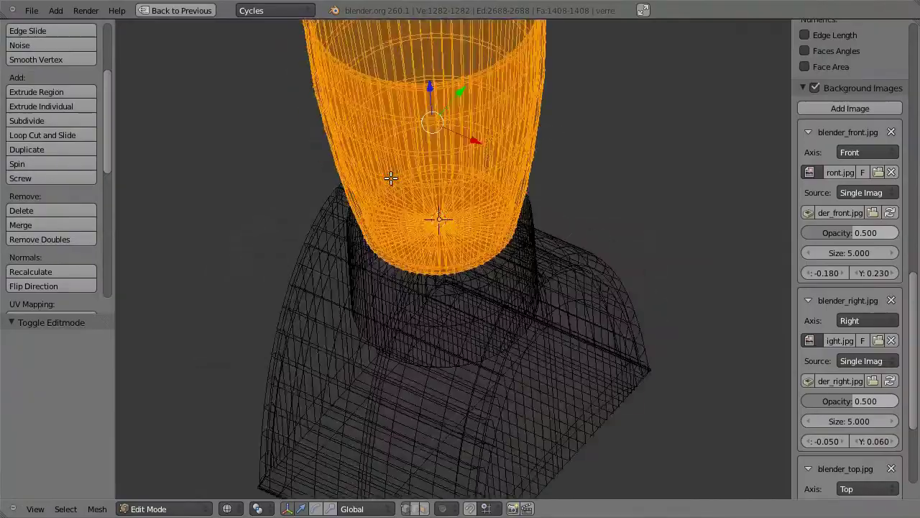
{"action": "key", "text": "ctrl+Up"}
- Add a Mirror modifier to the glass jar
{"action": "left_click", "coordinate": [847, 141]}
{"action": "left_click", "coordinate": [752, 207]}
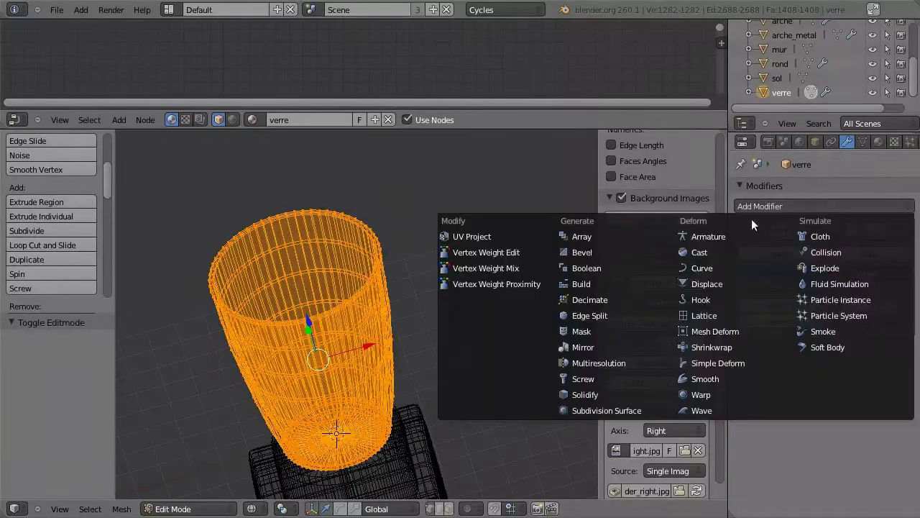
{"action": "left_click", "coordinate": [593, 348]}
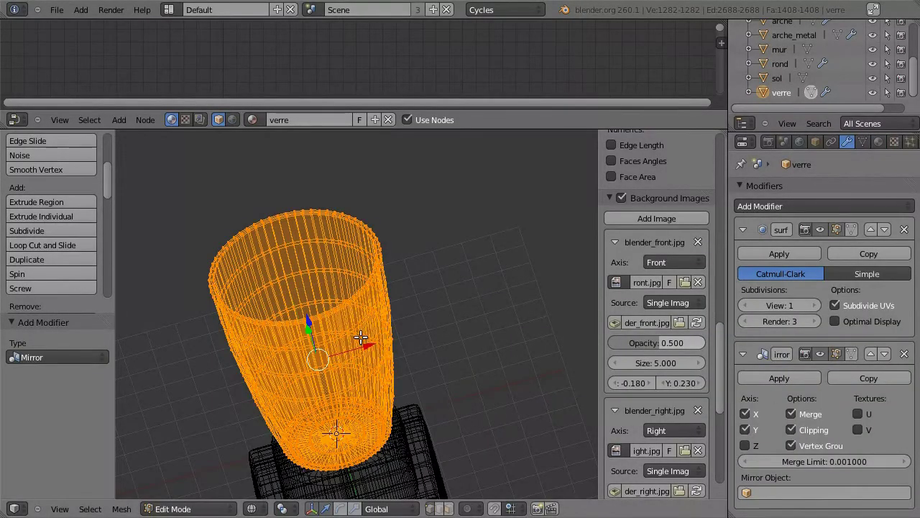
- In top view, box-select the top half of the glass and delete its vertices
{"action": "key", "text": "KP_7"}
{"action": "key", "text": "a"}
{"action": "scroll", "coordinate": [257, 238], "scroll_direction": "up", "scroll_amount": 1}
{"action": "key", "text": "b"}
{"action": "left_click_drag", "start_coordinate": [133, 138], "coordinate": [489, 285]}
{"action": "scroll", "coordinate": [288, 266], "scroll_direction": "up", "scroll_amount": 2}
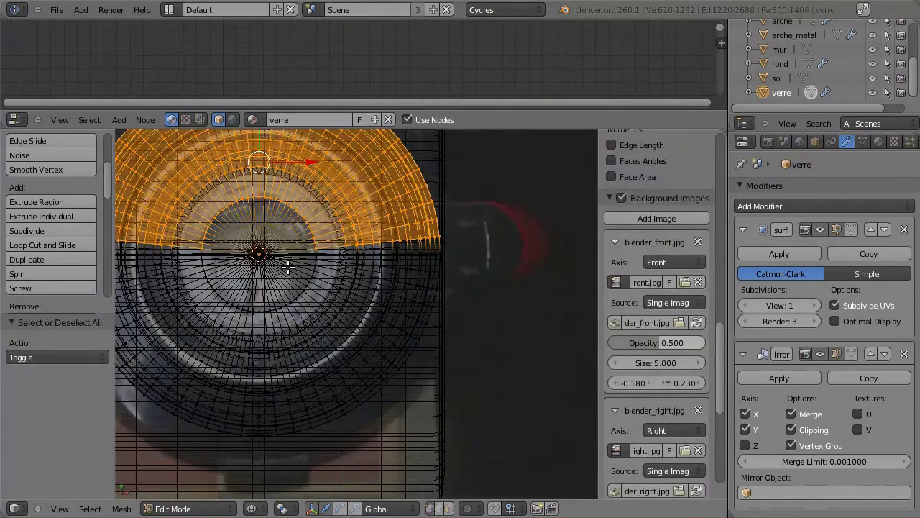
{"action": "scroll", "coordinate": [287, 266], "scroll_direction": "up", "scroll_amount": 2, "text": "ctrl"}
{"action": "key", "text": "x"}
{"action": "left_click", "coordinate": [157, 233]}
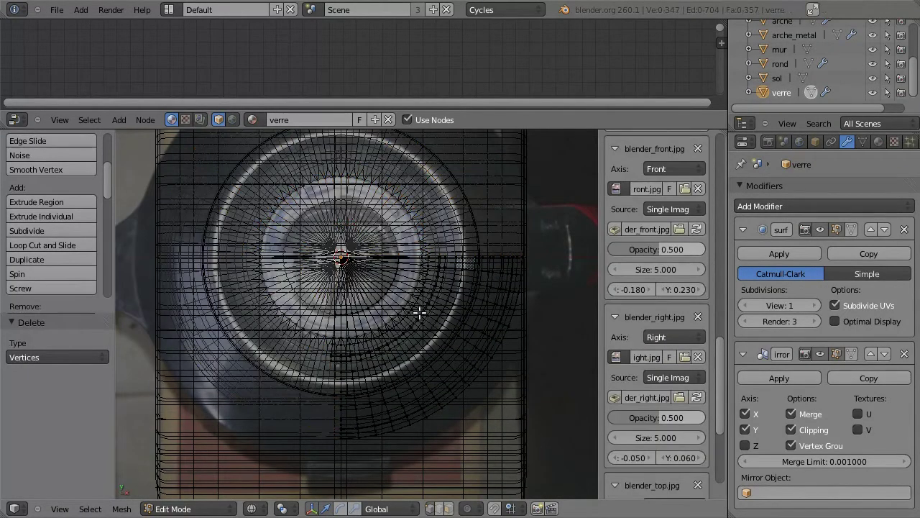
- Delete the stray vertex strip left of centre, leaving one quarter of the mesh
{"action": "key", "text": "a"}
{"action": "key", "text": "a"}
{"action": "left_click_drag", "start_coordinate": [325, 248], "coordinate": [338, 368]}
{"action": "key", "text": "x"}
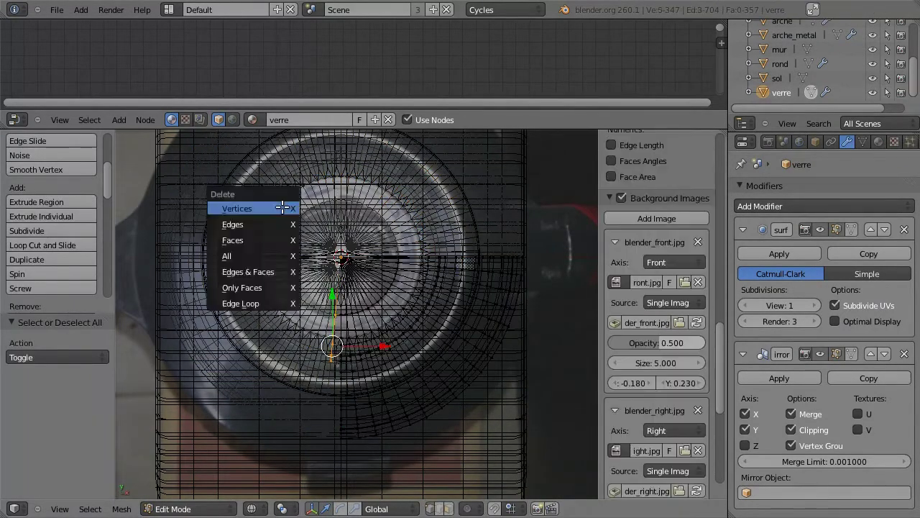
{"action": "left_click", "coordinate": [237, 206]}
{"action": "key", "text": "a"}
{"action": "middle_click_drag", "start_coordinate": [287, 237], "coordinate": [354, 273]}
{"action": "key", "text": "KP_1"}
{"action": "scroll", "coordinate": [456, 365], "scroll_direction": "up", "scroll_amount": 3}
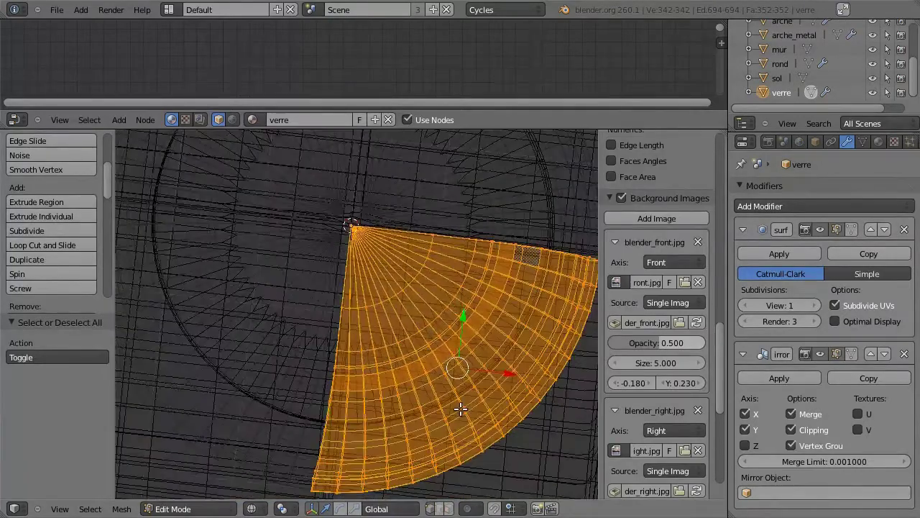
{"action": "middle_click_drag", "start_coordinate": [456, 404], "coordinate": [381, 347], "text": "shift"}
{"action": "right_click", "coordinate": [383, 342]}
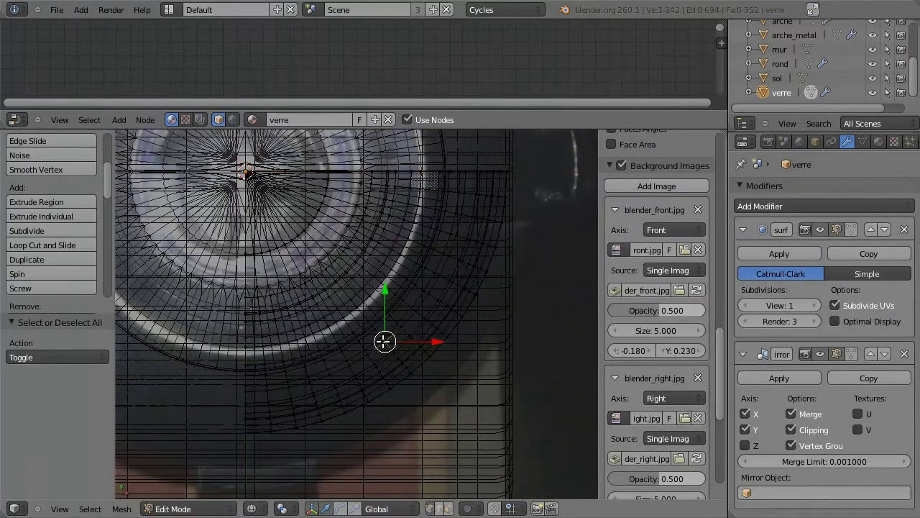
{"action": "key", "text": "KP_1"}
- Pull a vertical edge line of the glass inward, scaling it horizontally to 0.954
{"action": "right_click", "coordinate": [364, 348], "text": "alt"}
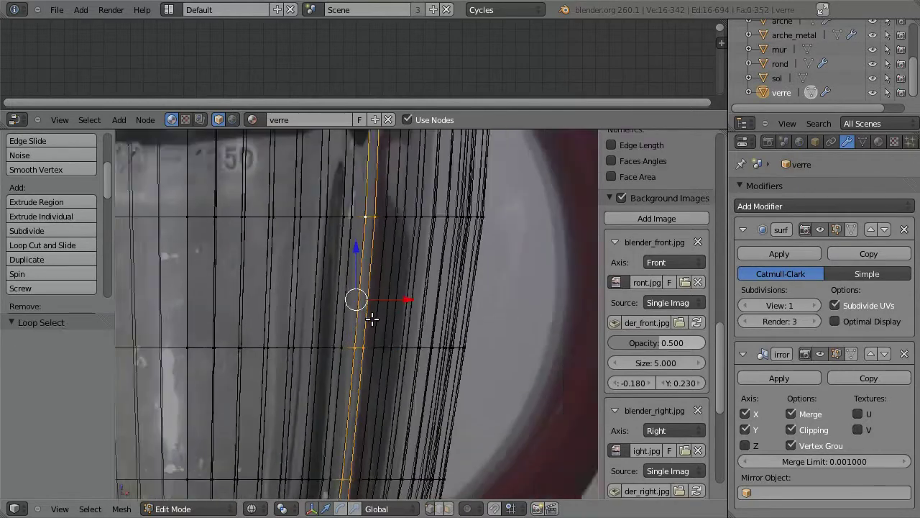
{"action": "scroll", "coordinate": [391, 384], "scroll_direction": "down", "scroll_amount": 4}
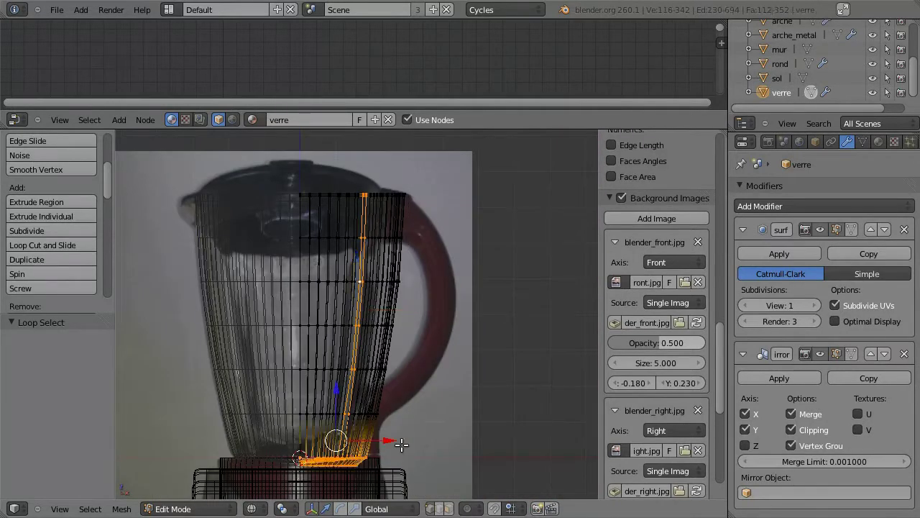
{"action": "key", "text": "ctrl+z"}
{"action": "key", "text": "b"}
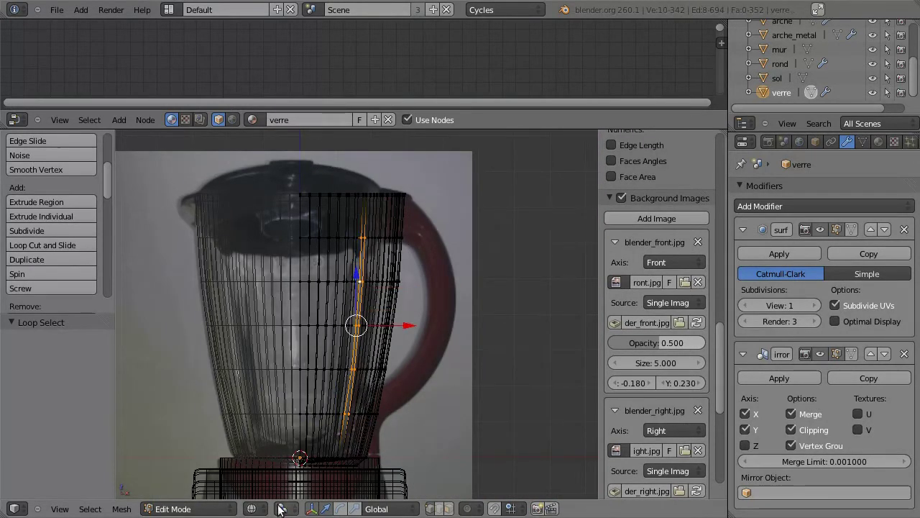
{"action": "key", "text": "KP_7"}
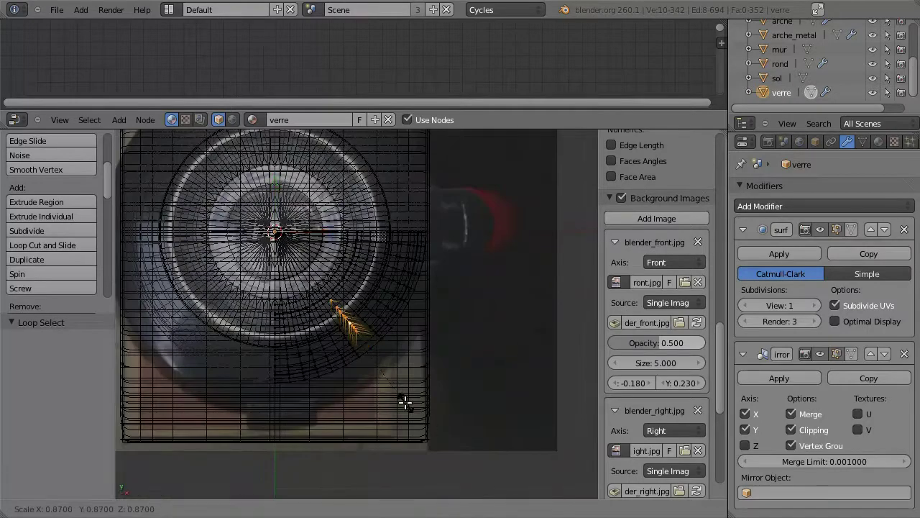
{"action": "left_click", "coordinate": [410, 399]}
{"action": "mouse_move", "coordinate": [384, 390]}
{"action": "middle_mouse_down"}
{"action": "mouse_move", "coordinate": [353, 256]}
{"action": "mouse_move", "coordinate": [384, 215]}
{"action": "middle_mouse_up"}
{"action": "key", "text": "s"}
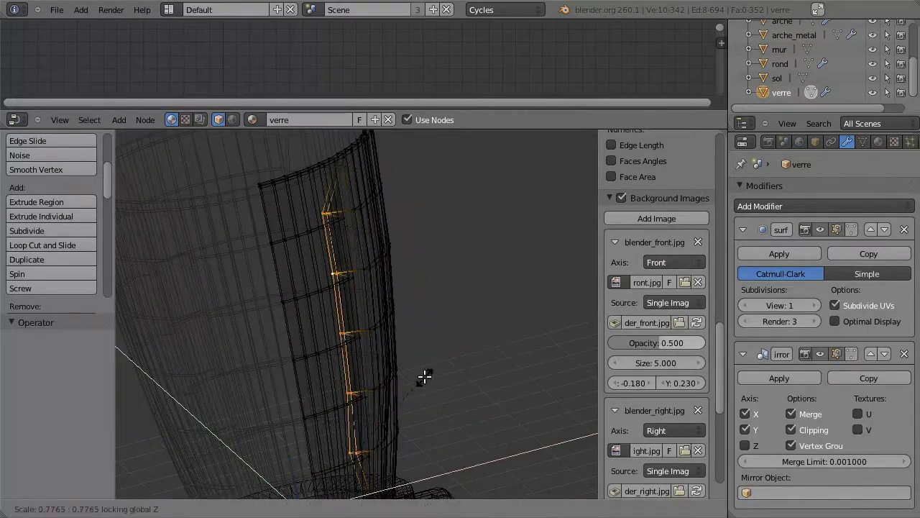
{"action": "key", "text": "Escape"}
{"action": "key", "text": "KP_7"}
{"action": "key", "text": "s"}
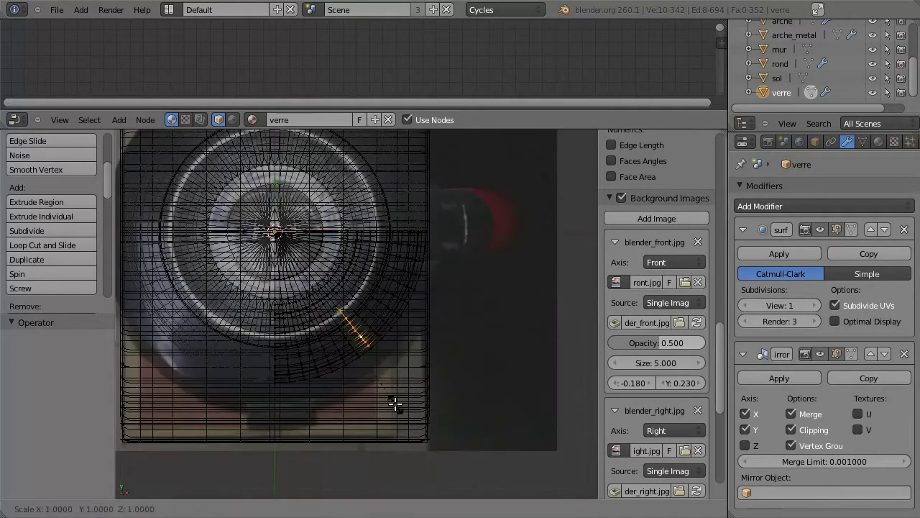
{"action": "left_click", "coordinate": [389, 396]}
{"action": "middle_click_drag", "start_coordinate": [389, 397], "coordinate": [381, 309]}
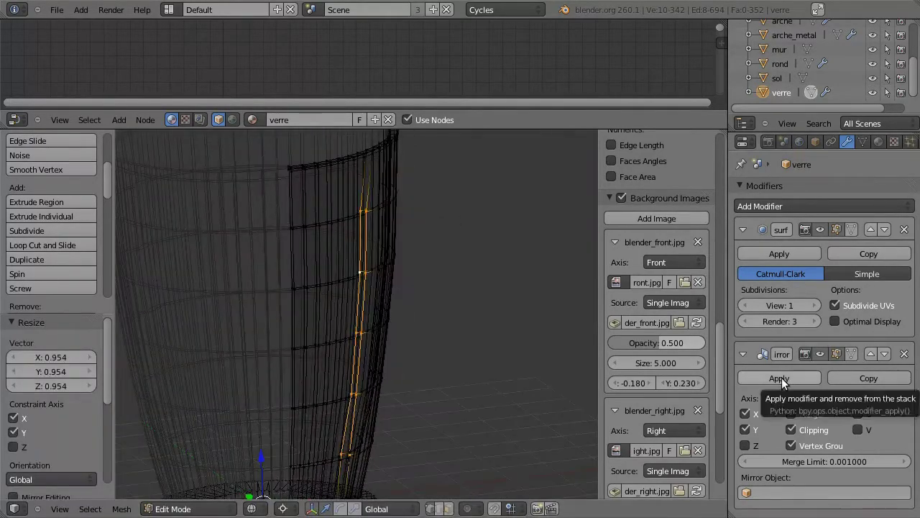
- Move the Mirror modifier above Subdivision Surface and apply it
{"action": "left_click", "coordinate": [870, 354]}
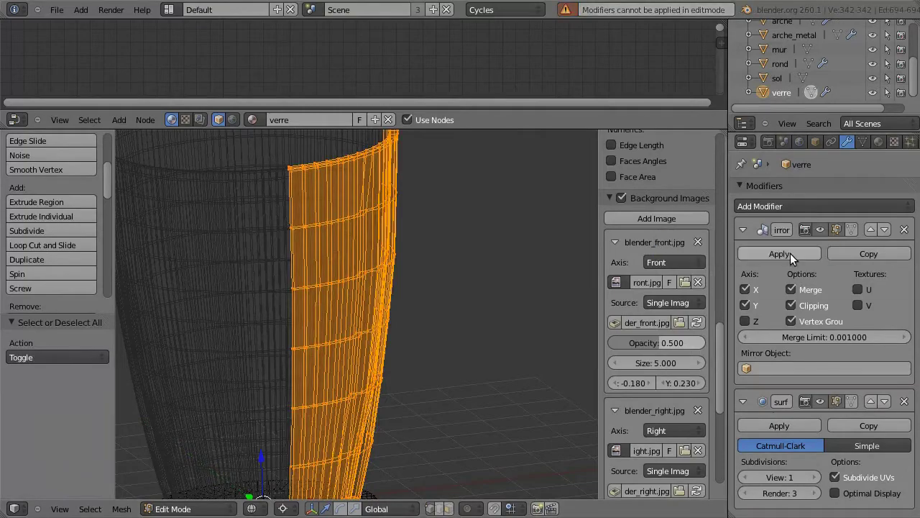
{"action": "key", "text": "Tab"}
{"action": "left_click", "coordinate": [779, 253]}
{"action": "key", "text": "Tab"}
{"action": "key", "text": "KP_7"}
{"action": "key", "text": "KP_1"}
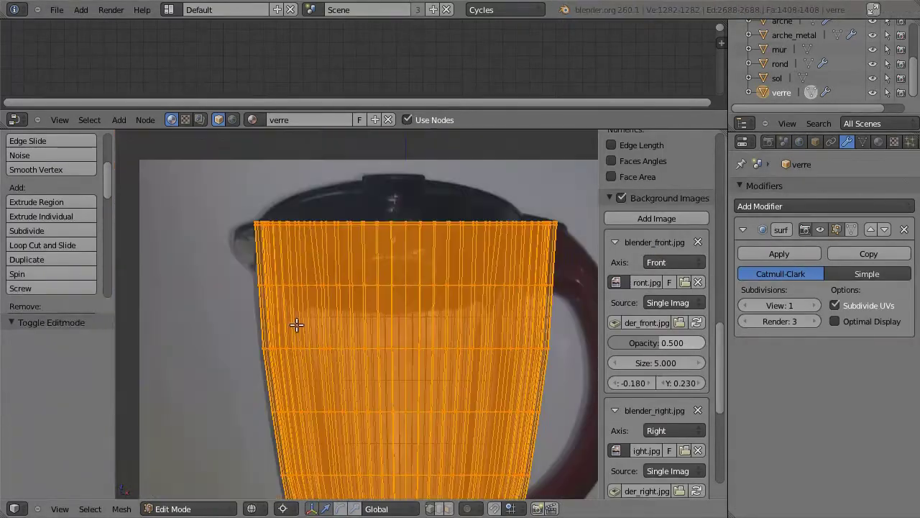
- Add four edge loop cuts near the top of the glass jar 'verre'
{"action": "key", "text": "a"}
{"action": "key", "text": "ctrl+r"}
{"action": "left_click", "coordinate": [305, 240]}
{"action": "key", "text": "a"}
{"action": "key", "text": "ctrl+r"}
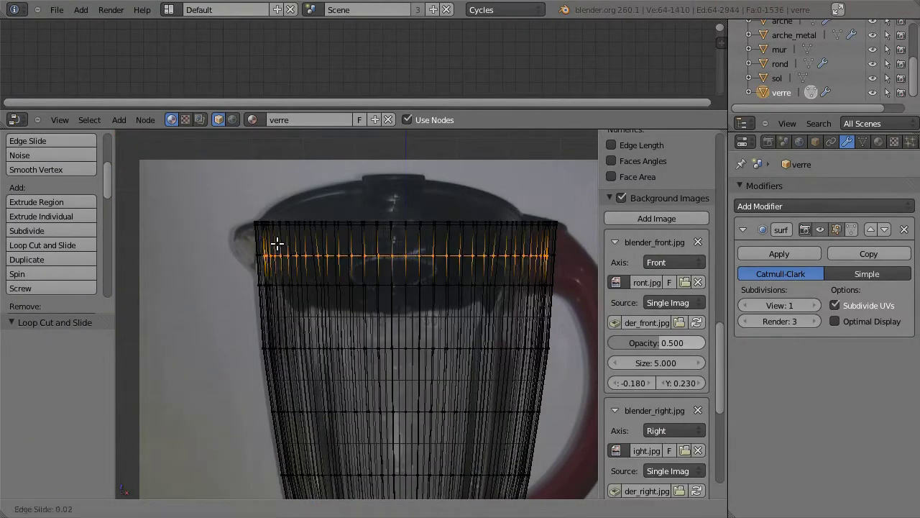
{"action": "left_click", "coordinate": [277, 244]}
{"action": "key", "text": "a"}
{"action": "key", "text": "ctrl+r"}
{"action": "left_click", "coordinate": [255, 241]}
{"action": "key", "text": "a"}
{"action": "key", "text": "ctrl+r"}
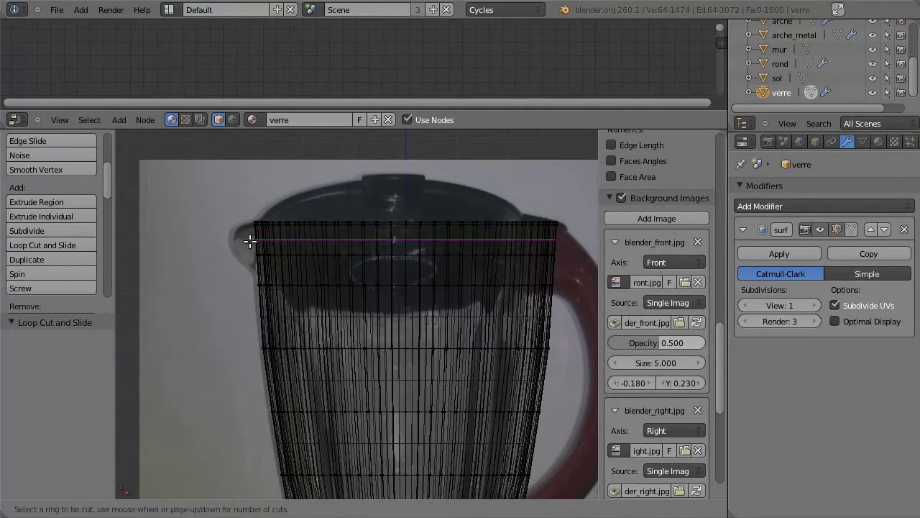
{"action": "left_click", "coordinate": [255, 239]}
- Select an edge on the jar's top rim, then switch to orthographic front view
{"action": "scroll", "coordinate": [262, 238], "scroll_direction": "up", "scroll_amount": 1}
{"action": "mouse_move", "coordinate": [239, 211]}
{"action": "middle_mouse_down"}
{"action": "mouse_move", "coordinate": [319, 246]}
{"action": "mouse_move", "coordinate": [345, 277]}
{"action": "mouse_move", "coordinate": [420, 295]}
{"action": "mouse_move", "coordinate": [434, 328]}
{"action": "mouse_move", "coordinate": [397, 281]}
{"action": "mouse_move", "coordinate": [350, 328]}
{"action": "middle_mouse_up"}
{"action": "right_click", "coordinate": [337, 230]}
{"action": "right_click", "coordinate": [376, 292], "text": "shift"}
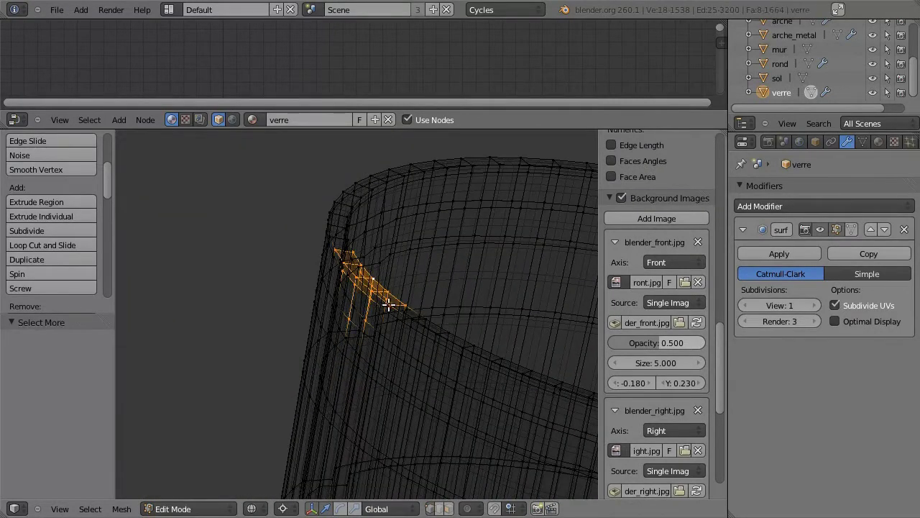
{"action": "key", "text": "KP_1"}
{"action": "key", "text": "c"}
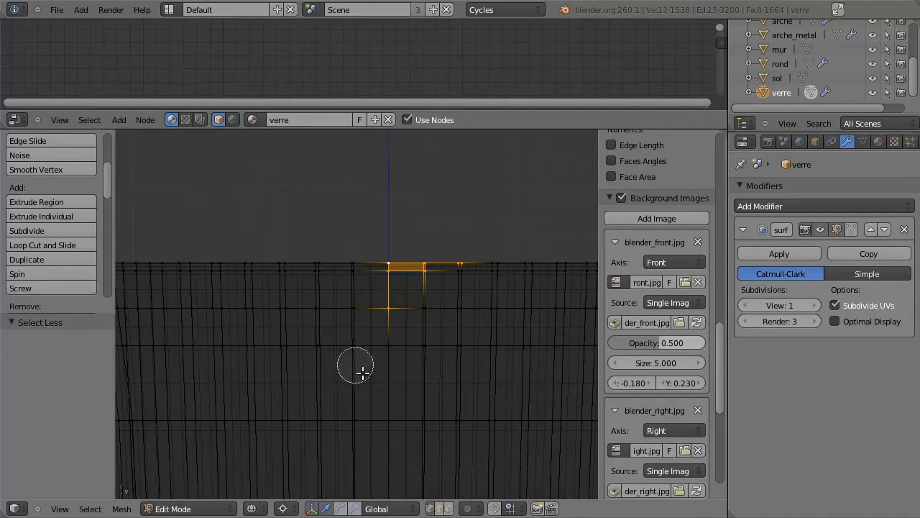
{"action": "key", "text": "KP_5"}
- With proportional editing on, pull the rim edge outward along X into a spout
{"action": "left_click", "coordinate": [485, 478]}
{"action": "left_click", "coordinate": [283, 508]}
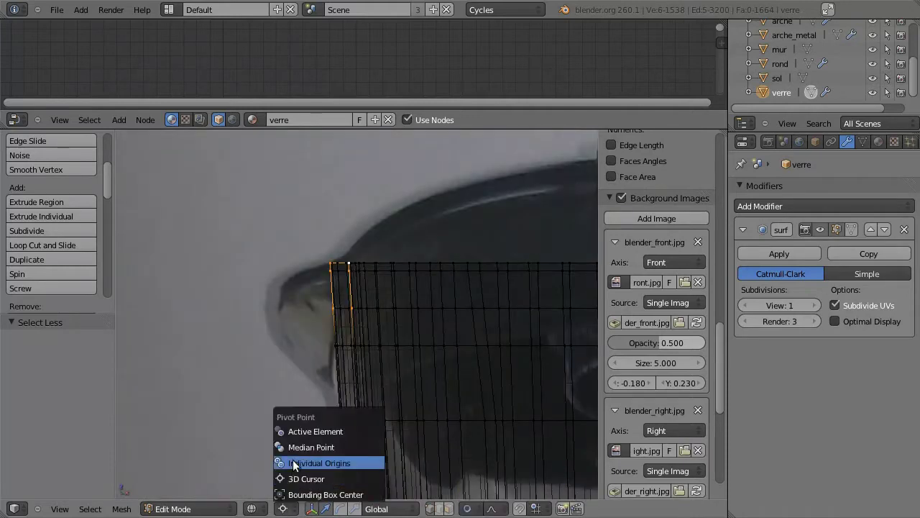
{"action": "key", "text": "g"}
{"action": "key", "text": "x"}
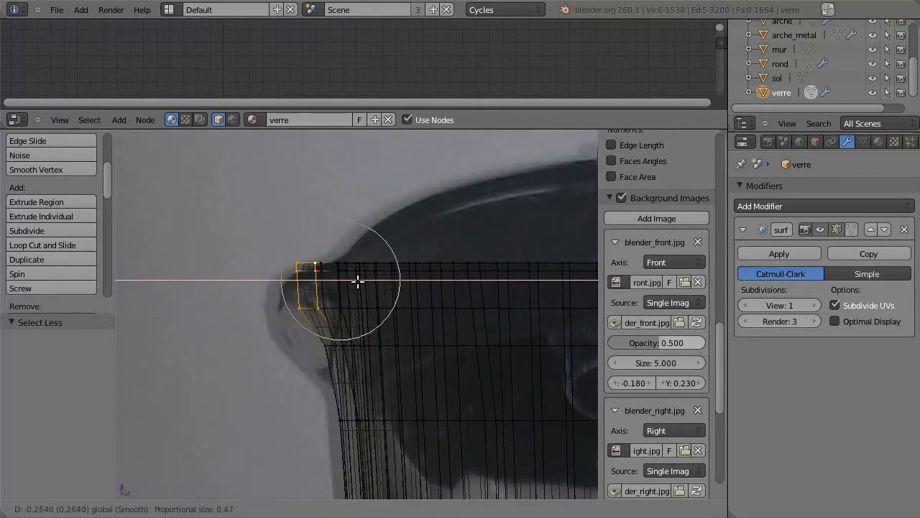
{"action": "scroll", "coordinate": [372, 277], "scroll_direction": "up", "scroll_amount": 5}
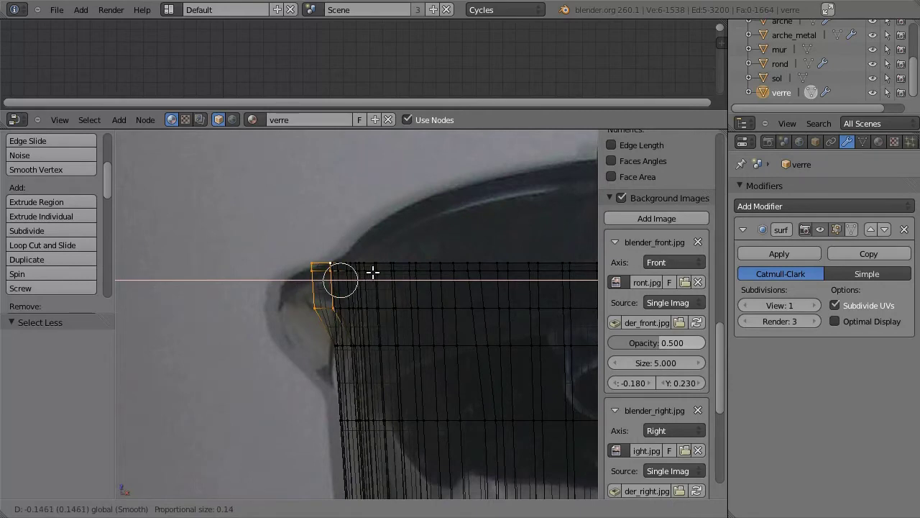
{"action": "left_click", "coordinate": [374, 271]}
{"action": "key", "text": "g"}
{"action": "key", "text": "x"}
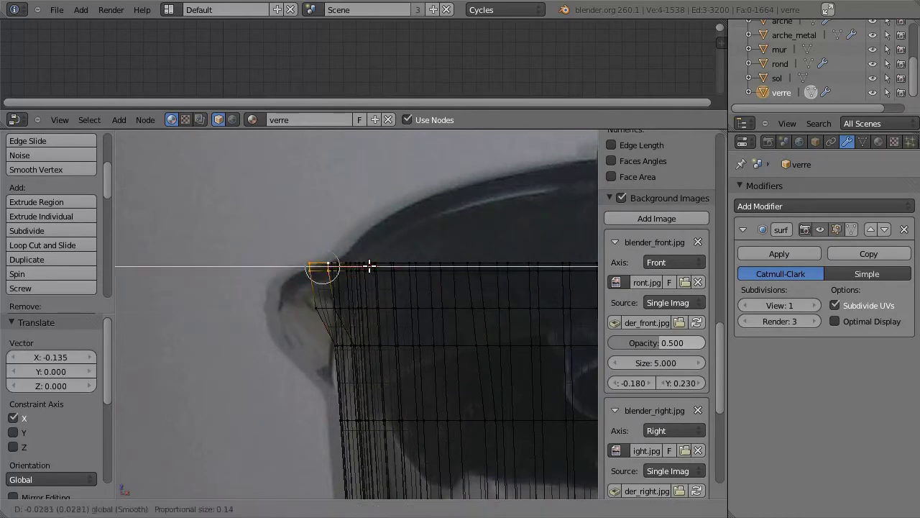
{"action": "left_click", "coordinate": [312, 264]}
{"action": "middle_click_drag", "start_coordinate": [312, 264], "coordinate": [337, 361]}
- Refine the spout shape with a free move, then stretch it further along X
{"action": "key", "text": "g"}
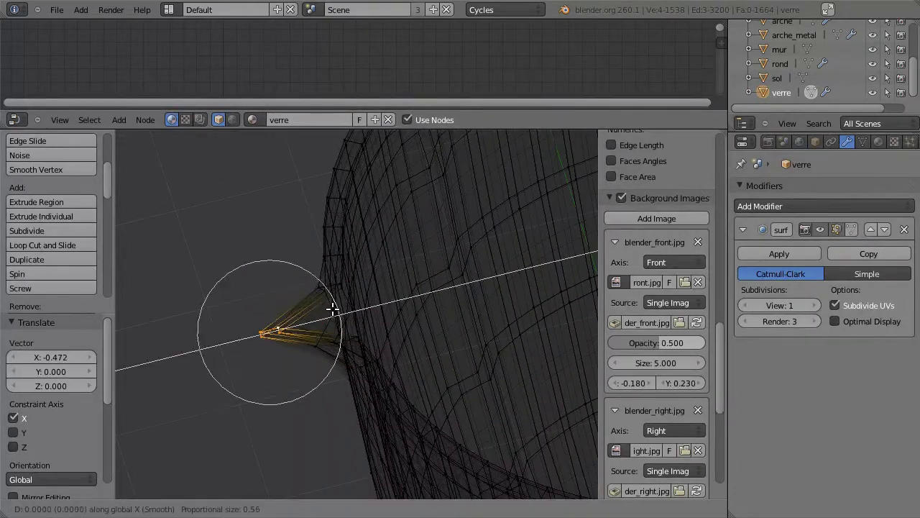
{"action": "scroll", "coordinate": [307, 303], "scroll_direction": "down", "scroll_amount": 7}
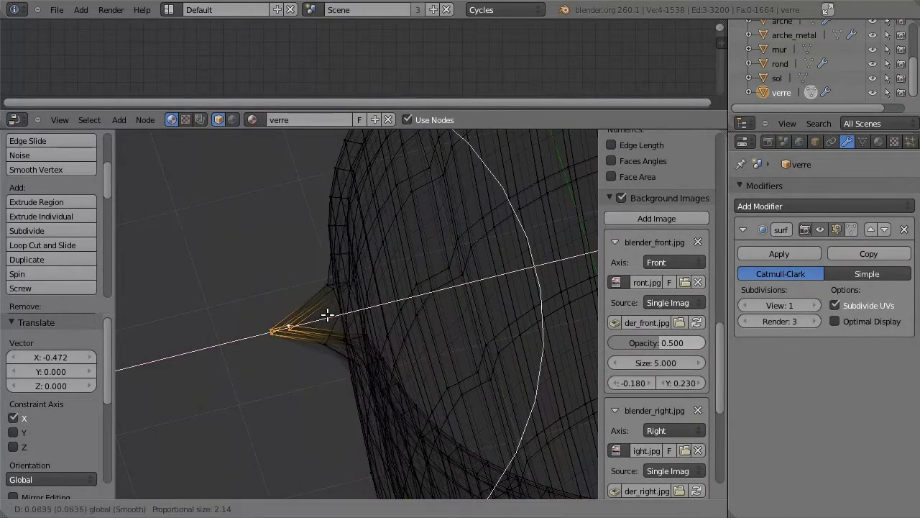
{"action": "scroll", "coordinate": [328, 308], "scroll_direction": "up", "scroll_amount": 15}
{"action": "left_click", "coordinate": [349, 307]}
{"action": "key", "text": "g"}
{"action": "key", "text": "x"}
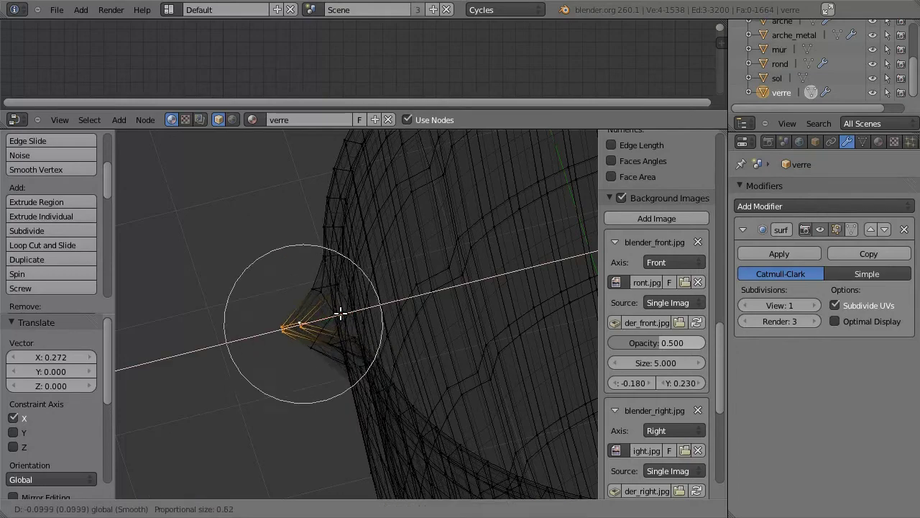
{"action": "left_click", "coordinate": [328, 313]}
{"action": "mouse_move", "coordinate": [328, 313]}
{"action": "middle_mouse_down"}
{"action": "mouse_move", "coordinate": [339, 329]}
{"action": "mouse_move", "coordinate": [329, 335]}
{"action": "mouse_move", "coordinate": [325, 284]}
{"action": "middle_mouse_up"}
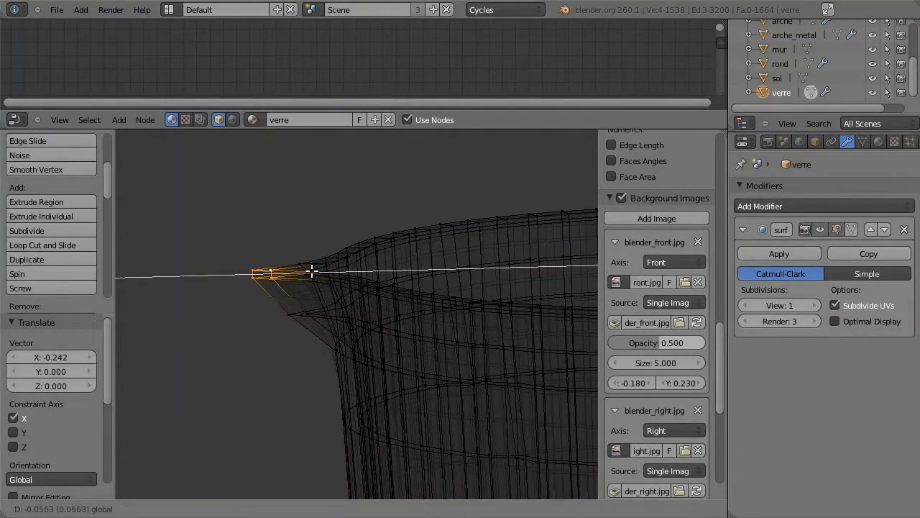
{"action": "left_click", "coordinate": [313, 270]}
- Grow the selection around the spout, return to Object Mode, and view the jar from above
{"action": "key", "text": "ctrl+KP_Add"}
{"action": "key", "text": "KP_1"}
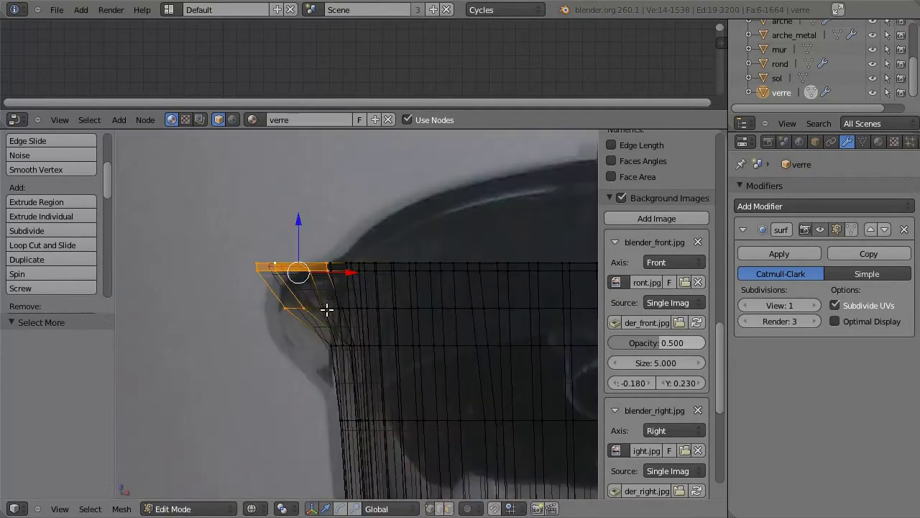
{"action": "middle_click_drag", "start_coordinate": [351, 267], "coordinate": [350, 374]}
{"action": "key", "text": "Tab"}
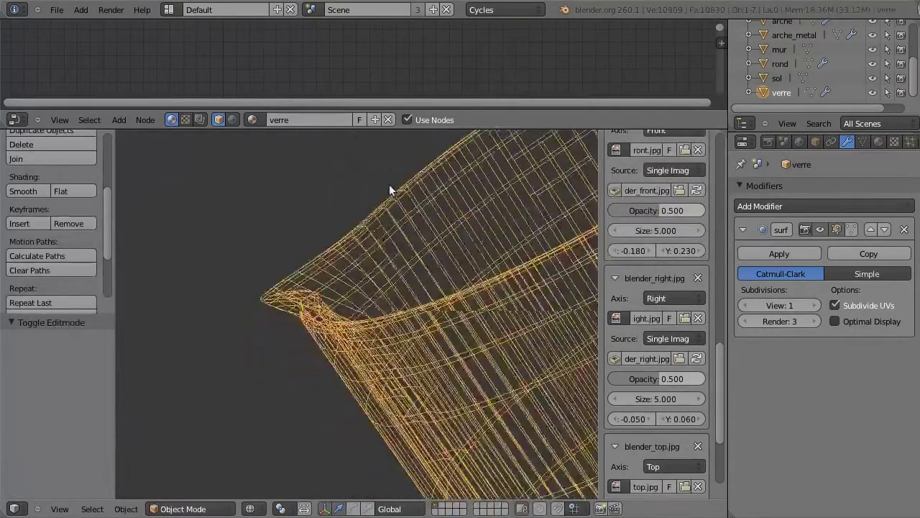
{"action": "key", "text": "z"}
{"action": "scroll", "coordinate": [350, 408], "scroll_direction": "down", "scroll_amount": 5}
{"action": "mouse_move", "coordinate": [464, 420]}
{"action": "middle_mouse_down"}
{"action": "mouse_move", "coordinate": [413, 319]}
{"action": "mouse_move", "coordinate": [379, 373]}
{"action": "mouse_move", "coordinate": [389, 148]}
{"action": "middle_mouse_up"}
- Enter Edit Mode on the ring 'rond' and select its top edge loop
{"action": "right_click", "coordinate": [379, 373]}
{"action": "key", "text": "Tab"}
{"action": "scroll", "coordinate": [389, 288], "scroll_direction": "up", "scroll_amount": 5}
{"action": "middle_click_drag", "start_coordinate": [389, 288], "coordinate": [431, 216]}
{"action": "right_click", "coordinate": [431, 237], "text": "alt"}
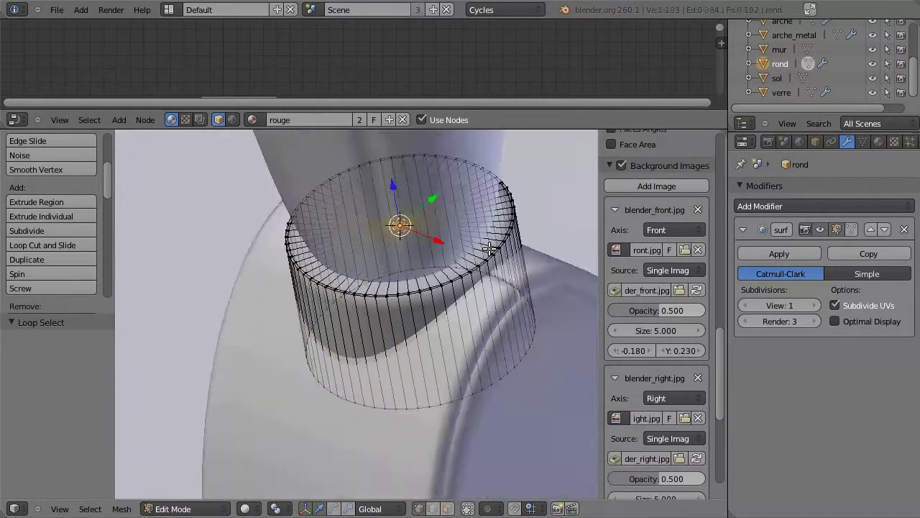
{"action": "key", "text": "x"}
{"action": "key", "text": "Escape"}
{"action": "scroll", "coordinate": [421, 185], "scroll_direction": "up", "scroll_amount": 4}
- Extrude the top loop repeatedly and scale it inward horizontally to 0.970 to form an inner wall
{"action": "key", "text": "e"}
{"action": "right_click", "coordinate": [498, 326]}
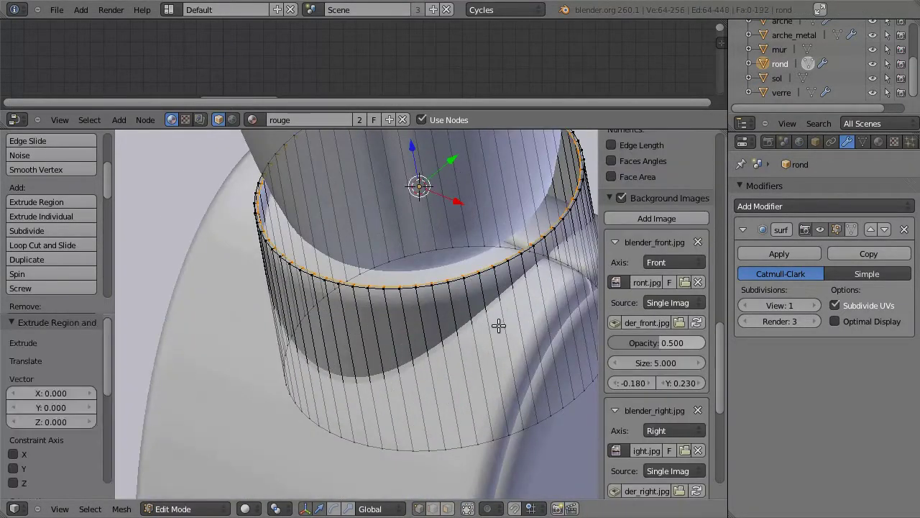
{"action": "left_click", "coordinate": [537, 408]}
{"action": "key", "text": "e"}
{"action": "right_click", "coordinate": [537, 408]}
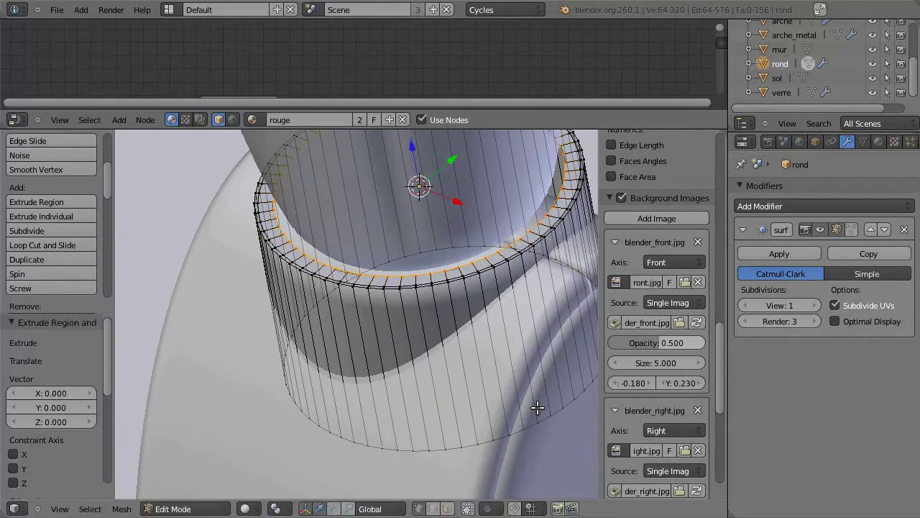
{"action": "left_click", "coordinate": [507, 361]}
{"action": "key", "text": "e"}
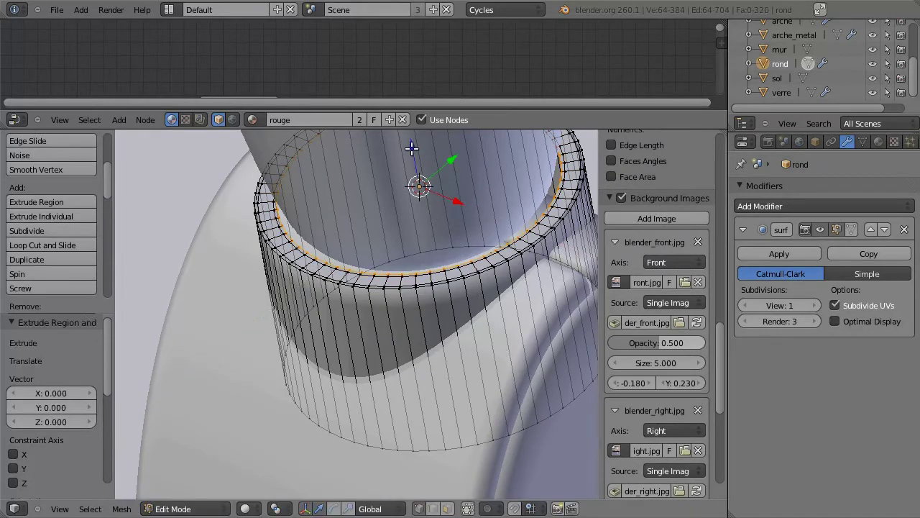
{"action": "right_click", "coordinate": [504, 358]}
{"action": "key", "text": "e"}
{"action": "right_click", "coordinate": [448, 248]}
{"action": "key", "text": "e"}
{"action": "right_click", "coordinate": [453, 252]}
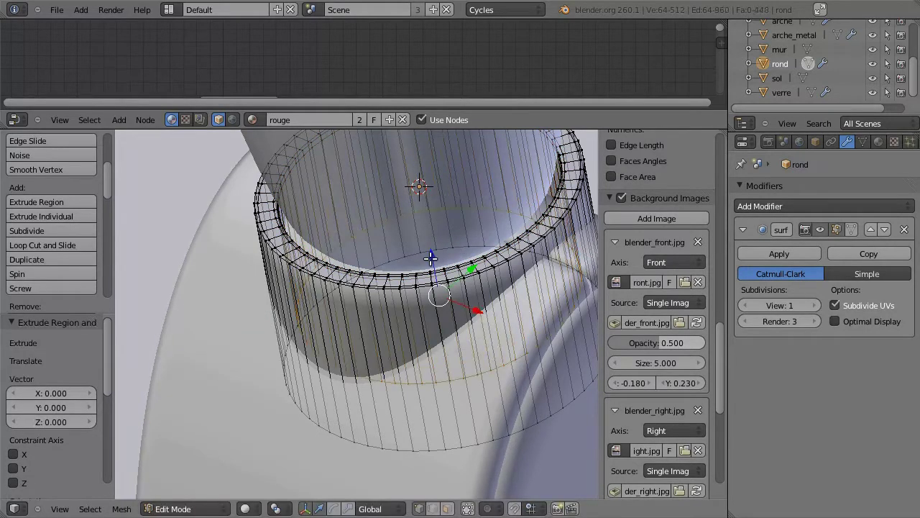
{"action": "key", "text": "s"}
{"action": "key", "text": "shift+z"}
{"action": "left_click", "coordinate": [486, 379]}
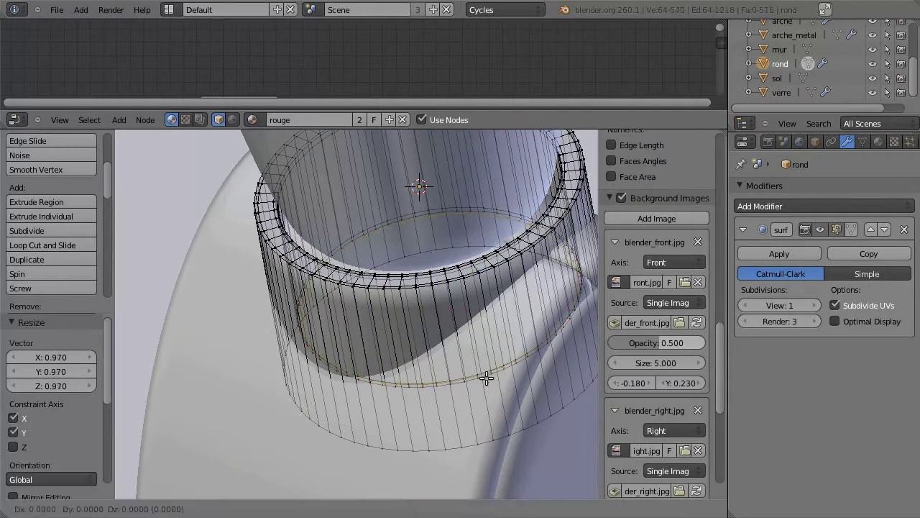
- Recalculate the whole ring's normals to face consistently
{"action": "key", "text": "a"}
{"action": "key", "text": "ctrl+n"}
{"action": "scroll", "coordinate": [369, 366], "scroll_direction": "down", "scroll_amount": 5}
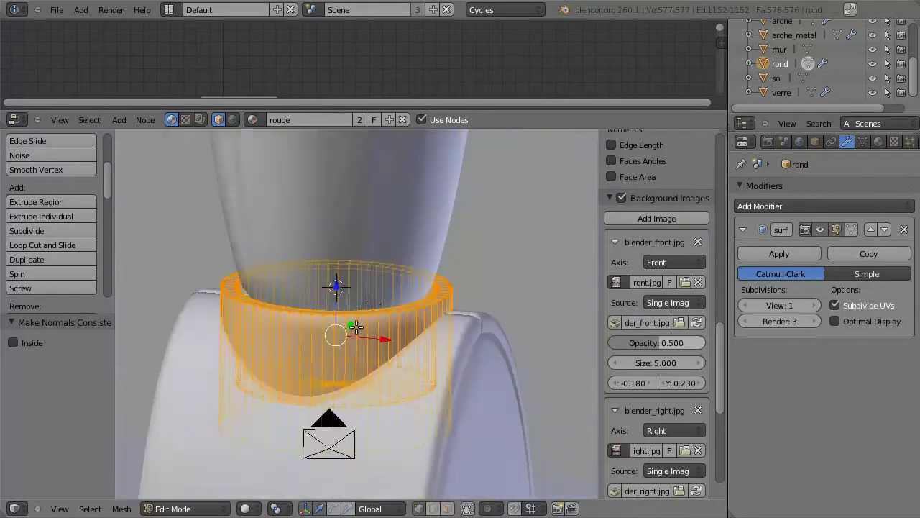
{"action": "middle_click_drag", "start_coordinate": [369, 365], "coordinate": [331, 345]}
- Add two loop cuts to the ring near its top
{"action": "key", "text": "ctrl+r"}
{"action": "left_click", "coordinate": [223, 297]}
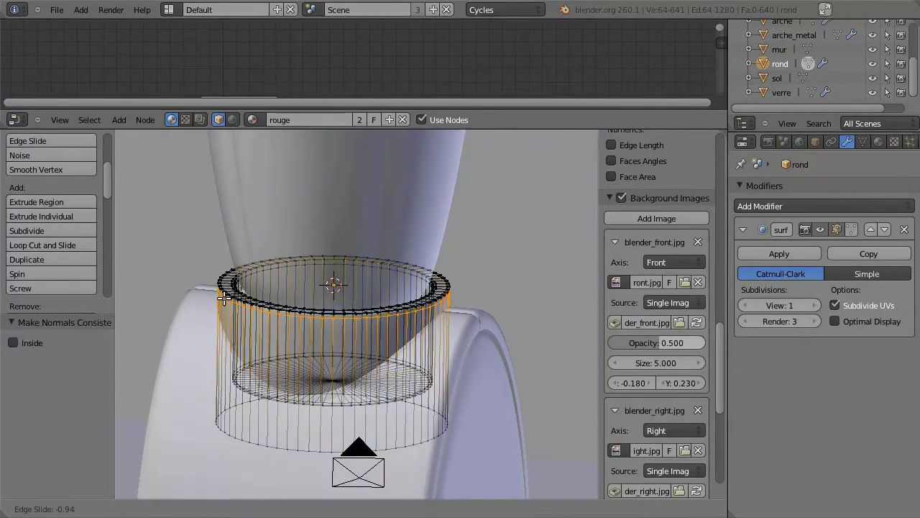
{"action": "left_click", "coordinate": [223, 297]}
{"action": "key", "text": "ctrl+r"}
{"action": "left_click", "coordinate": [258, 362]}
{"action": "left_click", "coordinate": [215, 395]}
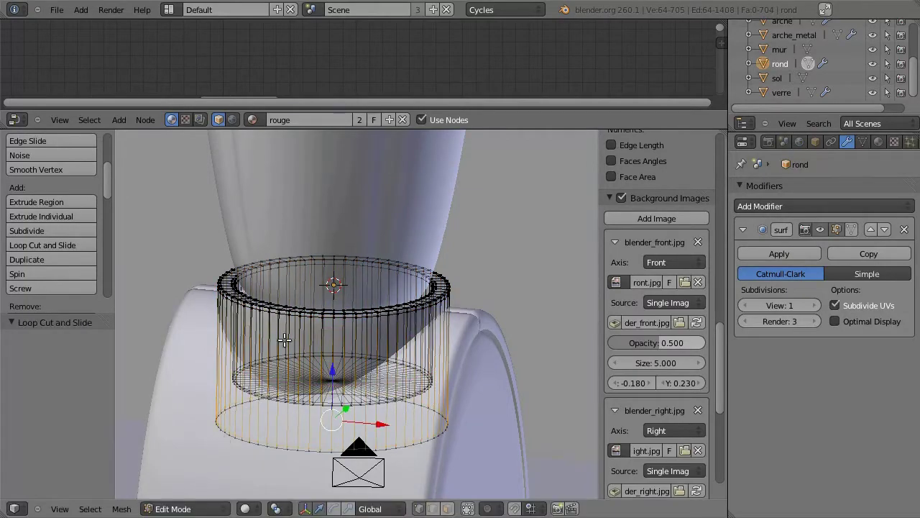
{"action": "middle_click_drag", "start_coordinate": [216, 395], "coordinate": [263, 254]}
{"action": "scroll", "coordinate": [291, 365], "scroll_direction": "up", "scroll_amount": 3}
{"action": "scroll", "coordinate": [292, 365], "scroll_direction": "down", "scroll_amount": 3}
- Select the inner rim loop, hide the other objects, and view the ring from the top
{"action": "right_click", "coordinate": [333, 302], "text": "alt"}
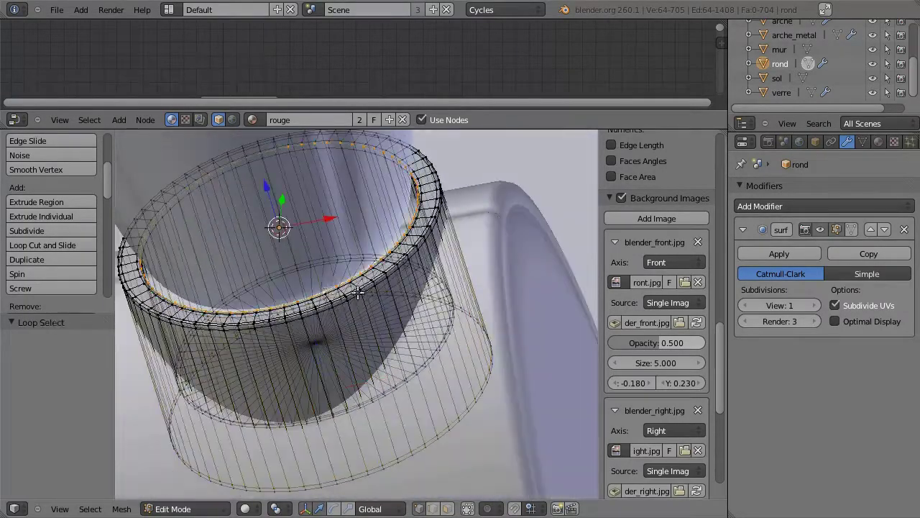
{"action": "scroll", "coordinate": [332, 302], "scroll_direction": "up", "scroll_amount": 4}
{"action": "scroll", "coordinate": [329, 302], "scroll_direction": "down", "scroll_amount": 1}
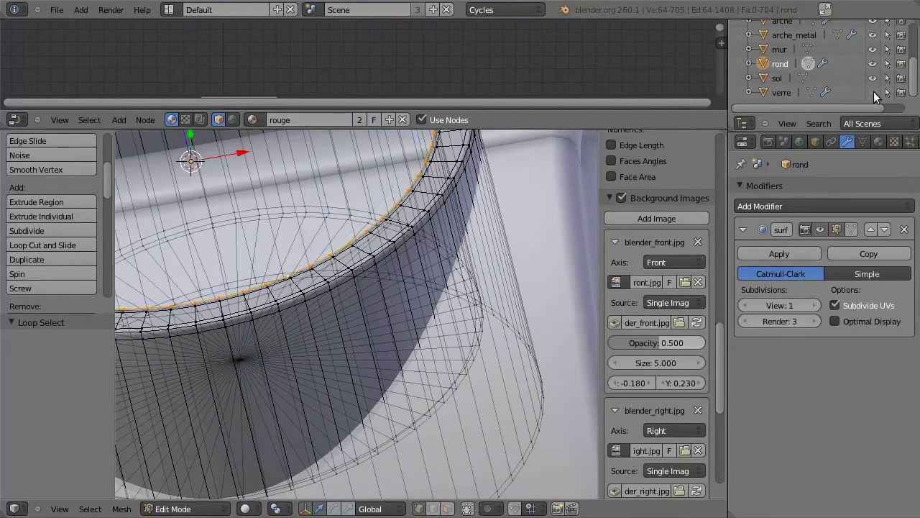
{"action": "left_click", "coordinate": [873, 49]}
{"action": "key", "text": "KP_7"}
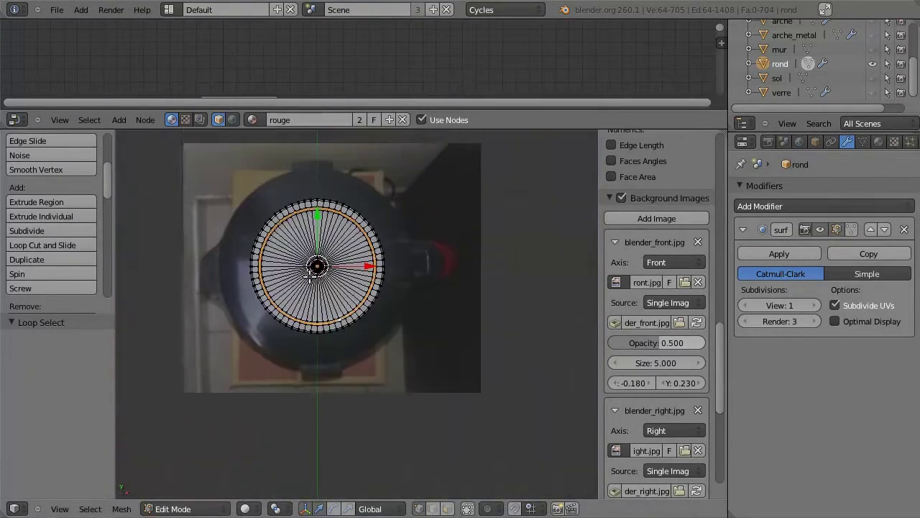
- Add a Mirror modifier to the ring, removing an accidentally added Array modifier
{"action": "left_click", "coordinate": [790, 207]}
{"action": "left_click", "coordinate": [586, 238]}
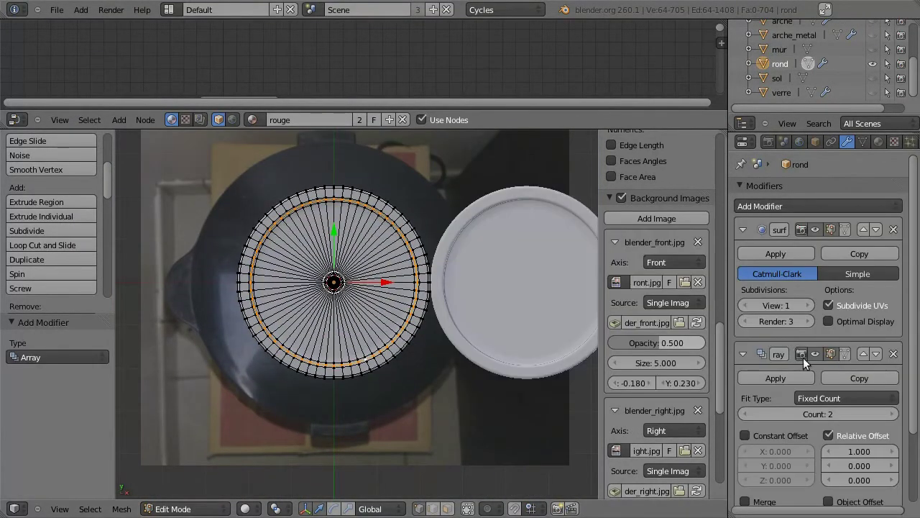
{"action": "left_click", "coordinate": [904, 353]}
{"action": "left_click", "coordinate": [799, 206]}
{"action": "left_click", "coordinate": [583, 283]}
- Delete the upper and left portions of the disc and move Mirror above the subdivision
{"action": "key", "text": "a"}
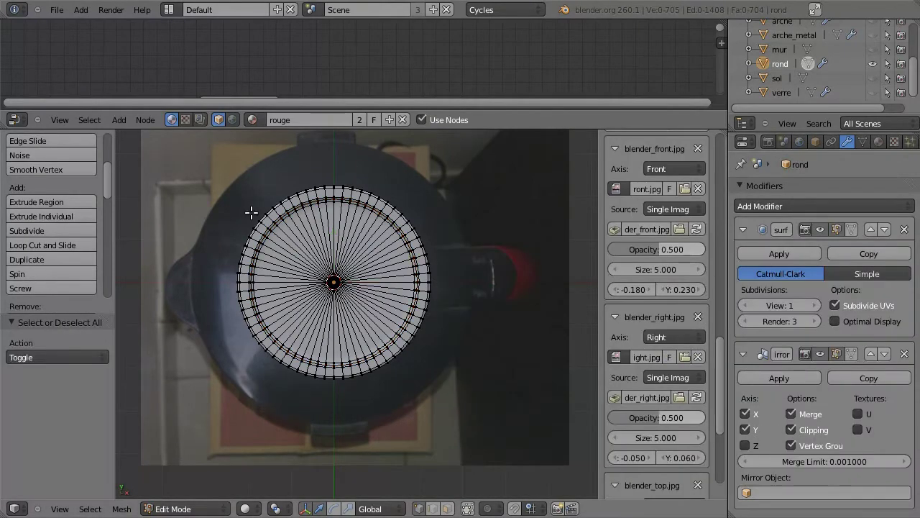
{"action": "key", "text": "b"}
{"action": "left_click_drag", "start_coordinate": [192, 164], "coordinate": [497, 275]}
{"action": "key", "text": "b"}
{"action": "left_click_drag", "start_coordinate": [148, 159], "coordinate": [325, 381]}
{"action": "key", "text": "x"}
{"action": "left_click", "coordinate": [356, 370]}
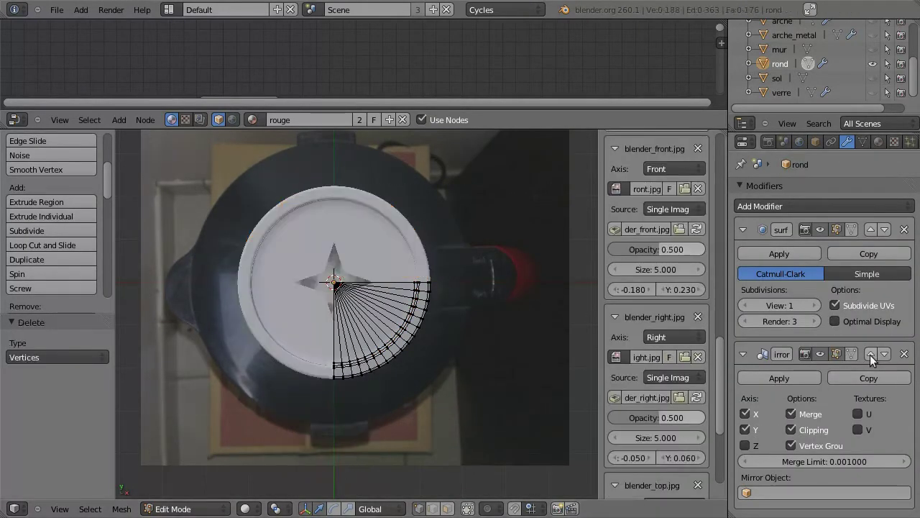
{"action": "left_click", "coordinate": [870, 353]}
- Select the radial edge loops and scale them inward into gear teeth
{"action": "middle_click_drag", "start_coordinate": [345, 309], "coordinate": [392, 417]}
{"action": "right_click", "coordinate": [381, 400], "text": "alt"}
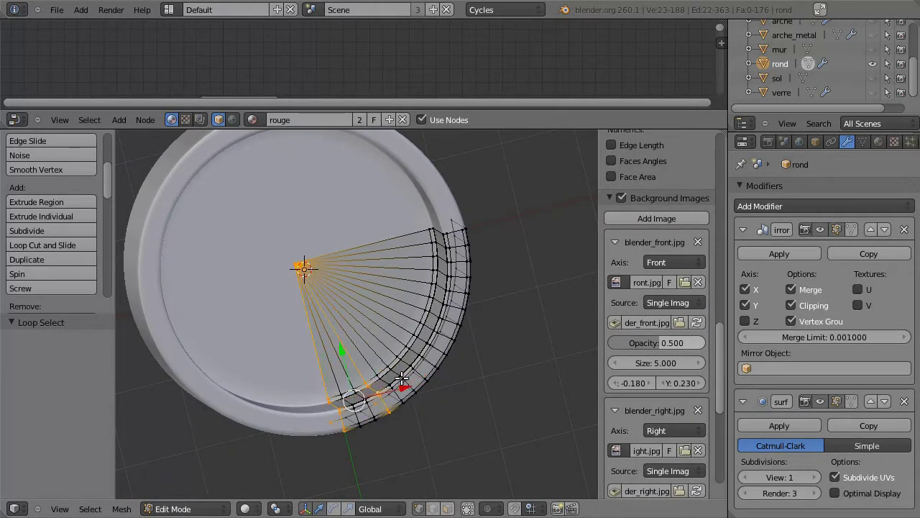
{"action": "mouse_move", "coordinate": [440, 245]}
{"action": "middle_mouse_down"}
{"action": "mouse_move", "coordinate": [403, 328]}
{"action": "mouse_move", "coordinate": [408, 442]}
{"action": "middle_mouse_up"}
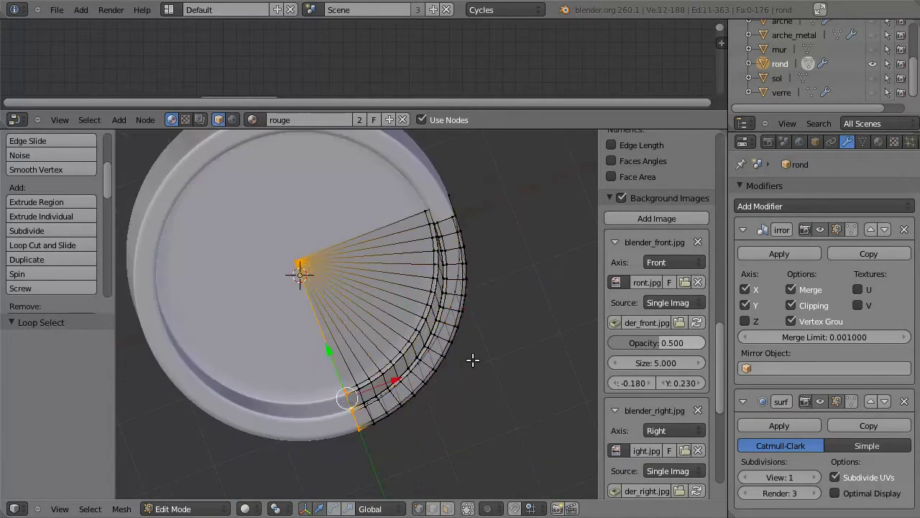
{"action": "middle_click_drag", "start_coordinate": [473, 359], "coordinate": [412, 400]}
{"action": "right_click", "coordinate": [412, 400], "text": "alt+shift"}
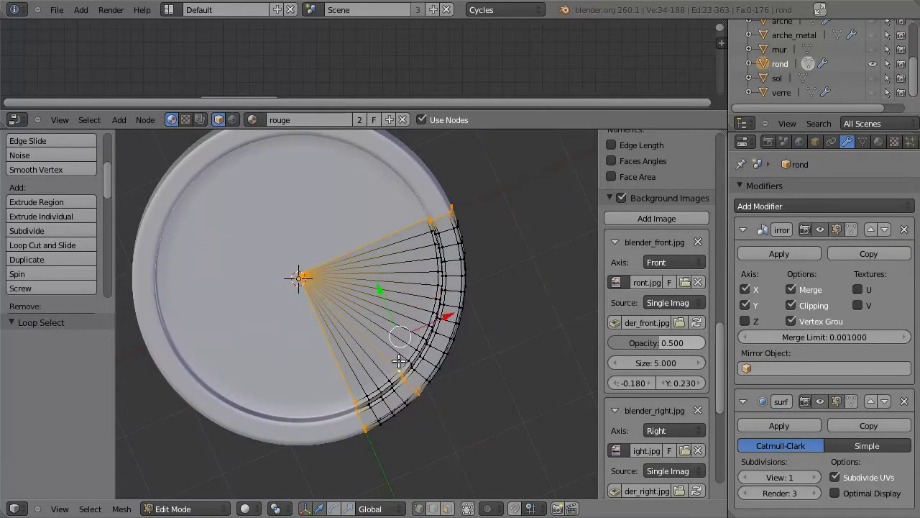
{"action": "key", "text": "KP_7"}
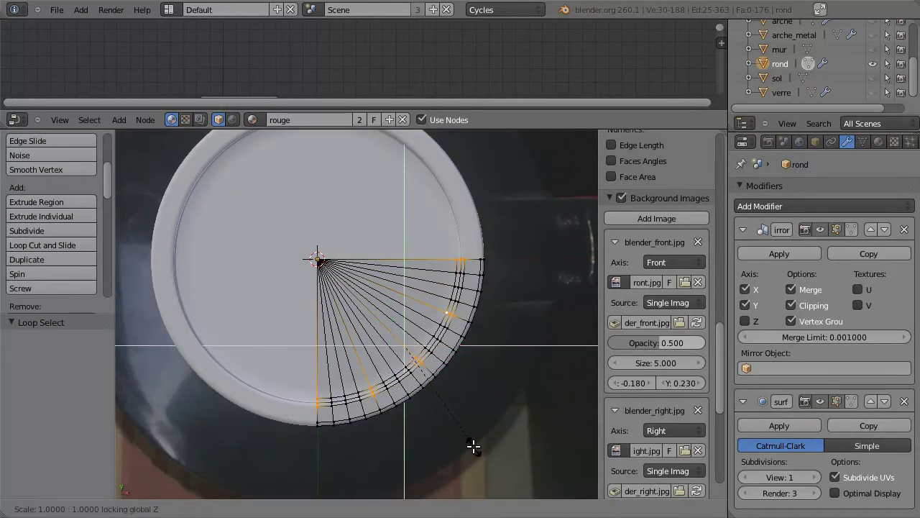
{"action": "left_click", "coordinate": [457, 414]}
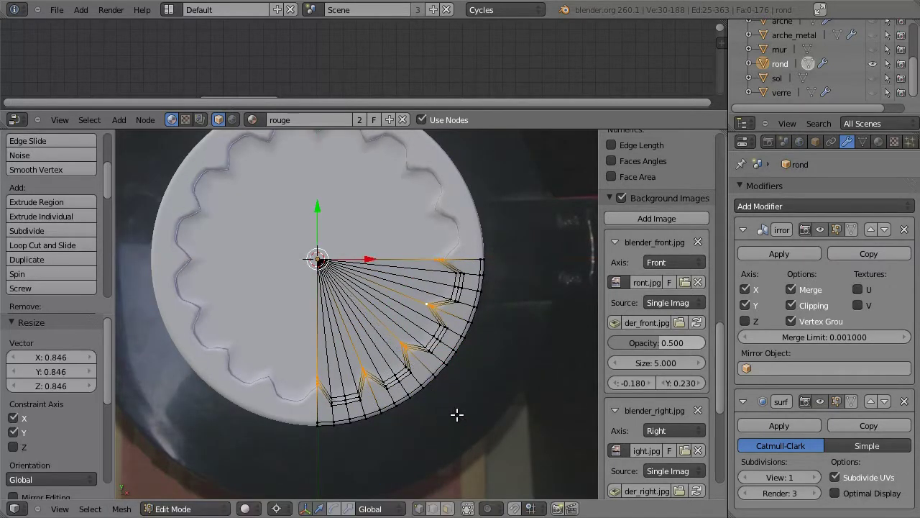
- Apply the Mirror modifier and inspect the full toothed ring in Edit Mode
{"action": "mouse_move", "coordinate": [456, 414]}
{"action": "middle_mouse_down"}
{"action": "mouse_move", "coordinate": [350, 309]}
{"action": "mouse_move", "coordinate": [397, 374]}
{"action": "mouse_move", "coordinate": [402, 432]}
{"action": "middle_mouse_up"}
{"action": "key", "text": "a"}
{"action": "scroll", "coordinate": [656, 323], "scroll_direction": "down", "scroll_amount": 4}
{"action": "key", "text": "Tab"}
{"action": "left_click", "coordinate": [773, 252]}
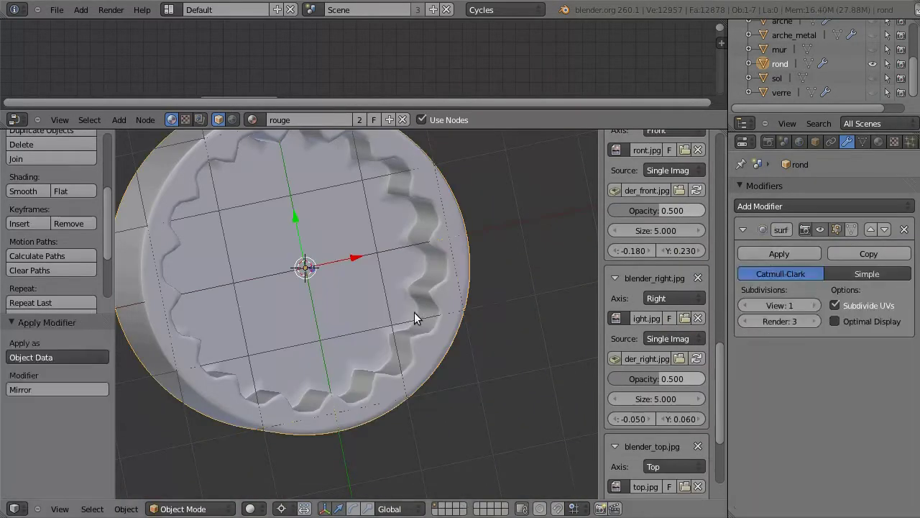
{"action": "key", "text": "Tab"}
{"action": "middle_click_drag", "start_coordinate": [417, 304], "coordinate": [403, 348]}
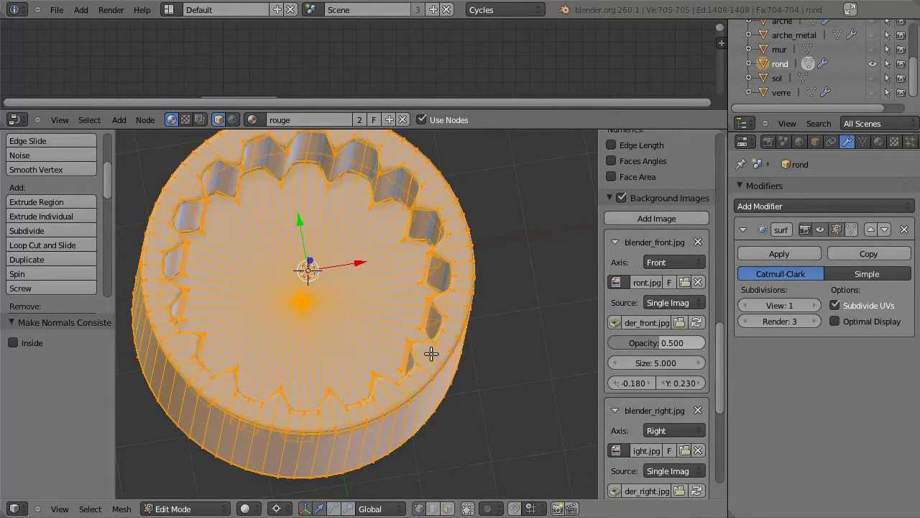
{"action": "key", "text": "Tab"}
- Duplicate the toothed ring in place and delete its outer rim edge loop in Edit Mode
{"action": "key", "text": "shift+d"}
{"action": "key", "text": "Escape"}
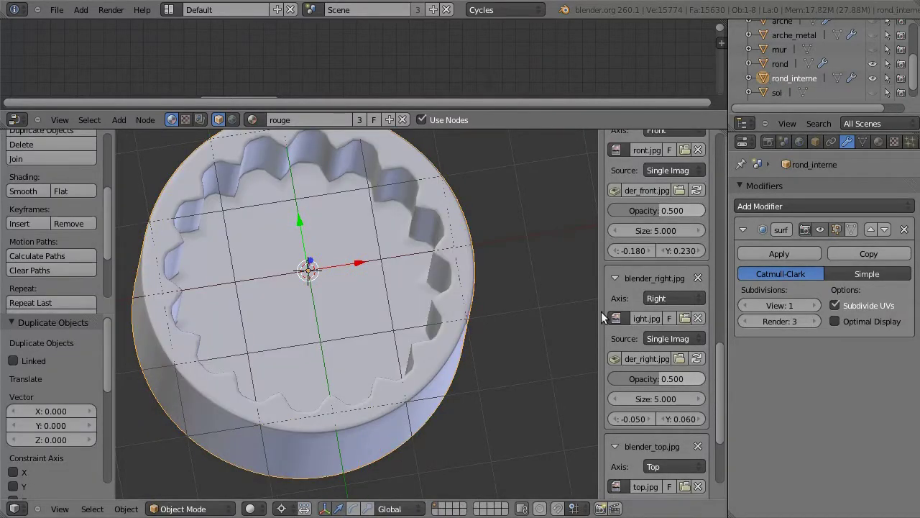
{"action": "key", "text": "Tab"}
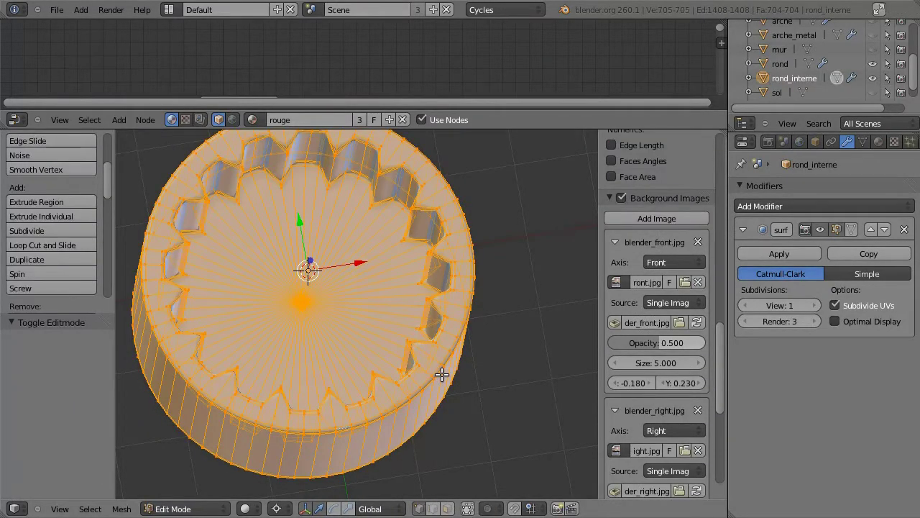
{"action": "right_click", "coordinate": [432, 420], "text": "alt"}
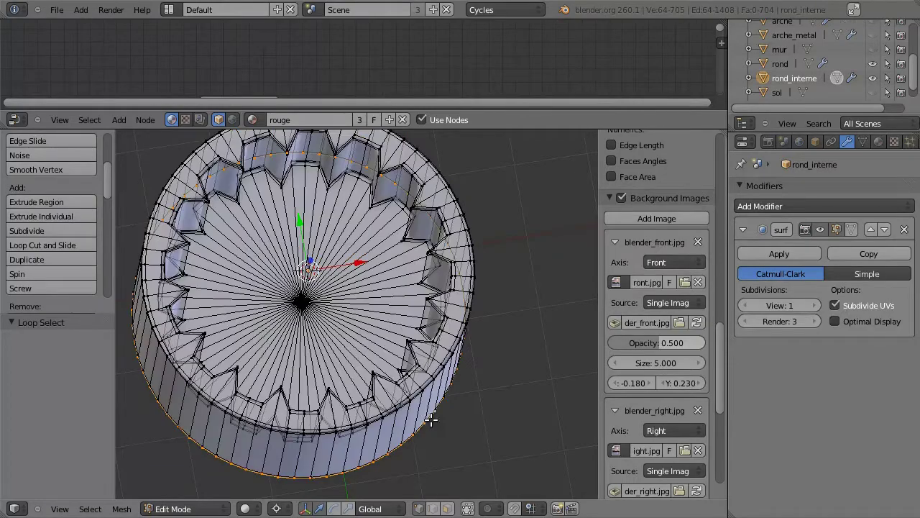
{"action": "middle_click_drag", "start_coordinate": [437, 368], "coordinate": [494, 386]}
{"action": "key", "text": "x"}
{"action": "left_click", "coordinate": [427, 362]}
- Select the copy's inner rim edge loop and merge it into a single centre point
{"action": "key", "text": "a"}
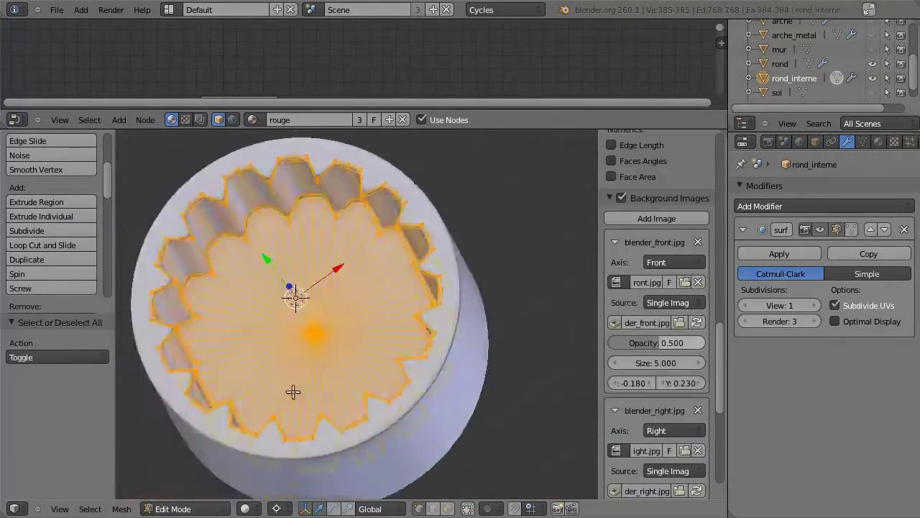
{"action": "scroll", "coordinate": [435, 314], "scroll_direction": "up", "scroll_amount": 5}
{"action": "right_click", "coordinate": [424, 329], "text": "alt"}
{"action": "key", "text": "a"}
{"action": "key", "text": "a"}
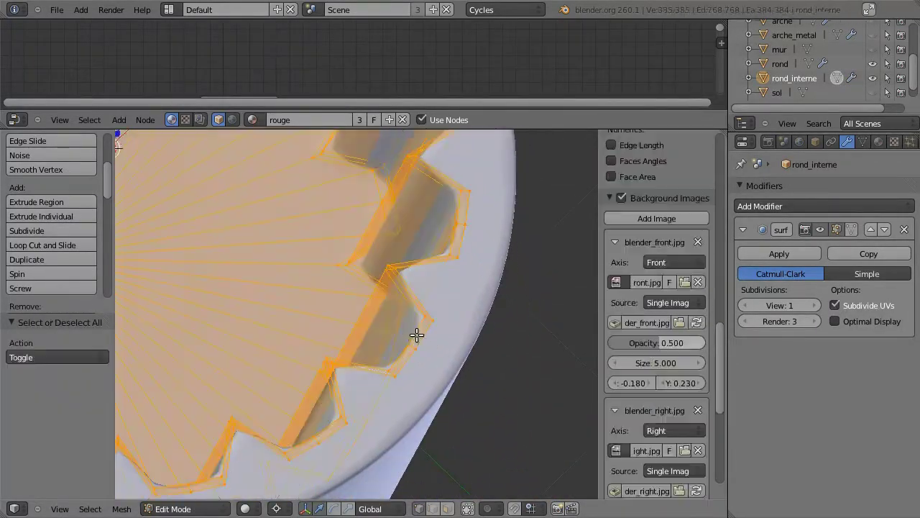
{"action": "scroll", "coordinate": [417, 335], "scroll_direction": "down", "scroll_amount": 5}
{"action": "key", "text": "a"}
{"action": "scroll", "coordinate": [255, 249], "scroll_direction": "up", "scroll_amount": 2}
{"action": "scroll", "coordinate": [349, 283], "scroll_direction": "up", "scroll_amount": 3}
{"action": "right_click", "coordinate": [349, 283], "text": "alt"}
{"action": "scroll", "coordinate": [289, 333], "scroll_direction": "down", "scroll_amount": 5}
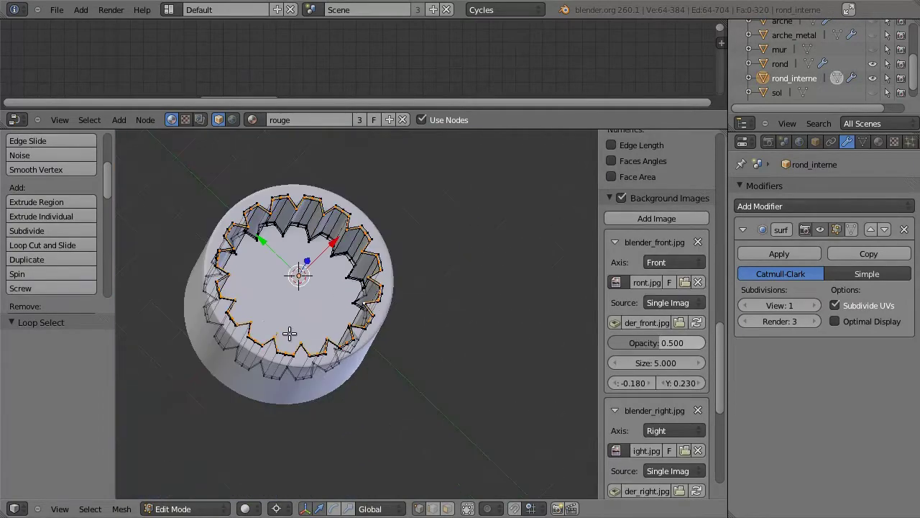
{"action": "scroll", "coordinate": [360, 325], "scroll_direction": "up", "scroll_amount": 2}
{"action": "key", "text": "alt+m"}
{"action": "left_click", "coordinate": [462, 333]}
- Inspect the merged copy from oblique and top-down views, toggling between Edit and Object Mode
{"action": "key", "text": "a"}
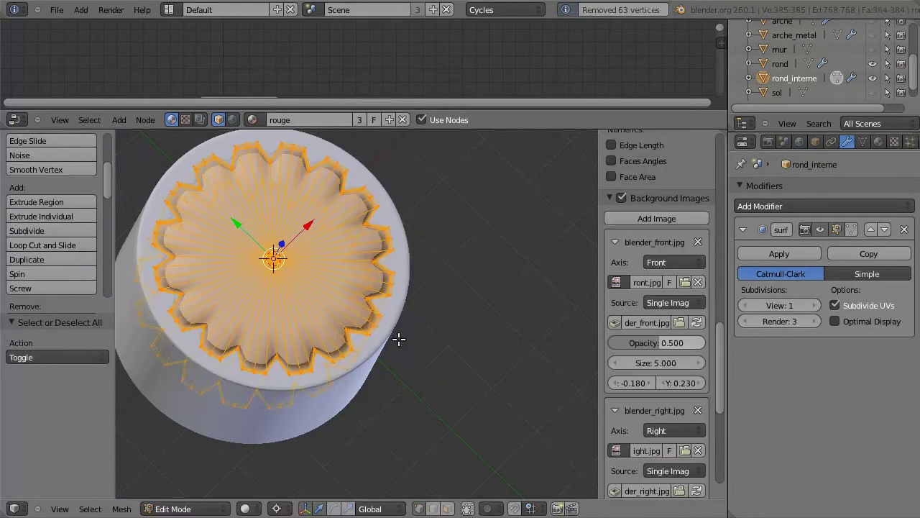
{"action": "left_click", "coordinate": [433, 409]}
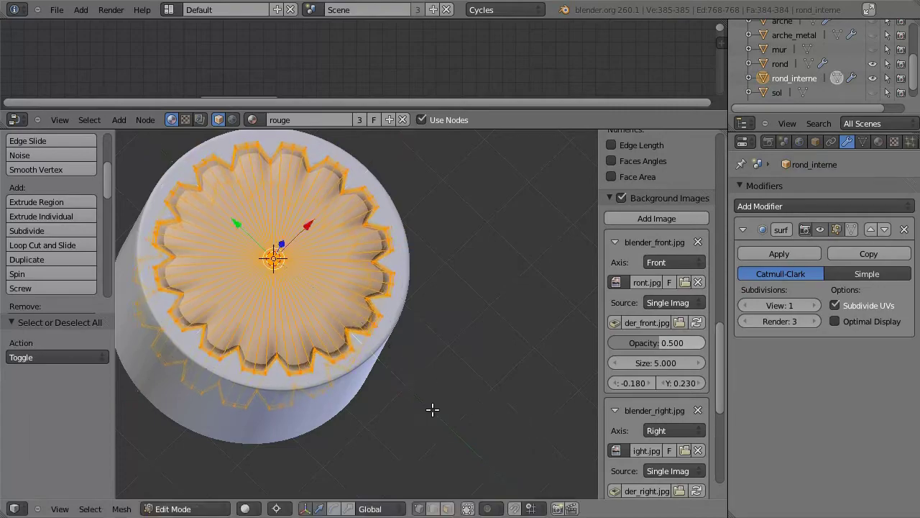
{"action": "scroll", "coordinate": [365, 406], "scroll_direction": "up", "scroll_amount": 2}
{"action": "scroll", "coordinate": [365, 407], "scroll_direction": "down", "scroll_amount": 3}
{"action": "mouse_move", "coordinate": [365, 406]}
{"action": "middle_mouse_down"}
{"action": "mouse_move", "coordinate": [269, 251]}
{"action": "mouse_move", "coordinate": [174, 236]}
{"action": "middle_mouse_up"}
{"action": "key", "text": "Tab"}
{"action": "scroll", "coordinate": [222, 257], "scroll_direction": "up", "scroll_amount": 2}
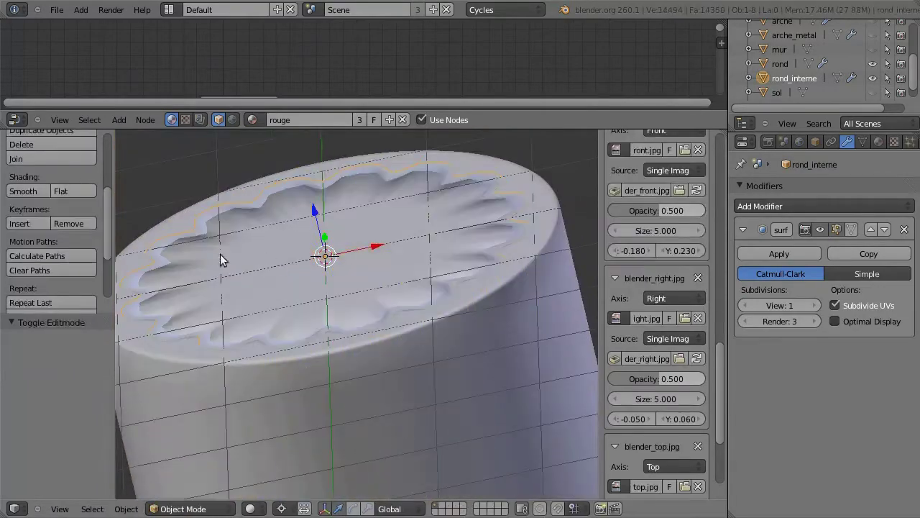
{"action": "scroll", "coordinate": [297, 235], "scroll_direction": "up", "scroll_amount": 3}
{"action": "key", "text": "Tab"}
{"action": "middle_click_drag", "start_coordinate": [297, 230], "coordinate": [323, 256]}
{"action": "key", "text": "Tab"}
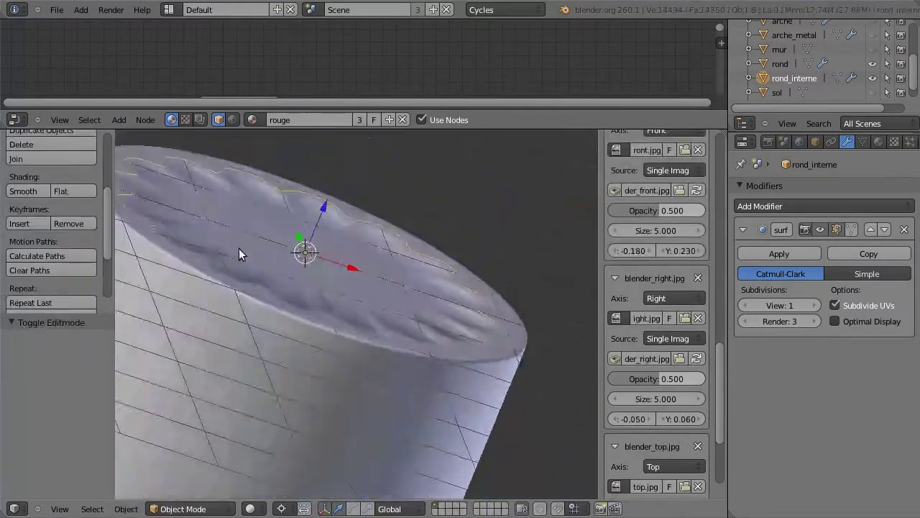
{"action": "scroll", "coordinate": [318, 374], "scroll_direction": "up", "scroll_amount": 2}
{"action": "mouse_move", "coordinate": [239, 248]}
{"action": "middle_mouse_down"}
{"action": "mouse_move", "coordinate": [318, 374]}
{"action": "mouse_move", "coordinate": [230, 366]}
{"action": "mouse_move", "coordinate": [267, 421]}
{"action": "middle_mouse_up"}
- Scale the copy's geometry horizontally only, excluding the Z axis
{"action": "key", "text": "Tab"}
{"action": "key", "text": "s"}
{"action": "key", "text": "shift+z"}
{"action": "left_click", "coordinate": [387, 403]}
- Delete the central vertex and its fan edges to open the copy's centre
{"action": "key", "text": "Tab"}
{"action": "key", "text": "Tab"}
{"action": "scroll", "coordinate": [382, 452], "scroll_direction": "up", "scroll_amount": 5}
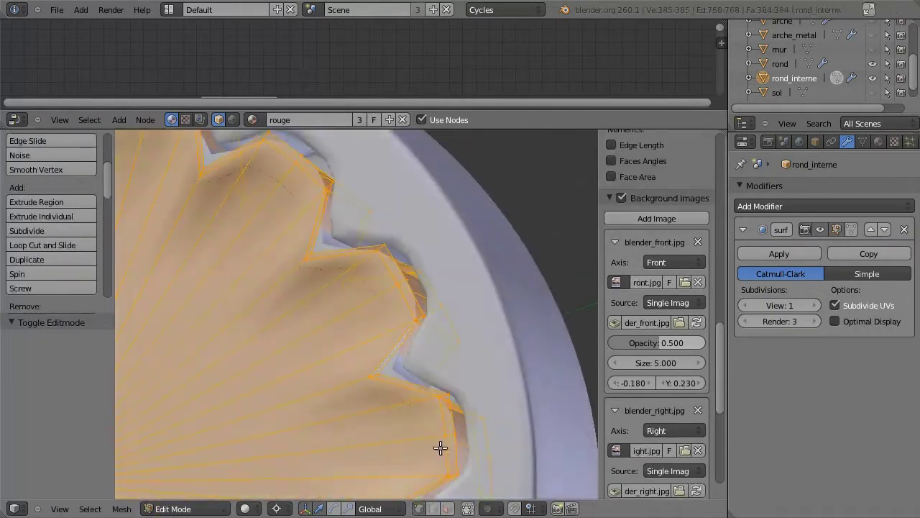
{"action": "right_click", "coordinate": [439, 448], "text": "alt"}
{"action": "scroll", "coordinate": [440, 448], "scroll_direction": "down", "scroll_amount": 5}
{"action": "key", "text": "x"}
{"action": "left_click", "coordinate": [285, 409]}
{"action": "scroll", "coordinate": [294, 360], "scroll_direction": "up", "scroll_amount": 5}
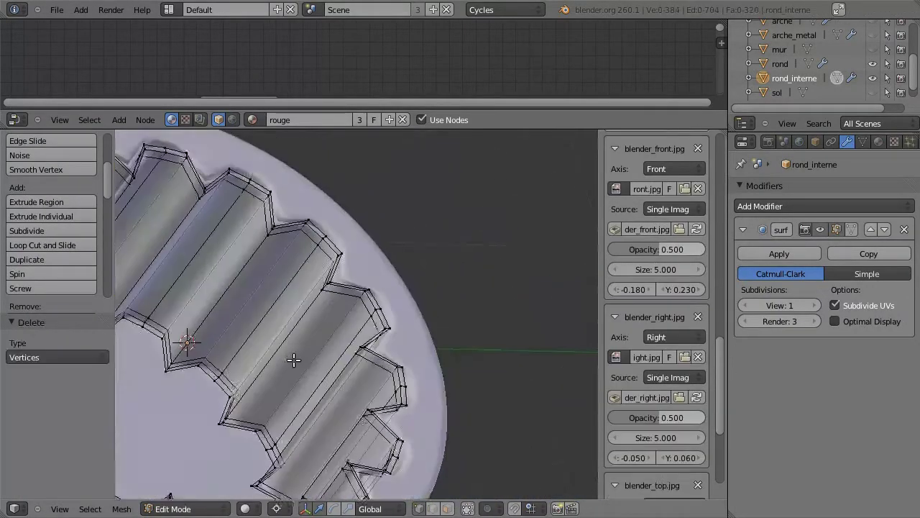
{"action": "middle_click_drag", "start_coordinate": [294, 360], "coordinate": [370, 405]}
{"action": "scroll", "coordinate": [215, 427], "scroll_direction": "down", "scroll_amount": 5}
- Invert the selection and shrink the inner loop horizontally to 0.662
{"action": "key", "text": "w"}
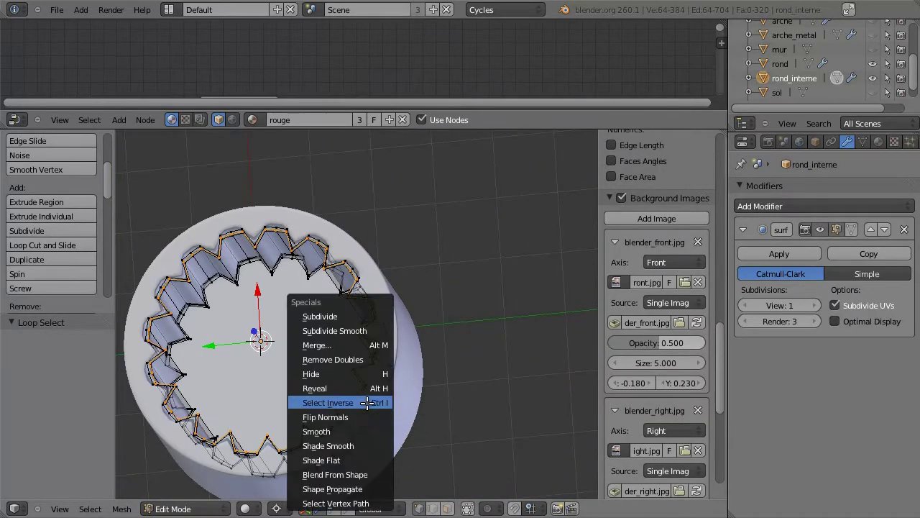
{"action": "left_click", "coordinate": [316, 431]}
{"action": "left_click", "coordinate": [290, 376]}
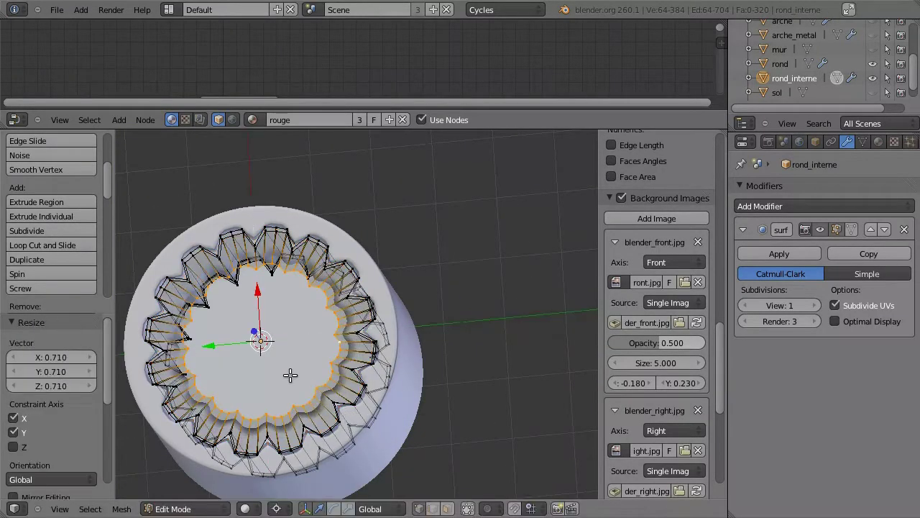
{"action": "key", "text": "ctrl+z"}
{"action": "key", "text": "s"}
{"action": "key", "text": "shift+z"}
{"action": "left_click", "coordinate": [338, 413]}
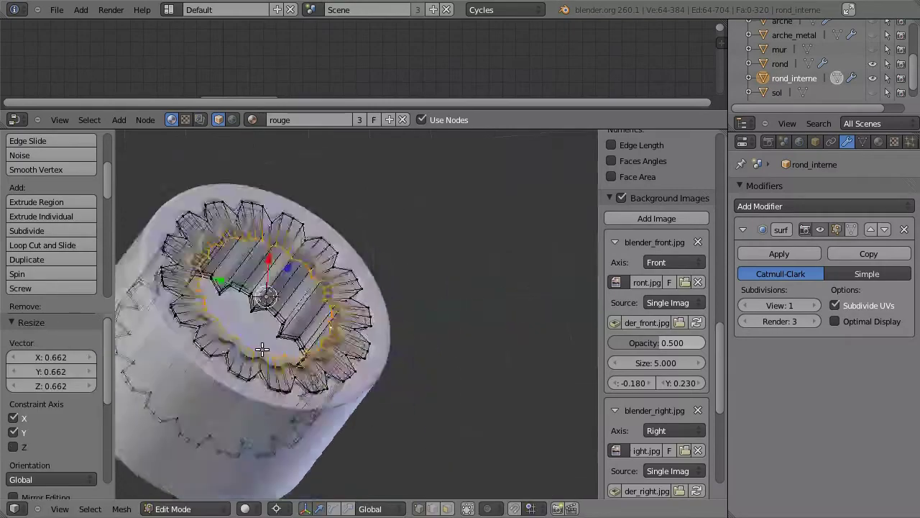
{"action": "mouse_move", "coordinate": [338, 413]}
{"action": "middle_mouse_down"}
{"action": "mouse_move", "coordinate": [266, 386]}
{"action": "mouse_move", "coordinate": [337, 384]}
{"action": "middle_mouse_up"}
- Add a loop cut to the ring, then delete one edge loop of the teeth
{"action": "key", "text": "a"}
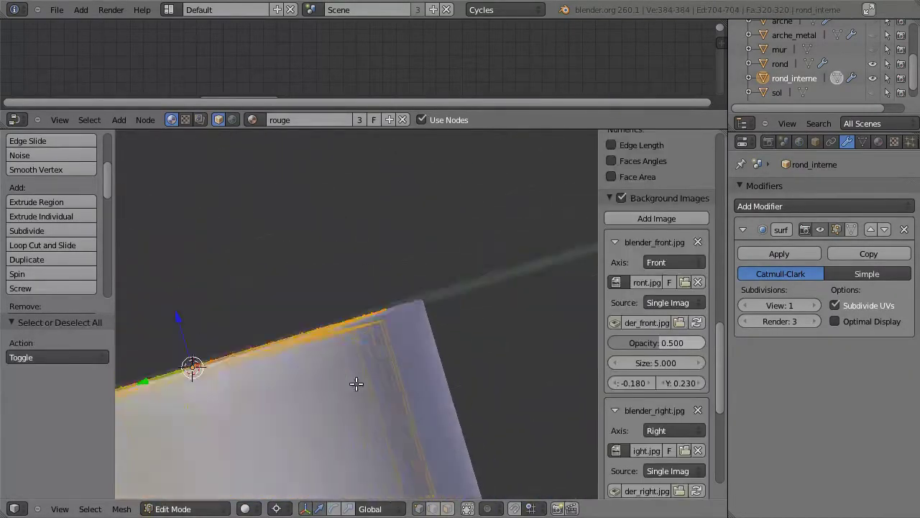
{"action": "key", "text": "ctrl+r"}
{"action": "left_click", "coordinate": [352, 313]}
{"action": "middle_click_drag", "start_coordinate": [353, 312], "coordinate": [345, 391]}
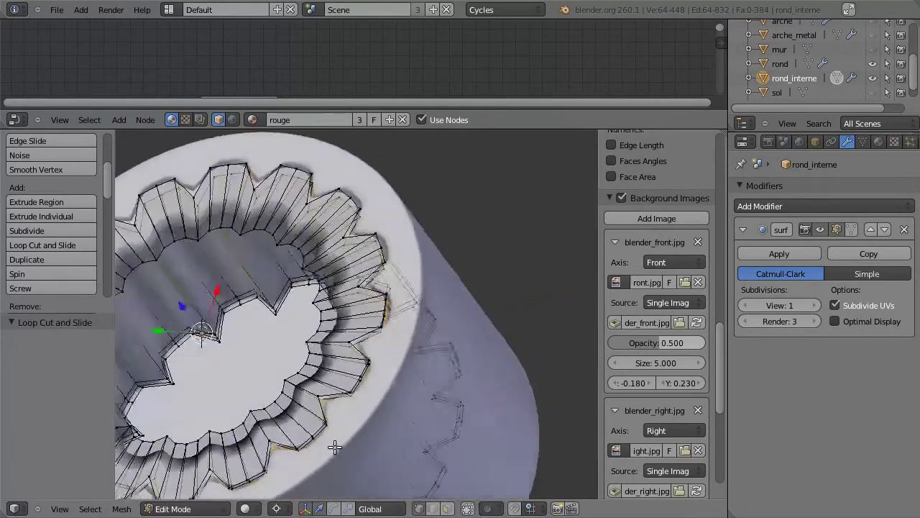
{"action": "right_click", "coordinate": [346, 391], "text": "alt"}
{"action": "key", "text": "x"}
{"action": "left_click", "coordinate": [346, 388]}
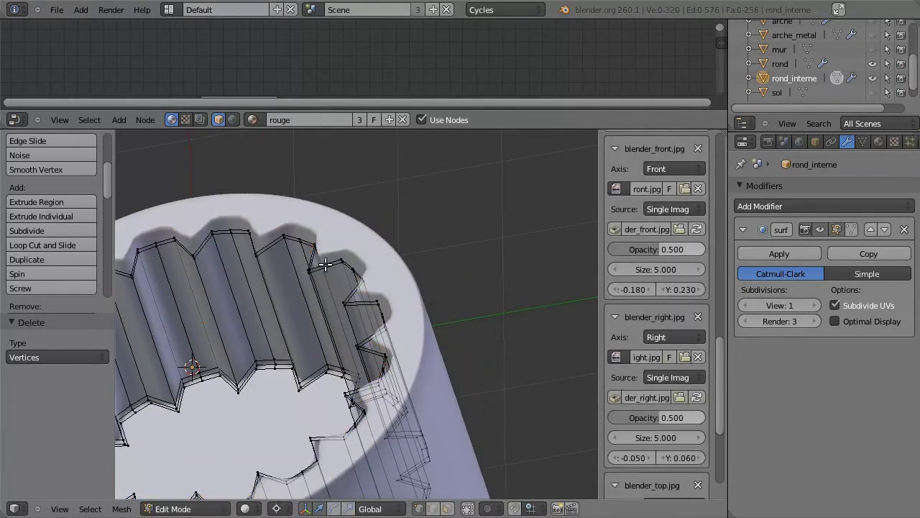
- Extrude the top rim loop and scale it inward to 0.795 on X and Y
{"action": "key", "text": "a"}
{"action": "right_click", "coordinate": [325, 264], "text": "alt"}
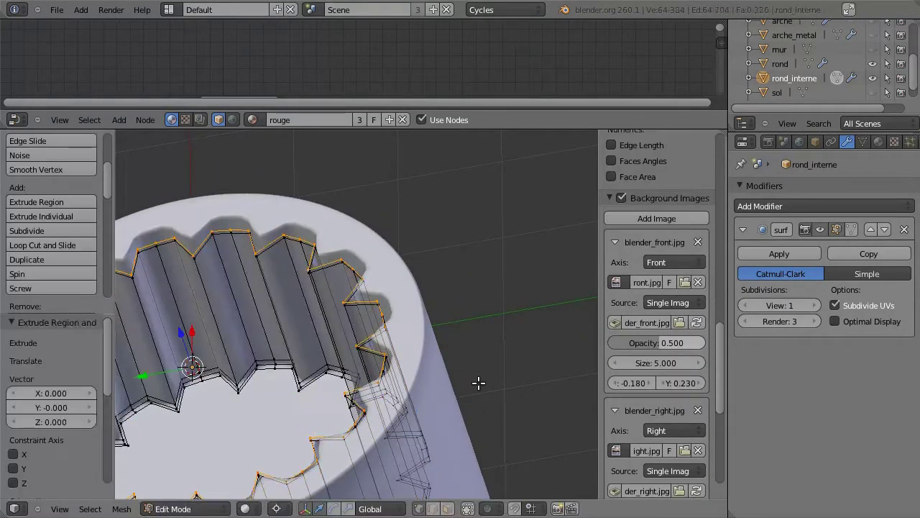
{"action": "key", "text": "s"}
{"action": "key", "text": "shift+z"}
{"action": "left_click", "coordinate": [443, 409]}
{"action": "key", "text": "KP_7"}
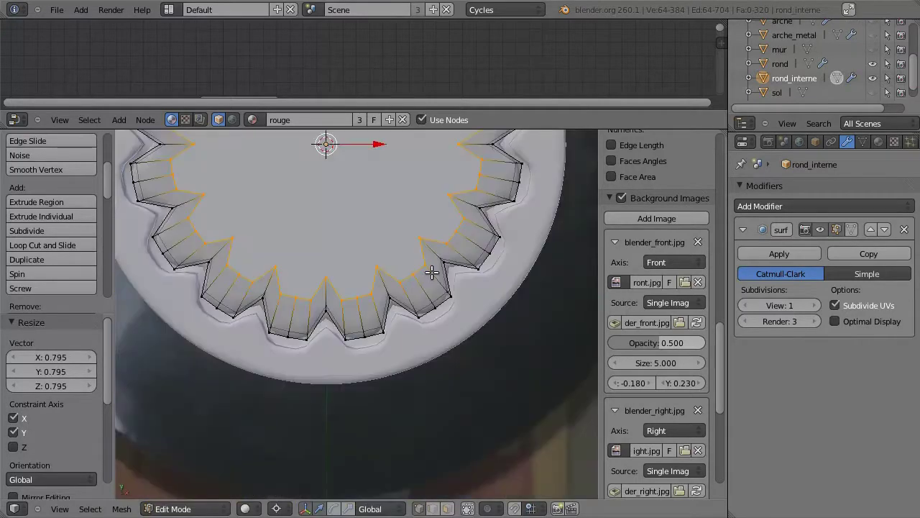
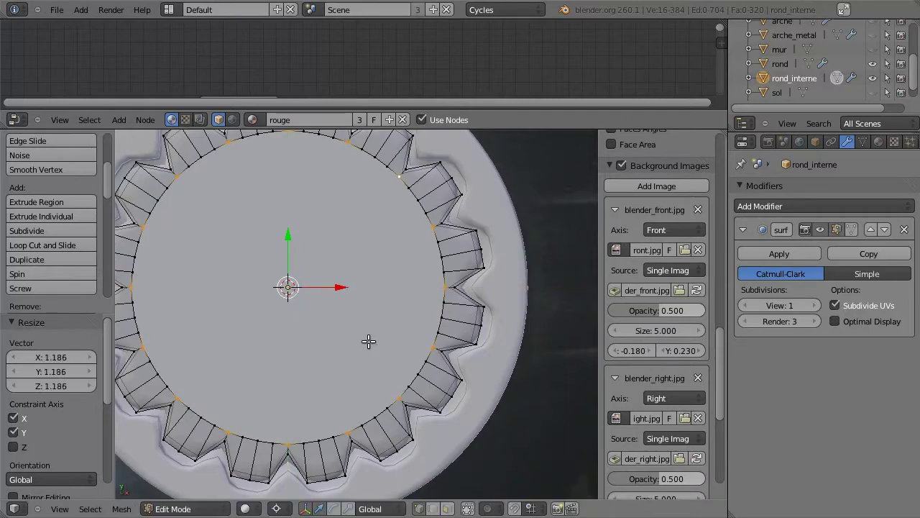
- Fill the ring's inner edge loop by extruding and merging it at the centre, then recalculate normals
{"action": "right_click", "coordinate": [436, 347], "text": "alt"}
{"action": "key", "text": "e"}
{"action": "key", "text": "w"}
{"action": "left_click", "coordinate": [431, 280]}
{"action": "left_click", "coordinate": [461, 286]}
{"action": "key", "text": "ctrl+n"}
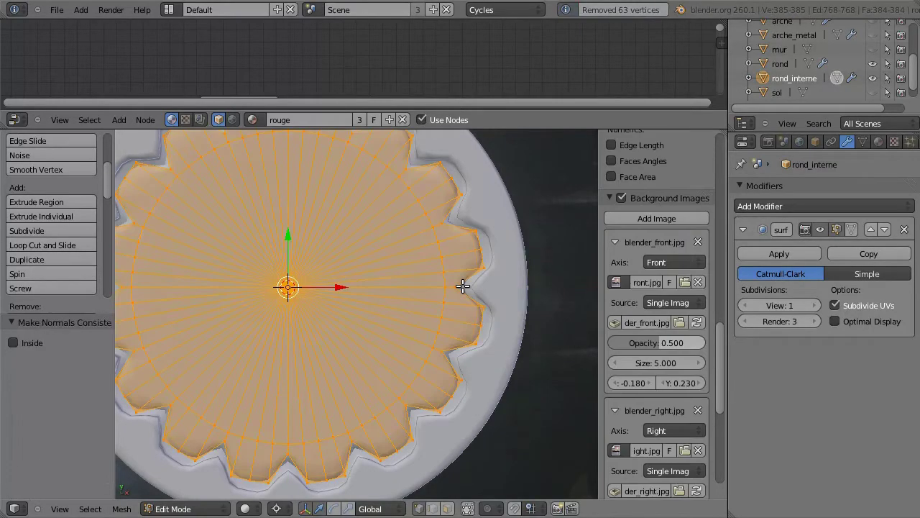
- Return to Object Mode and apply Shade Smooth to the rond_interne ring
{"action": "key", "text": "Tab"}
{"action": "middle_click_drag", "start_coordinate": [463, 286], "coordinate": [382, 323]}
{"action": "key", "text": "KP_1"}
{"action": "key", "text": "Tab"}
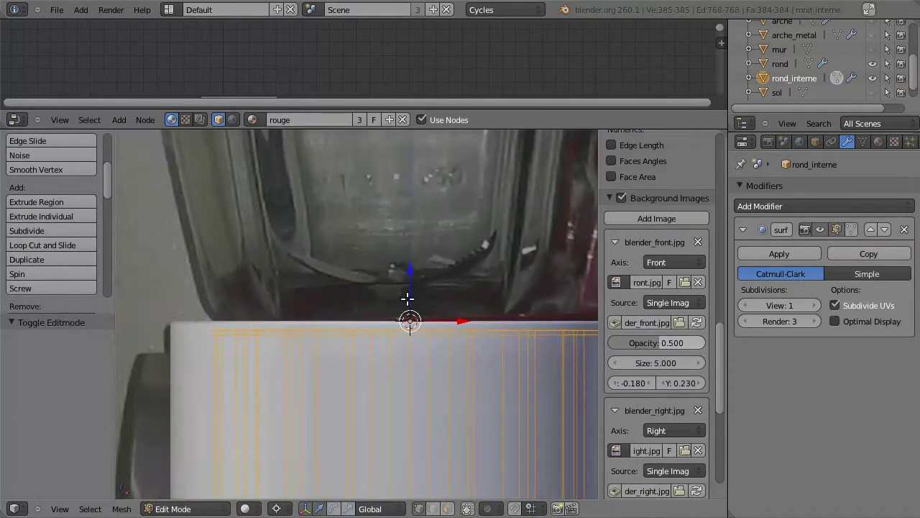
{"action": "key", "text": "Tab"}
{"action": "key", "text": "KP_7"}
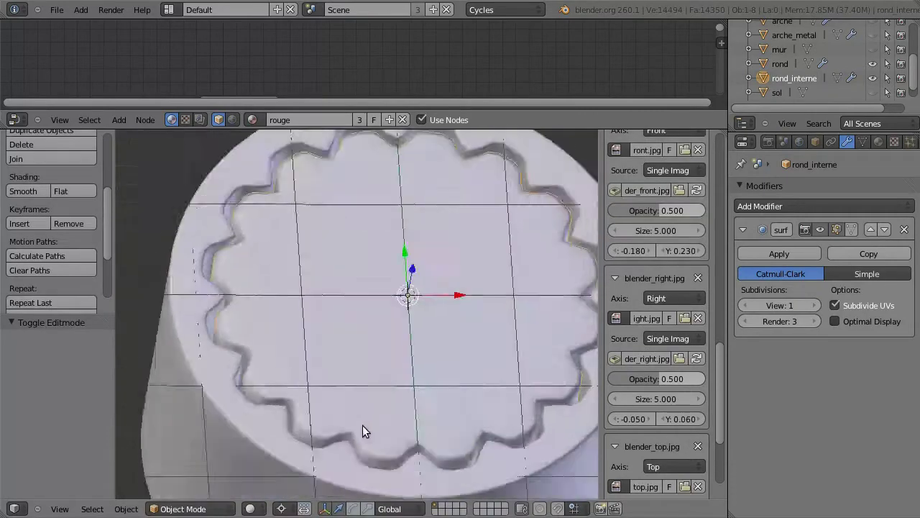
{"action": "left_click", "coordinate": [36, 193]}
- Check the ring's material, hiding the verre glass temporarily and then showing it again
{"action": "middle_click_drag", "start_coordinate": [187, 302], "coordinate": [239, 272]}
{"action": "left_click", "coordinate": [878, 141]}
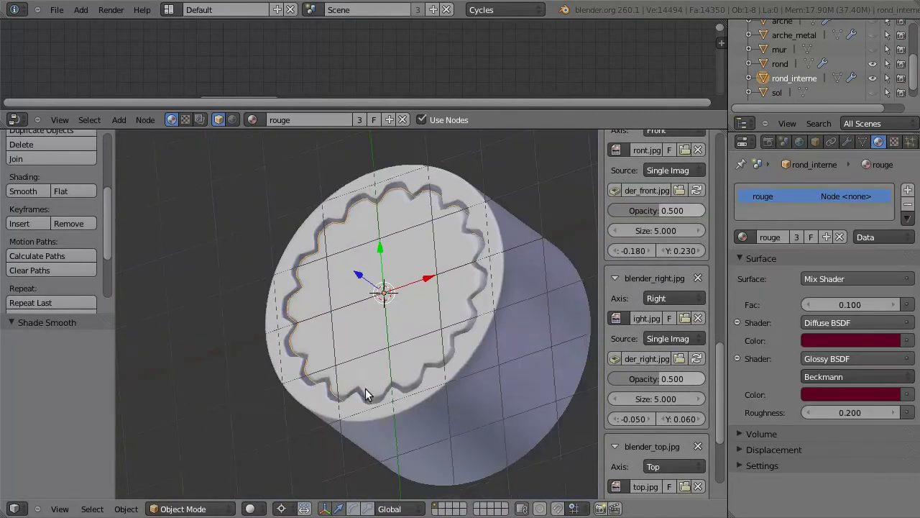
{"action": "middle_click_drag", "start_coordinate": [431, 301], "coordinate": [445, 322]}
{"action": "left_click", "coordinate": [875, 36]}
{"action": "scroll", "coordinate": [841, 63], "scroll_direction": "down", "scroll_amount": 1}
{"action": "left_click", "coordinate": [873, 92]}
{"action": "scroll", "coordinate": [412, 433], "scroll_direction": "down", "scroll_amount": 3}
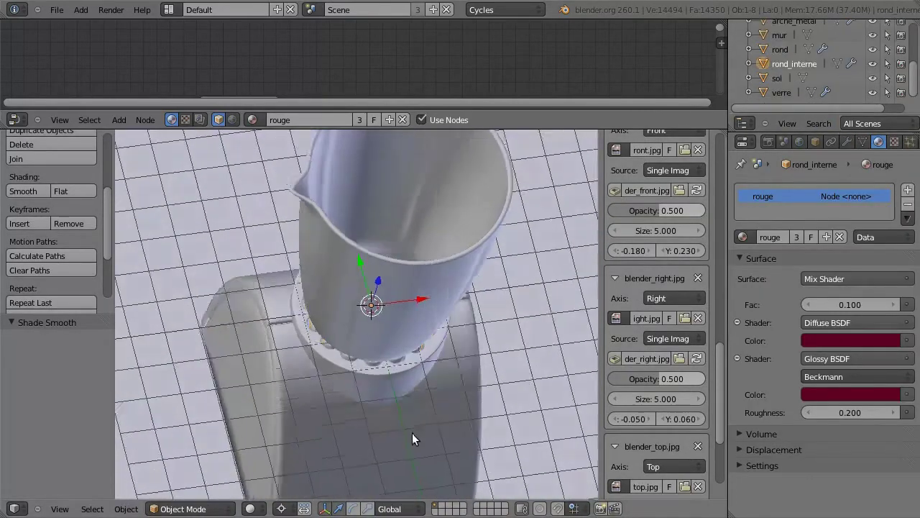
- Hide the floor object, then select the arche object and enter Edit Mode
{"action": "mouse_move", "coordinate": [404, 443]}
{"action": "middle_mouse_down"}
{"action": "mouse_move", "coordinate": [376, 339]}
{"action": "mouse_move", "coordinate": [382, 302]}
{"action": "mouse_move", "coordinate": [421, 343]}
{"action": "middle_mouse_up"}
{"action": "left_click", "coordinate": [873, 77]}
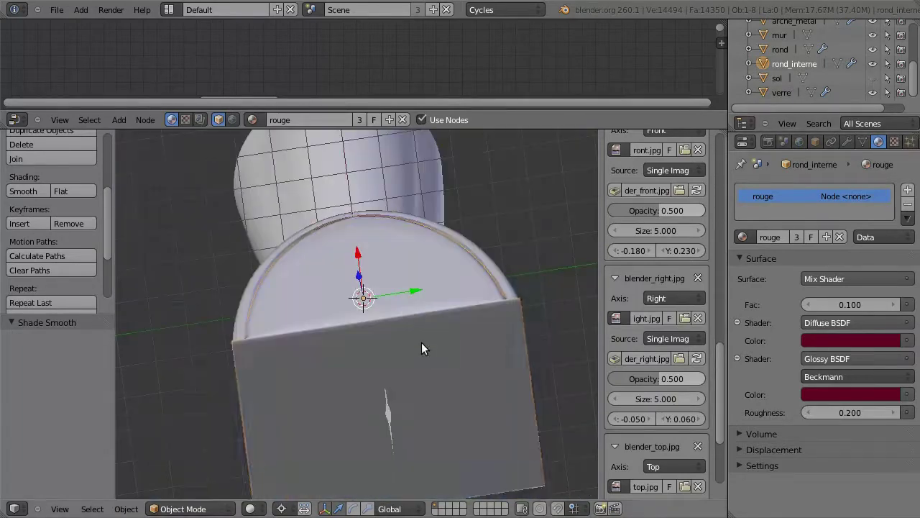
{"action": "right_click", "coordinate": [422, 342]}
{"action": "key", "text": "Tab"}
- Move the arche's Mirror modifier above its Catmull-Clark subdivision modifier
{"action": "left_click", "coordinate": [847, 142]}
{"action": "left_click", "coordinate": [870, 357]}
{"action": "scroll", "coordinate": [376, 379], "scroll_direction": "up", "scroll_amount": 3}
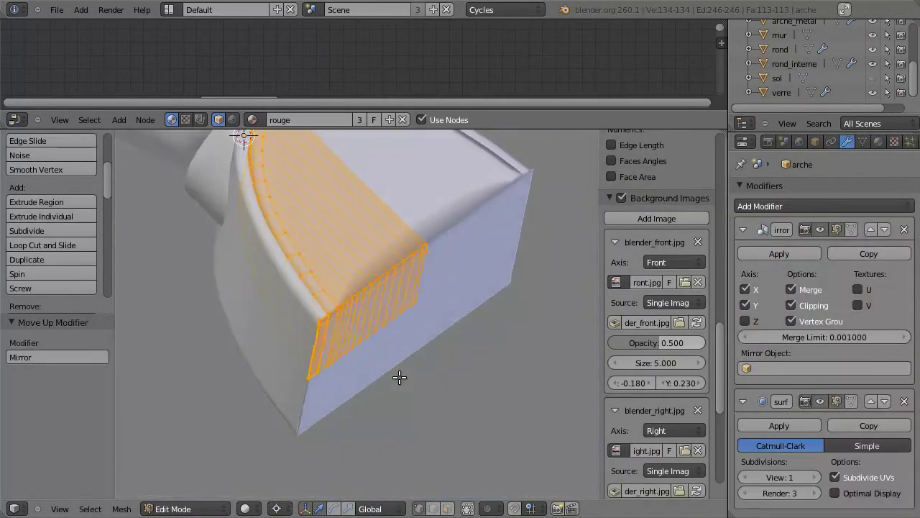
{"action": "mouse_move", "coordinate": [401, 376]}
{"action": "middle_mouse_down"}
{"action": "mouse_move", "coordinate": [381, 343]}
{"action": "mouse_move", "coordinate": [232, 302]}
{"action": "mouse_move", "coordinate": [294, 331]}
{"action": "middle_mouse_up"}
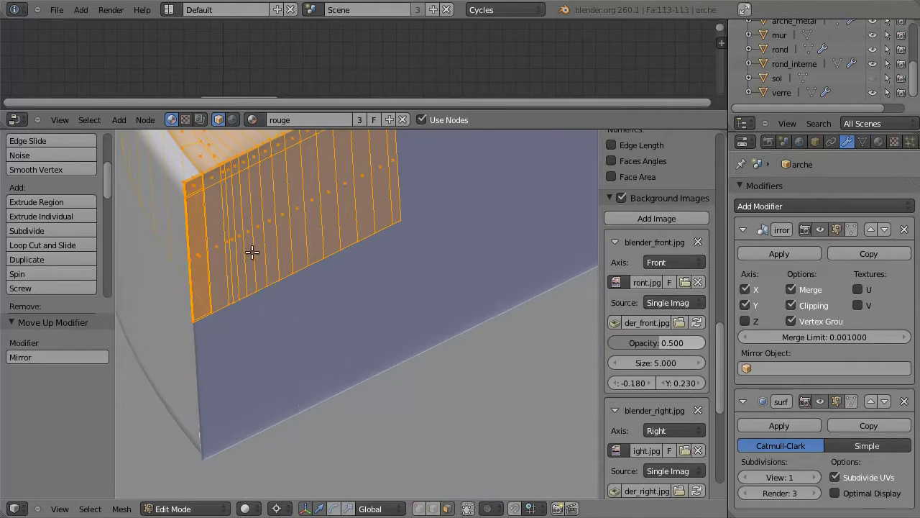
{"action": "mouse_move", "coordinate": [251, 251]}
{"action": "middle_mouse_down"}
{"action": "mouse_move", "coordinate": [253, 281]}
{"action": "mouse_move", "coordinate": [323, 299]}
{"action": "middle_mouse_up"}
- Select the strip of side faces at the arche's corner
{"action": "right_click", "coordinate": [329, 280], "text": "alt"}
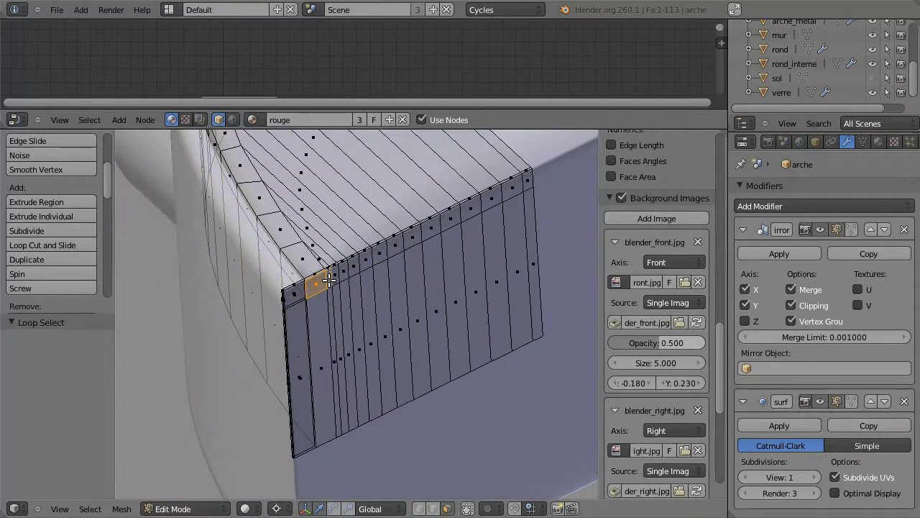
{"action": "right_click", "coordinate": [325, 339], "text": "alt+shift"}
{"action": "mouse_move", "coordinate": [325, 338]}
{"action": "middle_mouse_down"}
{"action": "mouse_move", "coordinate": [337, 352]}
{"action": "mouse_move", "coordinate": [431, 337]}
{"action": "mouse_move", "coordinate": [257, 343]}
{"action": "mouse_move", "coordinate": [369, 330]}
{"action": "mouse_move", "coordinate": [346, 281]}
{"action": "middle_mouse_up"}
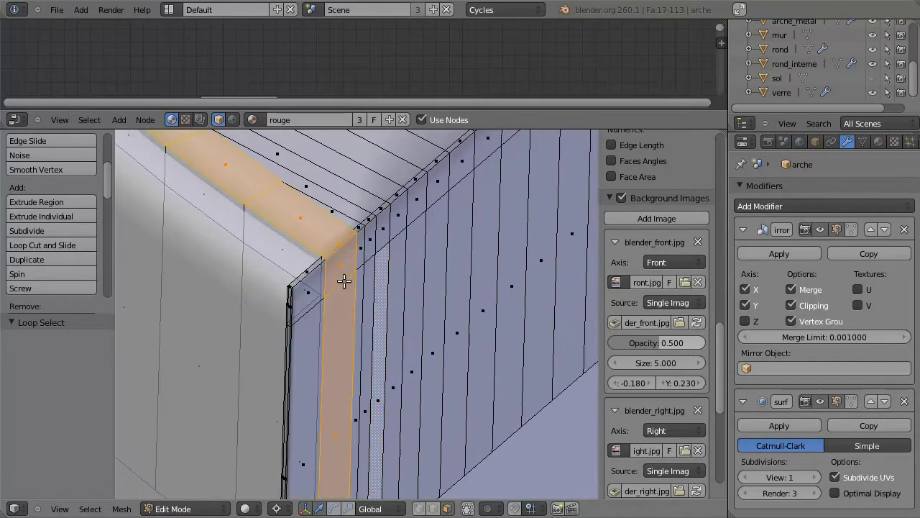
{"action": "right_click", "coordinate": [381, 242], "text": "alt"}
{"action": "right_click", "coordinate": [371, 239], "text": "alt+shift"}
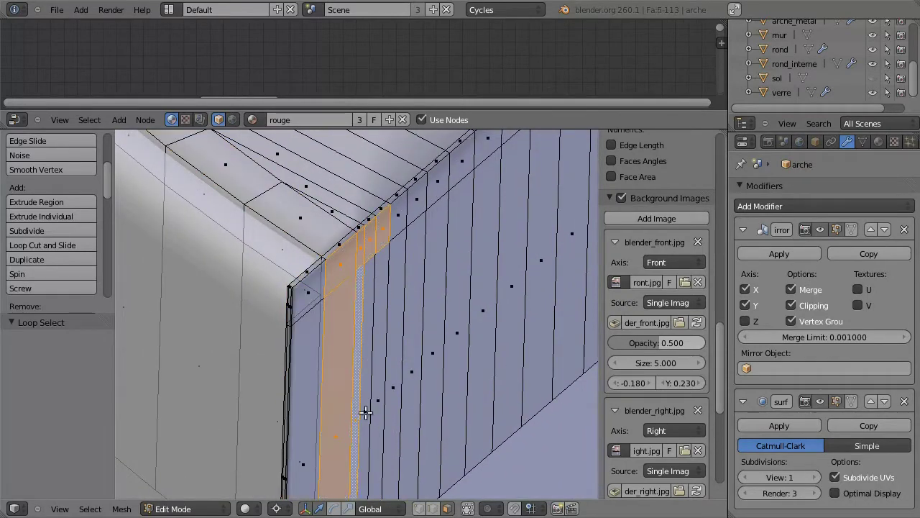
{"action": "middle_click_drag", "start_coordinate": [371, 239], "coordinate": [421, 379]}
- Extrude the selected face strip downward along Z, adjusting its height in front view
{"action": "key", "text": "e"}
{"action": "right_click", "coordinate": [411, 369]}
{"action": "left_click_drag", "start_coordinate": [316, 306], "coordinate": [351, 320]}
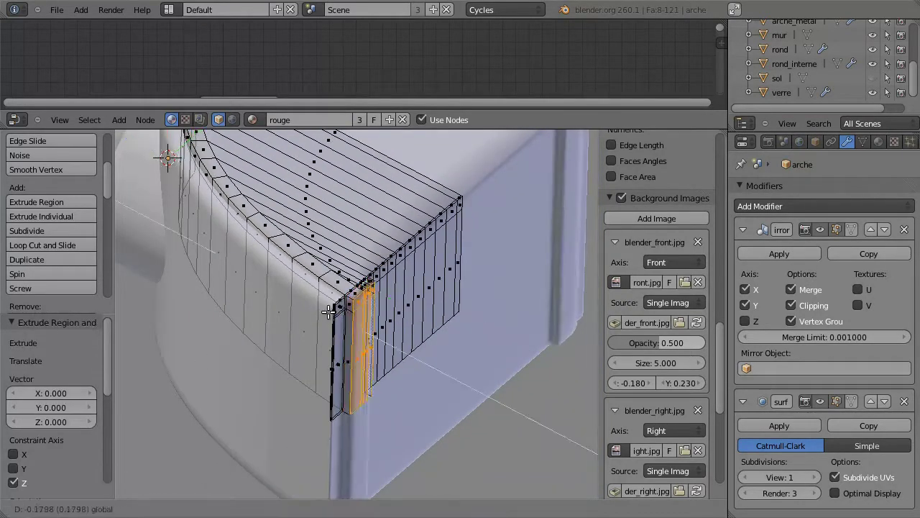
{"action": "key", "text": "KP_1"}
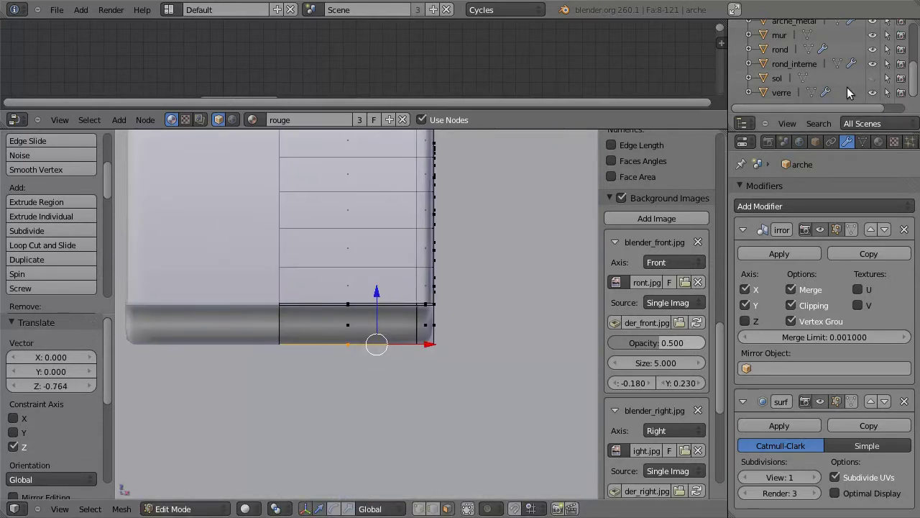
{"action": "scroll", "coordinate": [805, 72], "scroll_direction": "up", "scroll_amount": 2}
{"action": "left_click", "coordinate": [873, 85]}
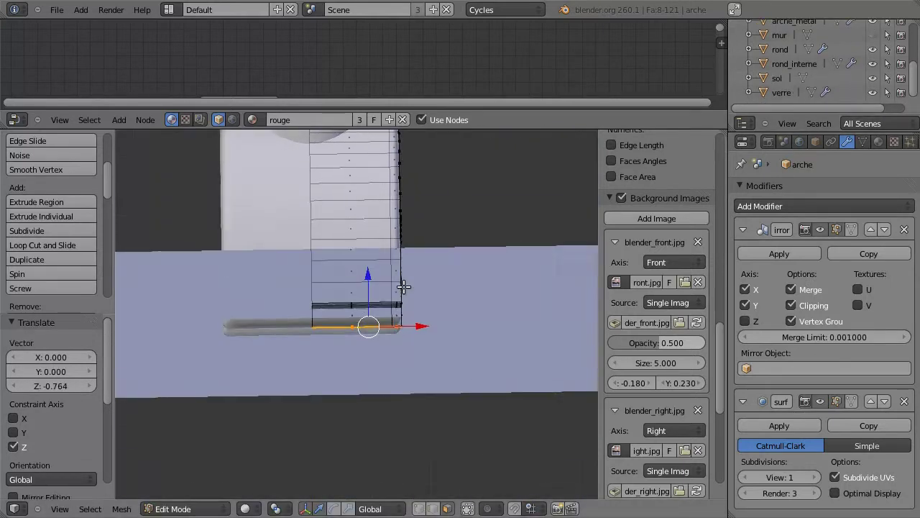
{"action": "left_click_drag", "start_coordinate": [367, 280], "coordinate": [369, 271]}
{"action": "key", "text": "KP_5"}
{"action": "middle_click_drag", "start_coordinate": [358, 299], "coordinate": [256, 345]}
- Add a tightening edge loop across the strip and recalculate the arche's normals
{"action": "key", "text": "Tab"}
{"action": "key", "text": "Tab"}
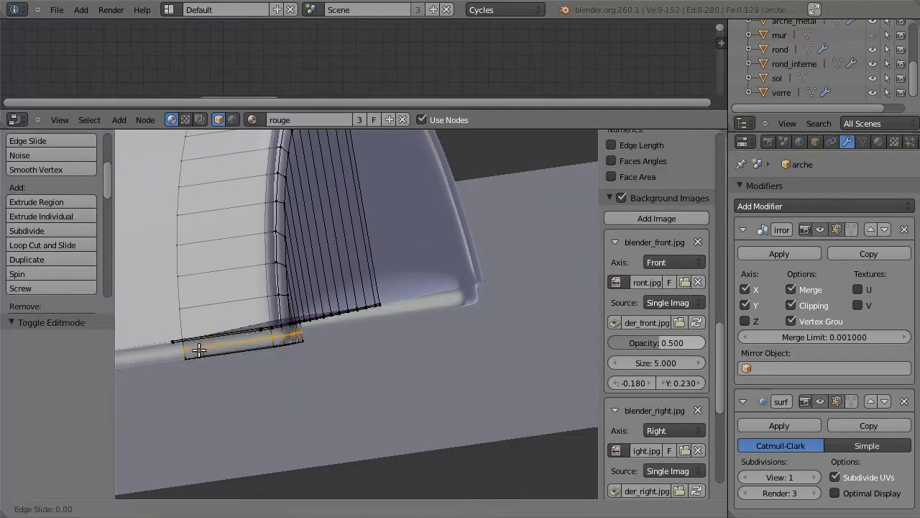
{"action": "left_click", "coordinate": [269, 342]}
{"action": "key", "text": "a"}
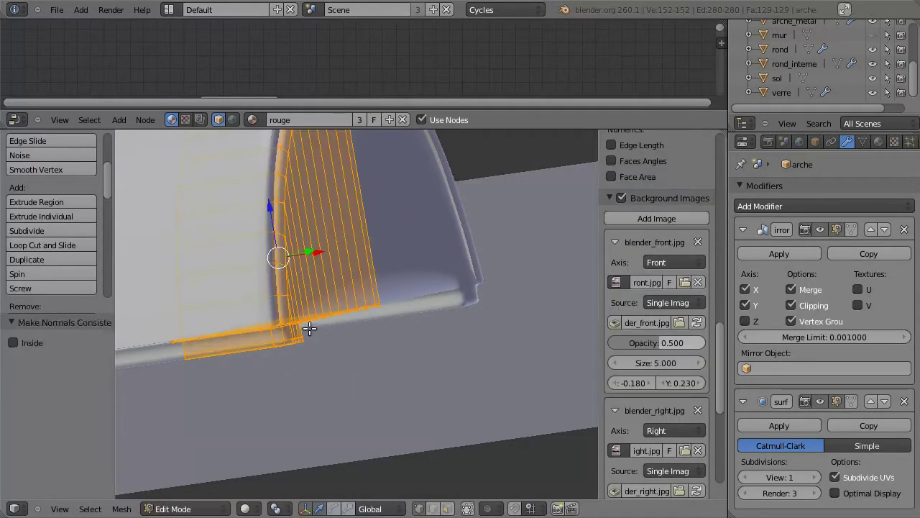
{"action": "key", "text": "Tab"}
{"action": "mouse_move", "coordinate": [313, 330]}
{"action": "middle_mouse_down"}
{"action": "mouse_move", "coordinate": [246, 339]}
{"action": "mouse_move", "coordinate": [283, 370]}
{"action": "mouse_move", "coordinate": [313, 350]}
{"action": "mouse_move", "coordinate": [359, 382]}
{"action": "mouse_move", "coordinate": [401, 374]}
{"action": "mouse_move", "coordinate": [360, 353]}
{"action": "mouse_move", "coordinate": [277, 336]}
{"action": "middle_mouse_up"}
{"action": "key", "text": "Tab"}
{"action": "scroll", "coordinate": [277, 336], "scroll_direction": "down", "scroll_amount": 5}
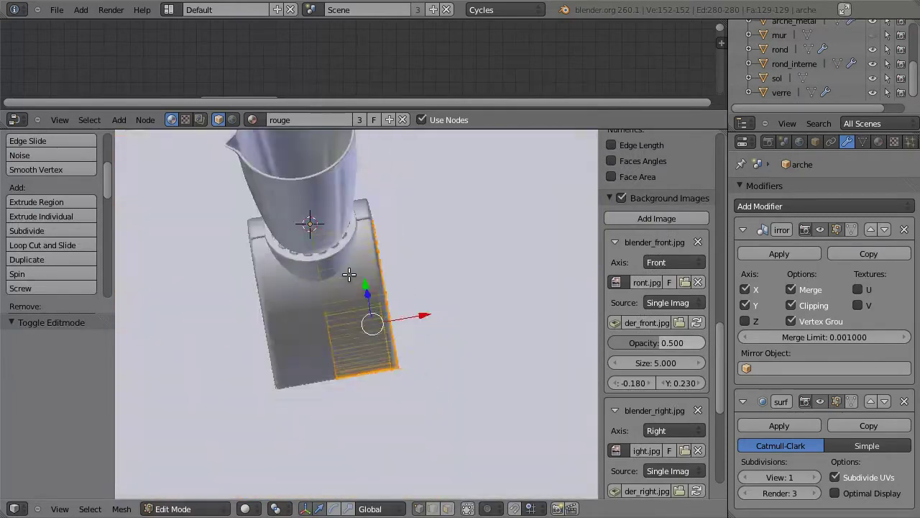
{"action": "scroll", "coordinate": [277, 335], "scroll_direction": "down", "scroll_amount": 3}
{"action": "key", "text": "Tab"}
- Add a circle mesh sized to the verre glass in top view
{"action": "right_click", "coordinate": [328, 279]}
{"action": "key", "text": "KP_Decimal"}
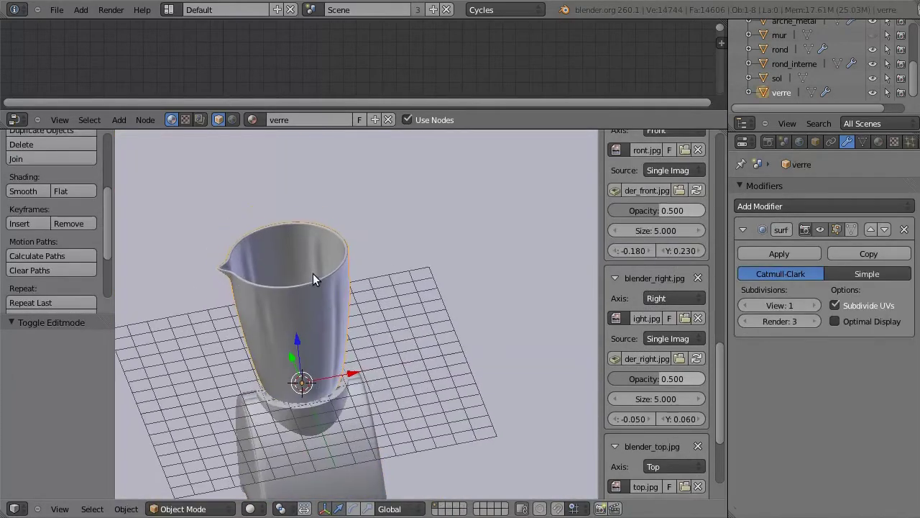
{"action": "key", "text": "KP_7"}
{"action": "key", "text": "shift+a"}
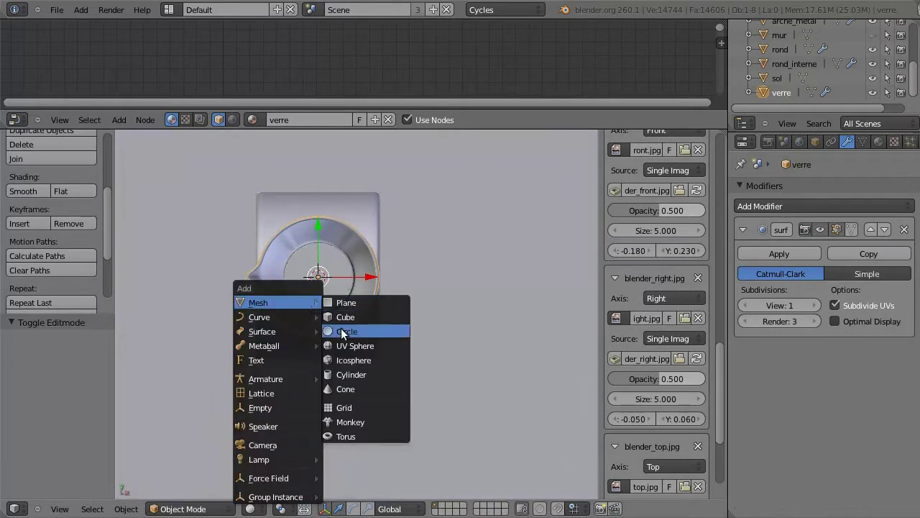
{"action": "left_click", "coordinate": [343, 332]}
{"action": "scroll", "coordinate": [308, 326], "scroll_direction": "up", "scroll_amount": 3}
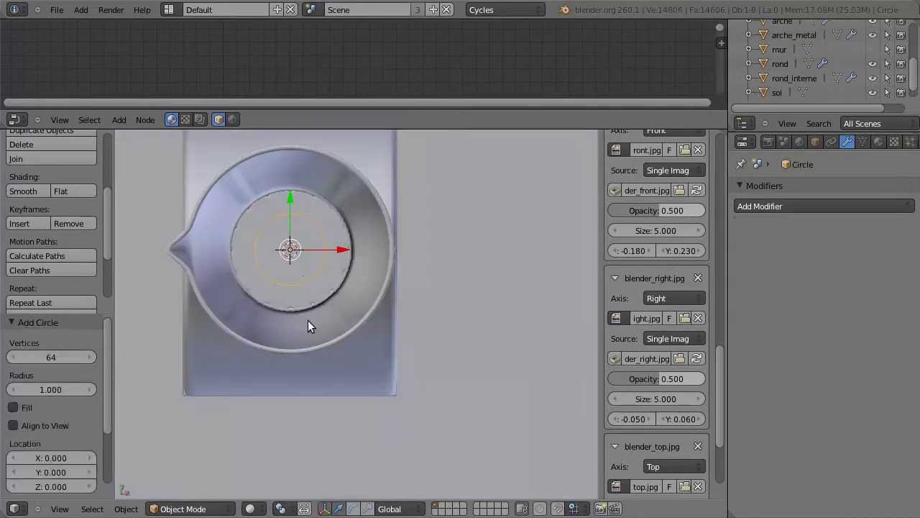
{"action": "left_click", "coordinate": [338, 324]}
- Move the circle up to the cup rim along Z and scale it horizontally to fit
{"action": "key", "text": "KP_1"}
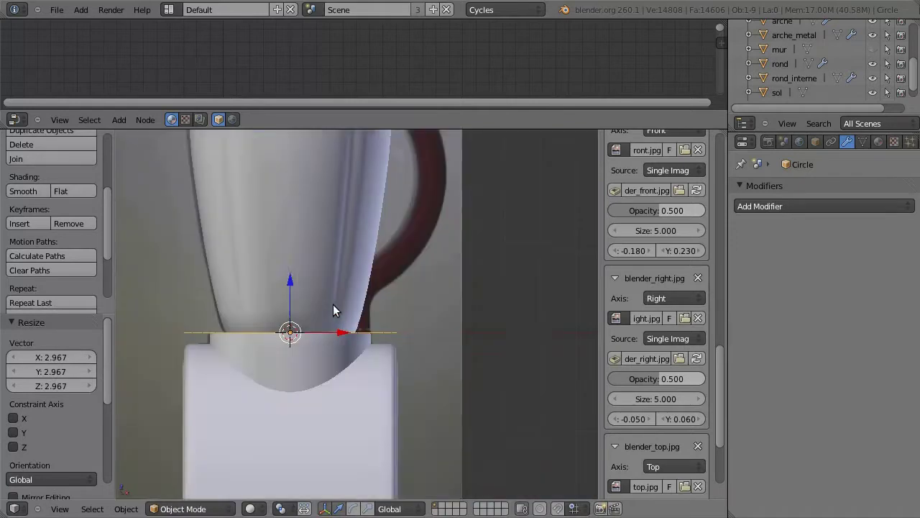
{"action": "key", "text": "Tab"}
{"action": "key", "text": "g"}
{"action": "key", "text": "z"}
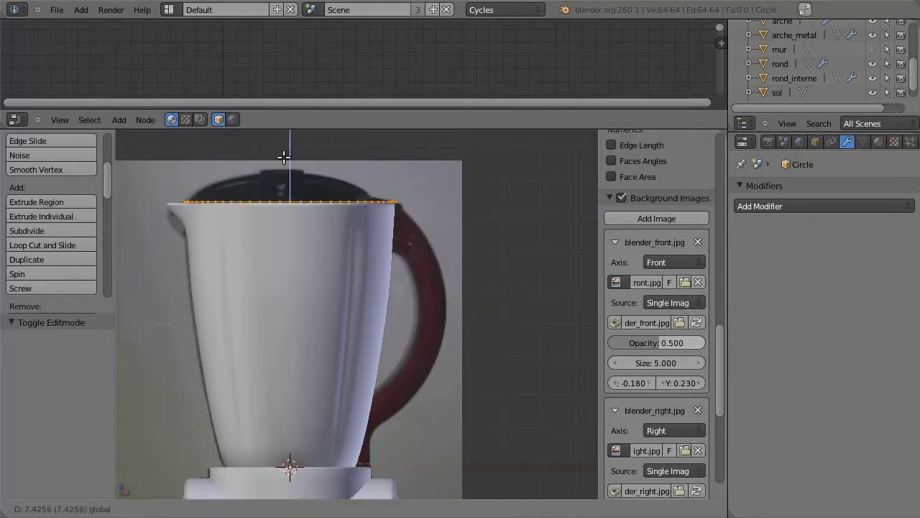
{"action": "left_click", "coordinate": [284, 157]}
{"action": "scroll", "coordinate": [377, 388], "scroll_direction": "up", "scroll_amount": 3}
{"action": "key", "text": "s"}
{"action": "key", "text": "shift+z"}
{"action": "left_click", "coordinate": [377, 384]}
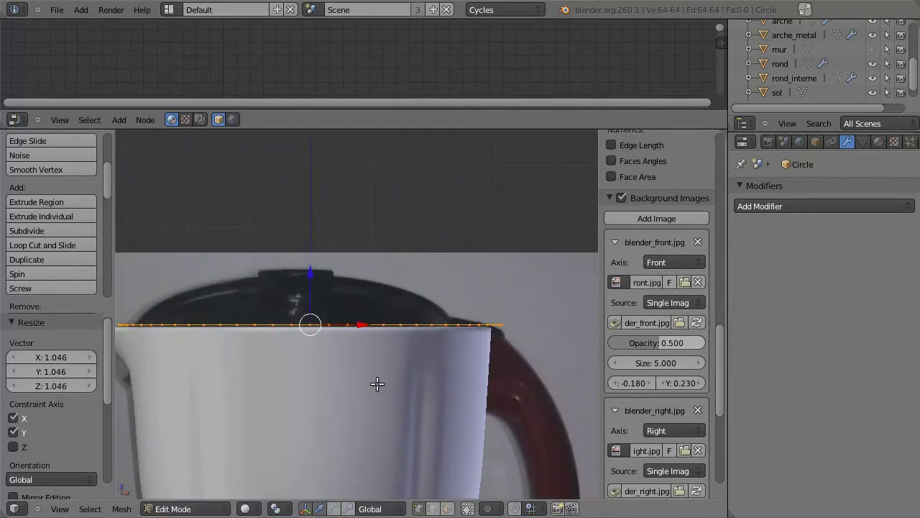
- Extrude the rim loop in place, scale it inward, and lower it just below the rim
{"action": "key", "text": "KP_7"}
{"action": "key", "text": "e"}
{"action": "key", "text": "Escape"}
{"action": "key", "text": "s"}
{"action": "key", "text": "shift+z"}
{"action": "left_click", "coordinate": [455, 404]}
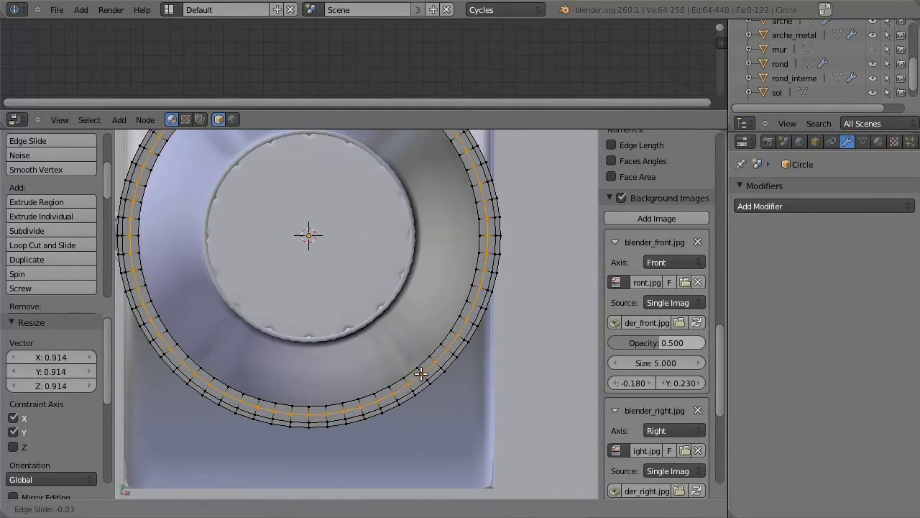
{"action": "left_click", "coordinate": [422, 373]}
{"action": "right_click", "coordinate": [444, 379]}
{"action": "key", "text": "KP_1"}
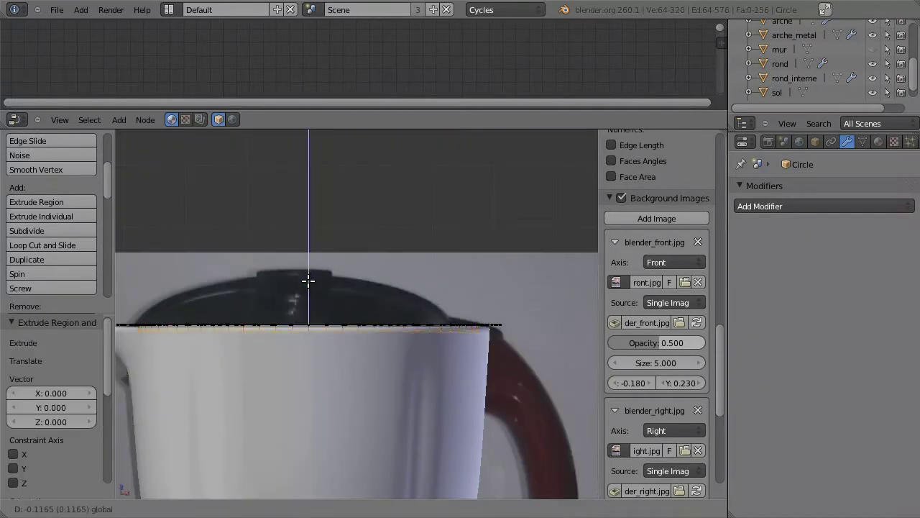
{"action": "left_click", "coordinate": [308, 280]}
{"action": "key", "text": "g"}
{"action": "key", "text": "z"}
{"action": "left_click", "coordinate": [389, 332]}
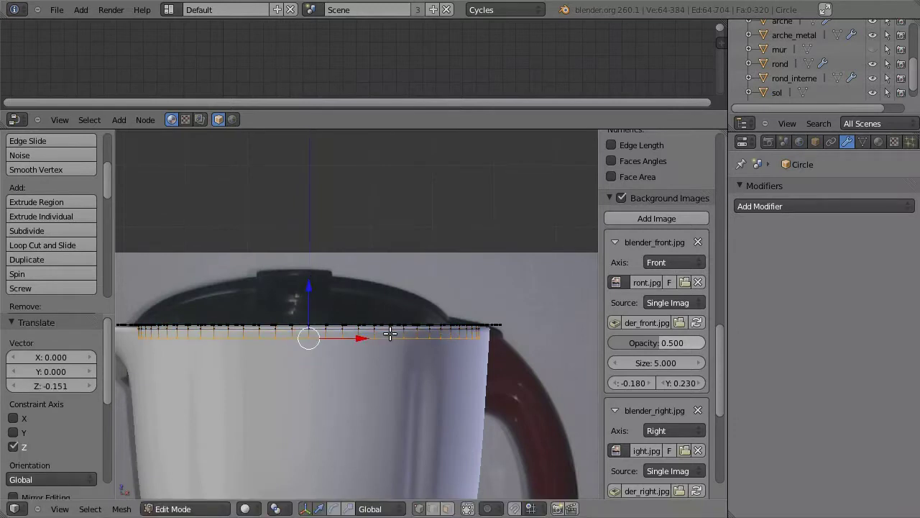
- Extrude another rim loop, shrink it slightly inward and raise it to thicken the lip
{"action": "right_click", "coordinate": [392, 335], "text": "alt"}
{"action": "key", "text": "KP_7"}
{"action": "key", "text": "e"}
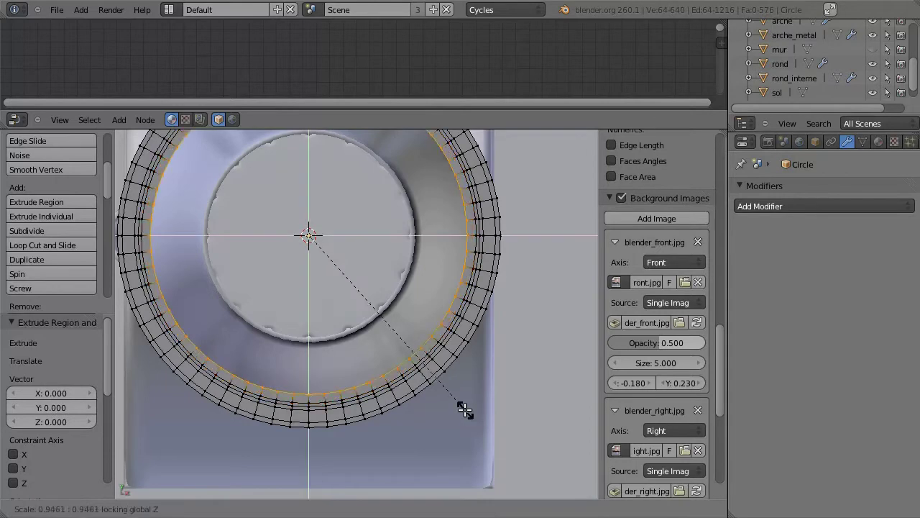
{"action": "left_click", "coordinate": [462, 405]}
{"action": "key", "text": "KP_1"}
{"action": "key", "text": "e"}
{"action": "left_click", "coordinate": [437, 350]}
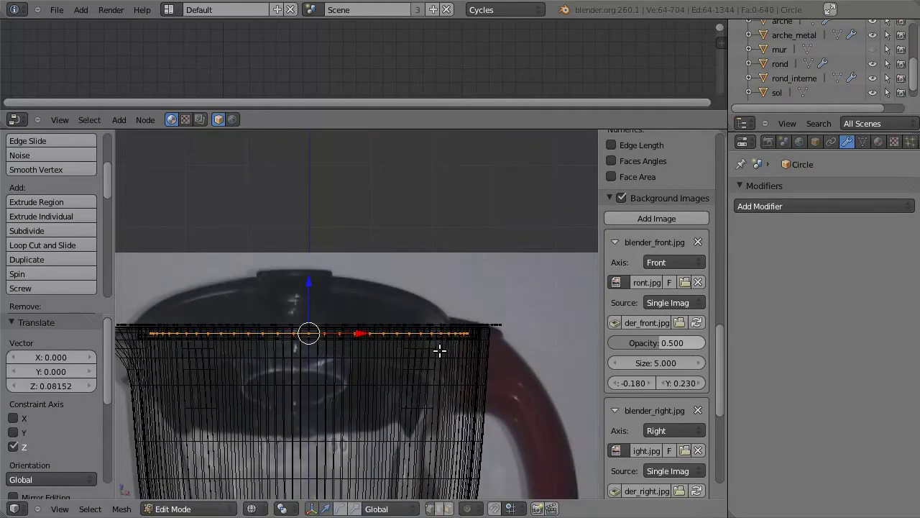
{"action": "key", "text": "KP_7"}
{"action": "key", "text": "e"}
{"action": "right_click", "coordinate": [453, 373]}
{"action": "key", "text": "KP_1"}
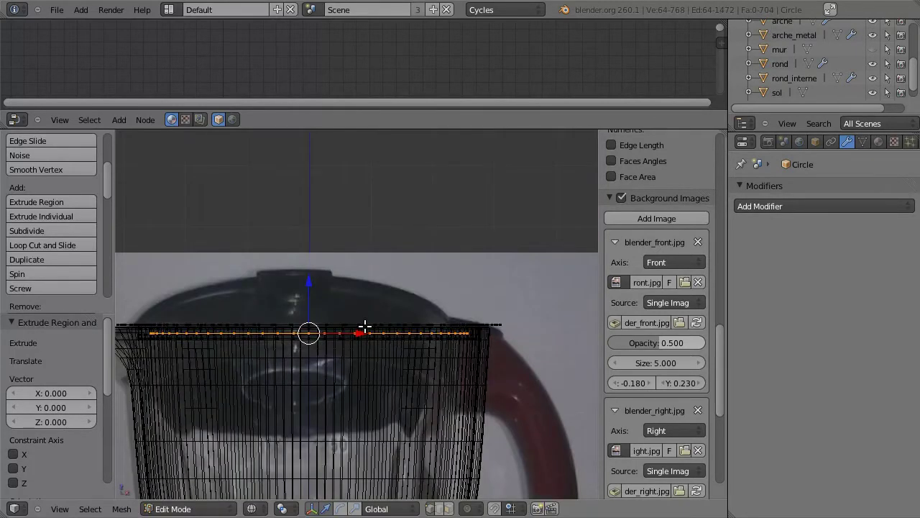
{"action": "key", "text": "KP_7"}
{"action": "mouse_move", "coordinate": [384, 345]}
{"action": "middle_mouse_down"}
{"action": "mouse_move", "coordinate": [349, 189]}
{"action": "mouse_move", "coordinate": [287, 308]}
{"action": "mouse_move", "coordinate": [339, 230]}
{"action": "middle_mouse_up"}
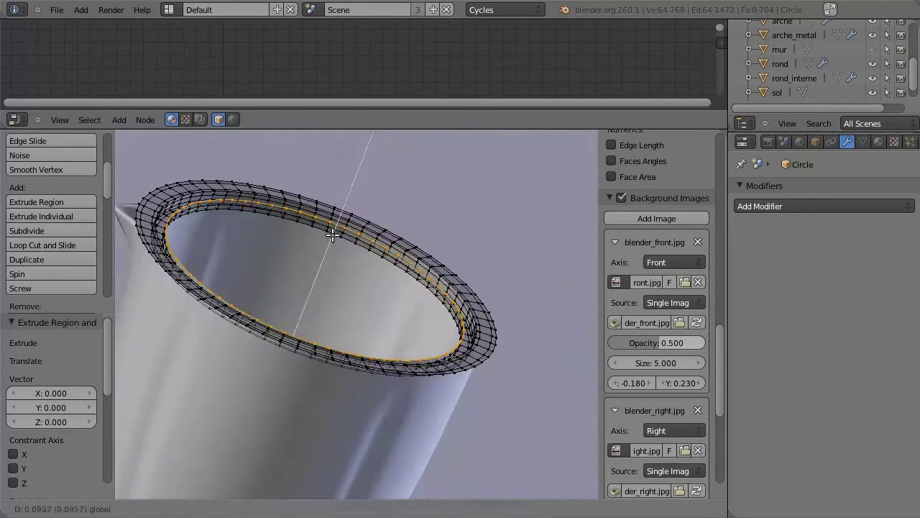
- Shrink the inner ring toward the centre, extrude its edge upward into a collar, and loop-cut it
{"action": "key", "text": "s"}
{"action": "left_click", "coordinate": [404, 360]}
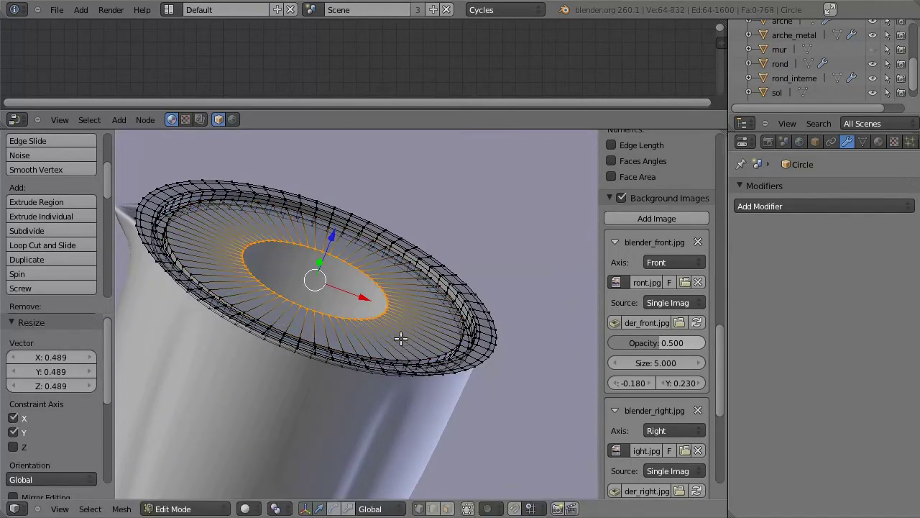
{"action": "right_click", "coordinate": [377, 314], "text": "alt"}
{"action": "key", "text": "e"}
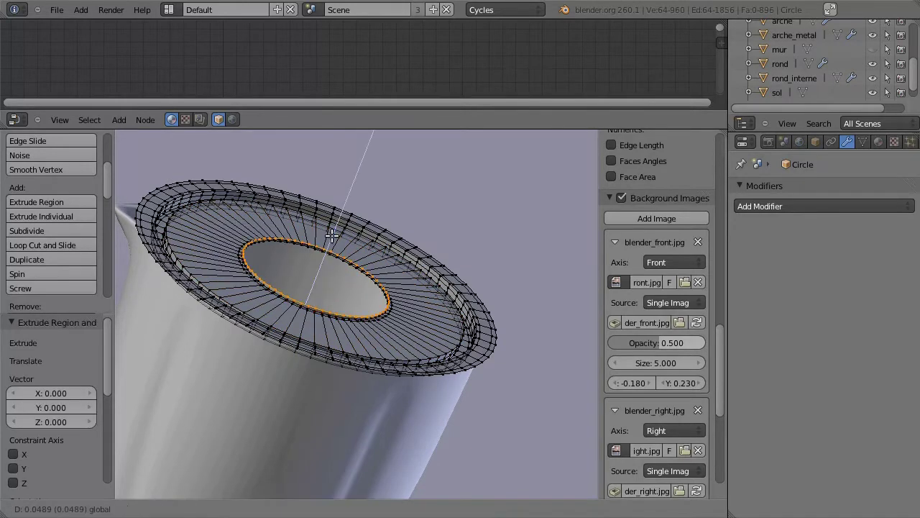
{"action": "left_click", "coordinate": [344, 214]}
{"action": "key", "text": "ctrl+r"}
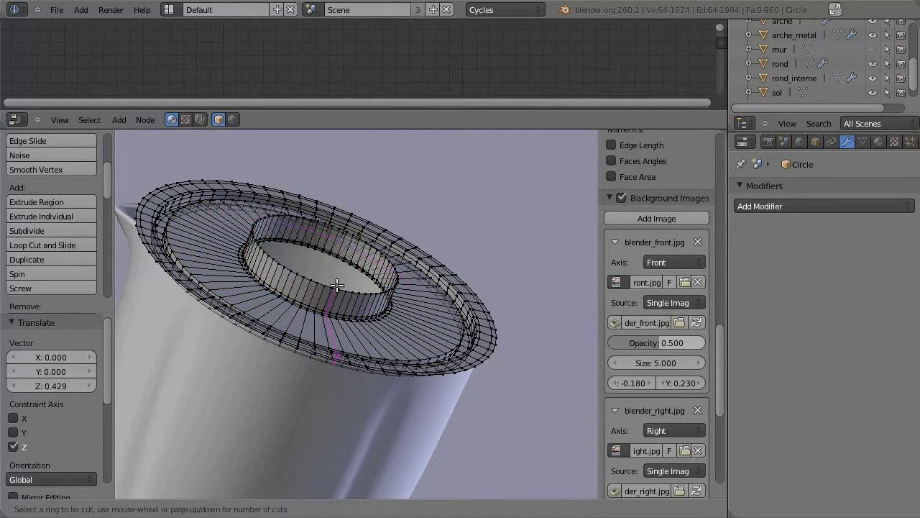
{"action": "left_click", "coordinate": [322, 282]}
- Extrude two more rings from the collar and widen them outward into the lid
{"action": "key", "text": "e"}
{"action": "right_click", "coordinate": [396, 287]}
{"action": "left_click", "coordinate": [400, 292]}
{"action": "key", "text": "e"}
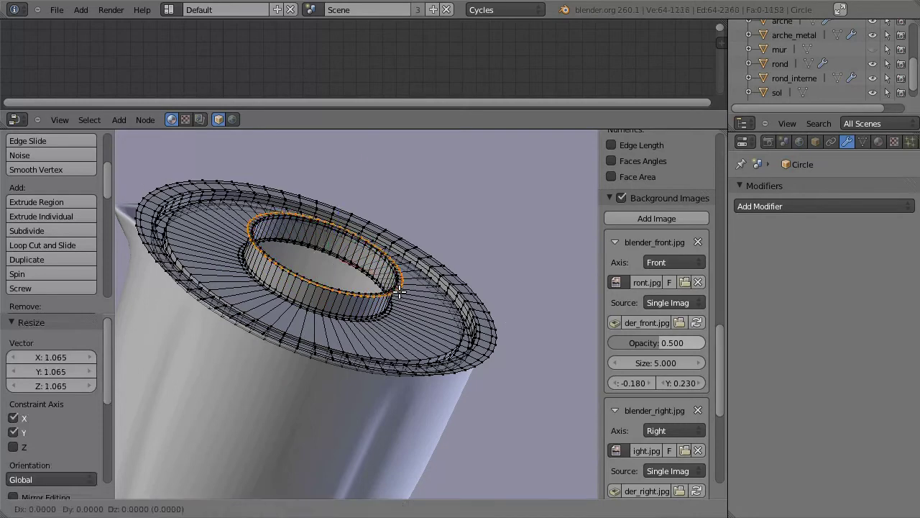
{"action": "right_click", "coordinate": [400, 292]}
{"action": "key", "text": "s"}
{"action": "left_click", "coordinate": [336, 350]}
- In front view, box-select the lid's upper vertices and lower them along Z
{"action": "key", "text": "KP_1"}
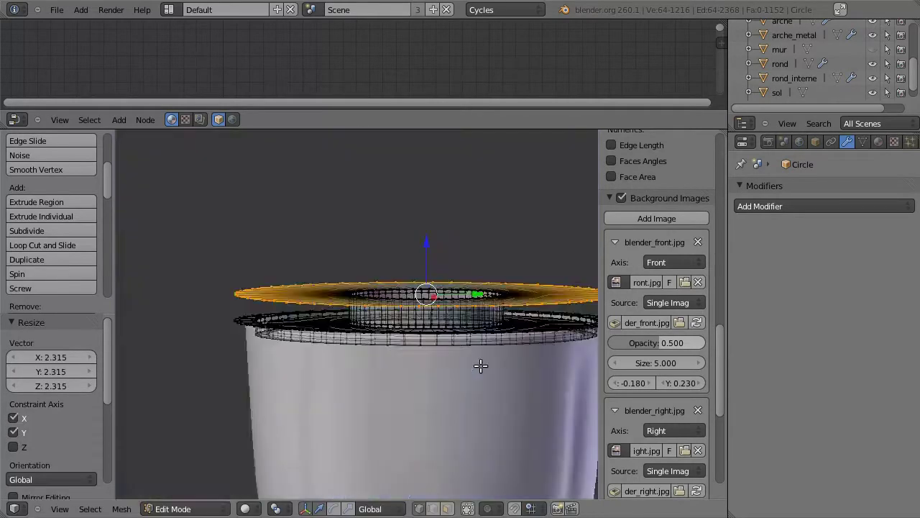
{"action": "middle_click_drag", "start_coordinate": [337, 351], "coordinate": [390, 332], "text": "shift"}
{"action": "key", "text": "a"}
{"action": "key", "text": "b"}
{"action": "left_click_drag", "start_coordinate": [180, 294], "coordinate": [570, 238]}
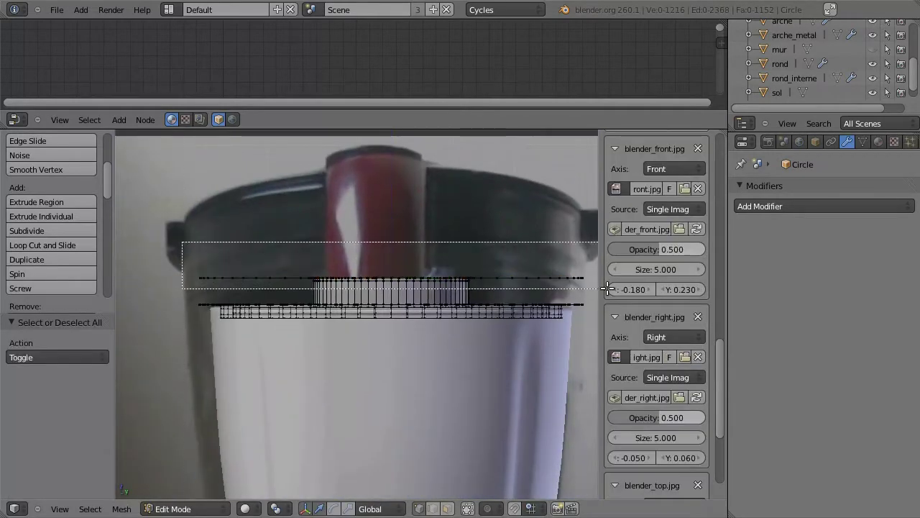
{"action": "key", "text": "g"}
{"action": "key", "text": "z"}
{"action": "left_click", "coordinate": [394, 245]}
- Add a Subdivision Surface modifier to the lid
{"action": "key", "text": "KP_7"}
{"action": "key", "text": "Tab"}
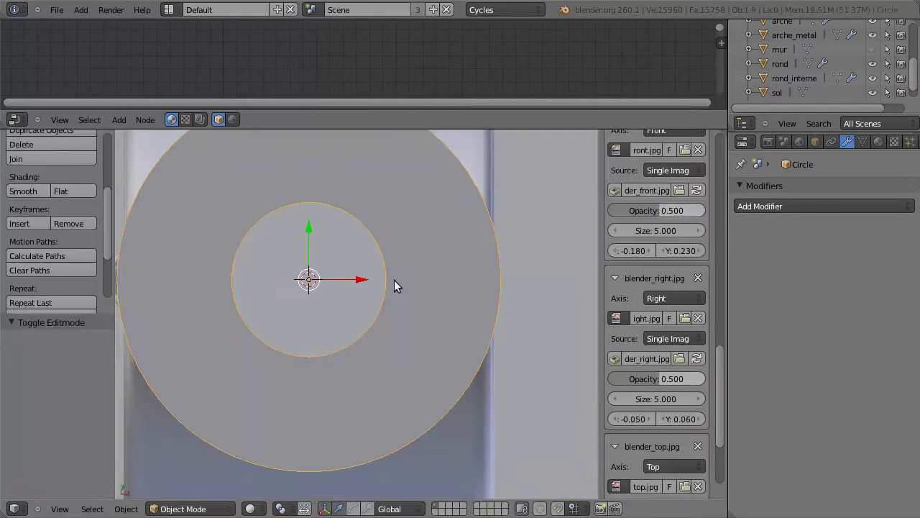
{"action": "left_click", "coordinate": [824, 207]}
{"action": "left_click", "coordinate": [633, 470]}
{"action": "key", "text": "Tab"}
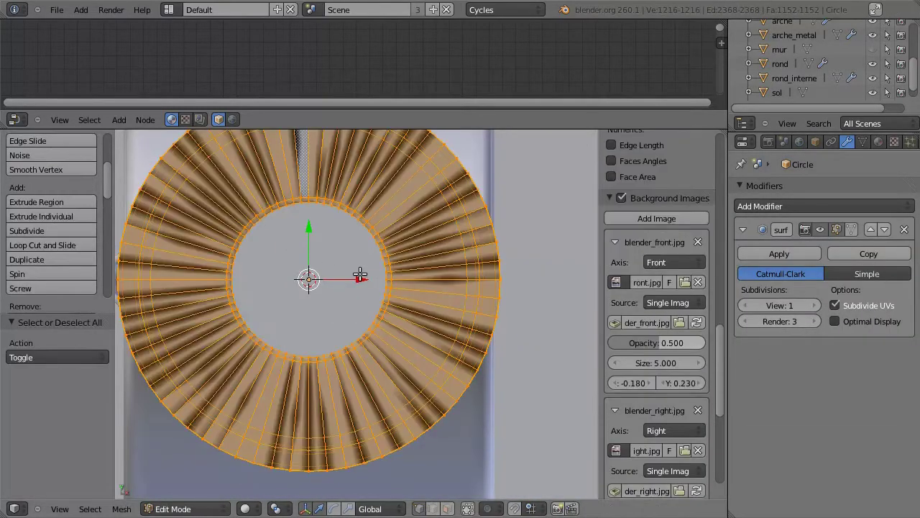
{"action": "key", "text": "Tab"}
- From the top view, delete three quarters of the ring, keeping one quarter
{"action": "mouse_move", "coordinate": [360, 275]}
{"action": "middle_mouse_down"}
{"action": "mouse_move", "coordinate": [324, 243]}
{"action": "mouse_move", "coordinate": [412, 282]}
{"action": "middle_mouse_up"}
{"action": "key", "text": "Tab"}
{"action": "key", "text": "KP_7"}
{"action": "key", "text": "a"}
{"action": "key", "text": "b"}
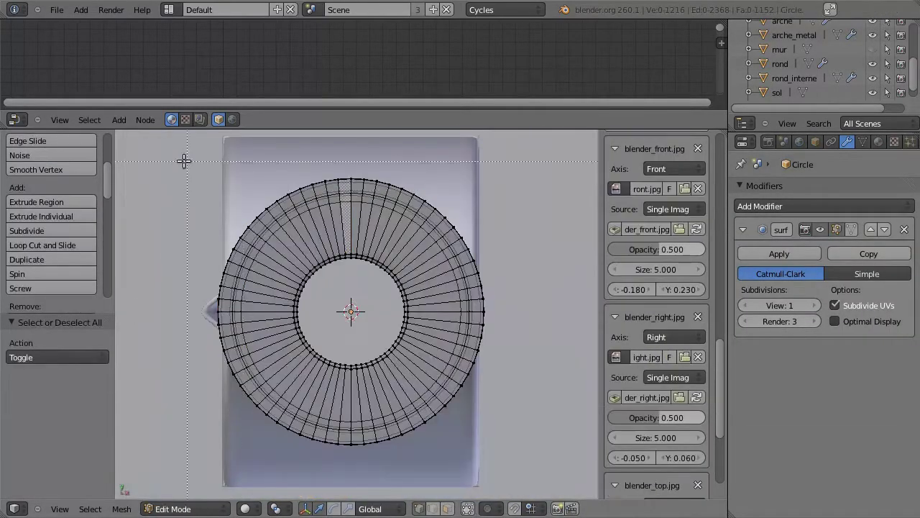
{"action": "left_click_drag", "start_coordinate": [526, 307], "coordinate": [526, 308]}
{"action": "key", "text": "b"}
{"action": "key", "text": "x"}
{"action": "left_click", "coordinate": [337, 416]}
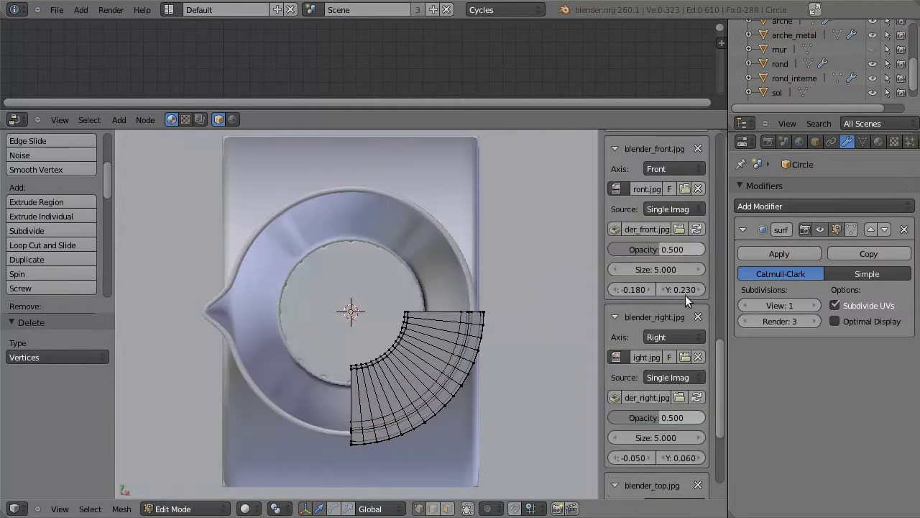
{"action": "left_click", "coordinate": [791, 206]}
- Add a Mirror modifier to rebuild the full ring from the quarter
{"action": "left_click", "coordinate": [597, 342]}
{"action": "left_click", "coordinate": [871, 354]}
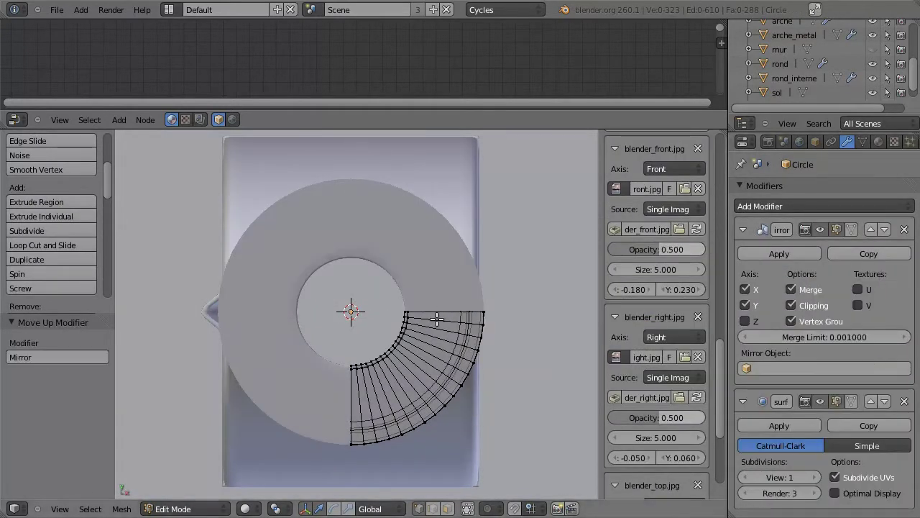
{"action": "middle_click_drag", "start_coordinate": [437, 320], "coordinate": [784, 56]}
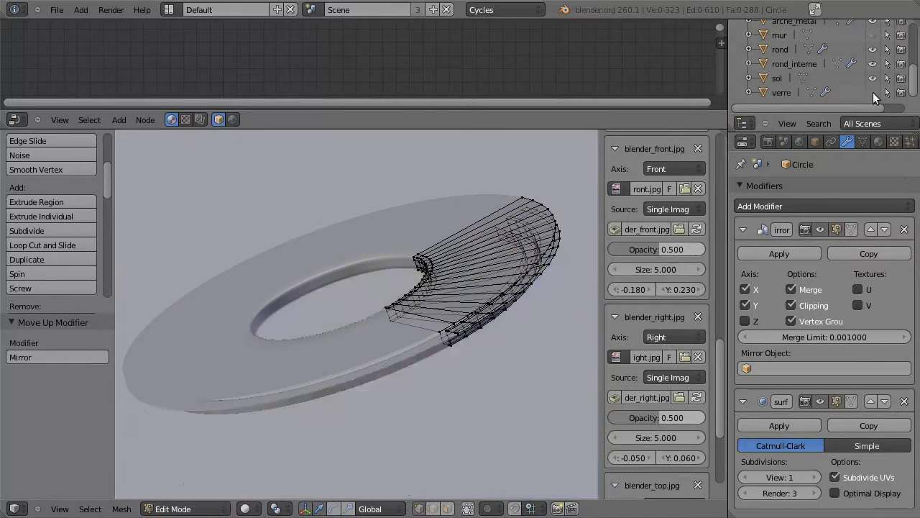
{"action": "mouse_move", "coordinate": [873, 92]}
{"action": "middle_mouse_down"}
{"action": "mouse_move", "coordinate": [263, 328]}
{"action": "mouse_move", "coordinate": [391, 292]}
{"action": "middle_mouse_up"}
{"action": "scroll", "coordinate": [373, 310], "scroll_direction": "up", "scroll_amount": 4}
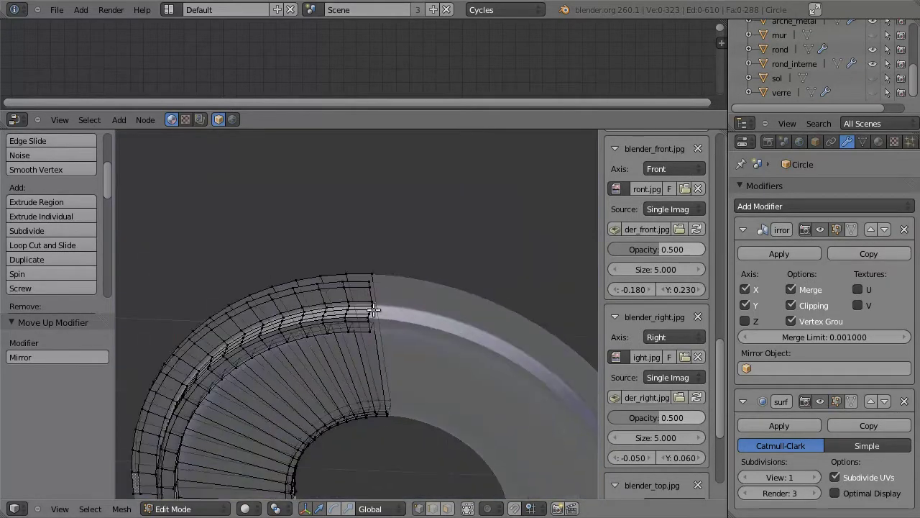
- Cut an edge loop near the outer edge and fill the gaps in the ring with faces
{"action": "left_click", "coordinate": [374, 277]}
{"action": "scroll", "coordinate": [376, 267], "scroll_direction": "up", "scroll_amount": 2}
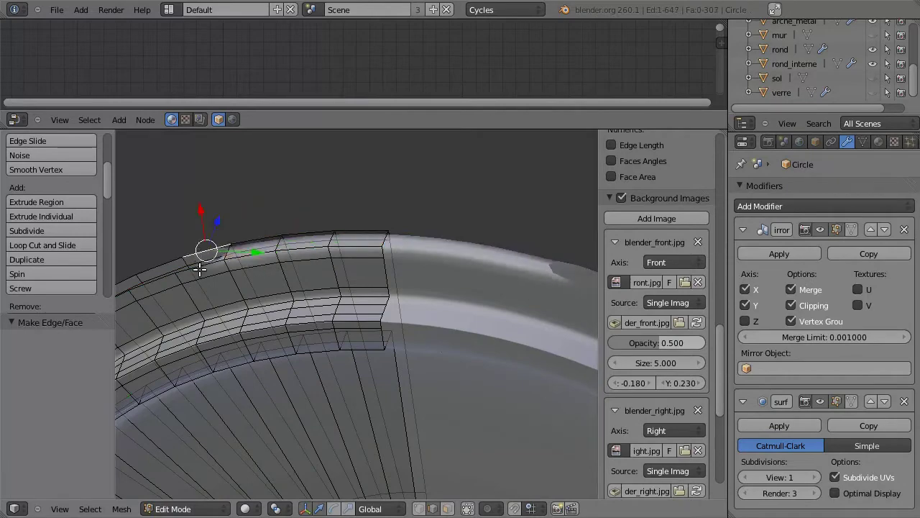
{"action": "mouse_move", "coordinate": [200, 268]}
{"action": "middle_mouse_down"}
{"action": "mouse_move", "coordinate": [252, 246]}
{"action": "mouse_move", "coordinate": [392, 219]}
{"action": "middle_mouse_up"}
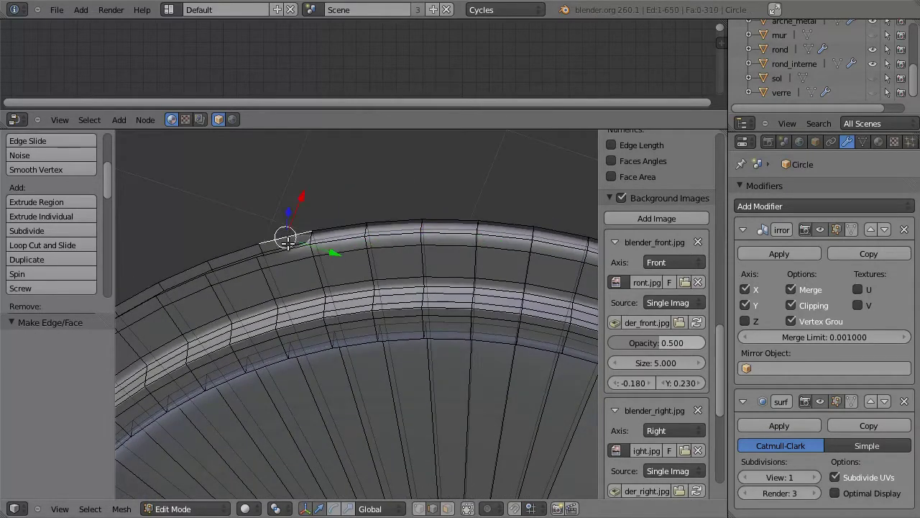
{"action": "key", "text": "f"}
{"action": "middle_click_drag", "start_coordinate": [234, 265], "coordinate": [355, 194]}
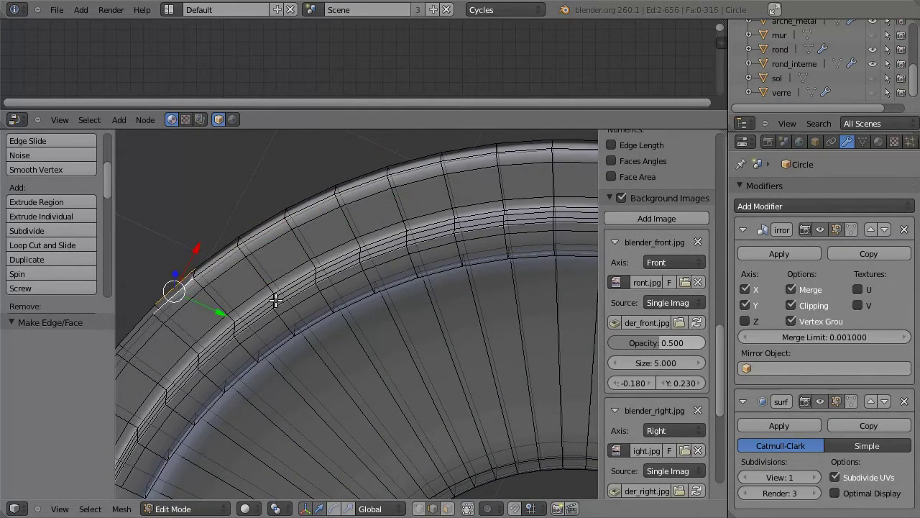
{"action": "key", "text": "f"}
{"action": "mouse_move", "coordinate": [276, 301]}
{"action": "middle_mouse_down"}
{"action": "mouse_move", "coordinate": [271, 273]}
{"action": "mouse_move", "coordinate": [306, 237]}
{"action": "middle_mouse_up"}
{"action": "key", "text": "f"}
{"action": "middle_click_drag", "start_coordinate": [356, 216], "coordinate": [425, 256]}
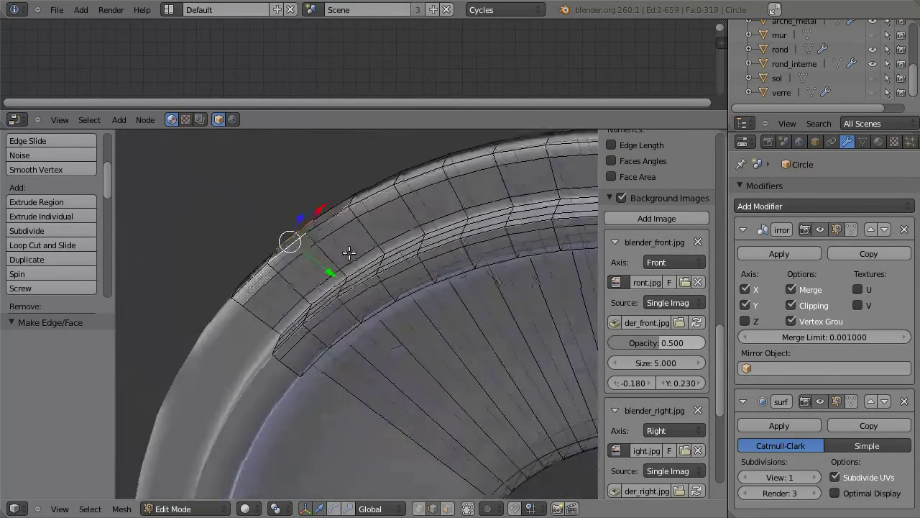
- Select the bottom edge loop of the ring and lower it slightly
{"action": "key", "text": "Tab"}
{"action": "key", "text": "Tab"}
{"action": "key", "text": "a"}
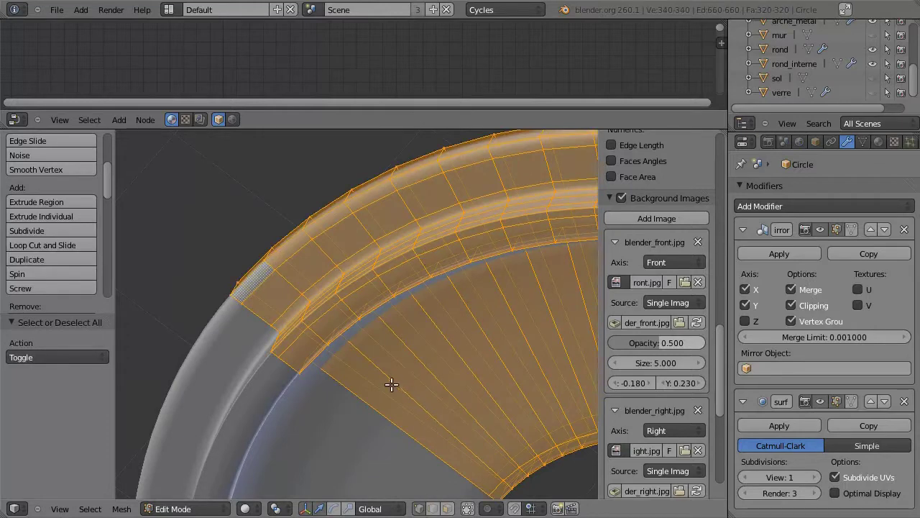
{"action": "key", "text": "Tab"}
{"action": "mouse_move", "coordinate": [392, 385]}
{"action": "middle_mouse_down"}
{"action": "mouse_move", "coordinate": [404, 354]}
{"action": "mouse_move", "coordinate": [281, 302]}
{"action": "mouse_move", "coordinate": [246, 329]}
{"action": "middle_mouse_up"}
{"action": "key", "text": "Tab"}
{"action": "right_click", "coordinate": [246, 329], "text": "alt"}
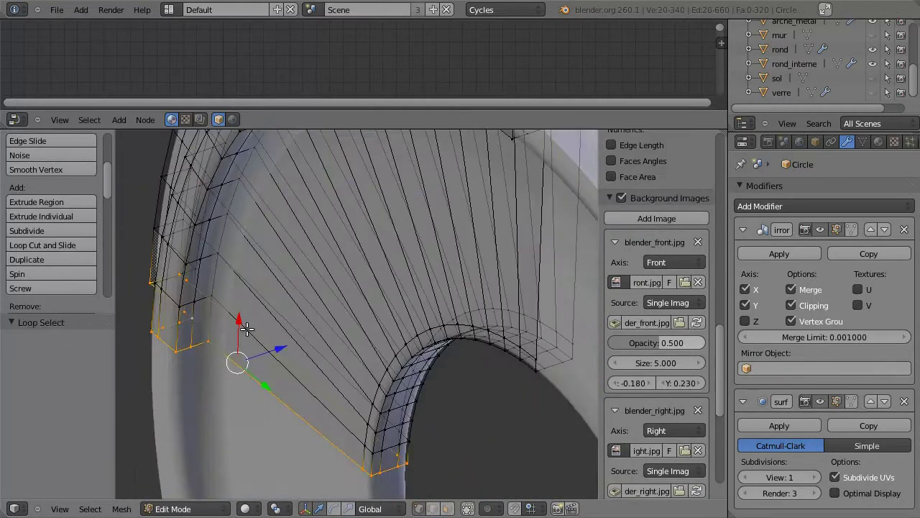
{"action": "middle_click_drag", "start_coordinate": [307, 281], "coordinate": [376, 241]}
{"action": "key", "text": "g"}
{"action": "left_click", "coordinate": [367, 245]}
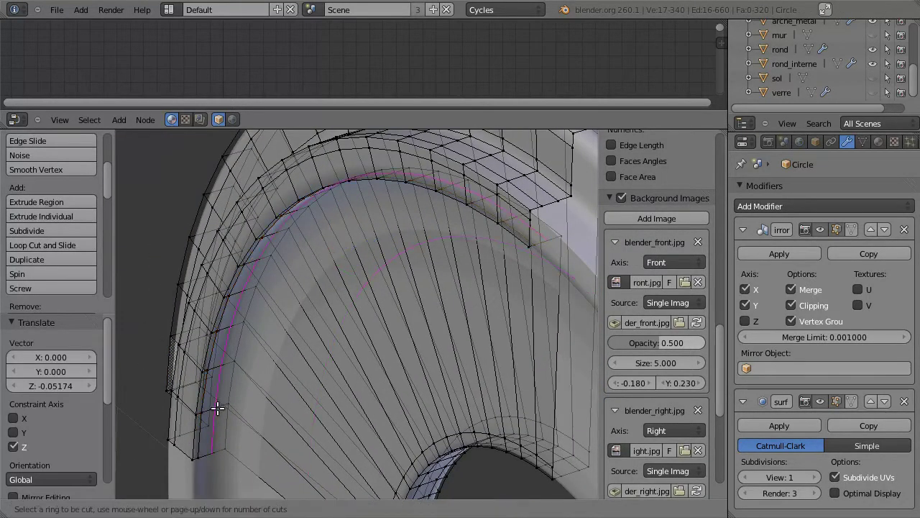
- Add two more edge loops to the ring and exit Edit Mode
{"action": "key", "text": "ctrl+r"}
{"action": "left_click", "coordinate": [246, 420]}
{"action": "key", "text": "ctrl+r"}
{"action": "left_click", "coordinate": [314, 345]}
{"action": "mouse_move", "coordinate": [314, 346]}
{"action": "middle_mouse_down"}
{"action": "mouse_move", "coordinate": [318, 318]}
{"action": "mouse_move", "coordinate": [381, 268]}
{"action": "mouse_move", "coordinate": [250, 357]}
{"action": "mouse_move", "coordinate": [398, 408]}
{"action": "middle_mouse_up"}
{"action": "key", "text": "a"}
{"action": "key", "text": "Tab"}
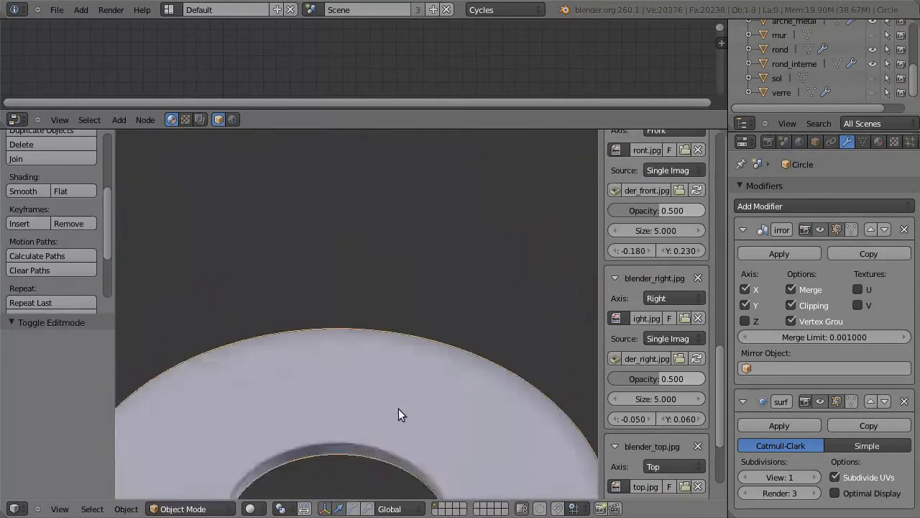
- Create the noir material with a black diffuse colour and add a Glossy BSDF node
{"action": "scroll", "coordinate": [398, 409], "scroll_direction": "down", "scroll_amount": 3}
{"action": "left_click", "coordinate": [877, 142]}
{"action": "left_click", "coordinate": [791, 237]}
{"action": "left_click", "coordinate": [832, 304]}
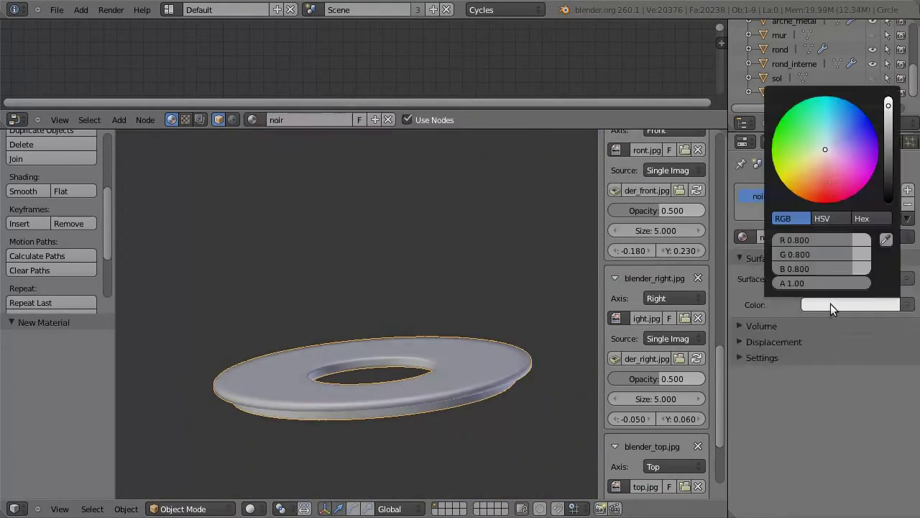
{"action": "left_click_drag", "start_coordinate": [887, 127], "coordinate": [832, 464]}
{"action": "scroll", "coordinate": [390, 57], "scroll_direction": "down", "scroll_amount": 2}
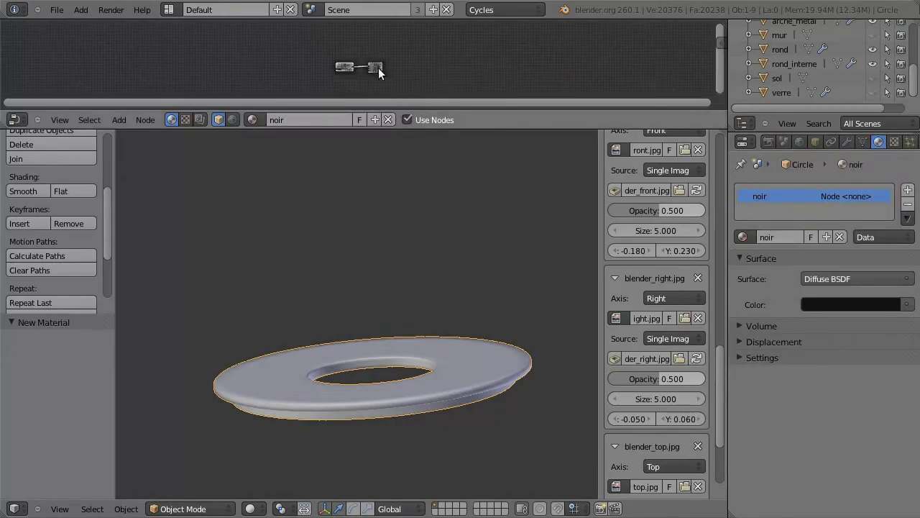
{"action": "key", "text": "ctrl+Up"}
{"action": "key", "text": "shift+a"}
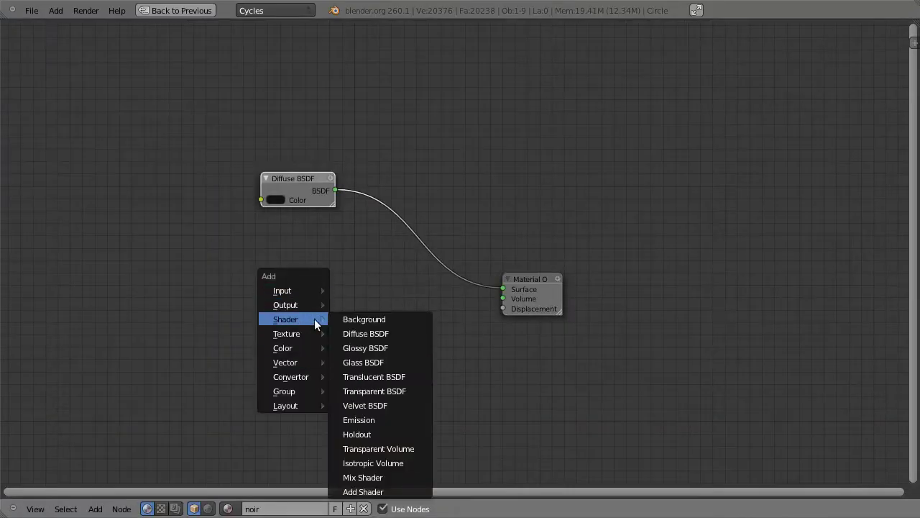
{"action": "left_click", "coordinate": [365, 348]}
{"action": "left_click", "coordinate": [292, 249]}
- Mix the Glossy BSDF in through a Mix Shader at Fac 0.050, then render the scene
{"action": "key", "text": "shift+a"}
{"action": "left_click", "coordinate": [449, 297]}
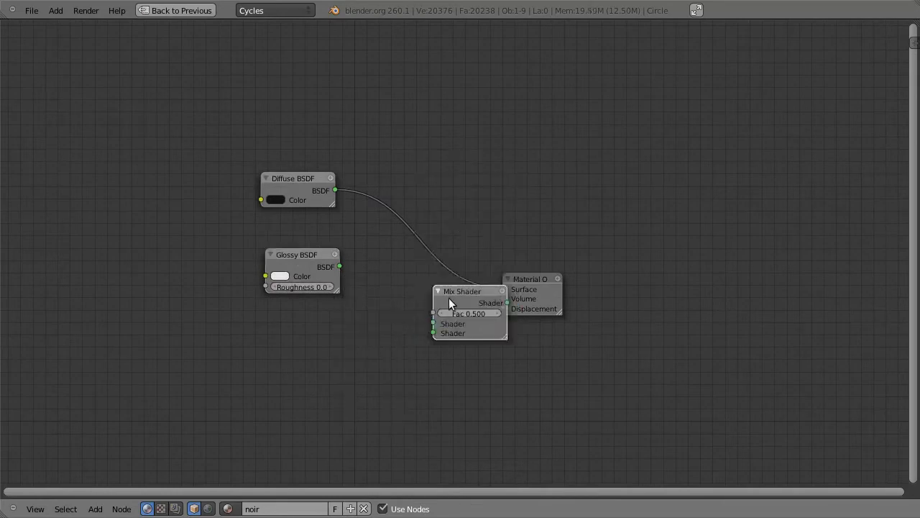
{"action": "left_click", "coordinate": [417, 208]}
{"action": "left_click_drag", "start_coordinate": [381, 244], "coordinate": [343, 266]}
{"action": "scroll", "coordinate": [373, 237], "scroll_direction": "up", "scroll_amount": 3}
{"action": "left_click", "coordinate": [399, 205]}
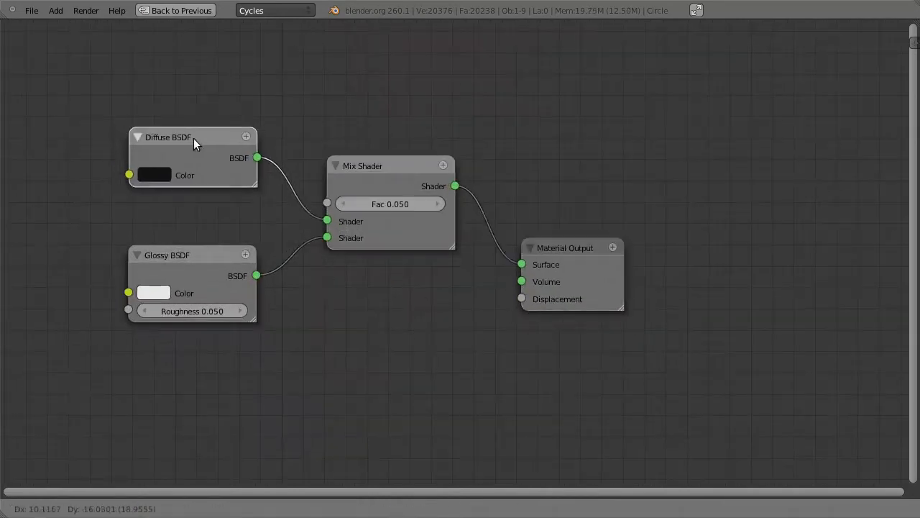
{"action": "key", "text": "ctrl+Up"}
{"action": "key", "text": "F12"}
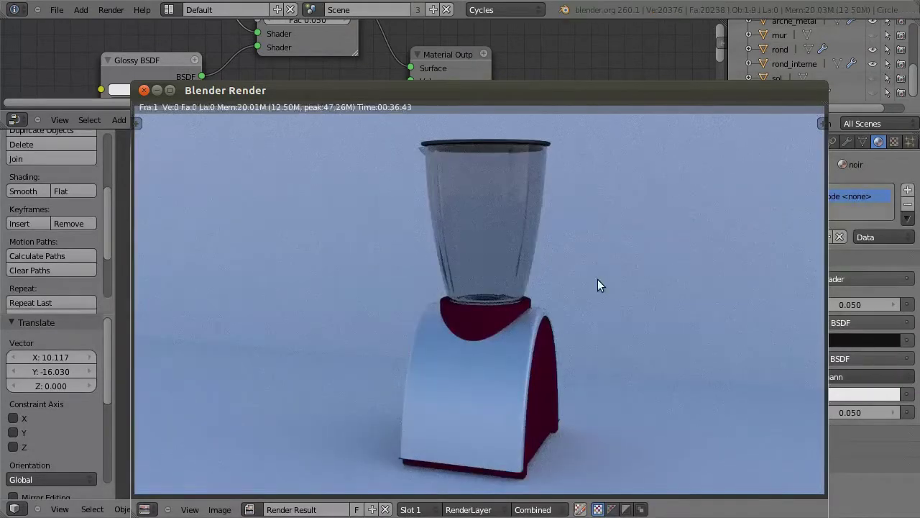
- Close the render, unhide verre, and edit the arche mesh from the front view
{"action": "key", "text": "Escape"}
{"action": "left_click", "coordinate": [873, 92]}
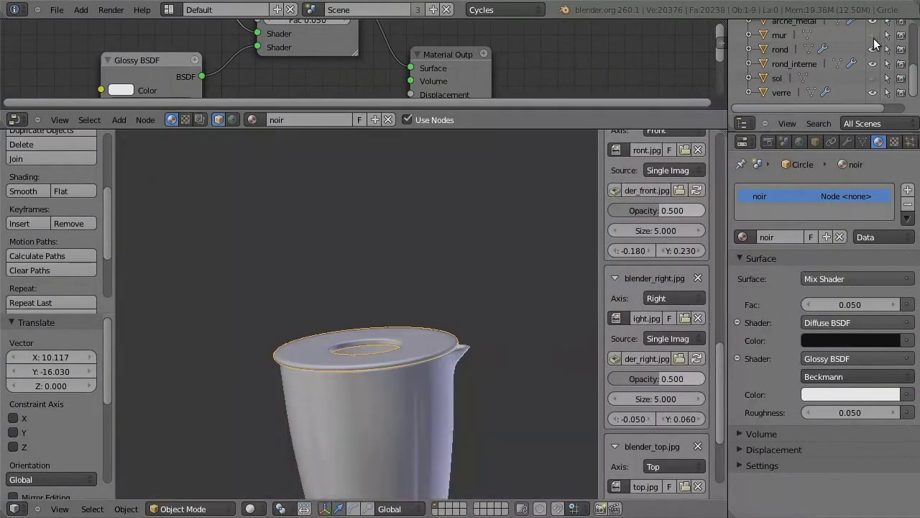
{"action": "left_click", "coordinate": [784, 82]}
{"action": "scroll", "coordinate": [355, 333], "scroll_direction": "up", "scroll_amount": 5}
{"action": "key", "text": "Tab"}
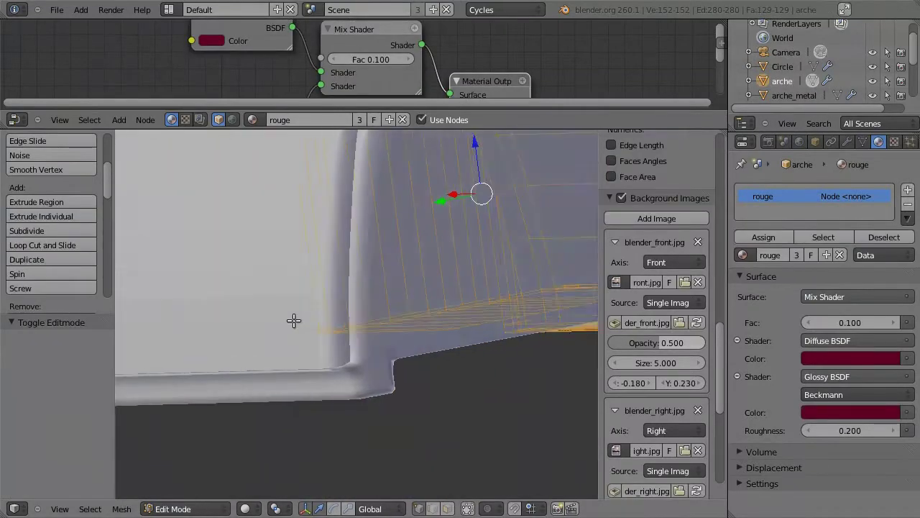
{"action": "middle_click_drag", "start_coordinate": [276, 312], "coordinate": [351, 324]}
{"action": "key", "text": "KP_1"}
- Select the arch's bottom edge loops and lower the strip 0.08985 along Z
{"action": "right_click", "coordinate": [282, 288], "text": "alt"}
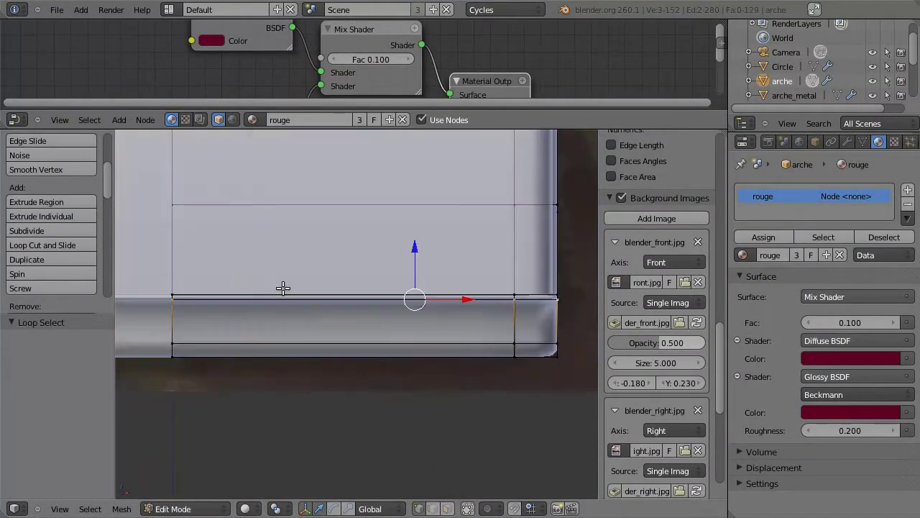
{"action": "right_click", "coordinate": [460, 305], "text": "ctrl+alt"}
{"action": "left_click_drag", "start_coordinate": [415, 249], "coordinate": [423, 259]}
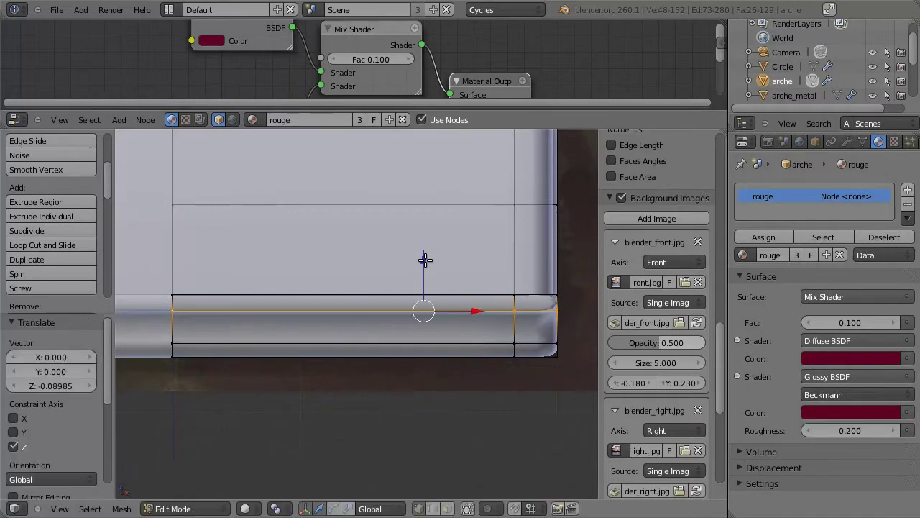
{"action": "middle_click_drag", "start_coordinate": [423, 259], "coordinate": [453, 258]}
- Add a supporting loop cut to the arch base and recalculate its normals
{"action": "key", "text": "ctrl+r"}
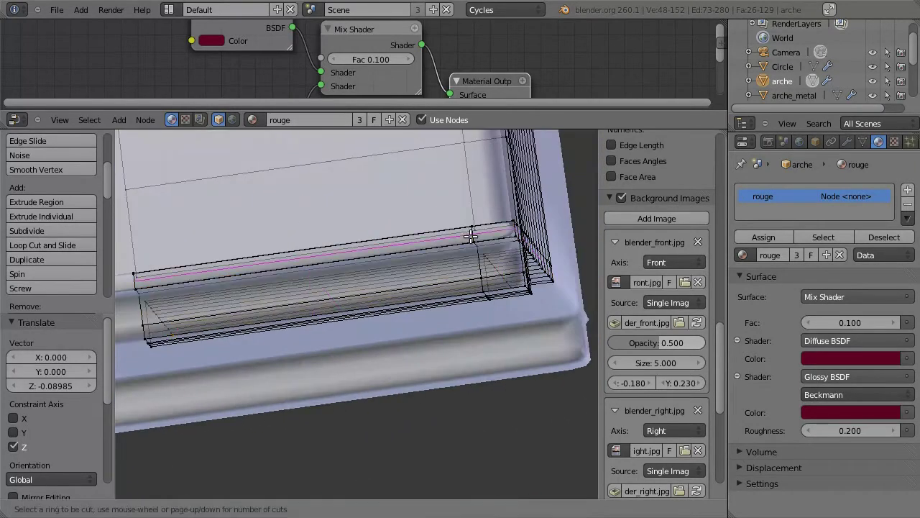
{"action": "left_click", "coordinate": [471, 237]}
{"action": "left_click", "coordinate": [509, 247]}
{"action": "key", "text": "a"}
{"action": "key", "text": "a"}
{"action": "key", "text": "ctrl+n"}
{"action": "mouse_move", "coordinate": [417, 251]}
{"action": "middle_mouse_down"}
{"action": "mouse_move", "coordinate": [485, 294]}
{"action": "mouse_move", "coordinate": [479, 280]}
{"action": "mouse_move", "coordinate": [418, 280]}
{"action": "mouse_move", "coordinate": [256, 307]}
{"action": "mouse_move", "coordinate": [232, 241]}
{"action": "mouse_move", "coordinate": [310, 296]}
{"action": "middle_mouse_up"}
{"action": "key", "text": "Tab"}
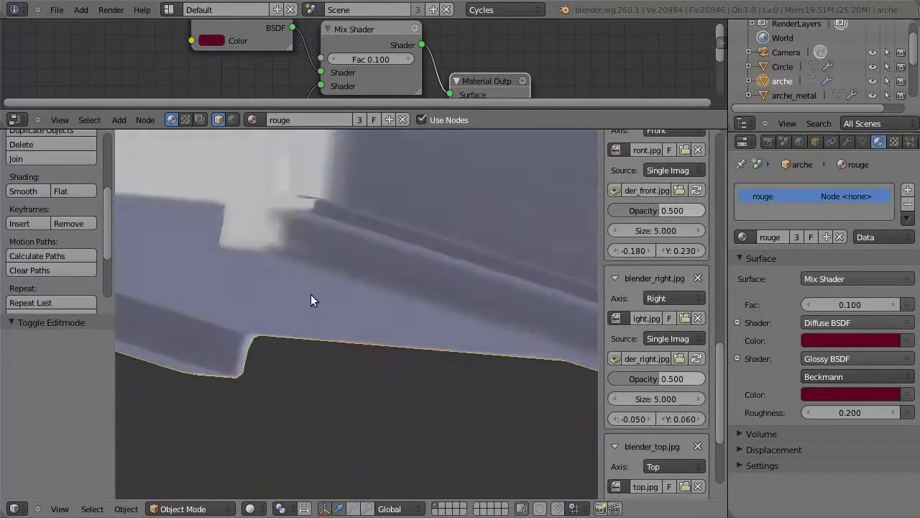
- Apply Shade Smooth to the arch and view the whole blender model
{"action": "left_click", "coordinate": [23, 190]}
{"action": "scroll", "coordinate": [348, 188], "scroll_direction": "down", "scroll_amount": 5}
{"action": "scroll", "coordinate": [429, 343], "scroll_direction": "down", "scroll_amount": 3}
{"action": "mouse_move", "coordinate": [429, 342]}
{"action": "middle_mouse_down"}
{"action": "mouse_move", "coordinate": [437, 249]}
{"action": "mouse_move", "coordinate": [405, 338]}
{"action": "middle_mouse_up"}
- Select the Circle lid ring and apply its Mirror modifier
{"action": "right_click", "coordinate": [375, 195]}
{"action": "key", "text": "Tab"}
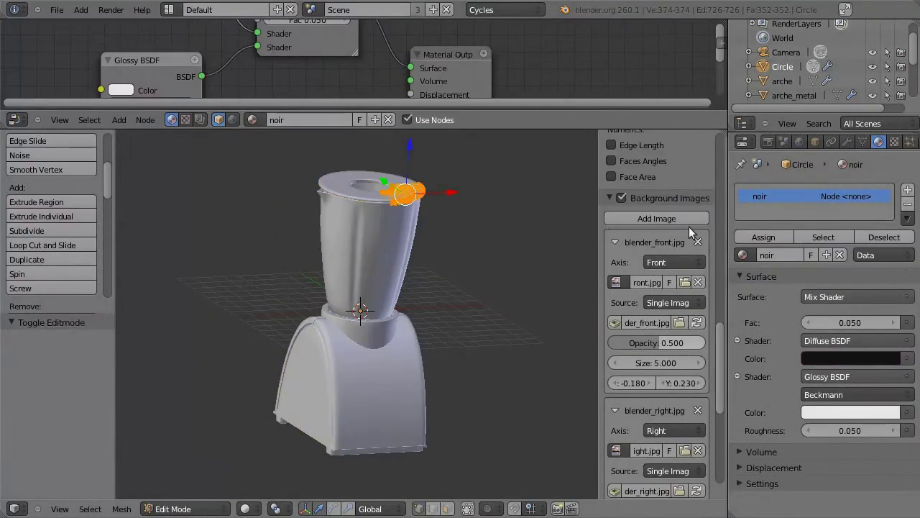
{"action": "key", "text": "Tab"}
{"action": "left_click", "coordinate": [847, 142]}
{"action": "left_click", "coordinate": [779, 253]}
{"action": "key", "text": "KP_1"}
{"action": "scroll", "coordinate": [321, 210], "scroll_direction": "up", "scroll_amount": 2}
- With proportional editing on, pull the ring's left vertex out along X into a spout
{"action": "key", "text": "Tab"}
{"action": "middle_click_drag", "start_coordinate": [321, 211], "coordinate": [309, 309]}
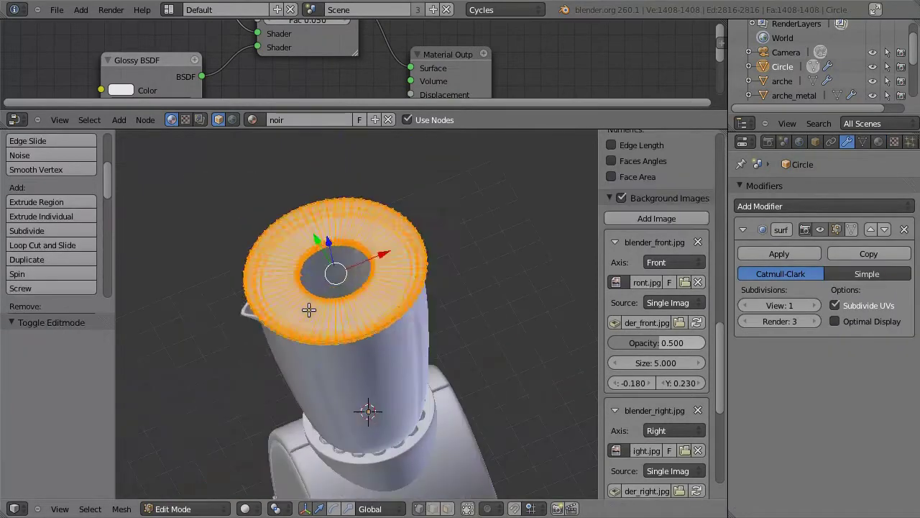
{"action": "key", "text": "KP_7"}
{"action": "key", "text": "a"}
{"action": "scroll", "coordinate": [309, 310], "scroll_direction": "up", "scroll_amount": 5}
{"action": "right_click", "coordinate": [304, 308]}
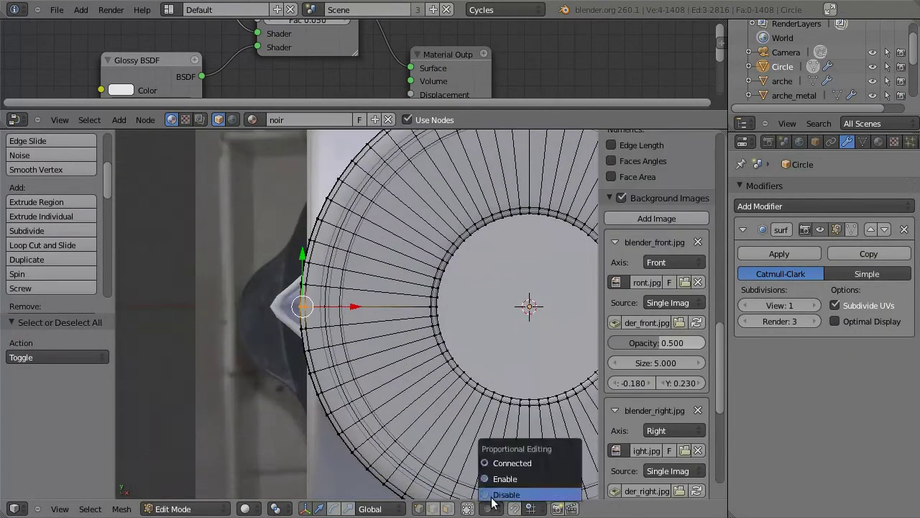
{"action": "left_click", "coordinate": [505, 478]}
{"action": "key", "text": "g"}
{"action": "key", "text": "x"}
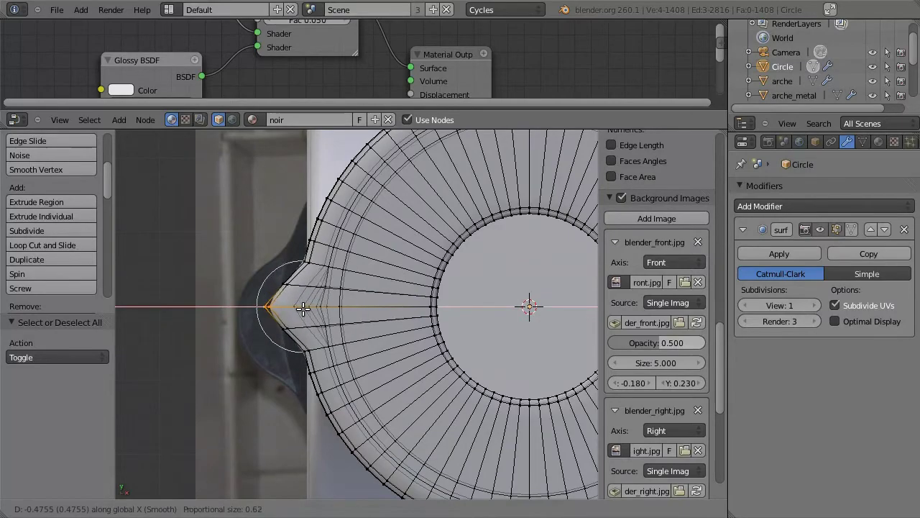
{"action": "left_click", "coordinate": [314, 307]}
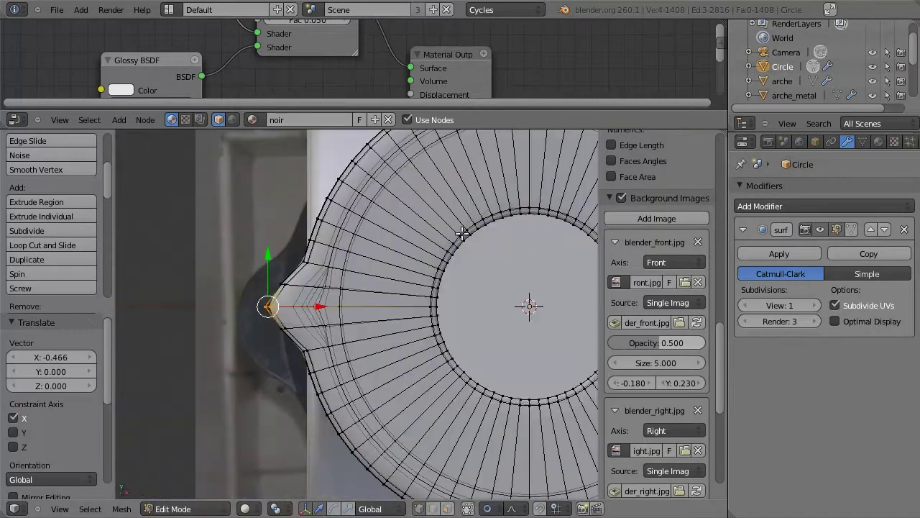
- Select the ring's back-edge vertices and push them slightly outward along Y
{"action": "scroll", "coordinate": [462, 256], "scroll_direction": "up", "scroll_amount": 4}
{"action": "scroll", "coordinate": [461, 256], "scroll_direction": "down", "scroll_amount": 3}
{"action": "middle_click_drag", "start_coordinate": [290, 285], "coordinate": [305, 261]}
{"action": "key", "text": "KP_7"}
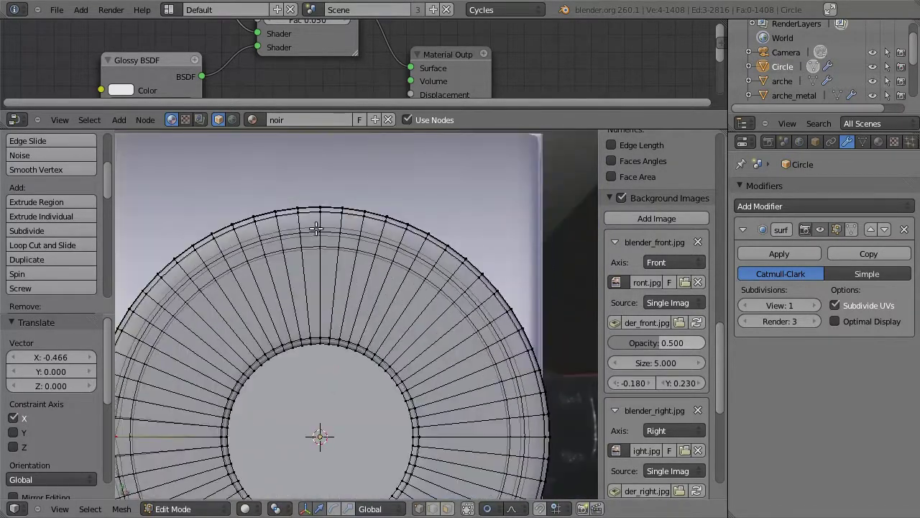
{"action": "key", "text": "a"}
{"action": "left_click_drag", "start_coordinate": [295, 193], "coordinate": [346, 219]}
{"action": "left_click", "coordinate": [489, 509]}
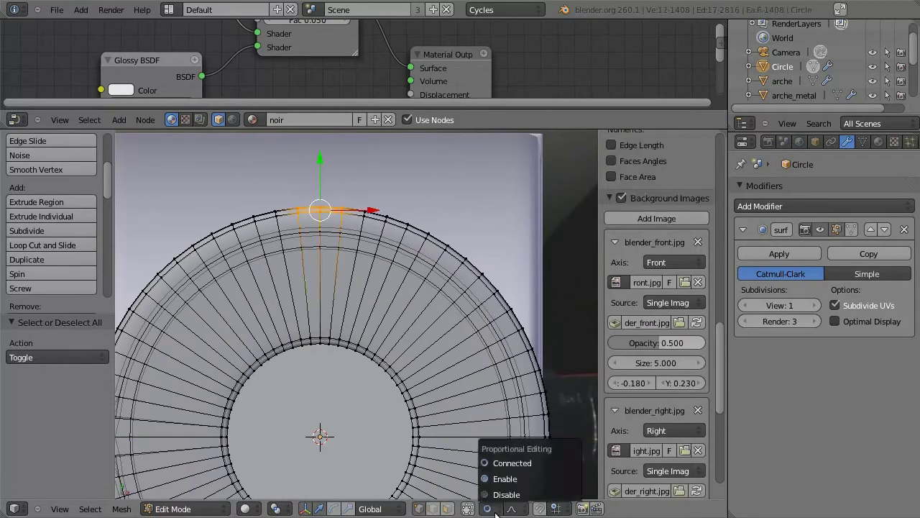
{"action": "left_click_drag", "start_coordinate": [318, 172], "coordinate": [319, 159]}
{"action": "left_click", "coordinate": [320, 157]}
- In a maximised 3D view, begin scaling the selected rim strips, excluding the Z axis
{"action": "scroll", "coordinate": [304, 408], "scroll_direction": "down", "scroll_amount": 5, "text": "shift"}
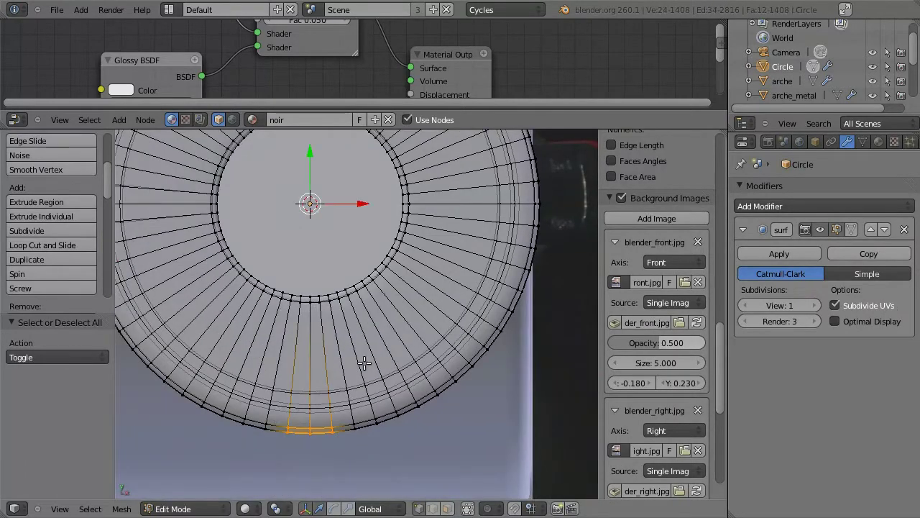
{"action": "key", "text": "ctrl+Up"}
{"action": "scroll", "coordinate": [432, 302], "scroll_direction": "up", "scroll_amount": 3, "text": "shift"}
{"action": "key", "text": "s"}
{"action": "key", "text": "shift+z"}
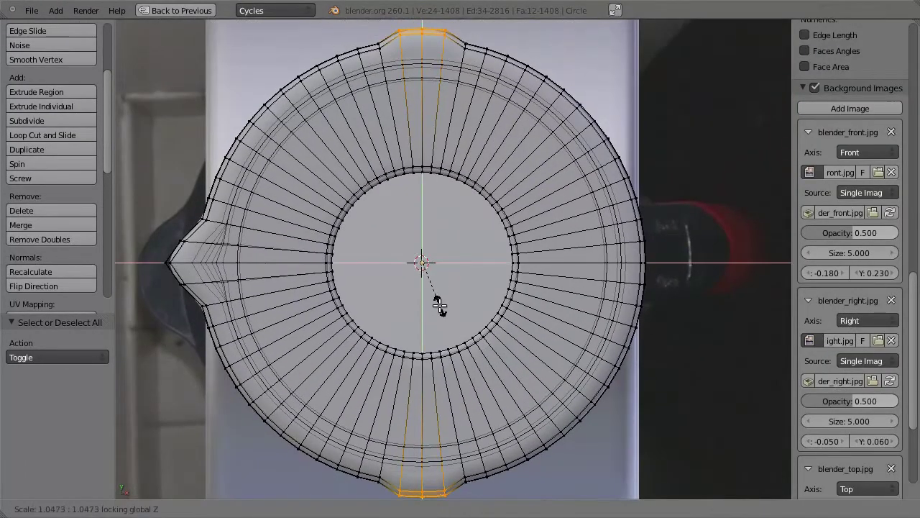
- Widen the spout strips to 1.047 and extrude the ring's rim down 0.236 along Z
{"action": "left_click", "coordinate": [439, 306]}
{"action": "key", "text": "KP_1"}
{"action": "middle_click_drag", "start_coordinate": [439, 306], "coordinate": [313, 219]}
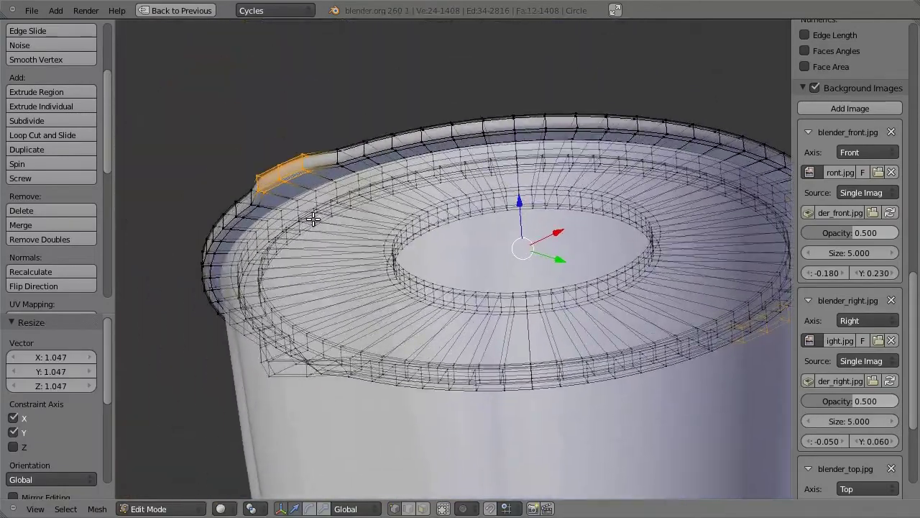
{"action": "middle_click_drag", "start_coordinate": [502, 213], "coordinate": [607, 263]}
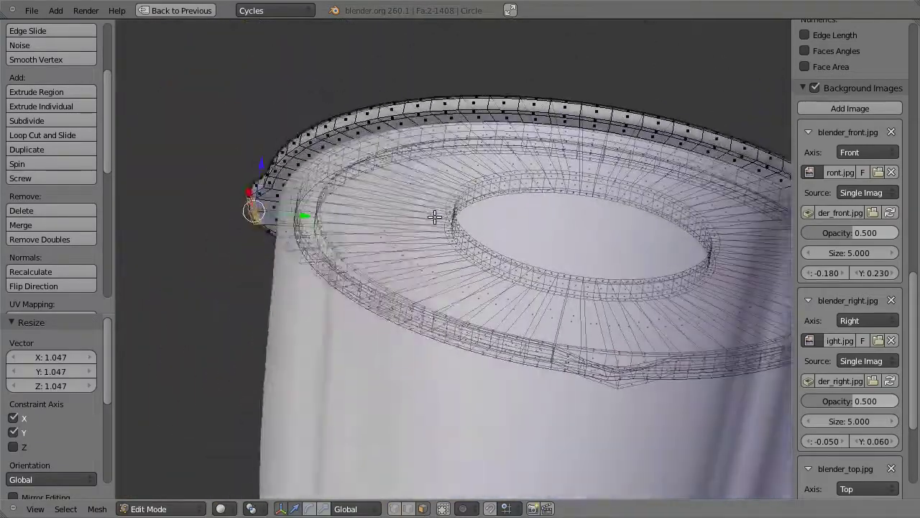
{"action": "key", "text": "KP_1"}
{"action": "key", "text": "e"}
{"action": "key", "text": "z"}
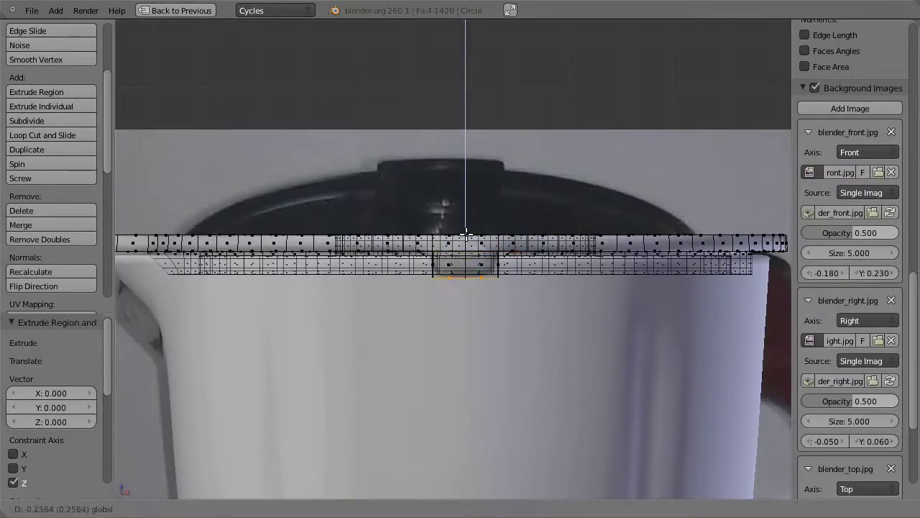
{"action": "left_click", "coordinate": [506, 476]}
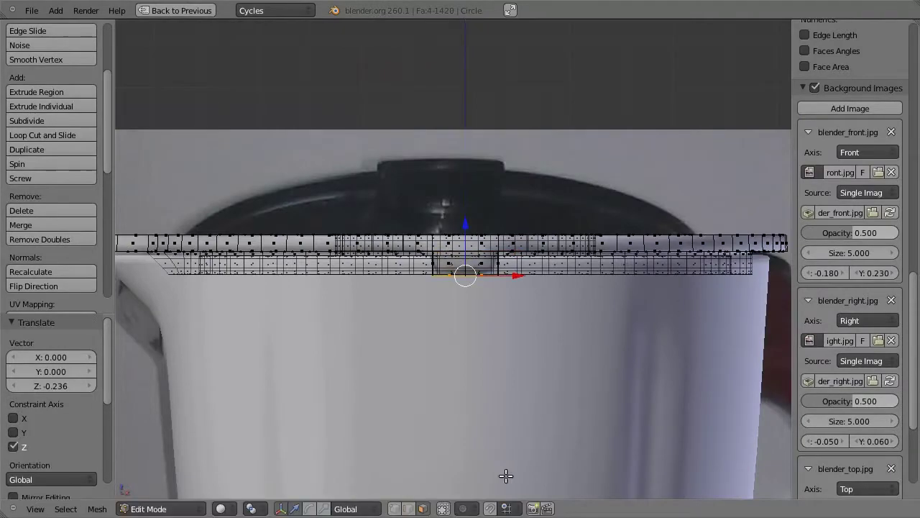
- Add a loop cut near the rim and select the vertices for the small tab
{"action": "left_click", "coordinate": [433, 271]}
{"action": "mouse_move", "coordinate": [432, 271]}
{"action": "middle_mouse_down"}
{"action": "mouse_move", "coordinate": [369, 256]}
{"action": "mouse_move", "coordinate": [353, 283]}
{"action": "mouse_move", "coordinate": [534, 302]}
{"action": "mouse_move", "coordinate": [561, 181]}
{"action": "middle_mouse_up"}
{"action": "key", "text": "KP_7"}
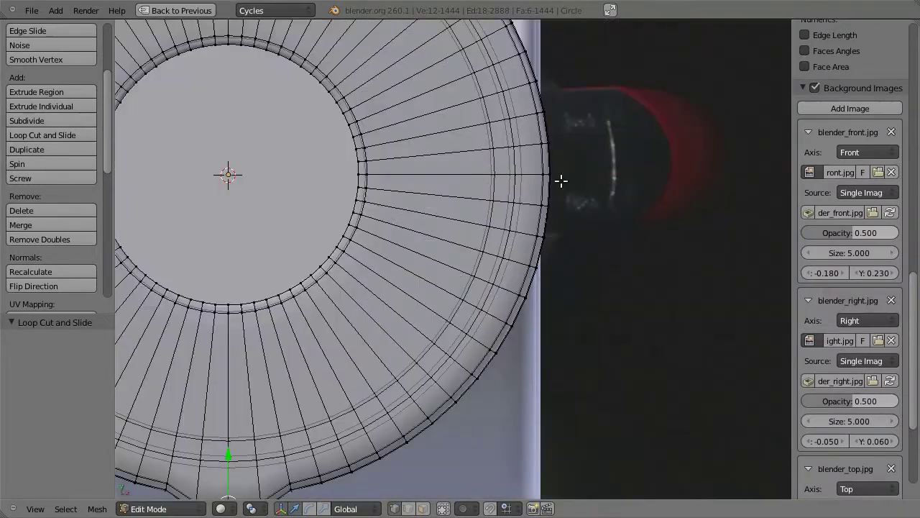
{"action": "right_click", "coordinate": [540, 144], "text": "alt"}
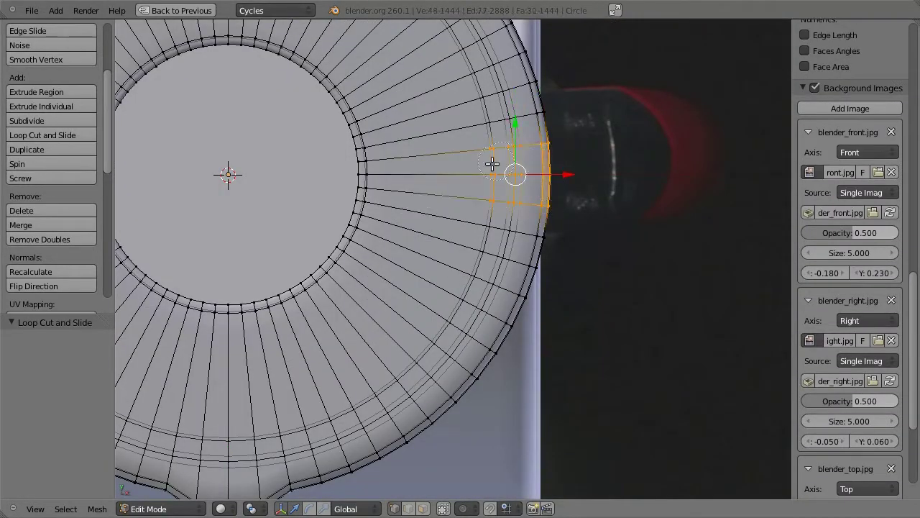
{"action": "key", "text": "KP_1"}
{"action": "scroll", "coordinate": [523, 267], "scroll_direction": "up", "scroll_amount": 2}
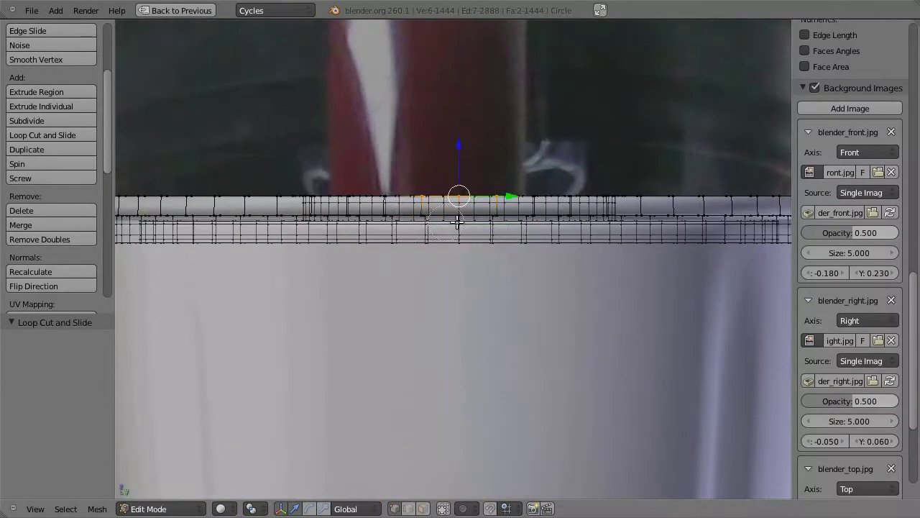
{"action": "mouse_move", "coordinate": [501, 273]}
{"action": "middle_mouse_down"}
{"action": "mouse_move", "coordinate": [503, 390]}
{"action": "mouse_move", "coordinate": [468, 350]}
{"action": "mouse_move", "coordinate": [441, 174]}
{"action": "middle_mouse_up"}
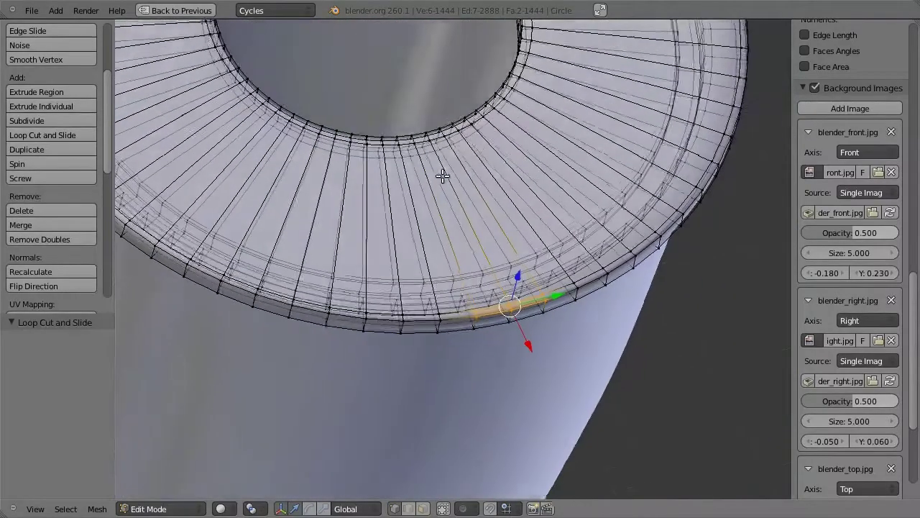
{"action": "right_click", "coordinate": [444, 141], "text": "shift"}
{"action": "scroll", "coordinate": [439, 142], "scroll_direction": "up", "scroll_amount": 3}
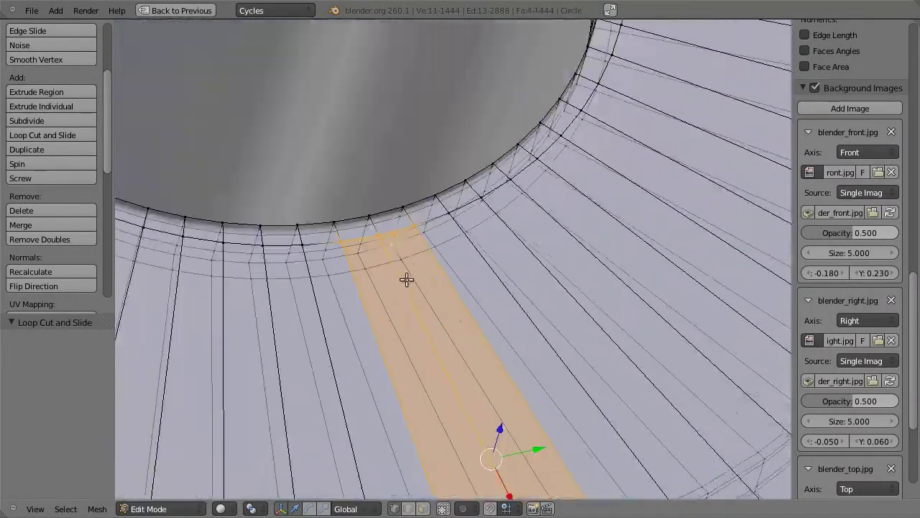
{"action": "scroll", "coordinate": [404, 281], "scroll_direction": "up", "scroll_amount": 2}
- Extrude the selected strip up 0.05 into a ridge, fine-tune its height, and exit Edit Mode
{"action": "key", "text": "KP_1"}
{"action": "key", "text": "e"}
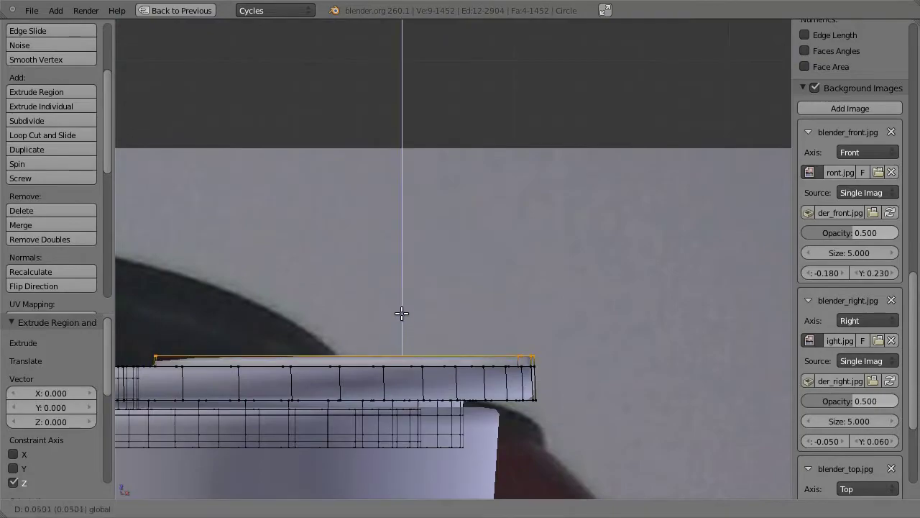
{"action": "left_click", "coordinate": [402, 312]}
{"action": "middle_click_drag", "start_coordinate": [403, 312], "coordinate": [266, 357]}
{"action": "left_click_drag", "start_coordinate": [168, 333], "coordinate": [171, 336]}
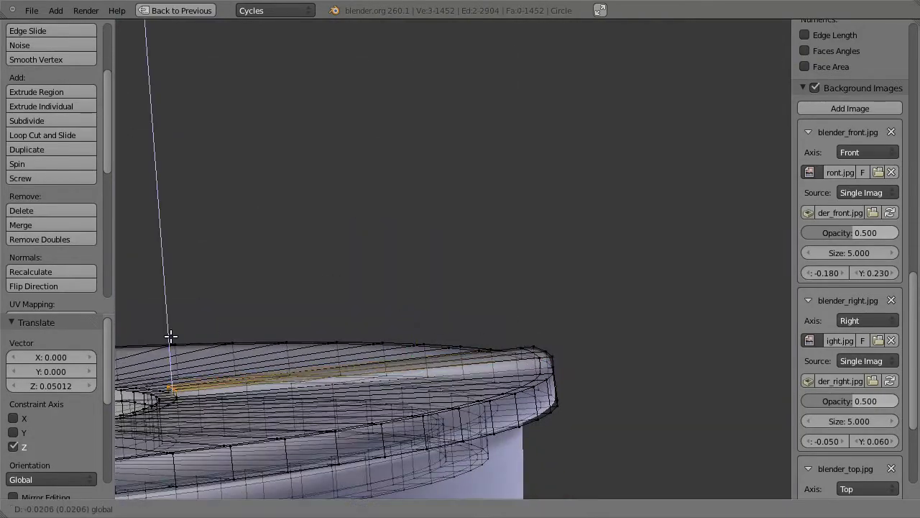
{"action": "left_click", "coordinate": [172, 337]}
{"action": "middle_click_drag", "start_coordinate": [172, 337], "coordinate": [582, 312]}
{"action": "key", "text": "g"}
{"action": "key", "text": "z"}
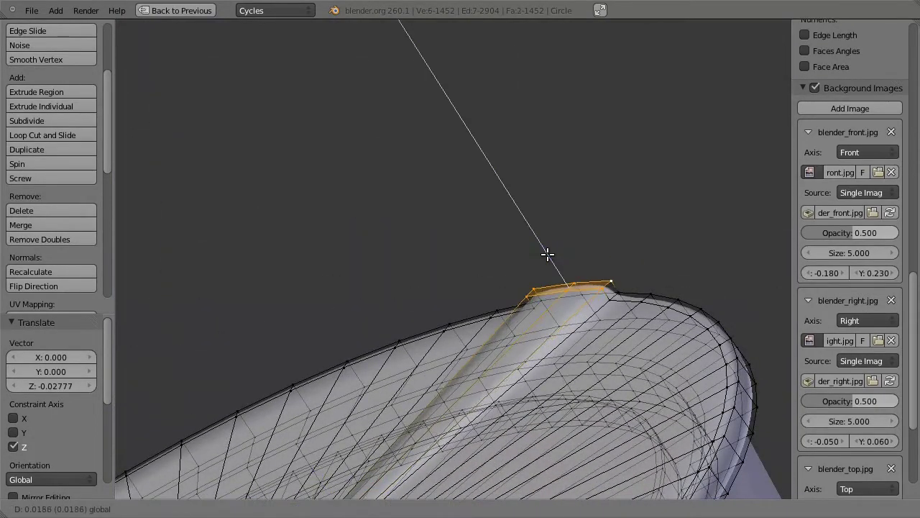
{"action": "left_click", "coordinate": [548, 252]}
{"action": "mouse_move", "coordinate": [548, 252]}
{"action": "middle_mouse_down"}
{"action": "mouse_move", "coordinate": [267, 364]}
{"action": "mouse_move", "coordinate": [298, 317]}
{"action": "mouse_move", "coordinate": [291, 370]}
{"action": "mouse_move", "coordinate": [362, 310]}
{"action": "mouse_move", "coordinate": [322, 322]}
{"action": "middle_mouse_up"}
{"action": "key", "text": "Tab"}
- Restore the normal layout and duplicate the lid in place as the 'bouchon' object
{"action": "key", "text": "ctrl+Up"}
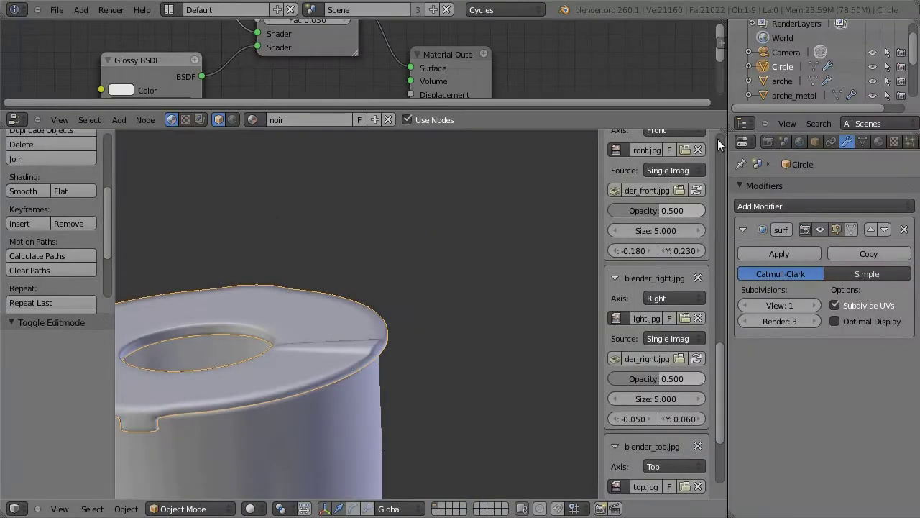
{"action": "key", "text": "shift+d"}
{"action": "key", "text": "Escape"}
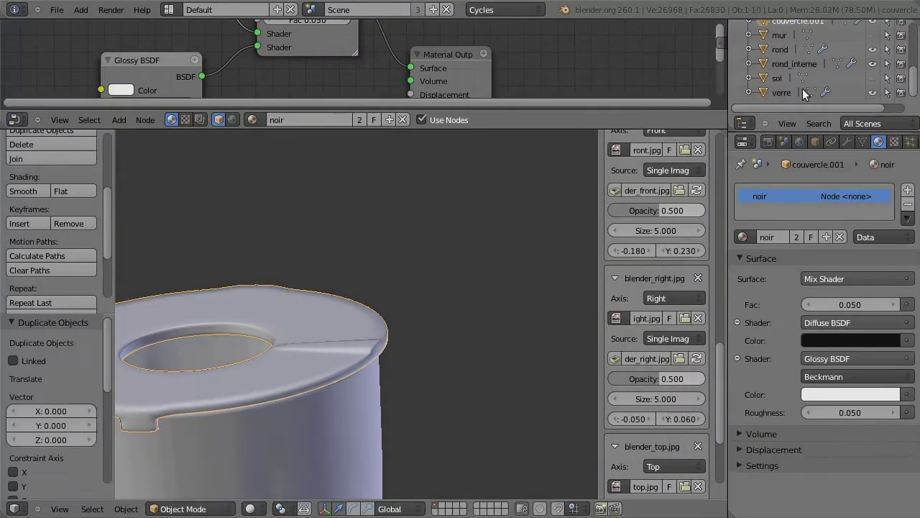
{"action": "type", "text": "bouchon"}
{"action": "key", "text": "Return"}
{"action": "key", "text": "Tab"}
- Delete the bouchon's outer vertices and an extra loop, keeping only the inner ring
{"action": "key", "text": "KP_7"}
{"action": "key", "text": "a"}
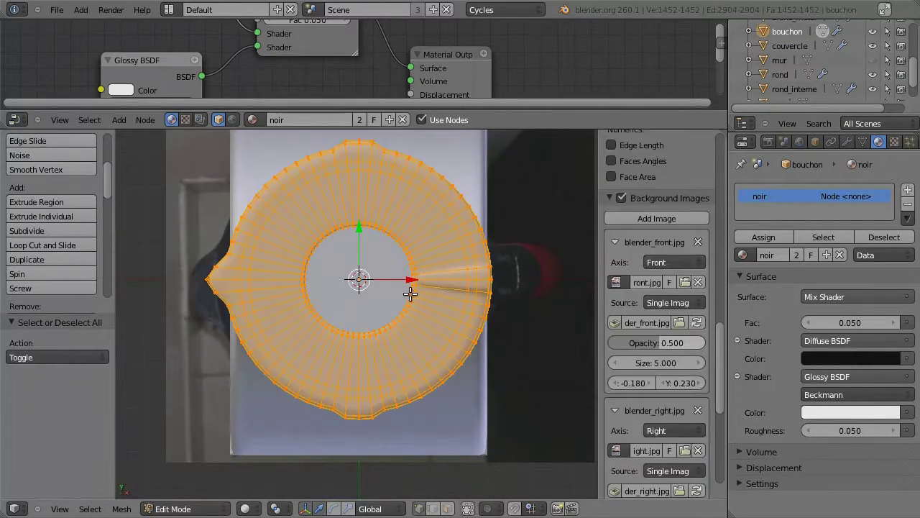
{"action": "key", "text": "c"}
{"action": "key", "text": "x"}
{"action": "left_click", "coordinate": [338, 298]}
{"action": "middle_click_drag", "start_coordinate": [338, 297], "coordinate": [432, 360]}
{"action": "key", "text": "a"}
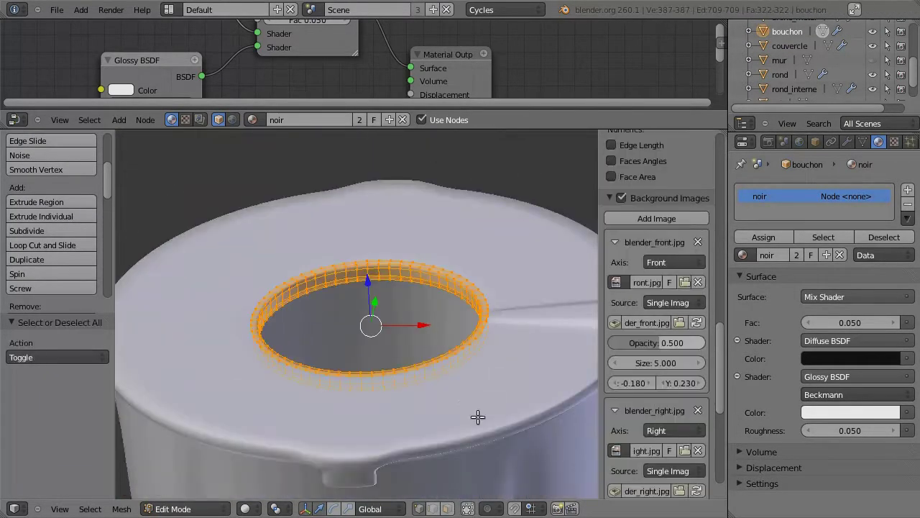
{"action": "key", "text": "Escape"}
{"action": "right_click", "coordinate": [513, 323], "text": "alt"}
{"action": "key", "text": "x"}
{"action": "left_click", "coordinate": [513, 323]}
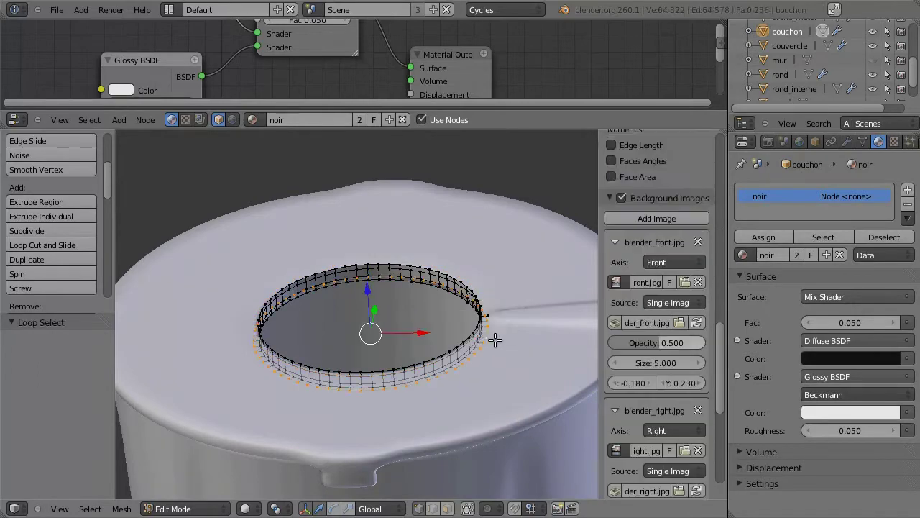
{"action": "scroll", "coordinate": [552, 328], "scroll_direction": "up", "scroll_amount": 2}
{"action": "mouse_move", "coordinate": [540, 324]}
{"action": "middle_mouse_down"}
{"action": "mouse_move", "coordinate": [458, 369]}
{"action": "mouse_move", "coordinate": [503, 432]}
{"action": "mouse_move", "coordinate": [472, 375]}
{"action": "middle_mouse_up"}
- Stretch the ring taller along Z and select its top edge loop
{"action": "key", "text": "a"}
{"action": "key", "text": "s"}
{"action": "key", "text": "z"}
{"action": "left_click", "coordinate": [503, 431]}
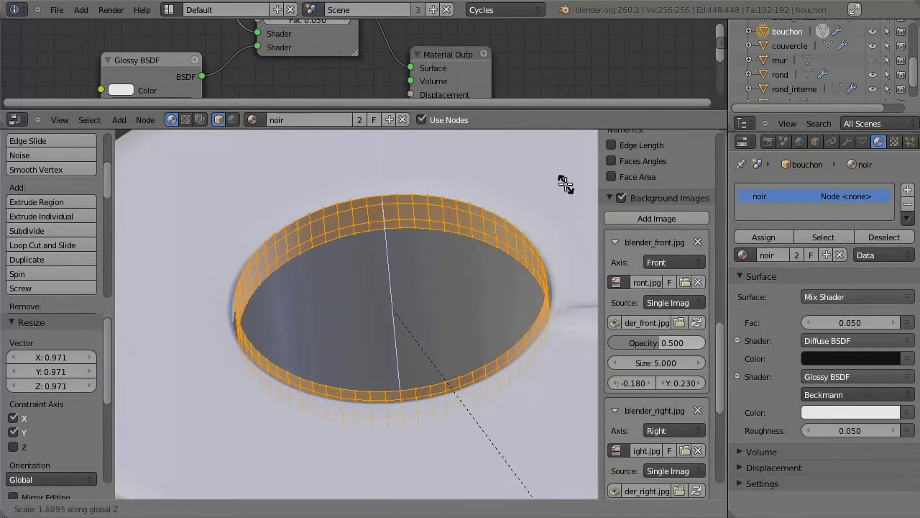
{"action": "right_click", "coordinate": [471, 376], "text": "alt"}
{"action": "right_click", "coordinate": [483, 287], "text": "alt"}
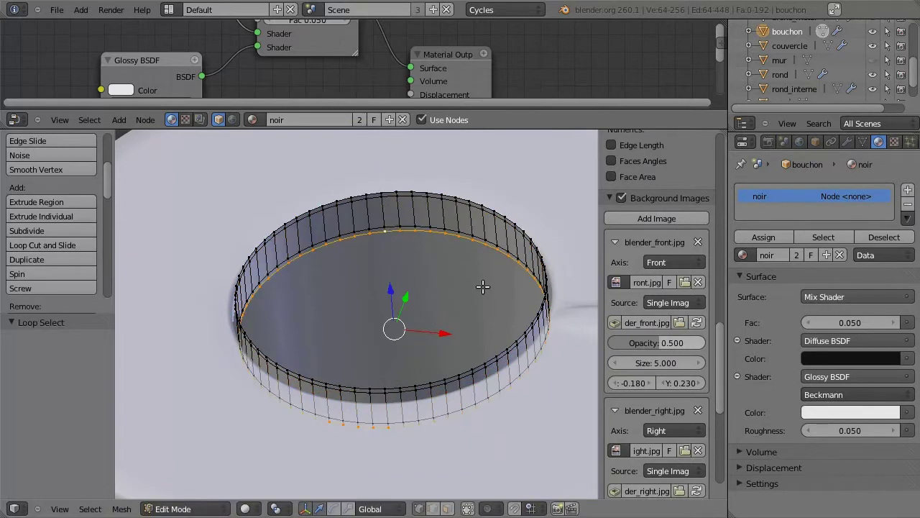
- Try extruding and widening the top loop, then undo the attempt
{"action": "key", "text": "e"}
{"action": "key", "text": "Escape"}
{"action": "key", "text": "s"}
{"action": "key", "text": "shift+z"}
{"action": "key", "text": "Escape"}
{"action": "key", "text": "s"}
{"action": "key", "text": "shift+z"}
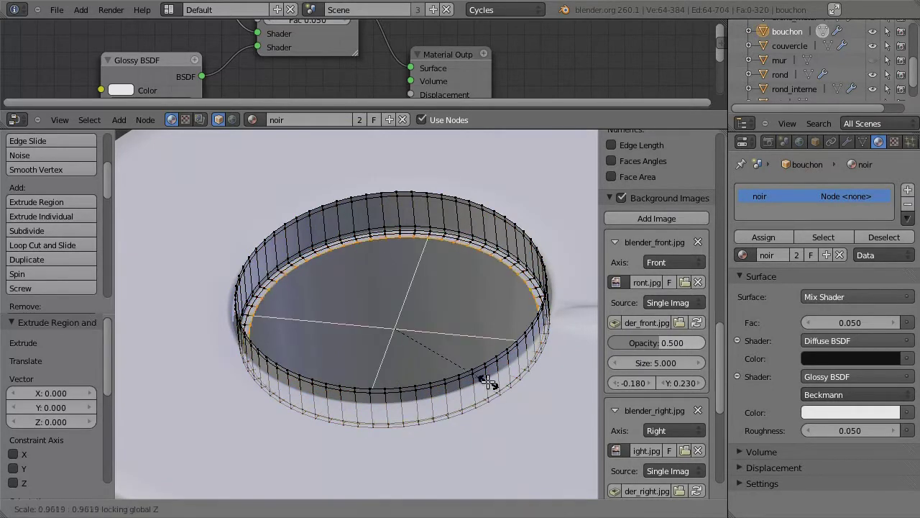
{"action": "key", "text": "Escape"}
{"action": "key", "text": "g"}
{"action": "key", "text": "z"}
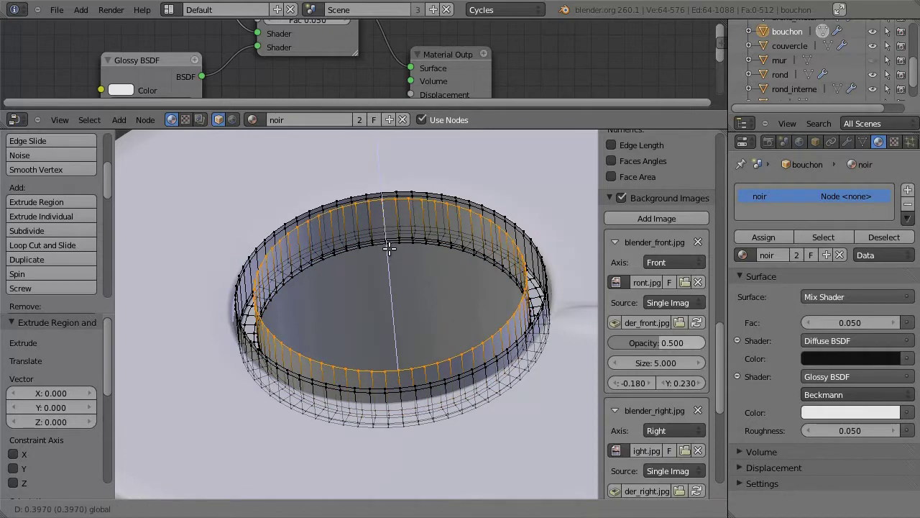
{"action": "key", "text": "Escape"}
{"action": "key", "text": "ctrl+z"}
- Extrude the top loop and widen it slightly outward in the horizontal plane
{"action": "key", "text": "KP_1"}
{"action": "key", "text": "KP_7"}
{"action": "key", "text": "e"}
{"action": "key", "text": "Escape"}
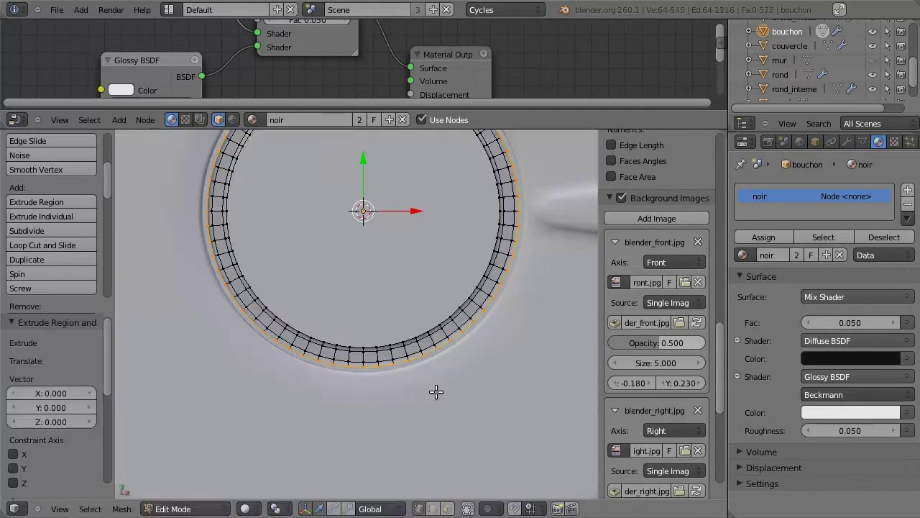
{"action": "key", "text": "s"}
{"action": "key", "text": "shift+z"}
{"action": "left_click", "coordinate": [436, 366]}
{"action": "key", "text": "KP_1"}
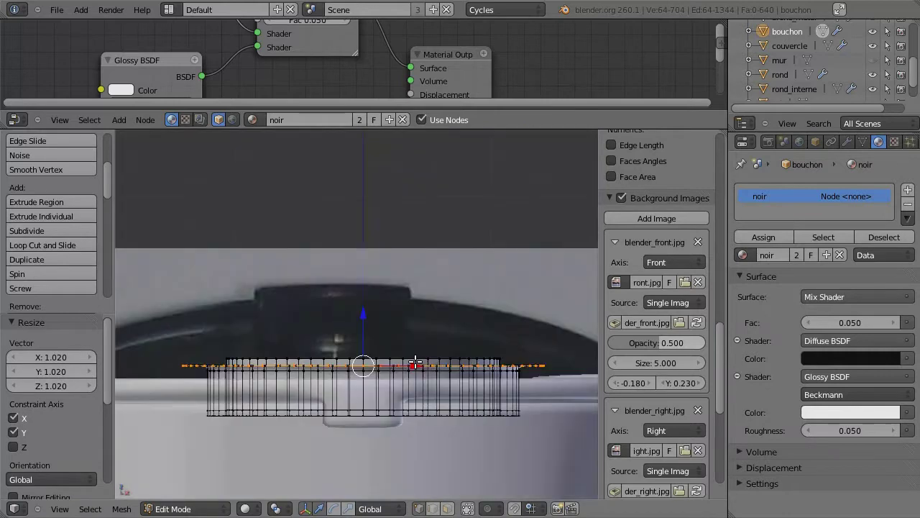
{"action": "key", "text": "ctrl+z"}
- Extrude a wider flange loop, extrude it downward, and widen the bottom loop to 1.182
{"action": "key", "text": "e"}
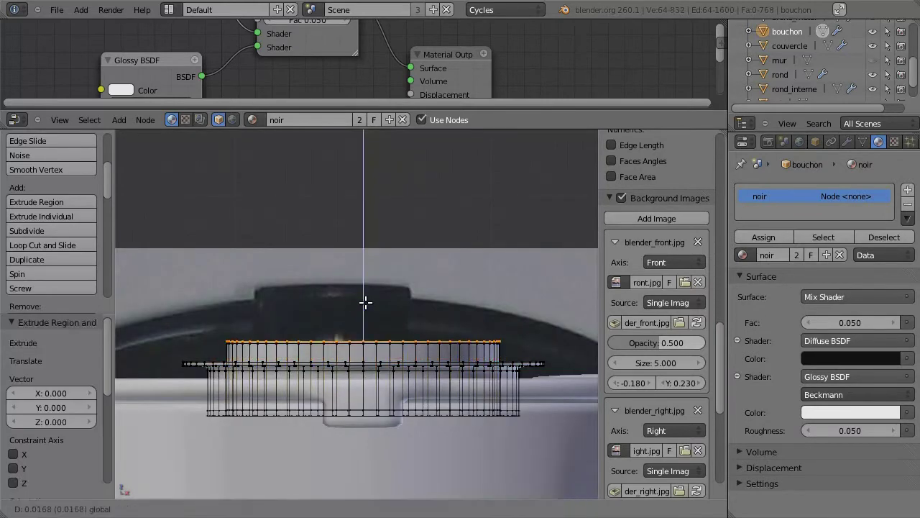
{"action": "key", "text": "Escape"}
{"action": "key", "text": "KP_7"}
{"action": "key", "text": "s"}
{"action": "key", "text": "shift+z"}
{"action": "left_click", "coordinate": [451, 395]}
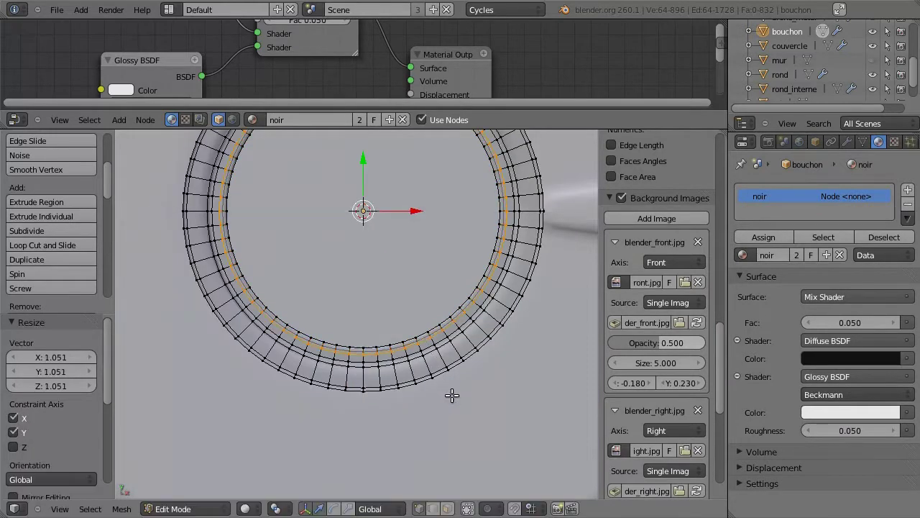
{"action": "key", "text": "KP_1"}
{"action": "key", "text": "e"}
{"action": "left_click", "coordinate": [443, 381]}
{"action": "key", "text": "s"}
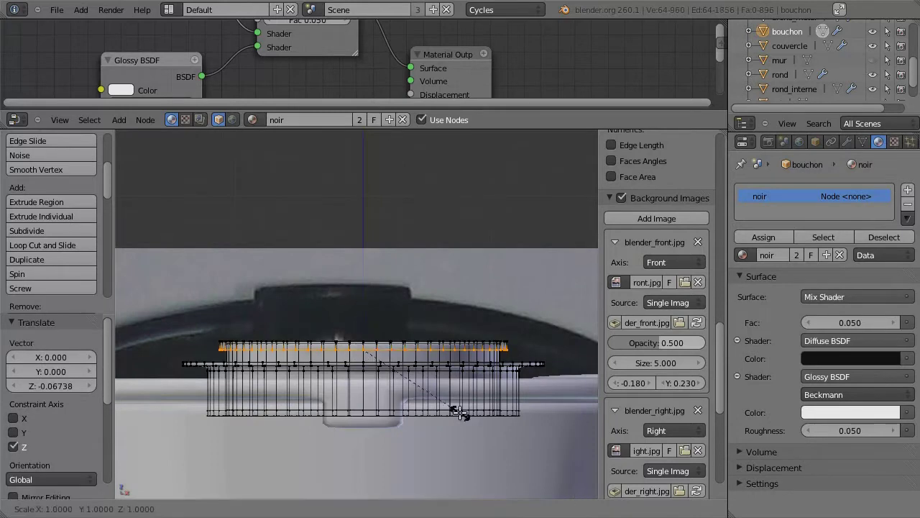
{"action": "left_click", "coordinate": [471, 429]}
- From the top view, select three quarters of the ring for deletion
{"action": "key", "text": "KP_7"}
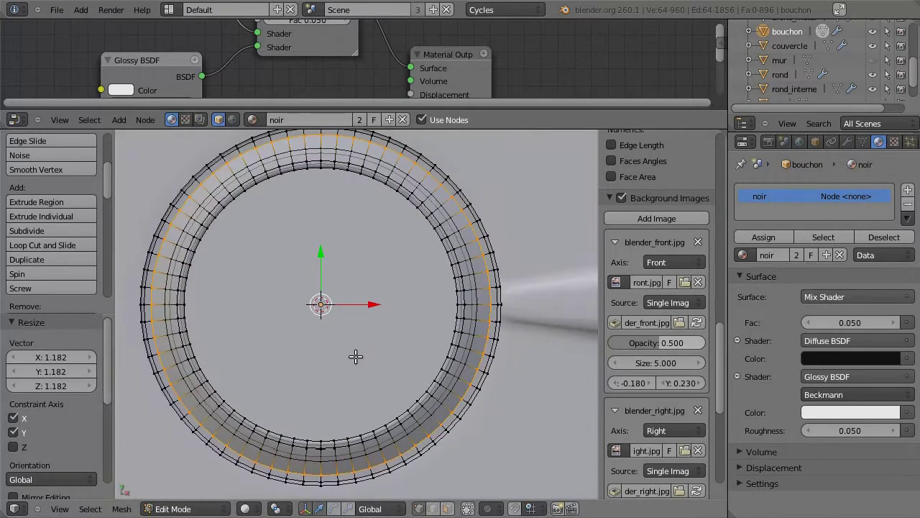
{"action": "key", "text": "a"}
{"action": "left_click", "coordinate": [517, 314]}
- Cut the bouchon ring to a quarter and add a Mirror modifier above the Subsurf
{"action": "key", "text": "x"}
{"action": "left_click", "coordinate": [847, 141]}
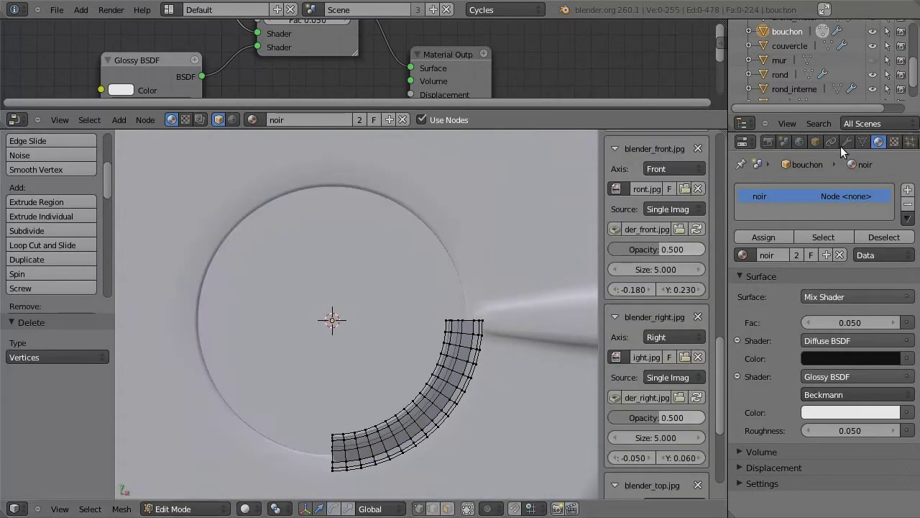
{"action": "left_click", "coordinate": [824, 206]}
{"action": "left_click", "coordinate": [583, 348]}
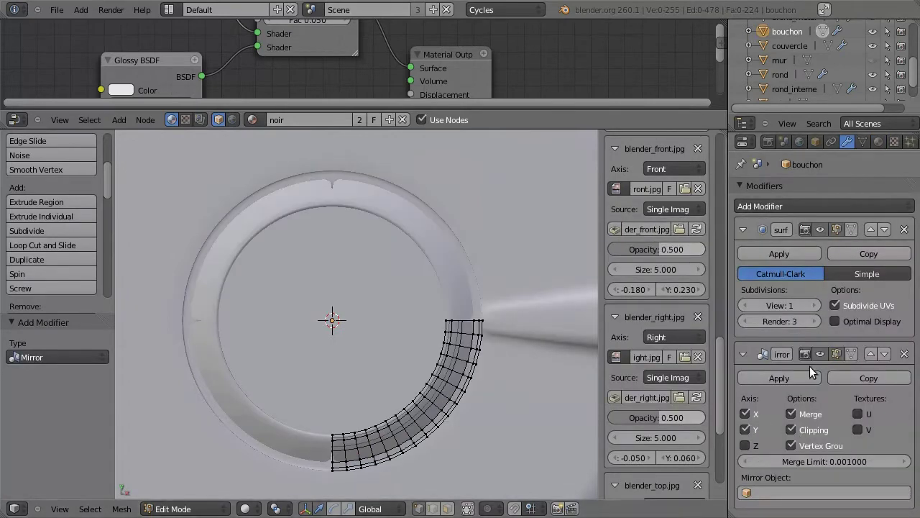
{"action": "left_click", "coordinate": [870, 352]}
- Fill the open faces along the mirror seam of the ring
{"action": "middle_click_drag", "start_coordinate": [345, 323], "coordinate": [381, 379]}
{"action": "scroll", "coordinate": [381, 379], "scroll_direction": "up", "scroll_amount": 3}
{"action": "right_click", "coordinate": [411, 185]}
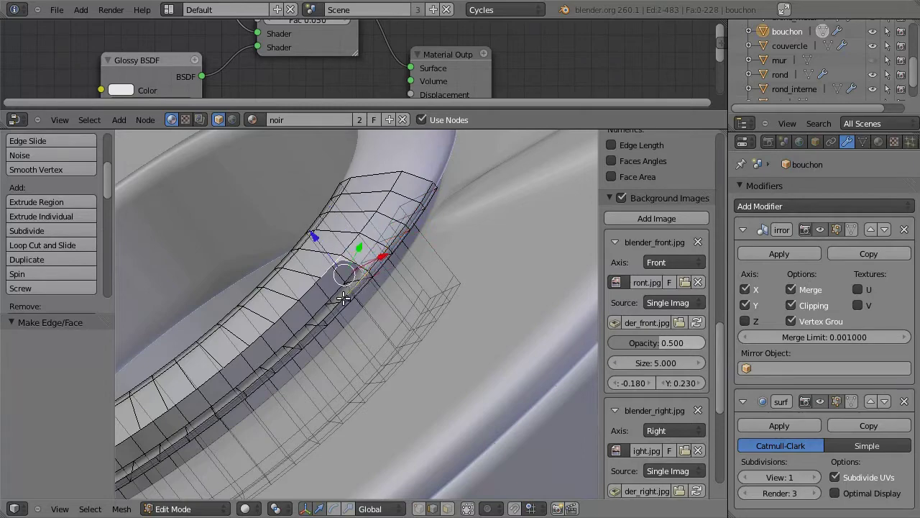
{"action": "key", "text": "f"}
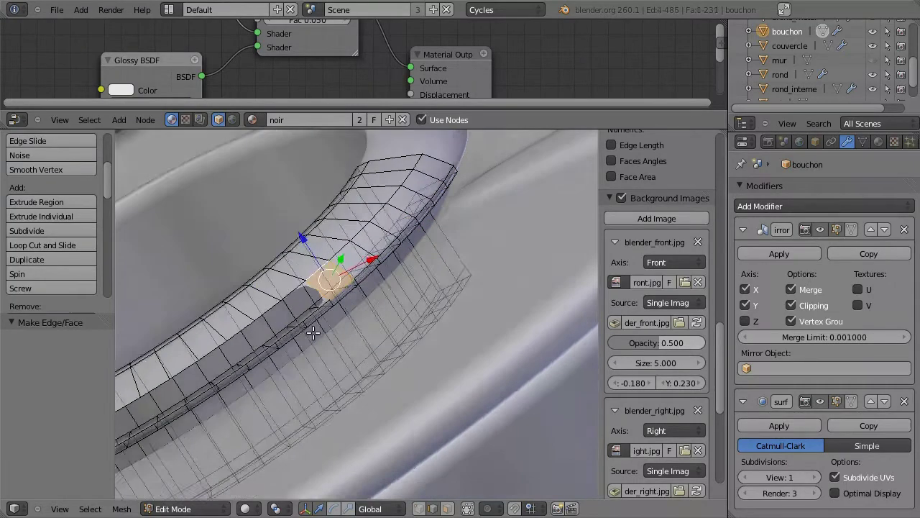
{"action": "middle_click_drag", "start_coordinate": [309, 330], "coordinate": [487, 323]}
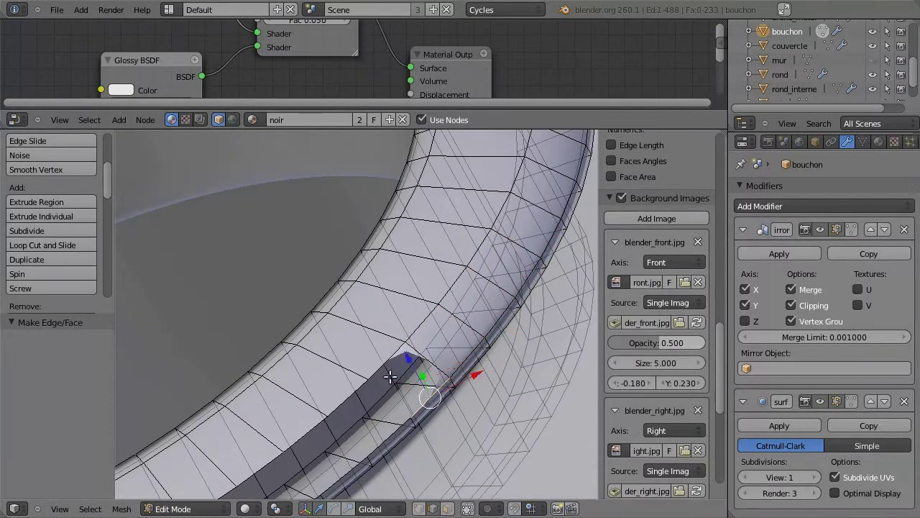
{"action": "middle_click_drag", "start_coordinate": [332, 425], "coordinate": [404, 263]}
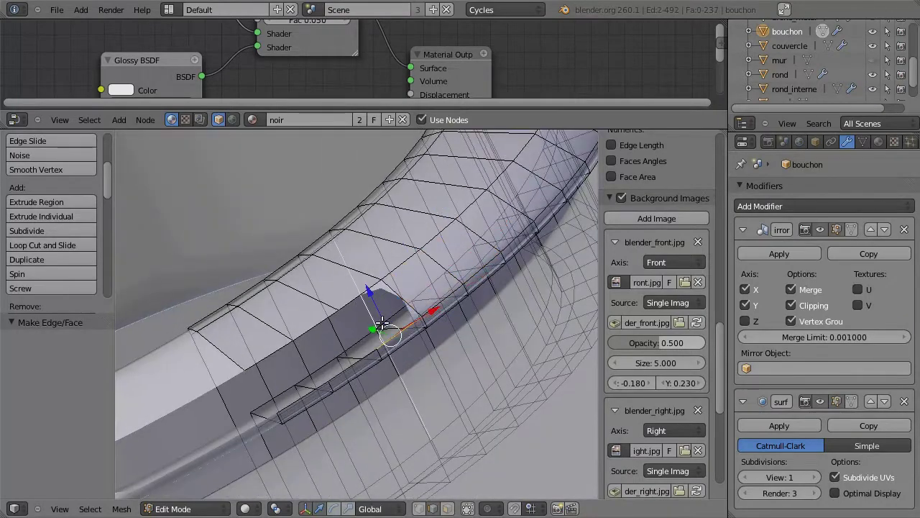
{"action": "key", "text": "f"}
{"action": "key", "text": "Tab"}
{"action": "key", "text": "Tab"}
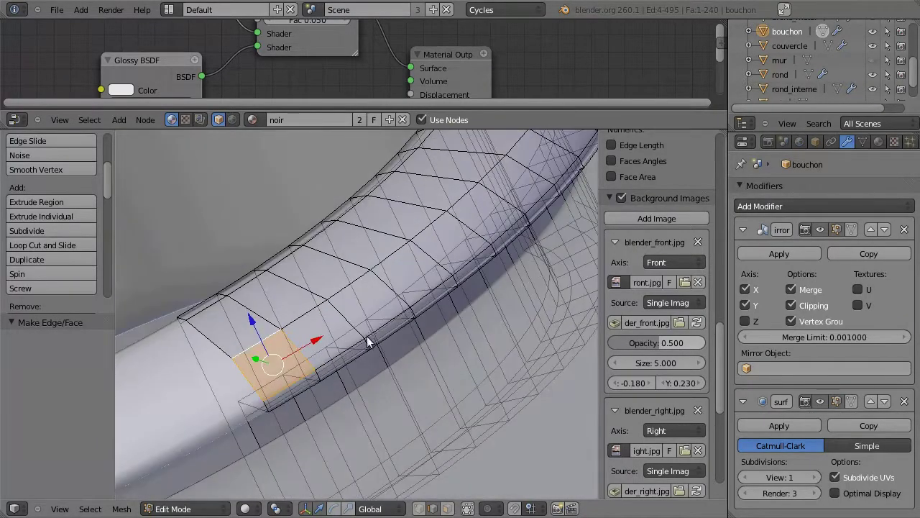
- Delete the inner rim faces of the ring
{"action": "scroll", "coordinate": [320, 353], "scroll_direction": "down", "scroll_amount": 5}
{"action": "middle_click_drag", "start_coordinate": [322, 366], "coordinate": [433, 357]}
{"action": "scroll", "coordinate": [436, 354], "scroll_direction": "up", "scroll_amount": 2}
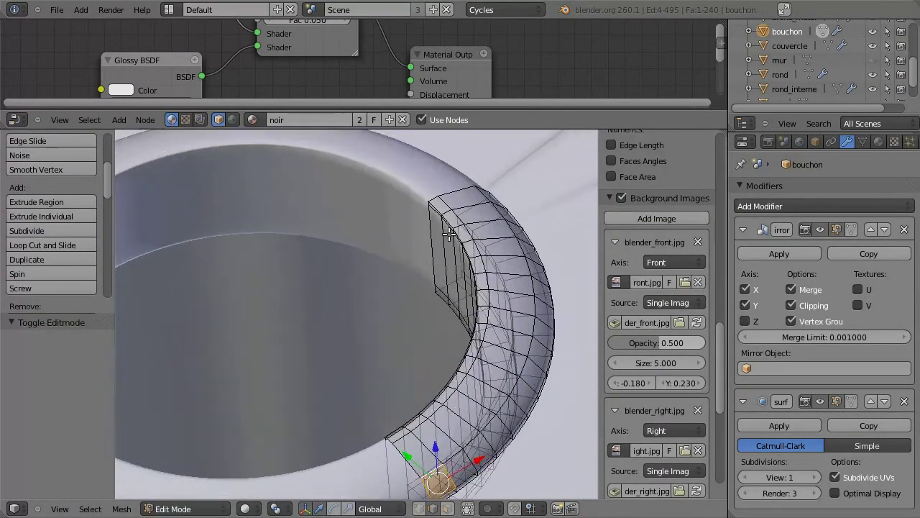
{"action": "key", "text": "x"}
{"action": "left_click", "coordinate": [339, 329]}
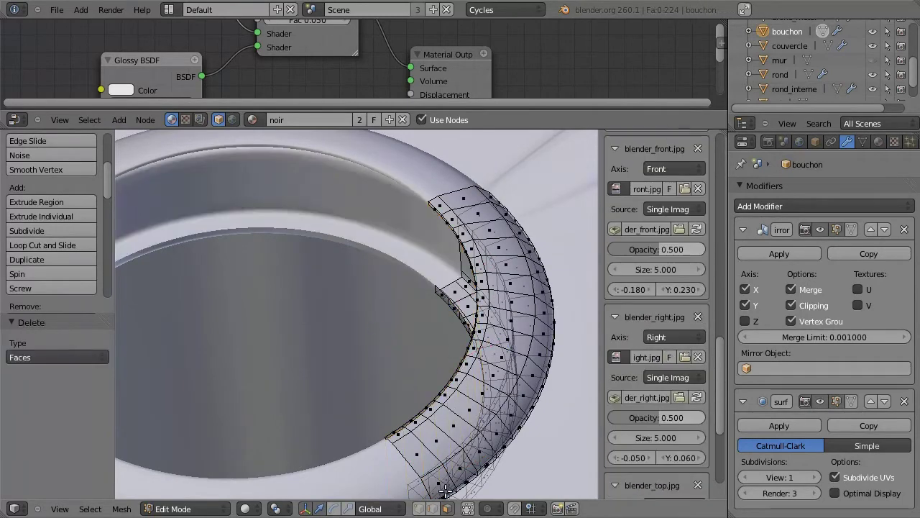
- Extrude the inner rim loop and change the pivot point used for scaling
{"action": "key", "text": "e"}
{"action": "key", "text": "Escape"}
{"action": "key", "text": "s"}
{"action": "key", "text": "shift+z"}
{"action": "key", "text": "Escape"}
{"action": "left_click", "coordinate": [288, 508]}
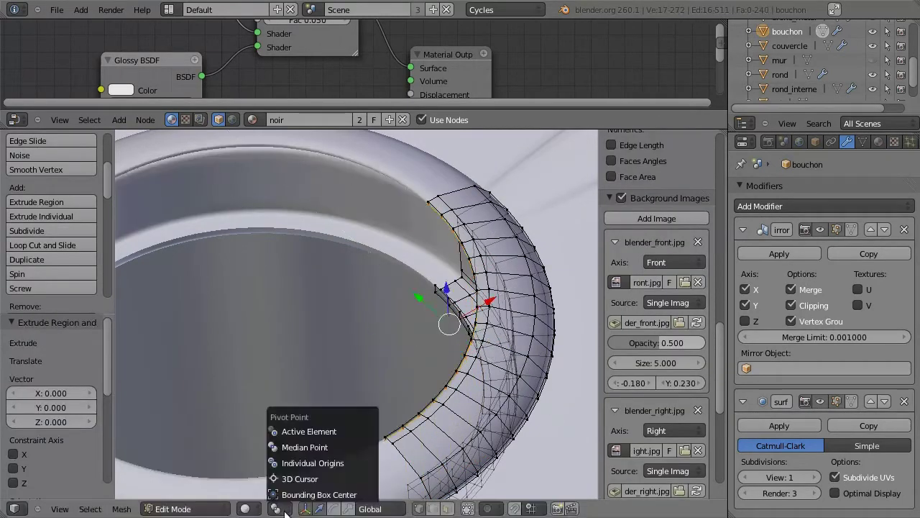
{"action": "left_click", "coordinate": [287, 439]}
- Scale the rim inward horizontally and raise it along Z
{"action": "key", "text": "s"}
{"action": "key", "text": "shift+z"}
{"action": "left_click", "coordinate": [530, 424]}
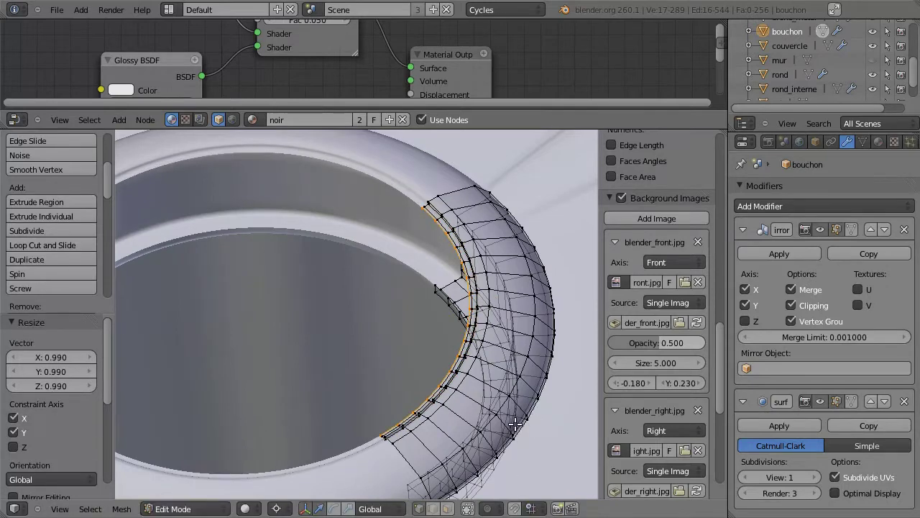
{"action": "key", "text": "g"}
{"action": "key", "text": "z"}
{"action": "left_click", "coordinate": [493, 384]}
- Extrude the rim again and shrink it horizontally to 0.795
{"action": "key", "text": "e"}
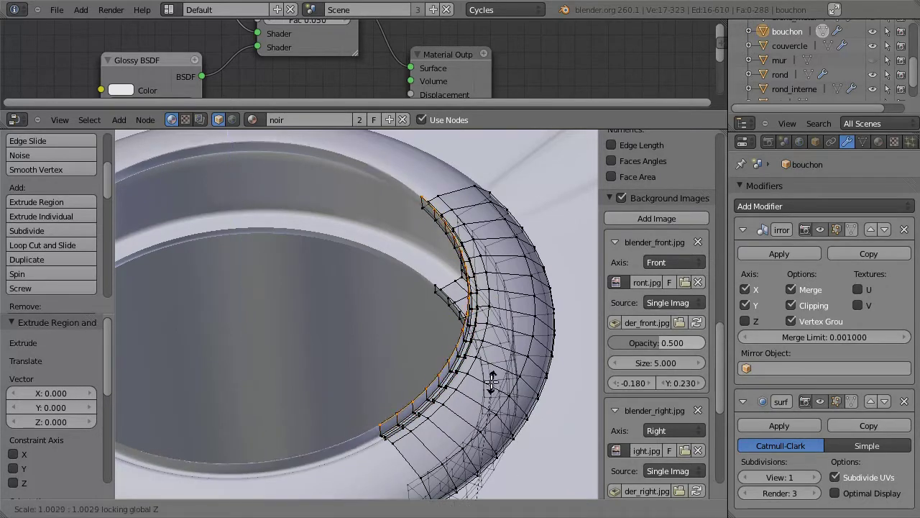
{"action": "key", "text": "s"}
{"action": "key", "text": "shift+z"}
{"action": "left_click", "coordinate": [251, 251]}
{"action": "middle_click_drag", "start_coordinate": [251, 251], "coordinate": [335, 245]}
- Extrude a further, narrower rim above it, scaled horizontally only
{"action": "key", "text": "g"}
{"action": "key", "text": "z"}
{"action": "key", "text": "Escape"}
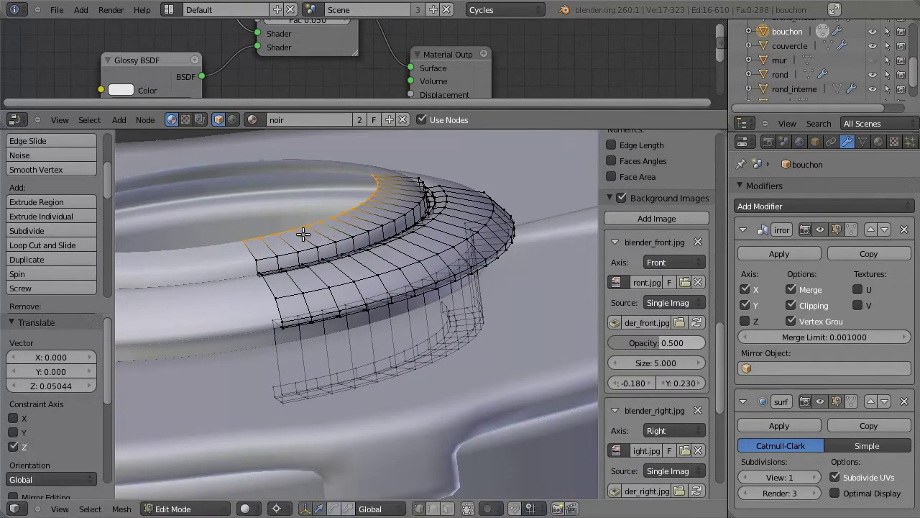
{"action": "middle_click_drag", "start_coordinate": [381, 327], "coordinate": [442, 370], "text": "shift"}
{"action": "key", "text": "e"}
{"action": "key", "text": "s"}
{"action": "key", "text": "shift+z"}
{"action": "left_click", "coordinate": [242, 154]}
- Extrude the top rim once more and shrink it toward the centre to 0.366
{"action": "key", "text": "e"}
{"action": "key", "text": "s"}
{"action": "key", "text": "shift+z"}
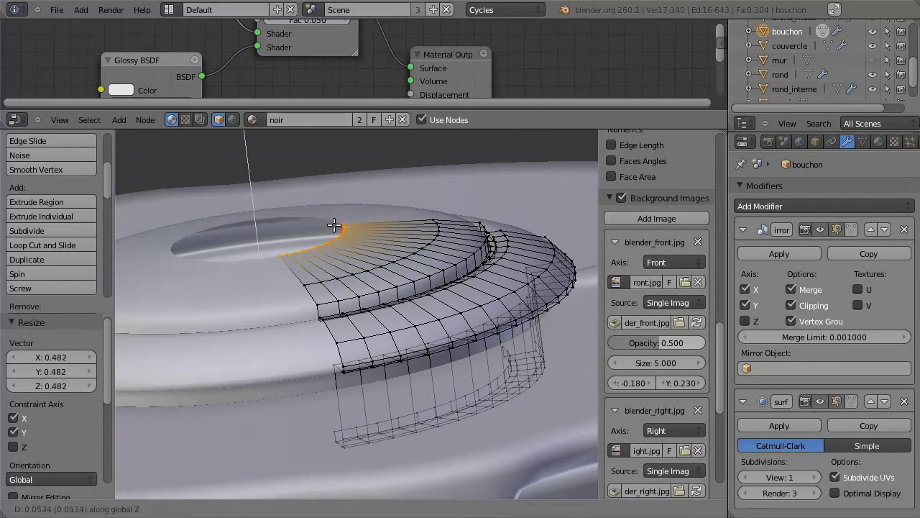
{"action": "left_click", "coordinate": [333, 222]}
{"action": "key", "text": "w"}
{"action": "key", "text": "Escape"}
{"action": "key", "text": "s"}
{"action": "key", "text": "shift+z"}
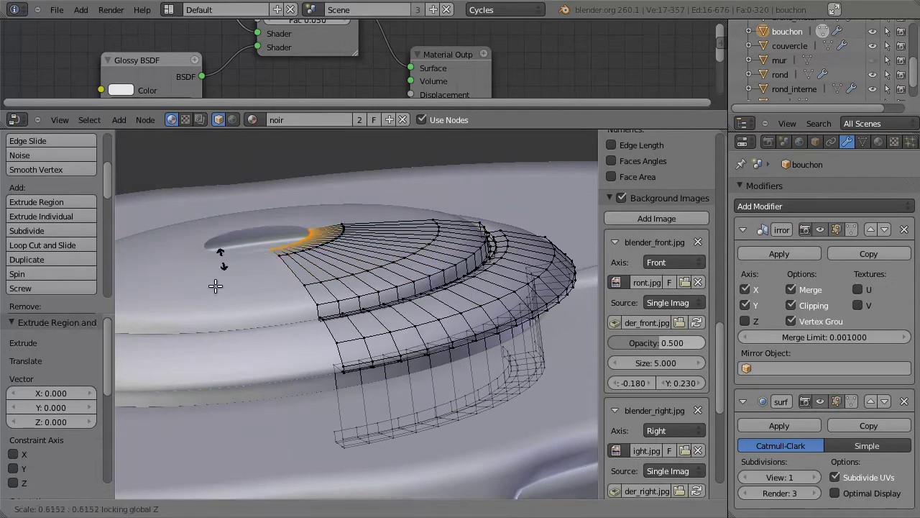
{"action": "left_click", "coordinate": [216, 257]}
{"action": "key", "text": "Escape"}
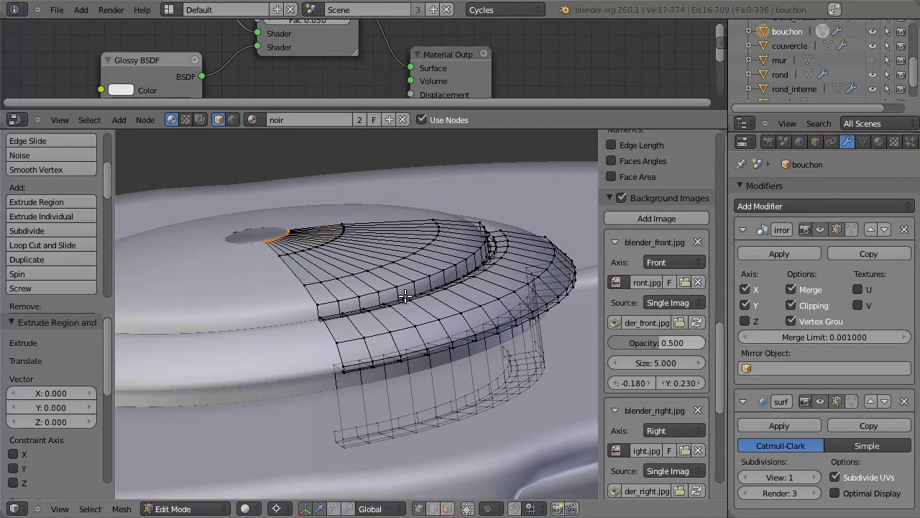
- Select the lid object couvercle and enter its edit mode
{"action": "key", "text": "Tab"}
{"action": "right_click", "coordinate": [465, 289]}
{"action": "key", "text": "Tab"}
- On couvercle, remove duplicate vertices and make the normals consistent
{"action": "key", "text": "a"}
{"action": "key", "text": "w"}
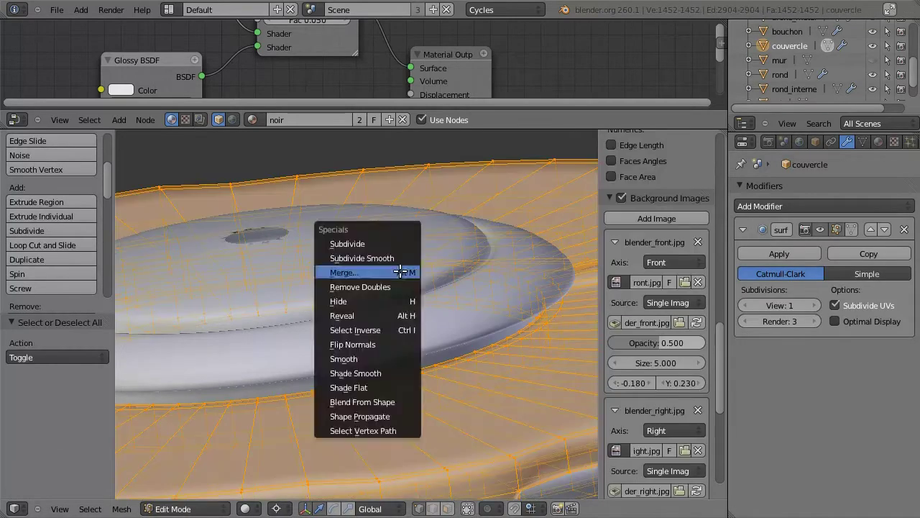
{"action": "left_click", "coordinate": [396, 284]}
{"action": "key", "text": "ctrl+n"}
{"action": "key", "text": "Tab"}
- On bouchon, merge the selected loop at its centre and remove duplicate vertices
{"action": "right_click", "coordinate": [401, 286]}
{"action": "key", "text": "Tab"}
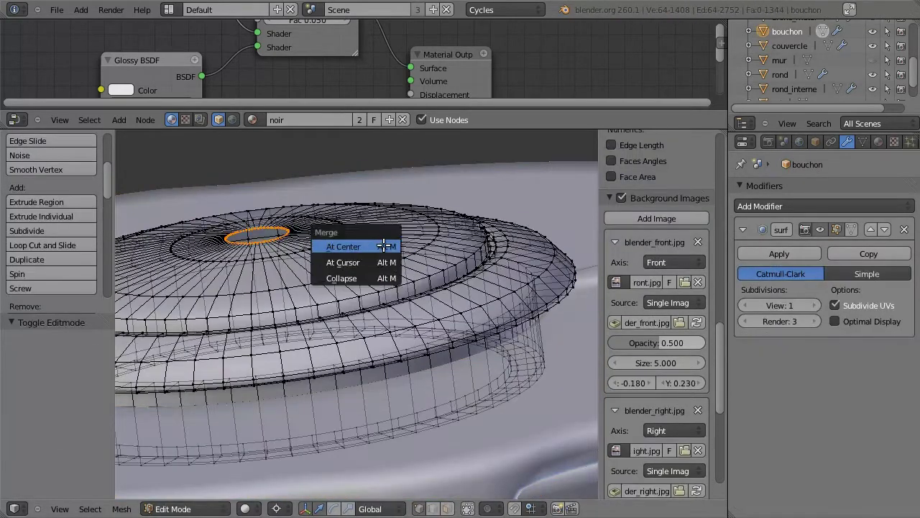
{"action": "left_click", "coordinate": [383, 246]}
{"action": "key", "text": "a"}
{"action": "key", "text": "w"}
{"action": "left_click", "coordinate": [371, 259]}
{"action": "key", "text": "Tab"}
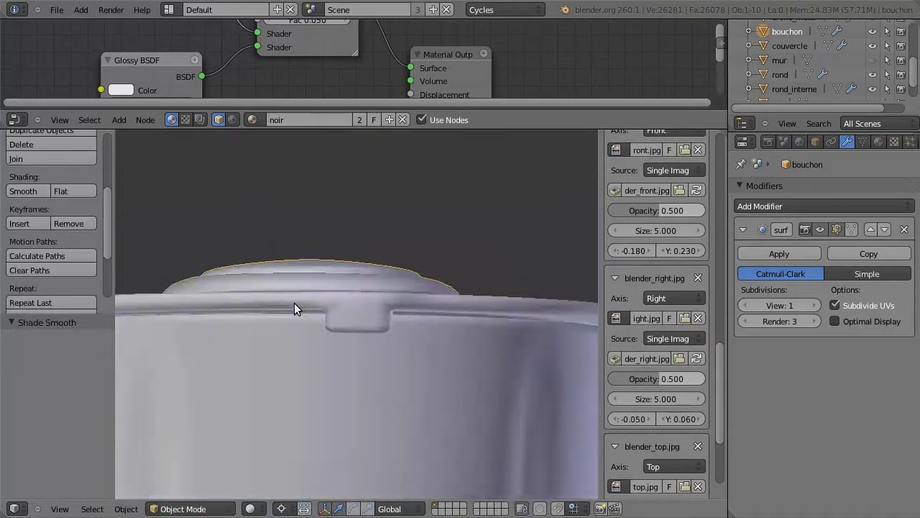
- Lower the cap slightly along Z and select its bottom rim loop
{"action": "middle_click_drag", "start_coordinate": [294, 308], "coordinate": [343, 278]}
{"action": "key", "text": "Tab"}
{"action": "key", "text": "KP_1"}
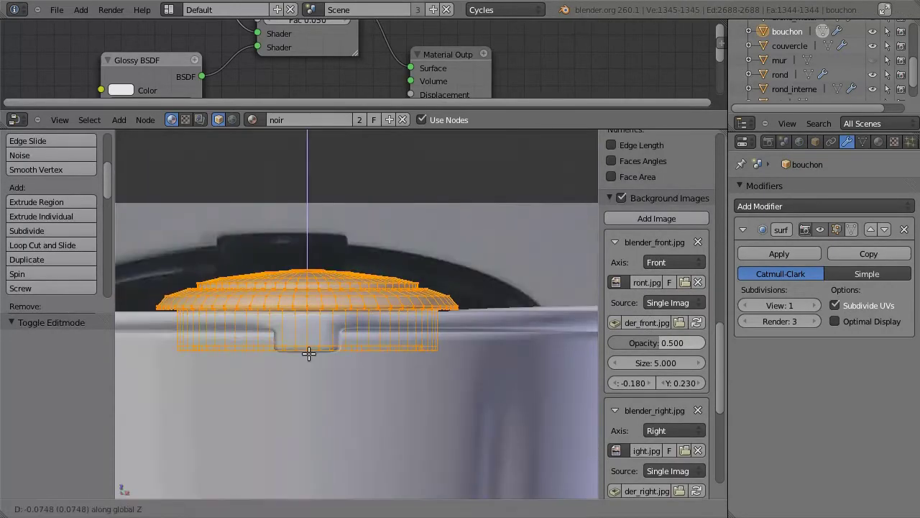
{"action": "left_click", "coordinate": [309, 353]}
{"action": "middle_click_drag", "start_coordinate": [309, 353], "coordinate": [278, 278]}
{"action": "scroll", "coordinate": [806, 99], "scroll_direction": "down", "scroll_amount": 2}
{"action": "middle_click_drag", "start_coordinate": [359, 324], "coordinate": [324, 288]}
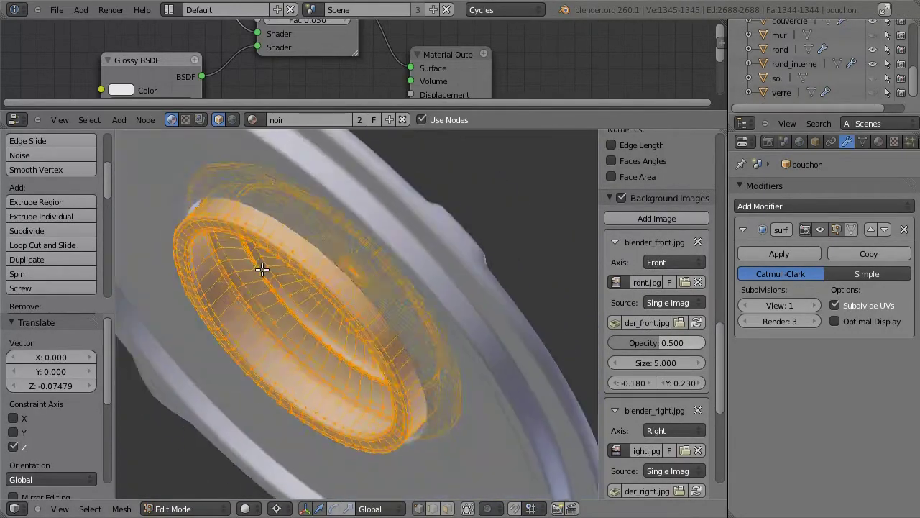
{"action": "right_click", "coordinate": [302, 402], "text": "alt"}
{"action": "middle_click_drag", "start_coordinate": [374, 403], "coordinate": [405, 451]}
{"action": "right_click", "coordinate": [358, 402]}
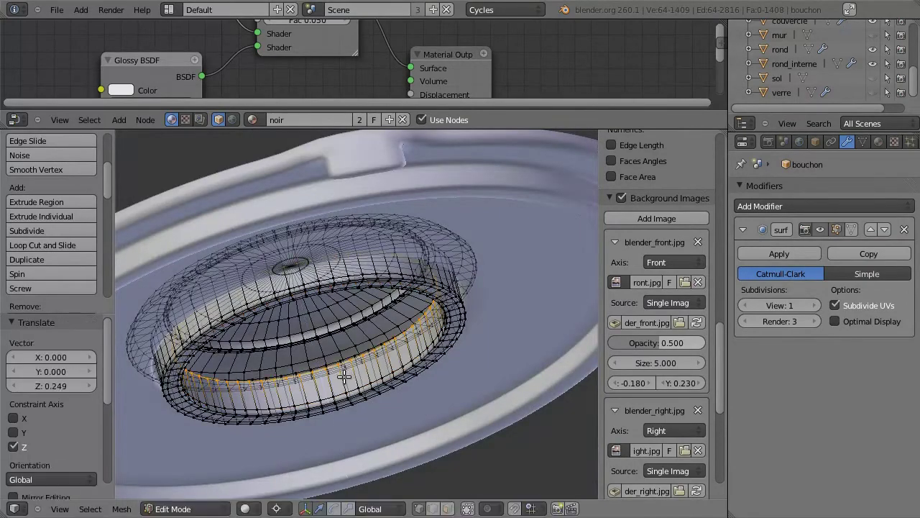
- Move the bottom loop vertically, then extrude it and narrow it inward
{"action": "key", "text": "g"}
{"action": "key", "text": "z"}
{"action": "left_click", "coordinate": [338, 345]}
{"action": "mouse_move", "coordinate": [338, 346]}
{"action": "middle_mouse_down"}
{"action": "mouse_move", "coordinate": [330, 325]}
{"action": "mouse_move", "coordinate": [431, 417]}
{"action": "middle_mouse_up"}
{"action": "key", "text": "e"}
{"action": "right_click", "coordinate": [329, 326]}
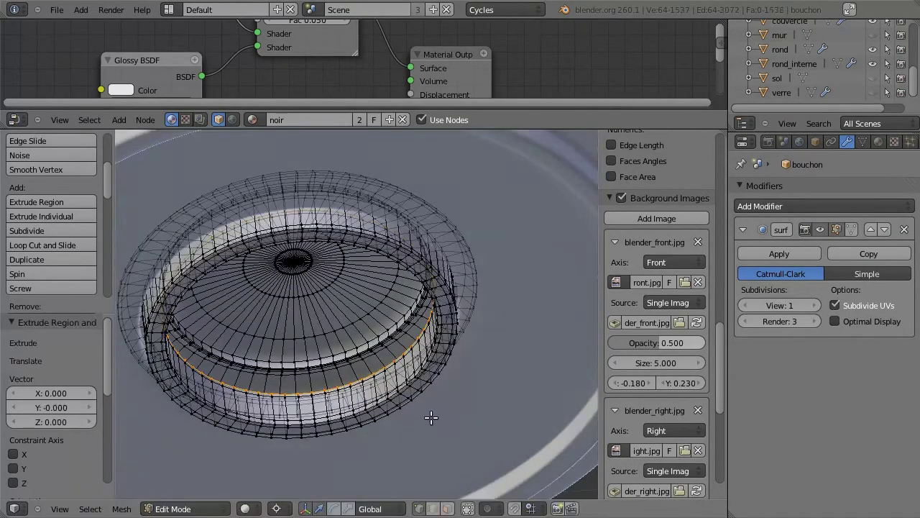
{"action": "key", "text": "shift+z"}
{"action": "left_click", "coordinate": [261, 332]}
- Widen the plug loop to 1.211 and raise it along Z
{"action": "middle_click_drag", "start_coordinate": [261, 333], "coordinate": [348, 368]}
{"action": "key", "text": "z"}
{"action": "left_click", "coordinate": [348, 368]}
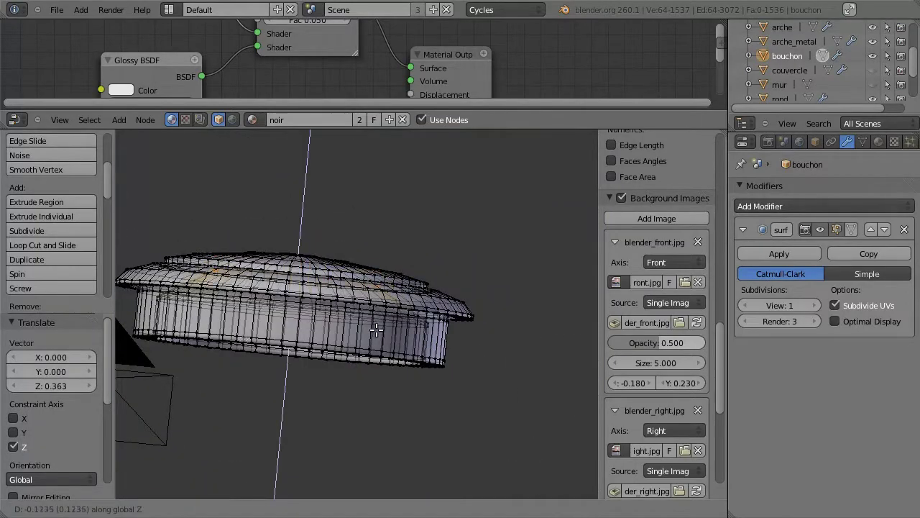
{"action": "left_click", "coordinate": [371, 345]}
{"action": "key", "text": "KP_1"}
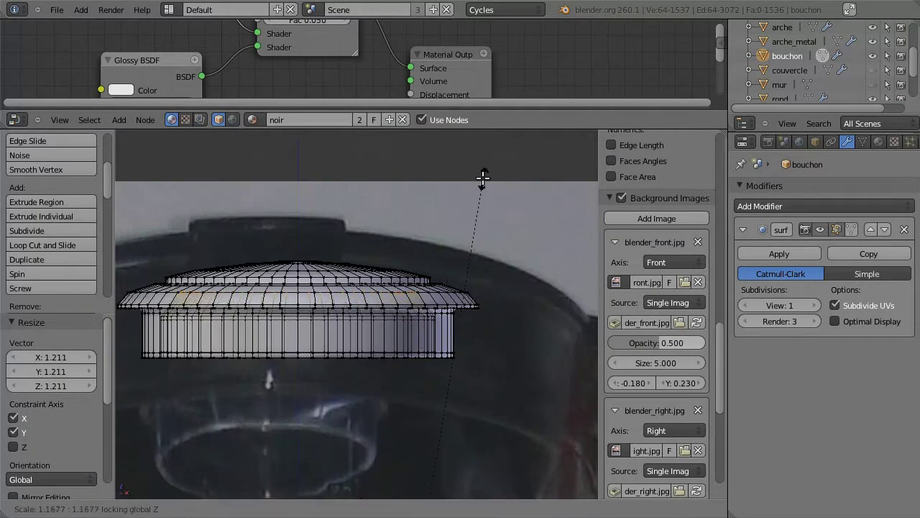
{"action": "left_click", "coordinate": [483, 177]}
{"action": "key", "text": "g"}
{"action": "key", "text": "z"}
{"action": "left_click", "coordinate": [381, 333]}
- Rescale the loop horizontally, then extrude and shrink a final bottom loop
{"action": "key", "text": "s"}
{"action": "key", "text": "shift+z"}
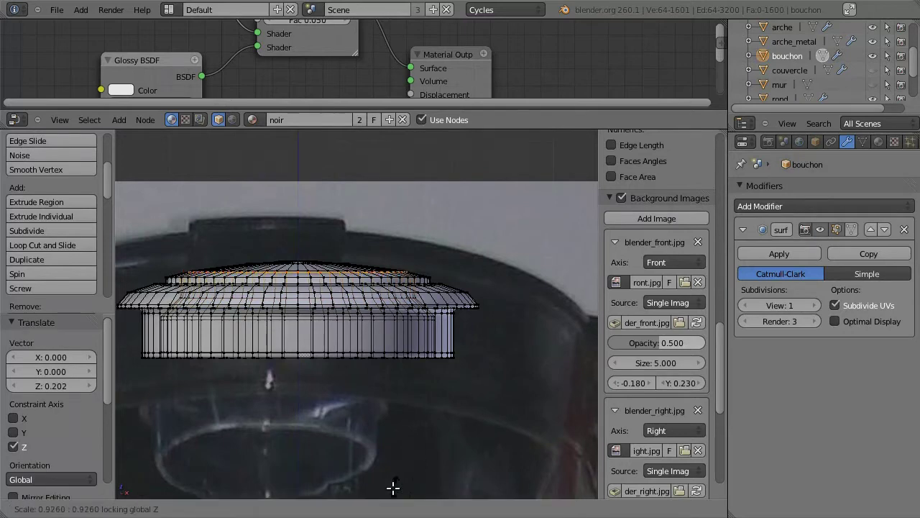
{"action": "left_click", "coordinate": [429, 263]}
{"action": "key", "text": "e"}
{"action": "key", "text": "Escape"}
{"action": "key", "text": "s"}
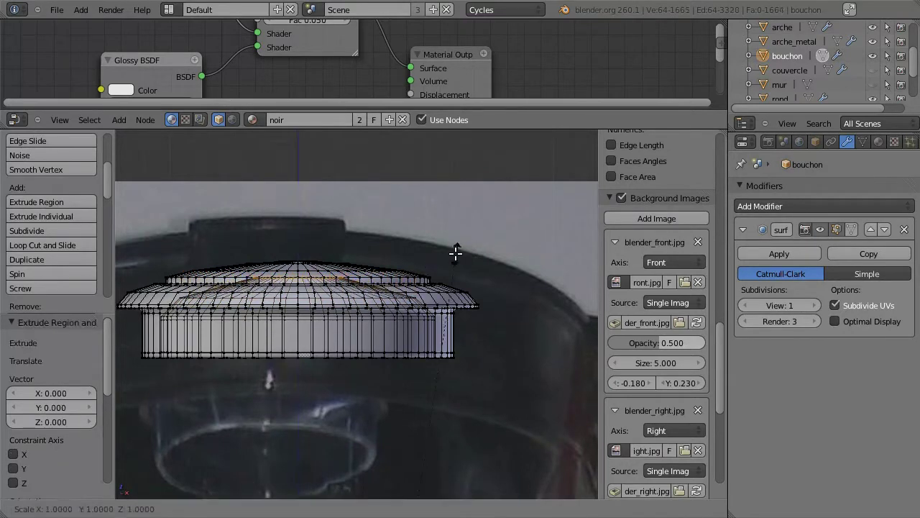
{"action": "left_click", "coordinate": [495, 323]}
- Close the plug bottom with Merge At Center and recalculate the cap's normals
{"action": "key", "text": "alt+m"}
{"action": "left_click", "coordinate": [338, 252]}
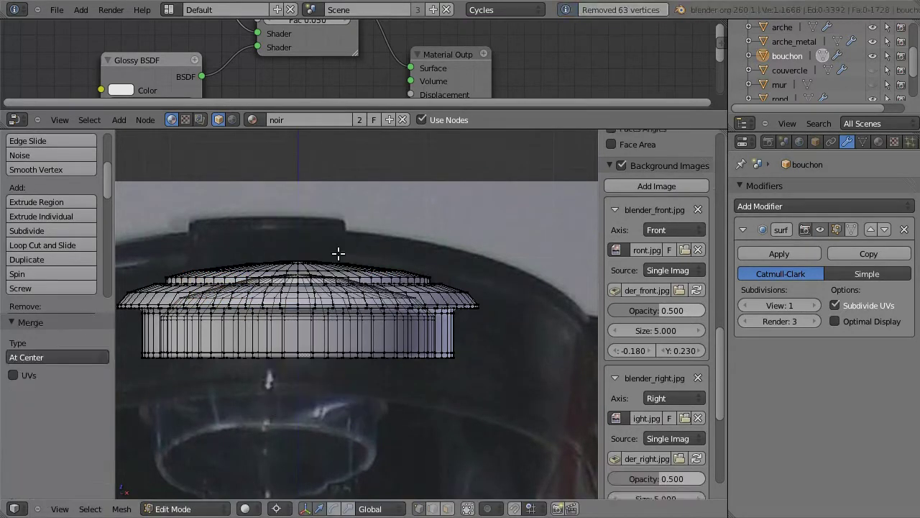
{"action": "key", "text": "a"}
{"action": "key", "text": "a"}
{"action": "key", "text": "ctrl+n"}
{"action": "key", "text": "Tab"}
{"action": "mouse_move", "coordinate": [338, 252]}
{"action": "middle_mouse_down"}
{"action": "mouse_move", "coordinate": [296, 447]}
{"action": "mouse_move", "coordinate": [291, 250]}
{"action": "middle_mouse_up"}
{"action": "left_click", "coordinate": [878, 142]}
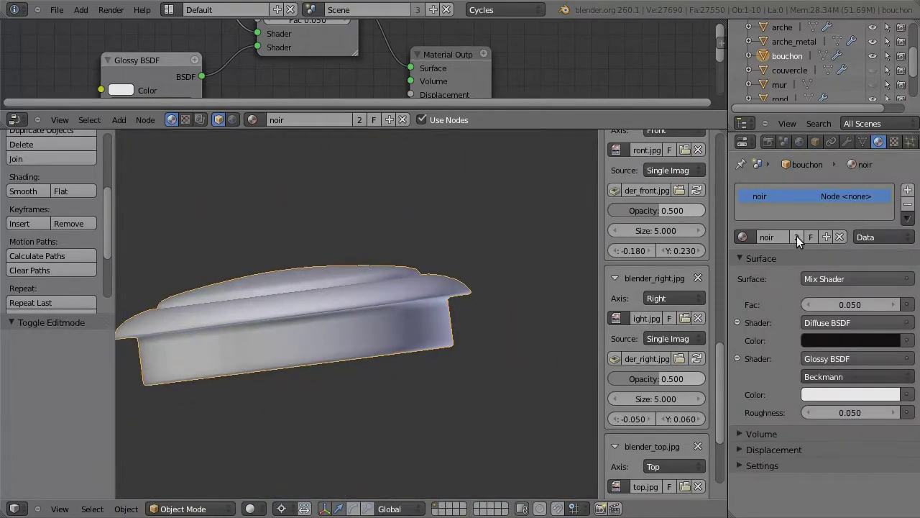
- Rename the cap's own material copy to 'transparent'
{"action": "type", "text": "rent"}
{"action": "key", "text": "Return"}
{"action": "key", "text": "ctrl+Up"}
- Add a Transparent BSDF and a duplicate Mix Shader, arranged beside the Diffuse BSDF
{"action": "key", "text": "shift+a"}
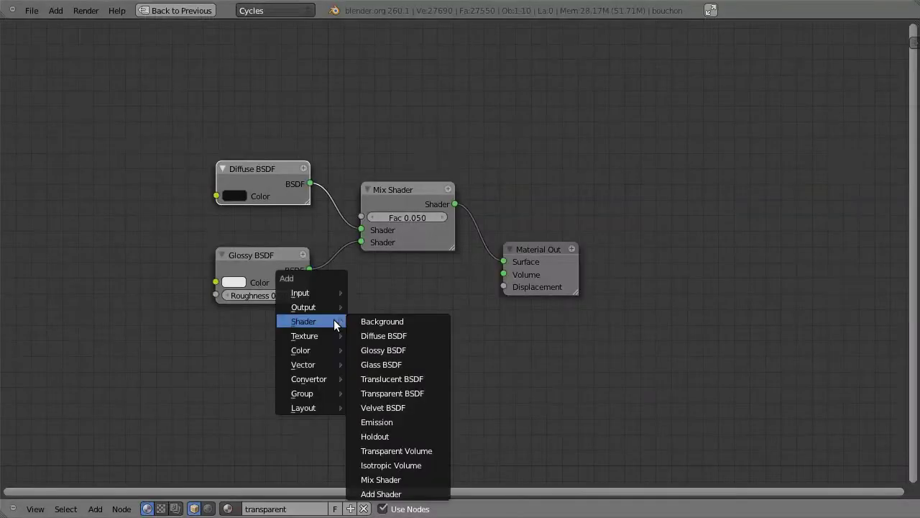
{"action": "left_click", "coordinate": [360, 393]}
{"action": "left_click", "coordinate": [257, 98]}
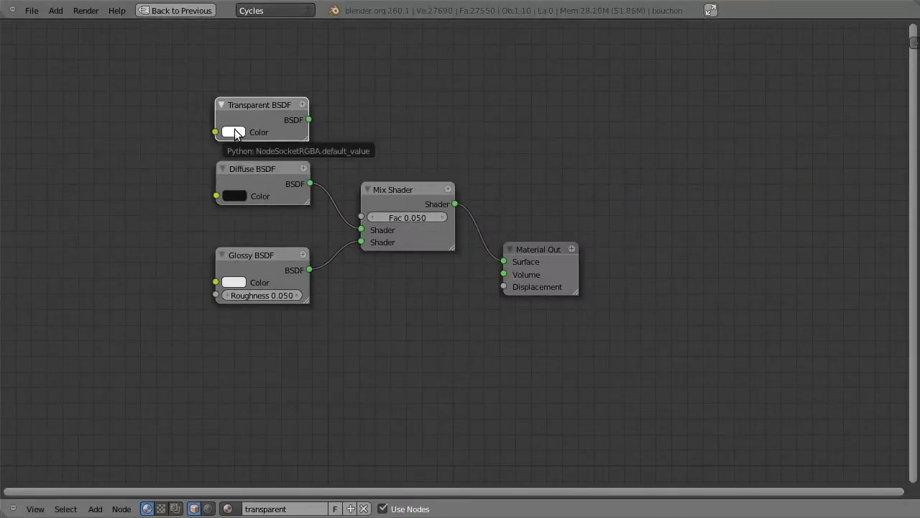
{"action": "mouse_move", "coordinate": [283, 169]}
{"action": "left_mouse_down"}
{"action": "mouse_move", "coordinate": [172, 119]}
{"action": "mouse_move", "coordinate": [208, 161]}
{"action": "left_mouse_up"}
{"action": "key", "text": "shift+d"}
{"action": "left_click", "coordinate": [415, 105]}
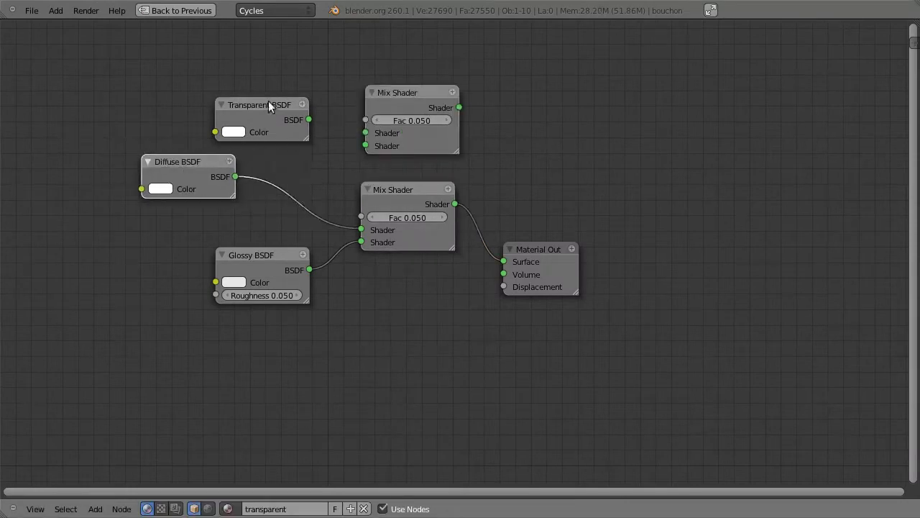
{"action": "left_click_drag", "start_coordinate": [414, 126], "coordinate": [325, 131]}
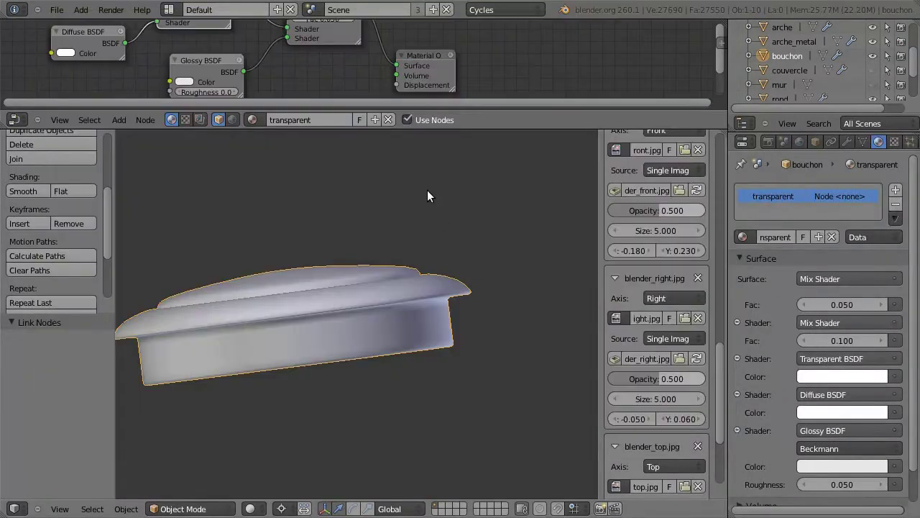
- Raise the camera vertically to Z 10.167
{"action": "scroll", "coordinate": [785, 70], "scroll_direction": "up", "scroll_amount": 2}
{"action": "left_click", "coordinate": [783, 43]}
{"action": "key", "text": "KP_0"}
{"action": "key", "text": "g"}
{"action": "key", "text": "z"}
{"action": "left_click", "coordinate": [357, 239]}
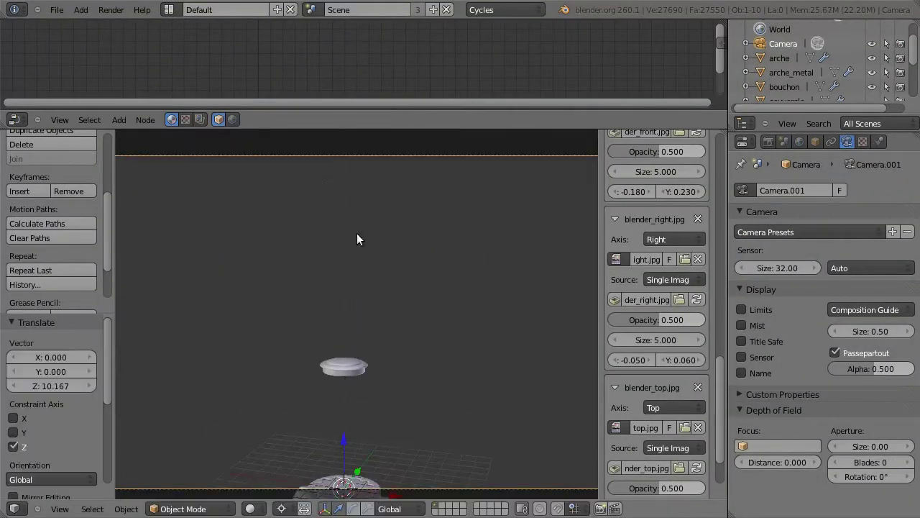
{"action": "key", "text": "alt+a"}
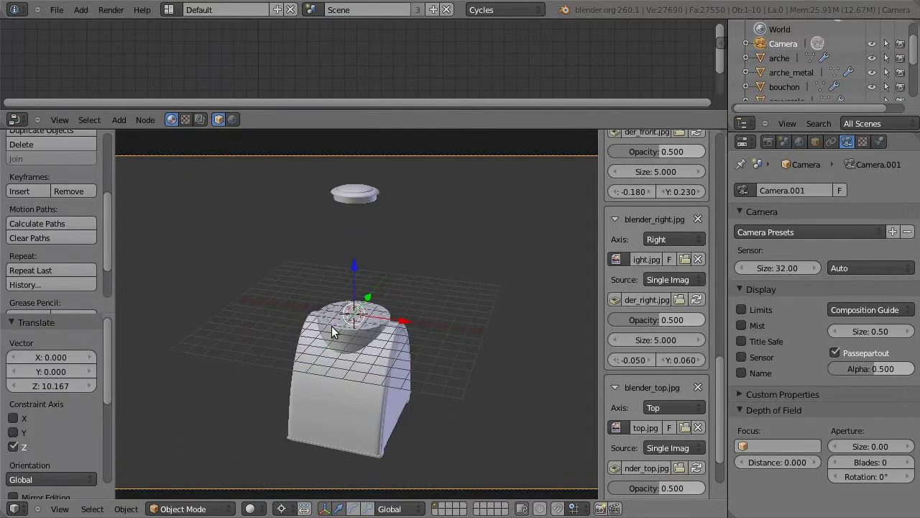
- Set the cap's Transparent/Diffuse mix factor to 0.2 and make verre visible again
{"action": "right_click", "coordinate": [361, 197]}
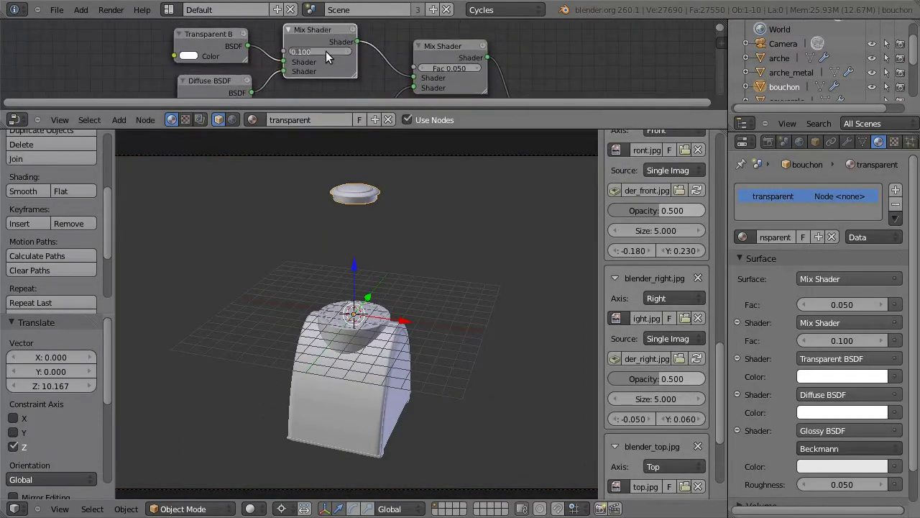
{"action": "type", "text": "0.2"}
{"action": "key", "text": "Return"}
{"action": "scroll", "coordinate": [871, 80], "scroll_direction": "down", "scroll_amount": 2}
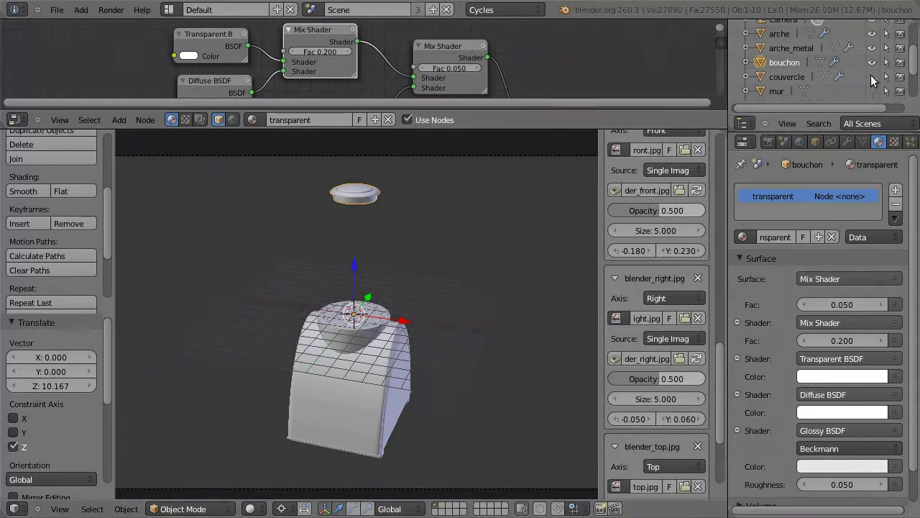
{"action": "left_click", "coordinate": [871, 92]}
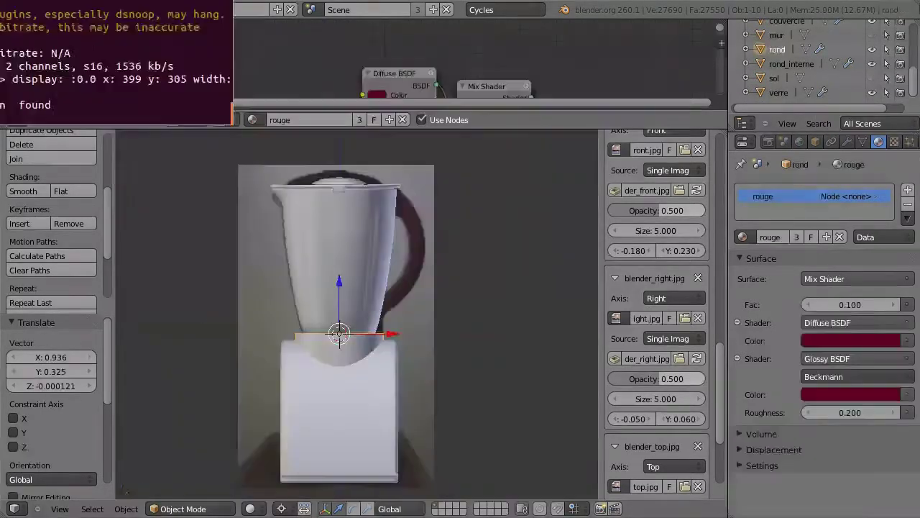
- Add a cylinder mesh and, in Edit Mode, shrink its width to 0.332
{"action": "key", "text": "shift+a"}
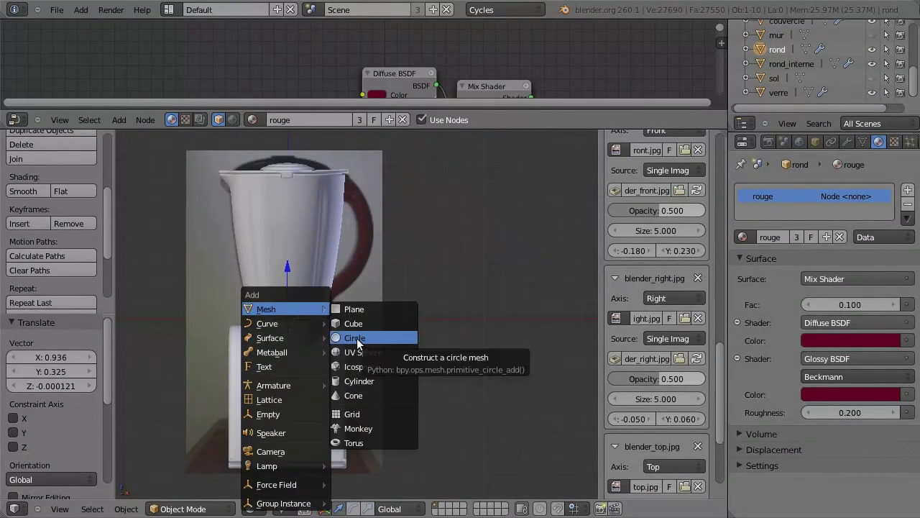
{"action": "left_click", "coordinate": [358, 384]}
{"action": "key", "text": "Tab"}
{"action": "key", "text": "s"}
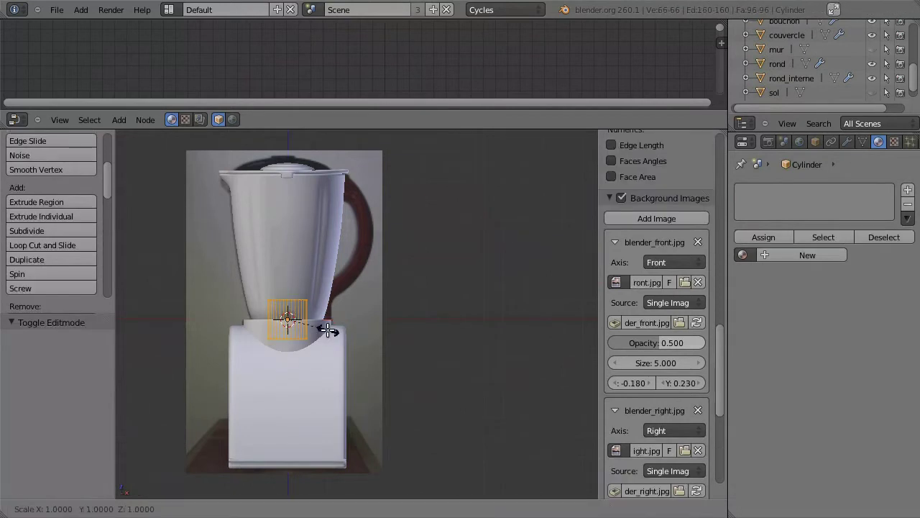
{"action": "left_click", "coordinate": [288, 291]}
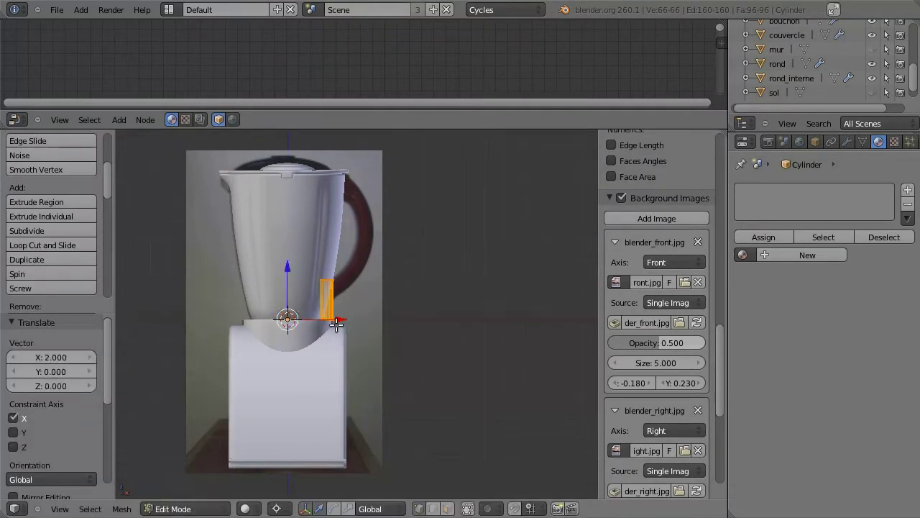
- Box-select the cylinder's top ring of vertices and extrude it downward
{"action": "scroll", "coordinate": [336, 320], "scroll_direction": "up", "scroll_amount": 5}
{"action": "scroll", "coordinate": [335, 319], "scroll_direction": "up", "scroll_amount": 2}
{"action": "key", "text": "a"}
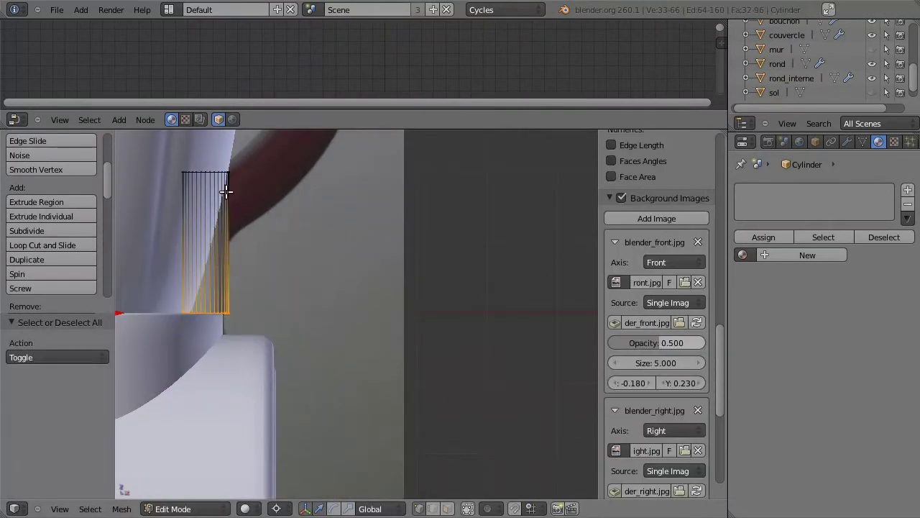
{"action": "key", "text": "b"}
{"action": "left_click_drag", "start_coordinate": [237, 195], "coordinate": [183, 168]}
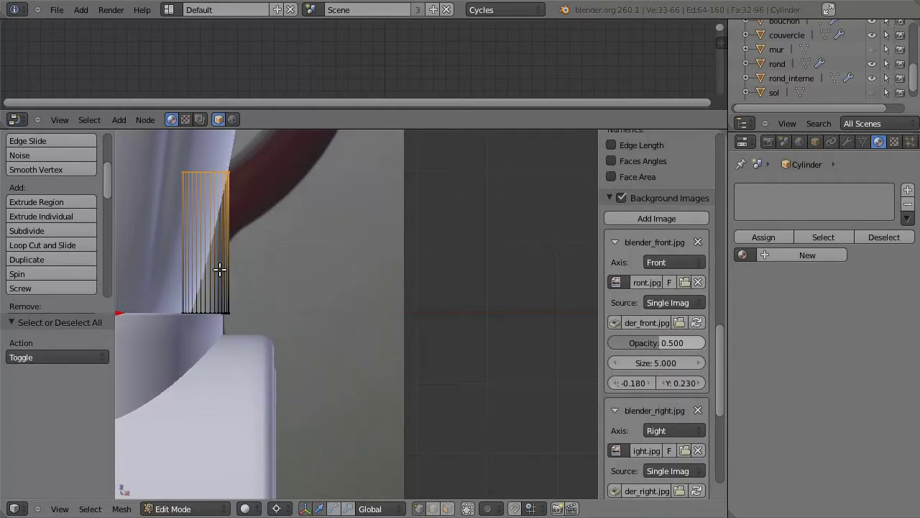
{"action": "key", "text": "e"}
{"action": "right_click", "coordinate": [211, 301]}
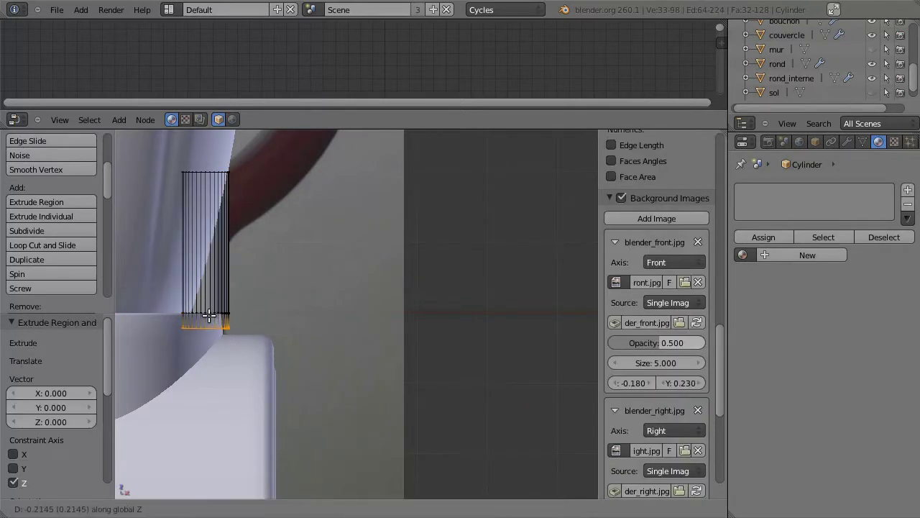
{"action": "left_click", "coordinate": [209, 315]}
- Set the scaling pivot and narrow the whole column to 0.65 on X/Y
{"action": "key", "text": "a"}
{"action": "key", "text": "s"}
{"action": "key", "text": "Escape"}
{"action": "left_click", "coordinate": [282, 510]}
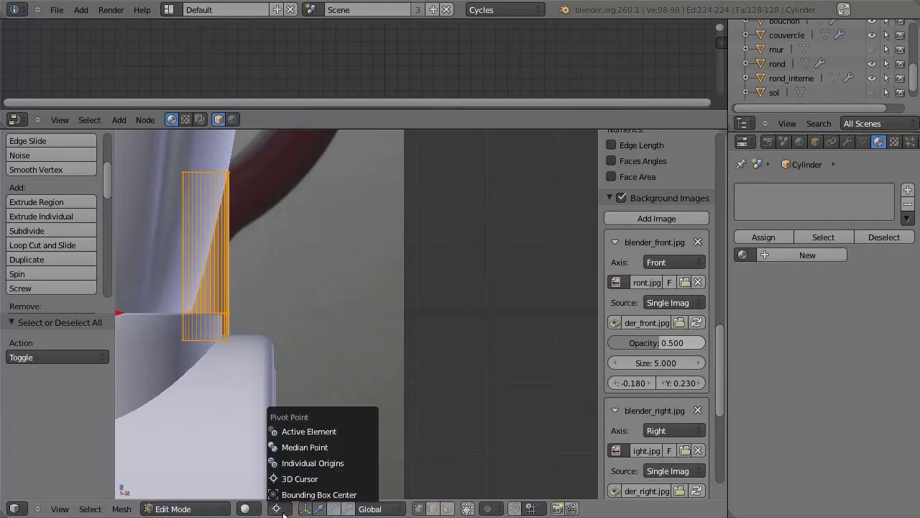
{"action": "left_click", "coordinate": [305, 447]}
{"action": "key", "text": "s"}
{"action": "left_click", "coordinate": [307, 375]}
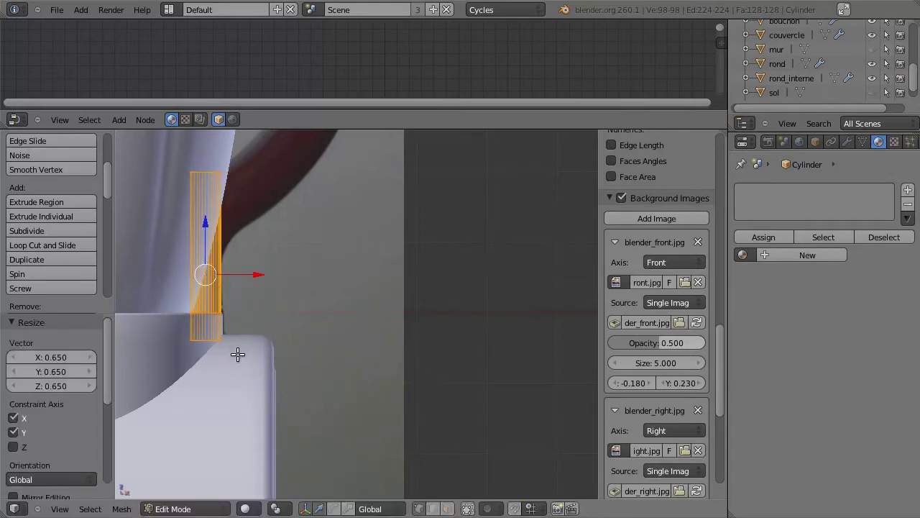
- Delete the selected excess vertices of the column
{"action": "mouse_move", "coordinate": [238, 353]}
{"action": "middle_mouse_down"}
{"action": "mouse_move", "coordinate": [251, 330]}
{"action": "mouse_move", "coordinate": [162, 351]}
{"action": "mouse_move", "coordinate": [317, 378]}
{"action": "mouse_move", "coordinate": [343, 309]}
{"action": "mouse_move", "coordinate": [301, 156]}
{"action": "mouse_move", "coordinate": [283, 310]}
{"action": "mouse_move", "coordinate": [397, 338]}
{"action": "mouse_move", "coordinate": [373, 322]}
{"action": "middle_mouse_up"}
{"action": "key", "text": "x"}
{"action": "left_click", "coordinate": [259, 307]}
- Move the column's upper vertices sideways to tilt its top
{"action": "left_click_drag", "start_coordinate": [344, 288], "coordinate": [391, 294]}
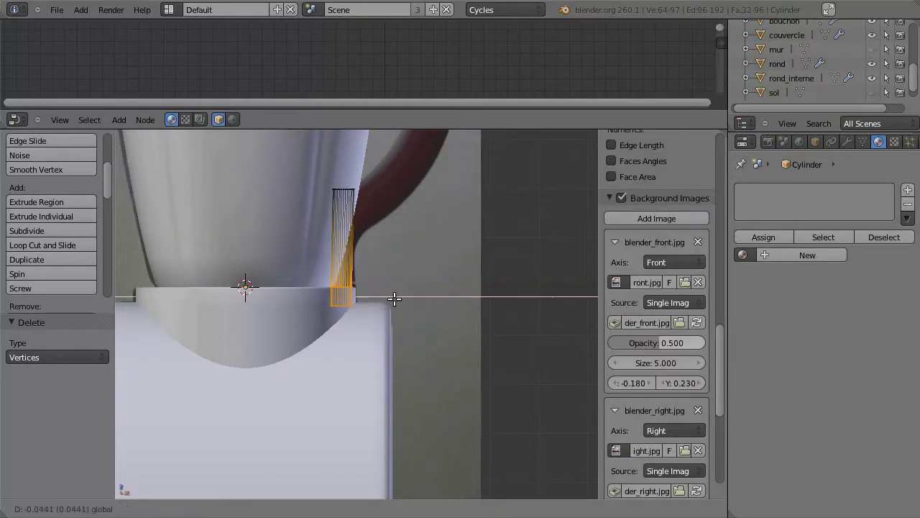
{"action": "key", "text": "g"}
{"action": "left_click", "coordinate": [425, 186]}
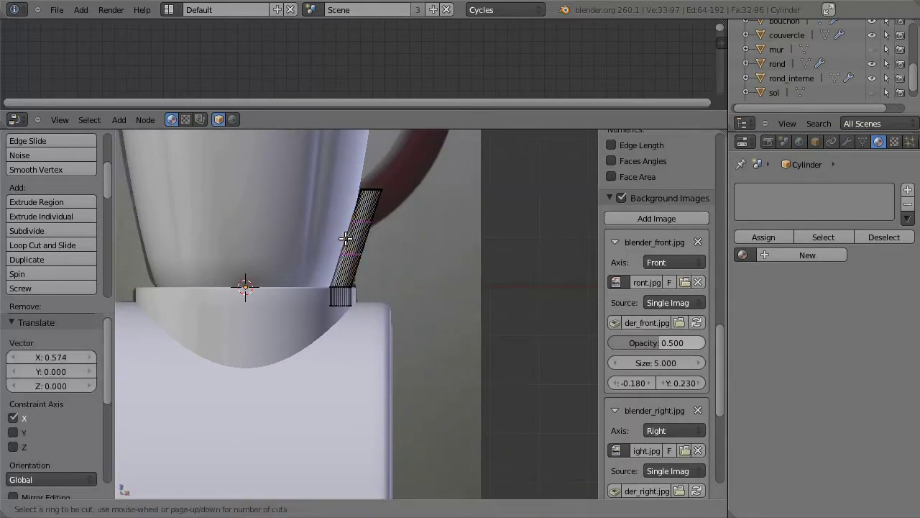
- Add a loop cut across the column and select the new mid-column edge loop
{"action": "key", "text": "ctrl+r"}
{"action": "left_click", "coordinate": [407, 237]}
{"action": "left_click", "coordinate": [408, 237]}
{"action": "key", "text": "a"}
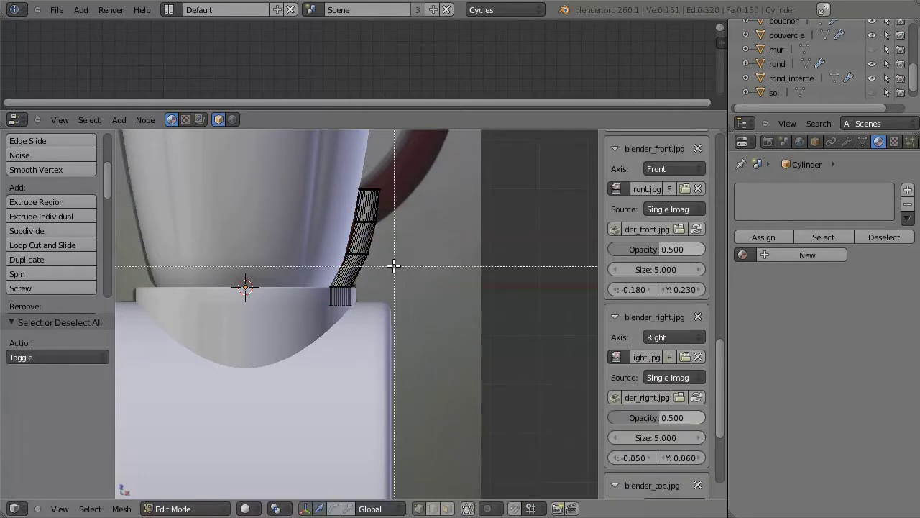
{"action": "left_click", "coordinate": [397, 266], "text": "alt"}
{"action": "key", "text": "g"}
{"action": "right_click", "coordinate": [407, 251]}
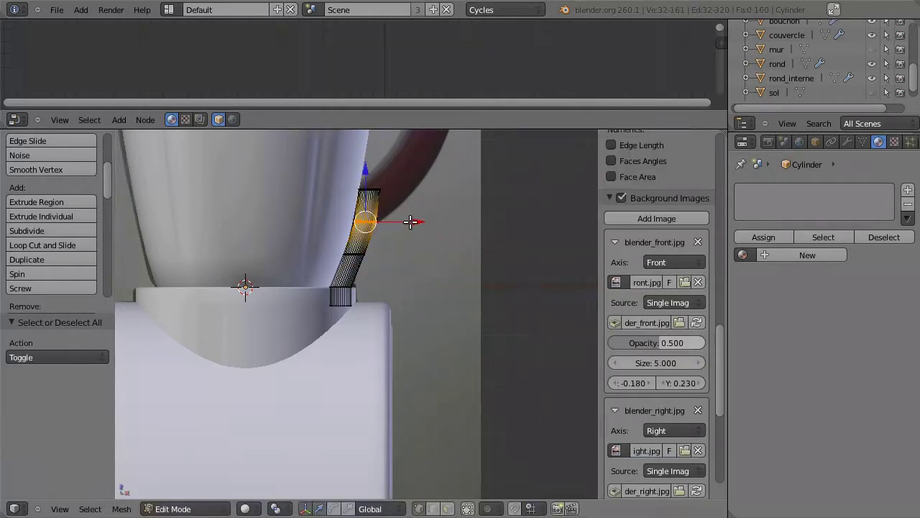
- Undo the trial rotation and delete the top edge loop's vertices
{"action": "key", "text": "g"}
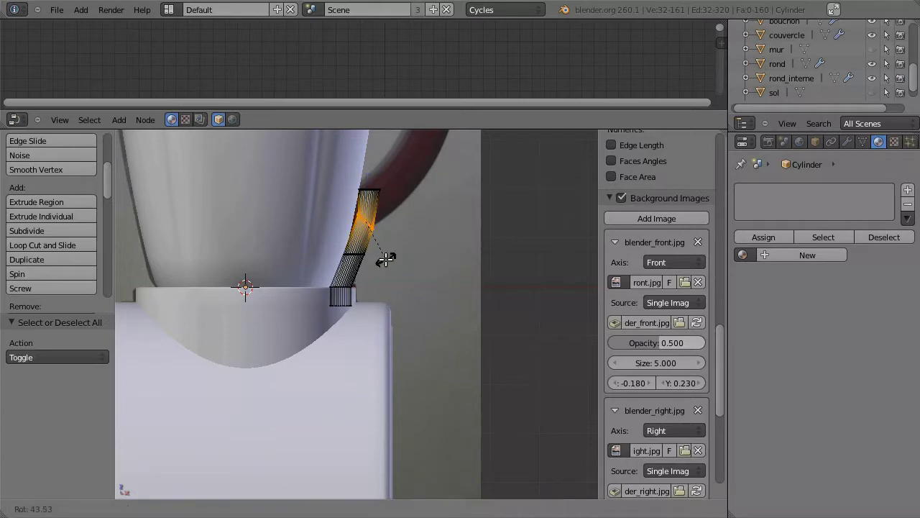
{"action": "left_click", "coordinate": [388, 255]}
{"action": "key", "text": "ctrl+z"}
{"action": "key", "text": "x"}
{"action": "left_click", "coordinate": [360, 264]}
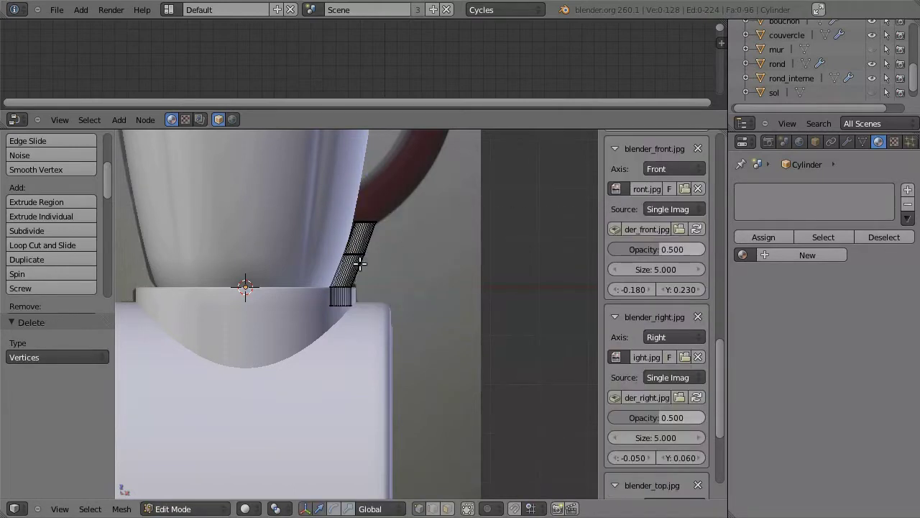
- Narrow the whole column along the X axis
{"action": "key", "text": "a"}
{"action": "key", "text": "s"}
{"action": "key", "text": "x"}
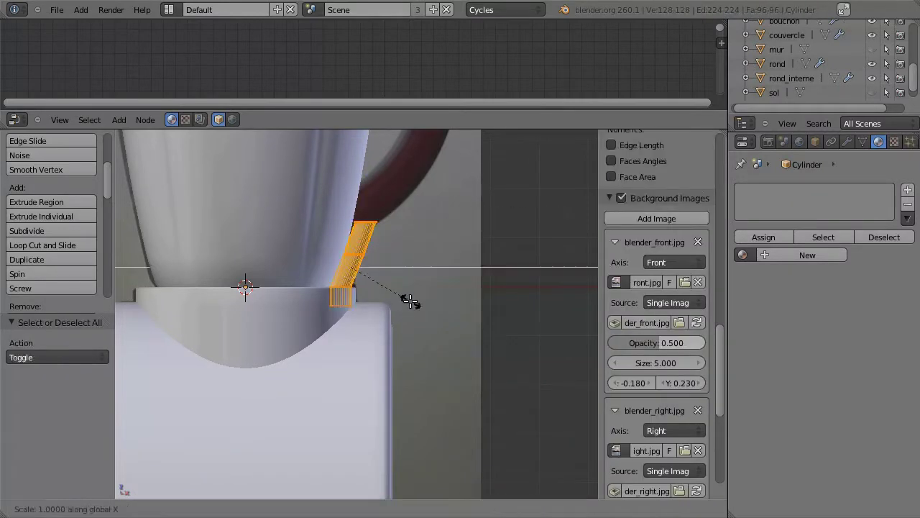
{"action": "left_click", "coordinate": [396, 294]}
{"action": "scroll", "coordinate": [381, 287], "scroll_direction": "up", "scroll_amount": 2}
{"action": "scroll", "coordinate": [370, 345], "scroll_direction": "up", "scroll_amount": 2}
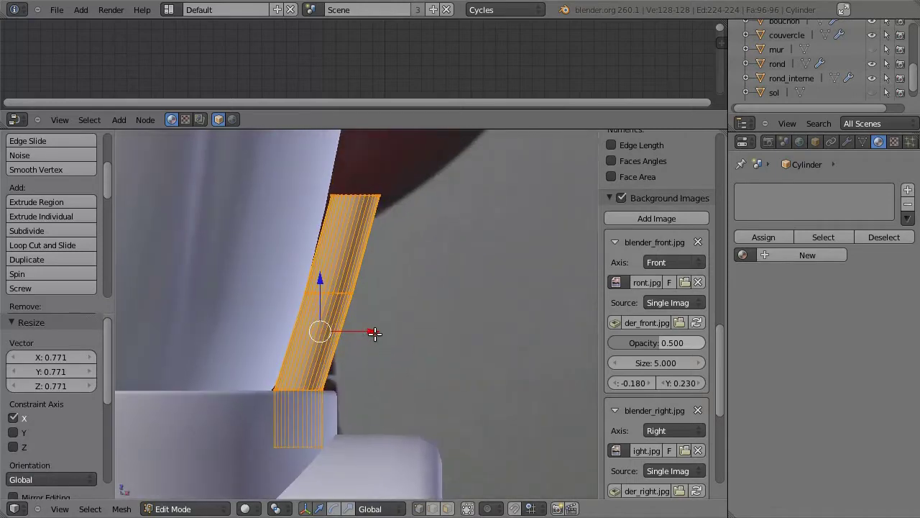
- Move the column's middle edge loop along Z
{"action": "key", "text": "a"}
{"action": "right_click", "coordinate": [332, 281], "text": "alt"}
{"action": "key", "text": "g"}
{"action": "key", "text": "z"}
{"action": "left_click", "coordinate": [332, 281]}
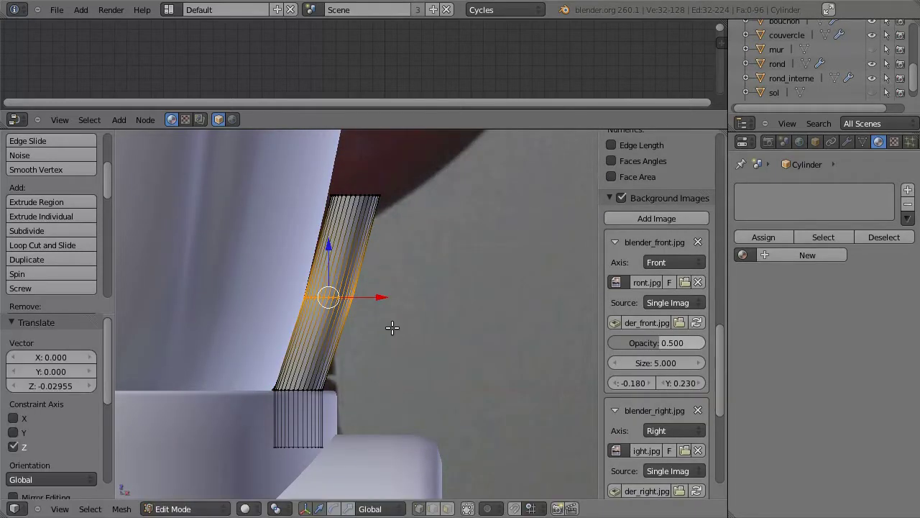
- Narrow the column to 0.816 on X, then scale its width without changing height
{"action": "key", "text": "a"}
{"action": "key", "text": "s"}
{"action": "key", "text": "x"}
{"action": "left_click", "coordinate": [439, 401]}
{"action": "key", "text": "s"}
{"action": "key", "text": "shift+z"}
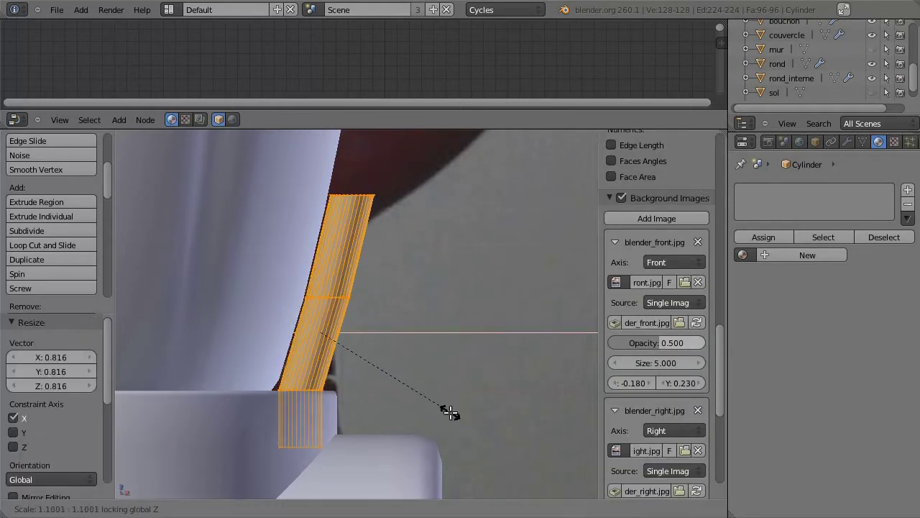
{"action": "left_click", "coordinate": [459, 421]}
- Raise the column's top edge loop along Z
{"action": "key", "text": "a"}
{"action": "right_click", "coordinate": [356, 195], "text": "alt"}
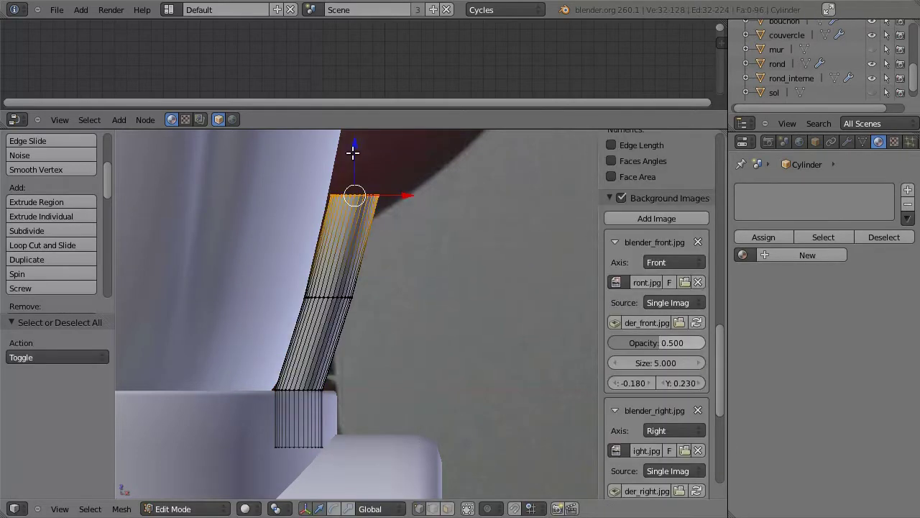
{"action": "key", "text": "g"}
{"action": "key", "text": "z"}
{"action": "left_click", "coordinate": [395, 221]}
{"action": "scroll", "coordinate": [380, 205], "scroll_direction": "up", "scroll_amount": 3}
- Extrude a new section from the top loop and tilt it by 35°
{"action": "key", "text": "e"}
{"action": "left_click", "coordinate": [489, 287]}
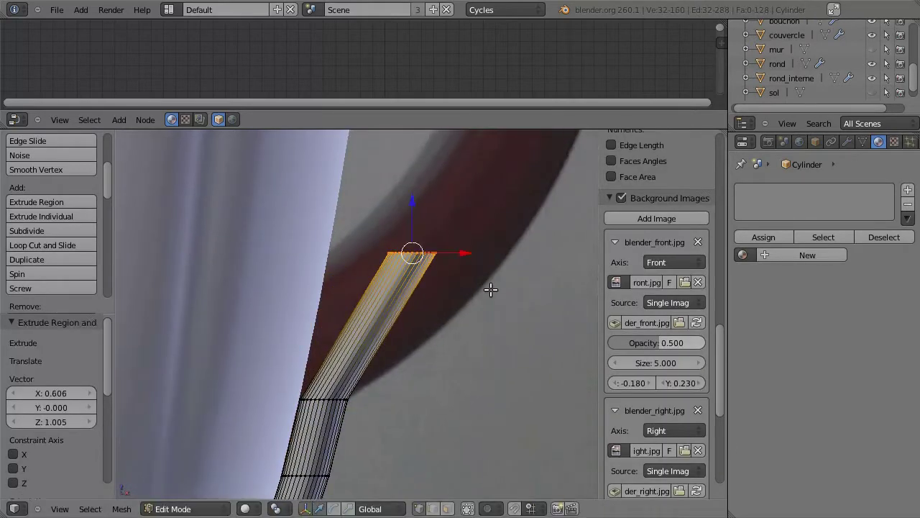
{"action": "key", "text": "r"}
{"action": "left_click", "coordinate": [462, 338]}
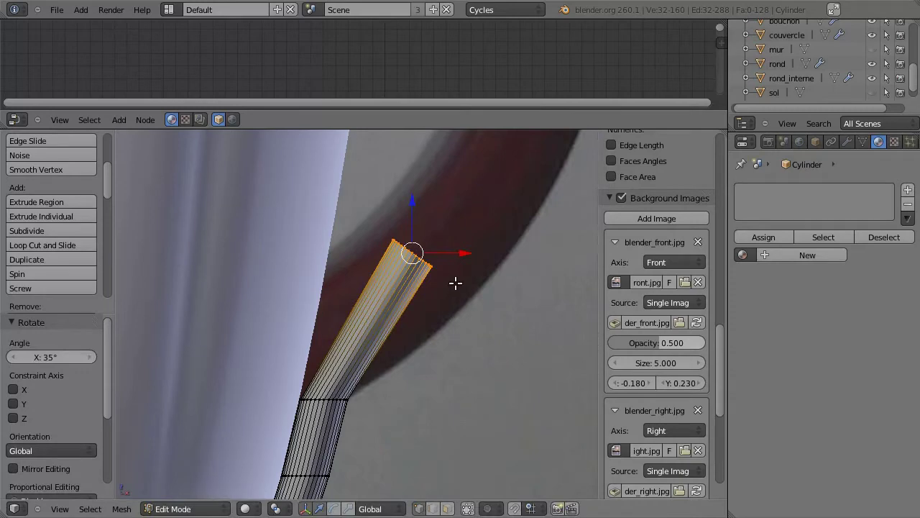
- Rotate the extrusion back to straighten it and shift the top section along X
{"action": "key", "text": "minus"}
{"action": "key", "text": "3"}
{"action": "key", "text": "5"}
{"action": "key", "text": "Return"}
{"action": "key", "text": "g"}
{"action": "key", "text": "x"}
{"action": "left_click", "coordinate": [401, 250]}
- Select an edge loop on the cylinder and move it along X
{"action": "scroll", "coordinate": [402, 250], "scroll_direction": "down", "scroll_amount": 3}
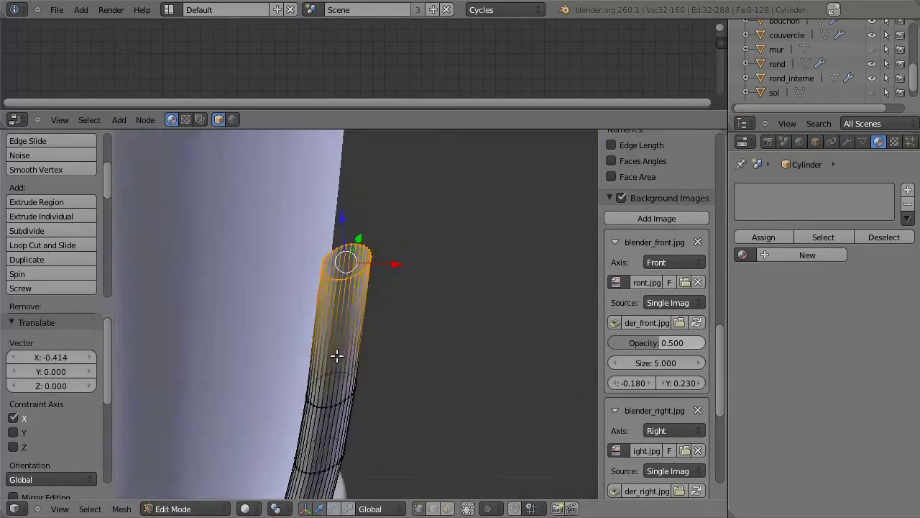
{"action": "mouse_move", "coordinate": [335, 353]}
{"action": "middle_mouse_down"}
{"action": "mouse_move", "coordinate": [376, 412]}
{"action": "mouse_move", "coordinate": [349, 339]}
{"action": "mouse_move", "coordinate": [341, 218]}
{"action": "middle_mouse_up"}
{"action": "right_click", "coordinate": [313, 322], "text": "alt"}
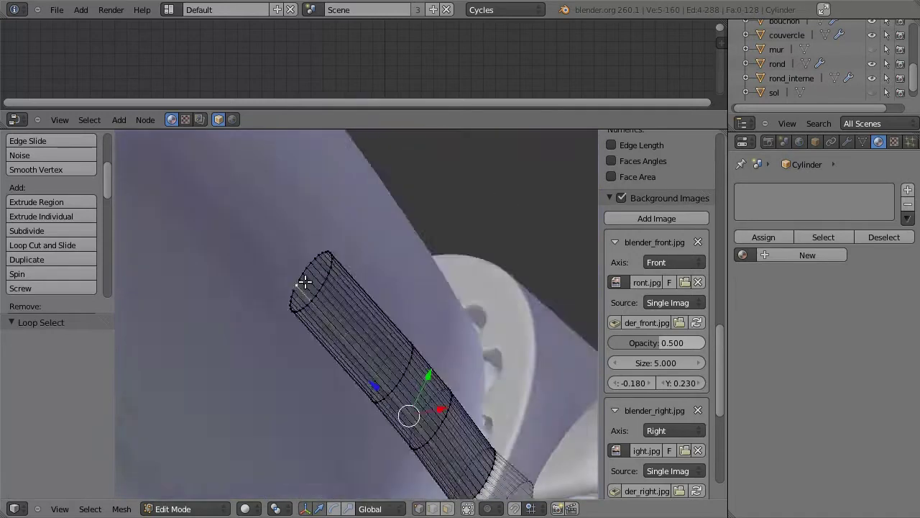
{"action": "scroll", "coordinate": [340, 218], "scroll_direction": "up", "scroll_amount": 3}
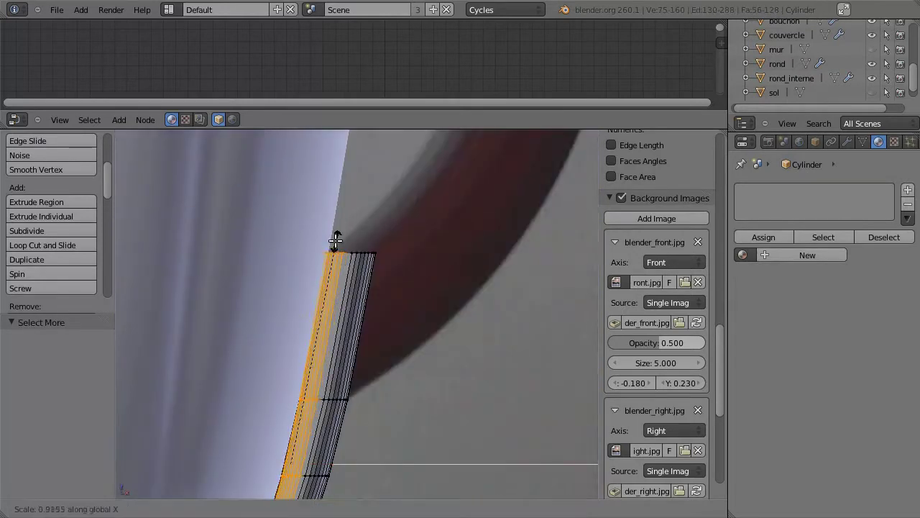
{"action": "key", "text": "g"}
{"action": "key", "text": "x"}
{"action": "left_click", "coordinate": [335, 273]}
- Nudge an edge loop on the cylinder's side along X
{"action": "mouse_move", "coordinate": [335, 273]}
{"action": "middle_mouse_down"}
{"action": "mouse_move", "coordinate": [306, 257]}
{"action": "mouse_move", "coordinate": [319, 208]}
{"action": "mouse_move", "coordinate": [276, 326]}
{"action": "middle_mouse_up"}
{"action": "key", "text": "a"}
{"action": "right_click", "coordinate": [271, 275], "text": "alt"}
{"action": "key", "text": "g"}
{"action": "left_click", "coordinate": [320, 210]}
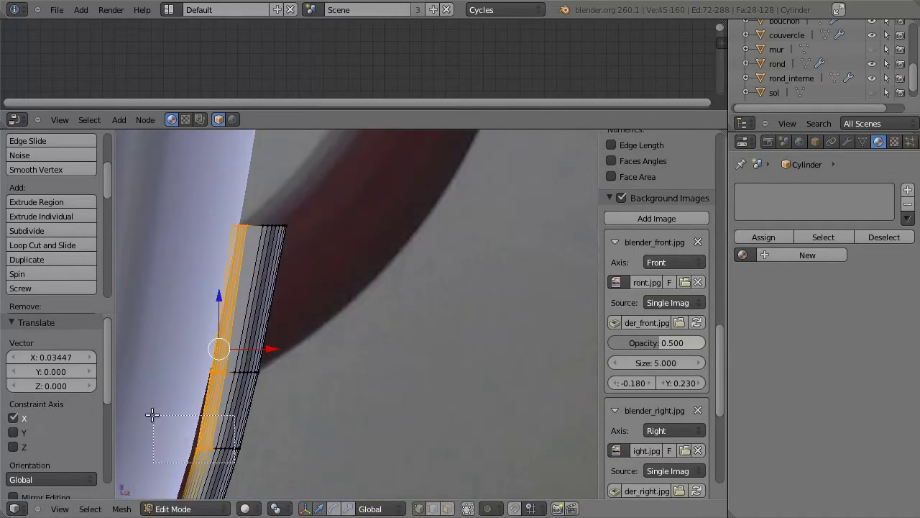
- Shift the whole column sideways along X
{"action": "key", "text": "g"}
{"action": "key", "text": "x"}
{"action": "left_click", "coordinate": [285, 296]}
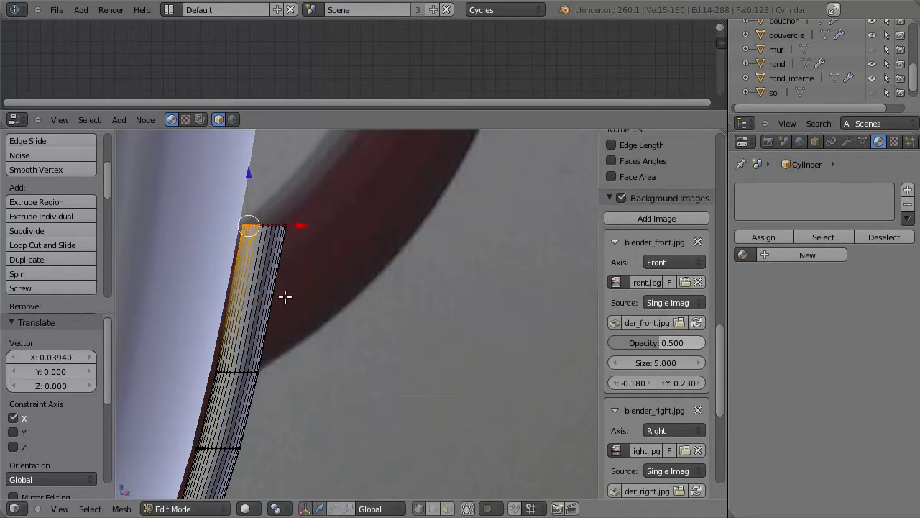
{"action": "middle_click_drag", "start_coordinate": [285, 296], "coordinate": [353, 312]}
{"action": "key", "text": "a"}
- Adjust the column's width along the X axis
{"action": "key", "text": "a"}
{"action": "key", "text": "g"}
{"action": "key", "text": "x"}
{"action": "left_click", "coordinate": [302, 342]}
{"action": "key", "text": "s"}
{"action": "key", "text": "x"}
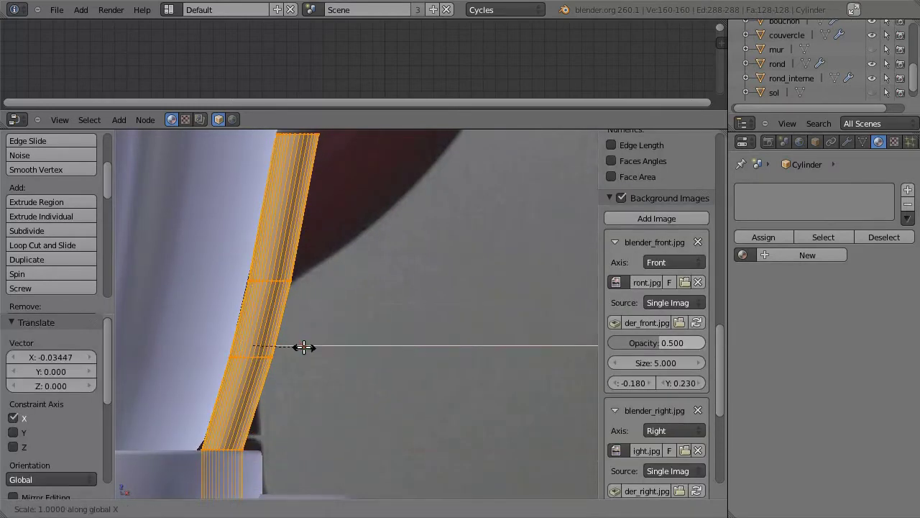
{"action": "left_click", "coordinate": [312, 348]}
{"action": "key", "text": "a"}
- Shift the lower, middle and top vertex rings of the column along X
{"action": "right_click", "coordinate": [302, 354], "text": "alt"}
{"action": "key", "text": "g"}
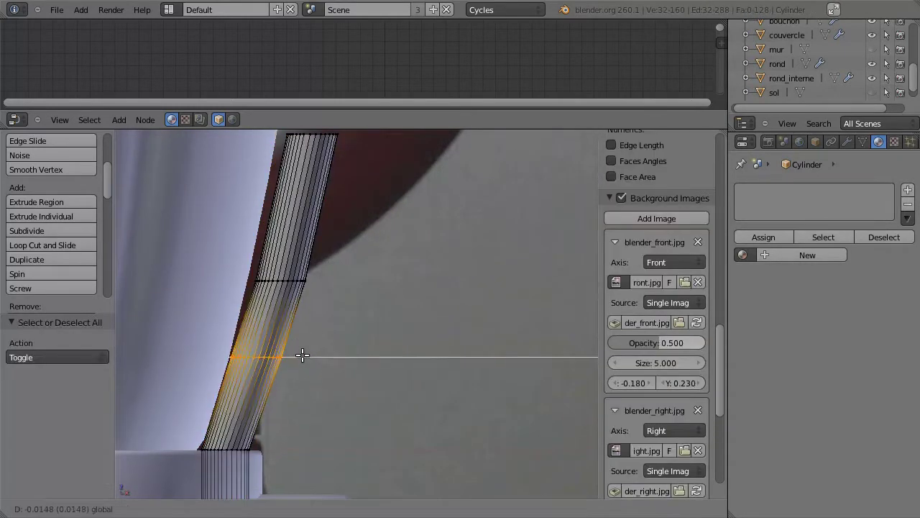
{"action": "left_click", "coordinate": [301, 355]}
{"action": "right_click", "coordinate": [328, 283], "text": "alt"}
{"action": "key", "text": "g"}
{"action": "key", "text": "x"}
{"action": "left_click", "coordinate": [324, 284]}
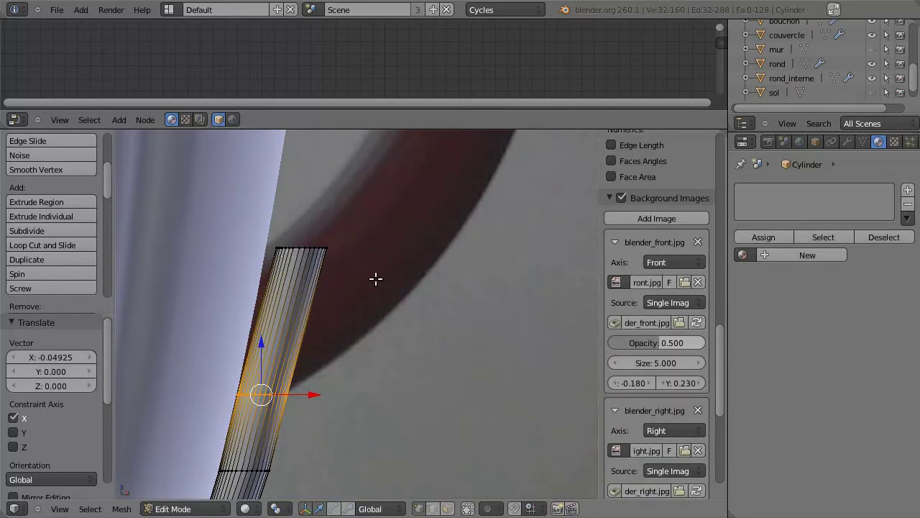
{"action": "right_click", "coordinate": [344, 248], "text": "alt"}
{"action": "key", "text": "g"}
{"action": "key", "text": "x"}
{"action": "left_click", "coordinate": [340, 247]}
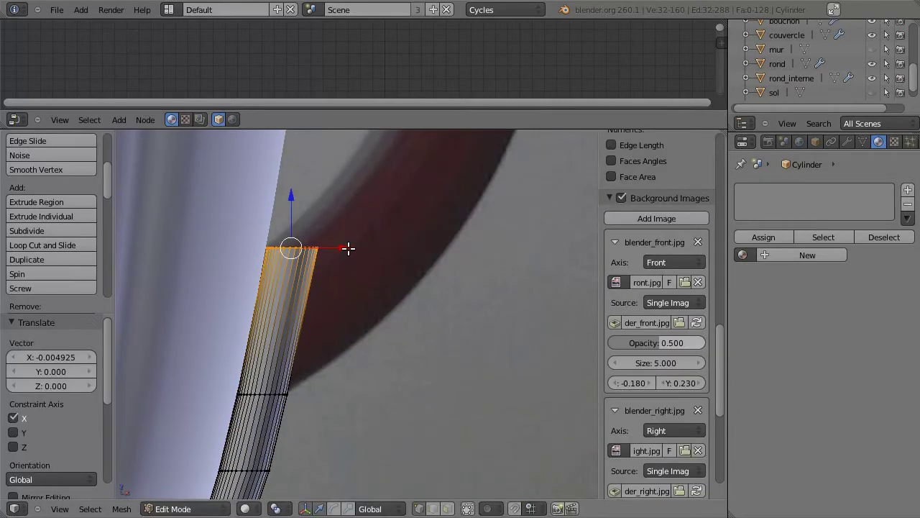
- Duplicate the column's top ring, turn it upright and move it sideways
{"action": "mouse_move", "coordinate": [350, 249]}
{"action": "middle_mouse_down"}
{"action": "mouse_move", "coordinate": [303, 327]}
{"action": "mouse_move", "coordinate": [306, 282]}
{"action": "mouse_move", "coordinate": [324, 466]}
{"action": "mouse_move", "coordinate": [280, 274]}
{"action": "middle_mouse_up"}
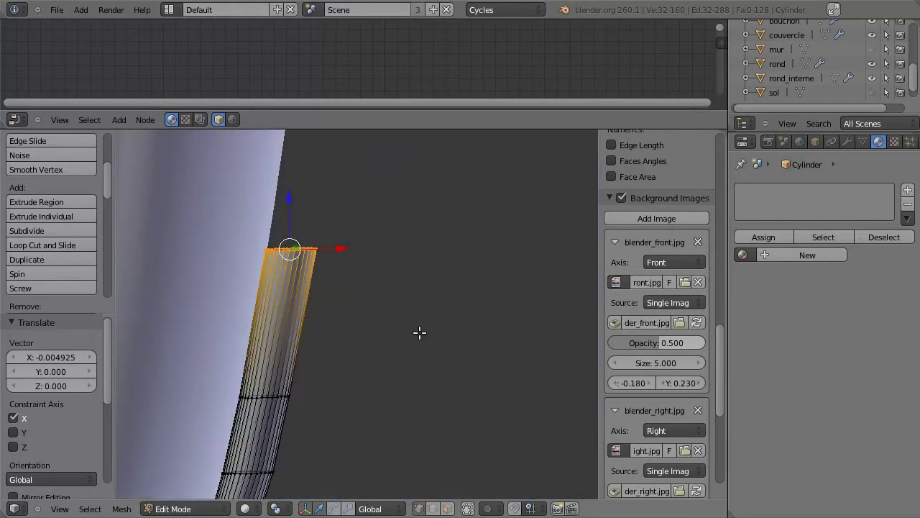
{"action": "key", "text": "shift+d"}
{"action": "left_click", "coordinate": [372, 297]}
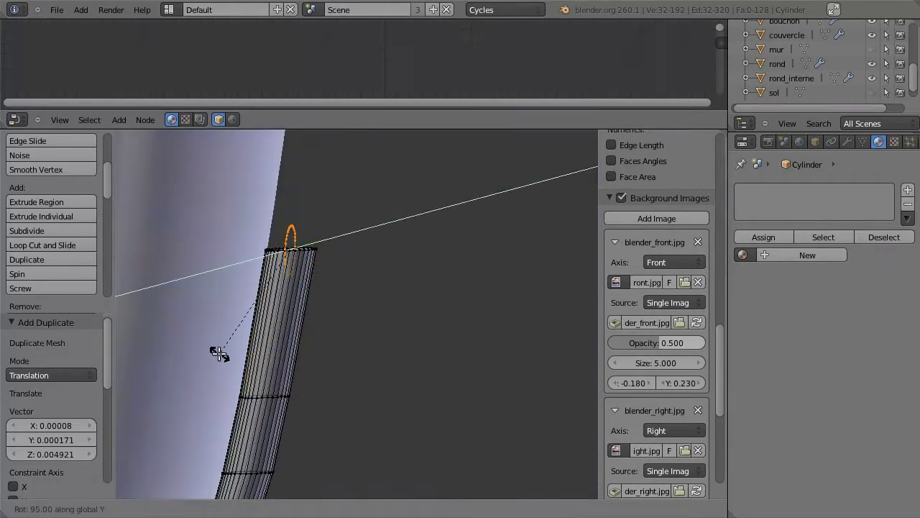
{"action": "left_click", "coordinate": [219, 353]}
{"action": "left_click", "coordinate": [320, 252]}
{"action": "key", "text": "g"}
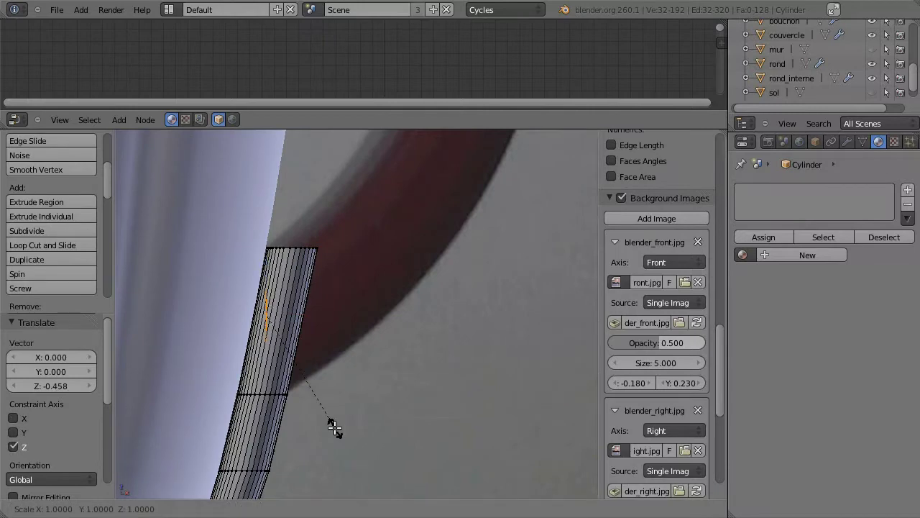
- Resize the duplicated ring and raise it along Z
{"action": "scroll", "coordinate": [439, 254], "scroll_direction": "down", "scroll_amount": 3}
{"action": "middle_click_drag", "start_coordinate": [440, 253], "coordinate": [454, 239]}
{"action": "key", "text": "s"}
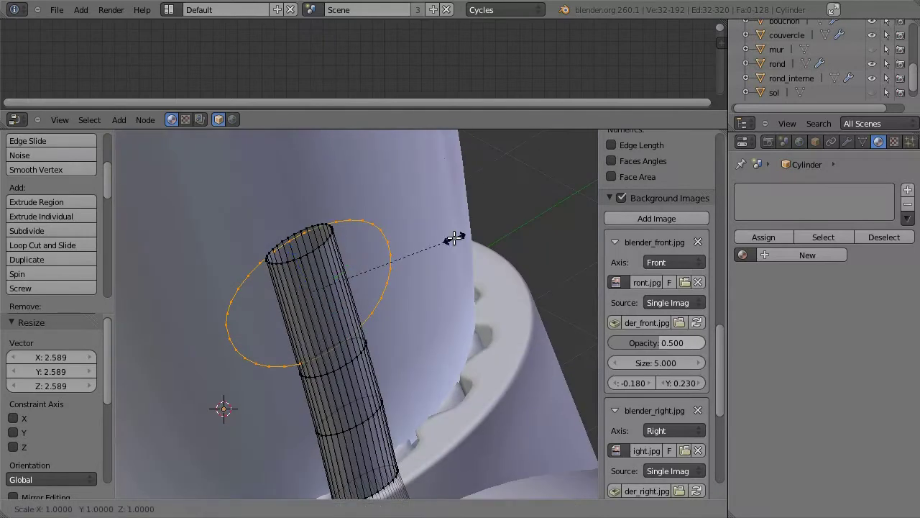
{"action": "left_click", "coordinate": [365, 268]}
{"action": "middle_click_drag", "start_coordinate": [366, 268], "coordinate": [380, 225]}
{"action": "left_click", "coordinate": [279, 236]}
- In front view, rotate the ring 10°, reposition it, then tilt it -10° on X
{"action": "key", "text": "KP_1"}
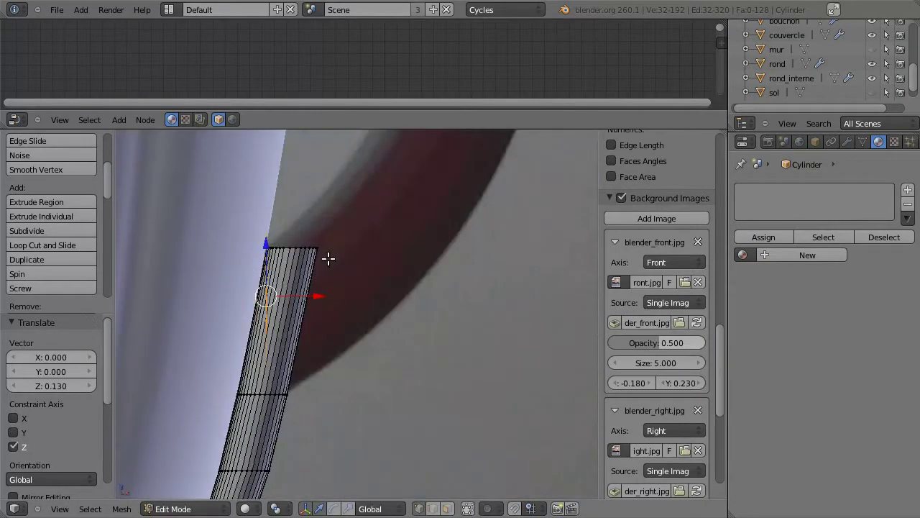
{"action": "type", "text": "x10"}
{"action": "key", "text": "Return"}
{"action": "left_click", "coordinate": [311, 293]}
{"action": "mouse_move", "coordinate": [312, 293]}
{"action": "middle_mouse_down"}
{"action": "mouse_move", "coordinate": [238, 335]}
{"action": "mouse_move", "coordinate": [307, 305]}
{"action": "middle_mouse_up"}
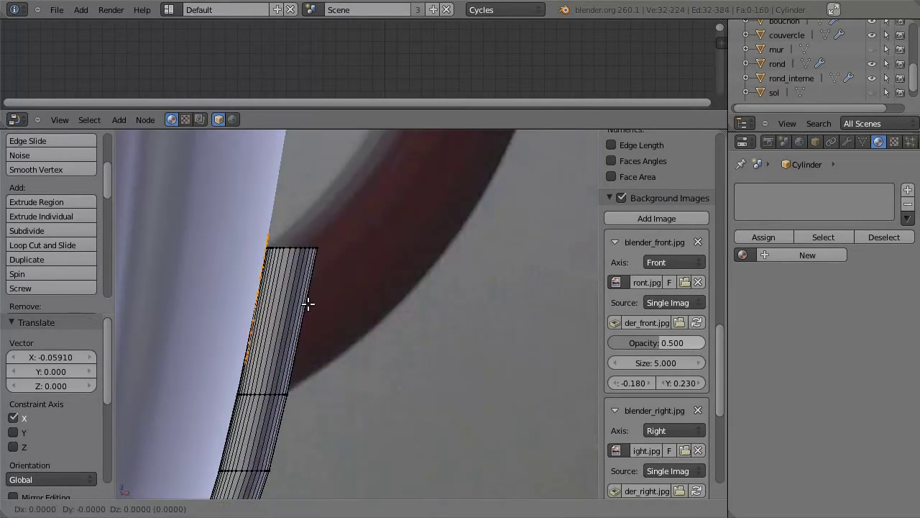
{"action": "left_click", "coordinate": [381, 299]}
{"action": "type", "text": "r"}
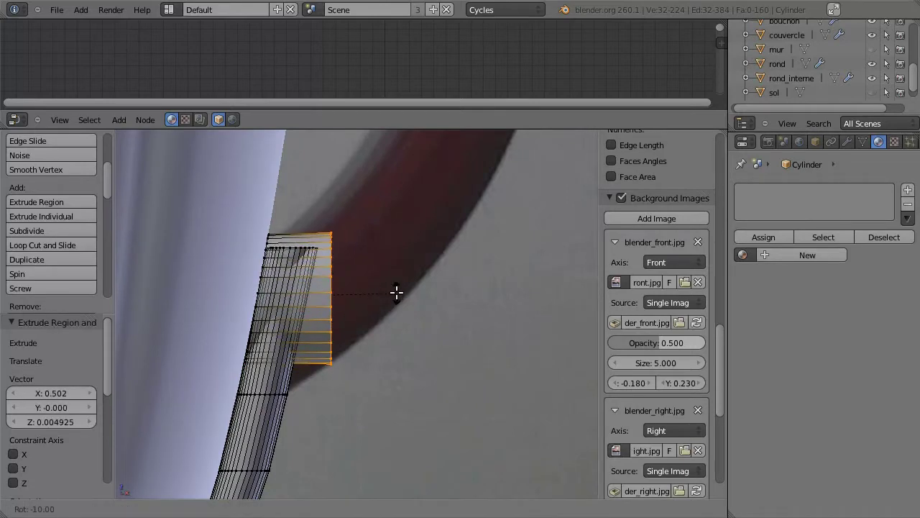
{"action": "type", "text": "x-10"}
{"action": "key", "text": "Return"}
{"action": "middle_click_drag", "start_coordinate": [396, 293], "coordinate": [292, 323]}
- Extrude a new handle section from the end ring and move it into place
{"action": "key", "text": "e"}
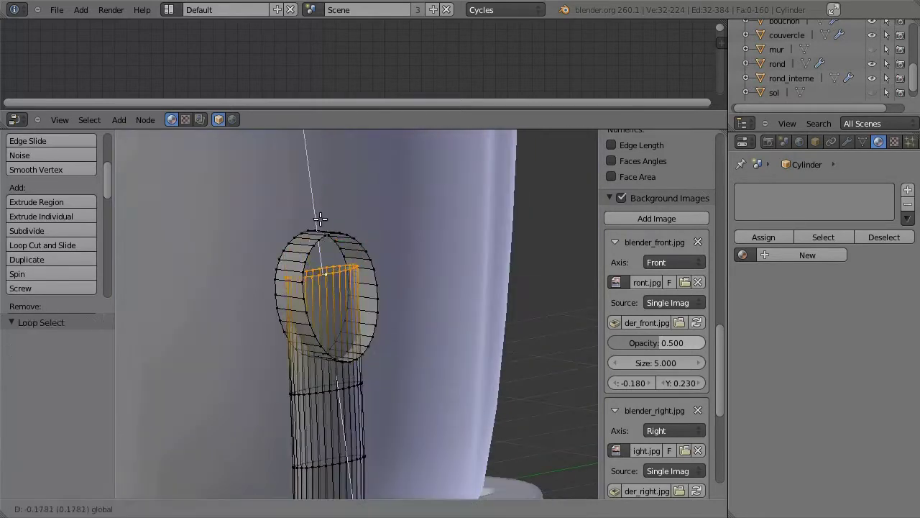
{"action": "left_click", "coordinate": [323, 263]}
{"action": "middle_click_drag", "start_coordinate": [323, 263], "coordinate": [427, 284]}
{"action": "key", "text": "g"}
{"action": "left_click", "coordinate": [343, 286]}
{"action": "right_click", "coordinate": [331, 294], "text": "alt"}
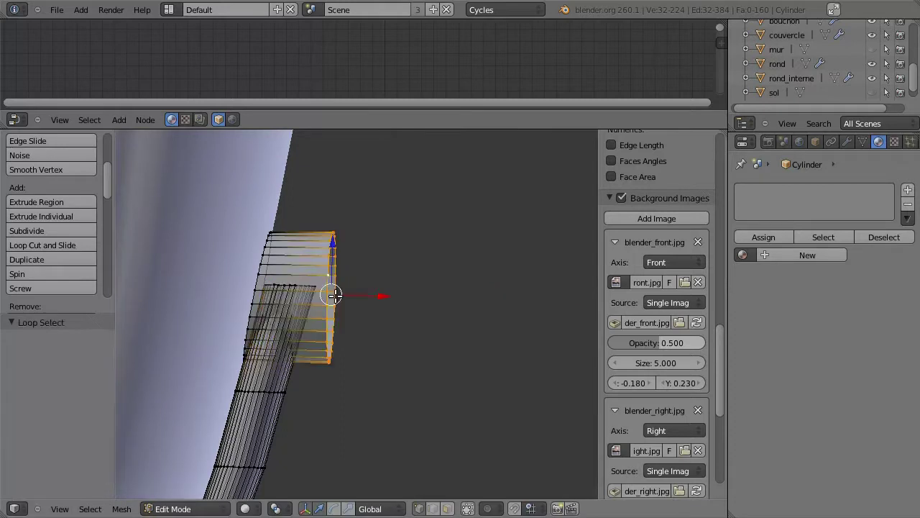
{"action": "key", "text": "KP_1"}
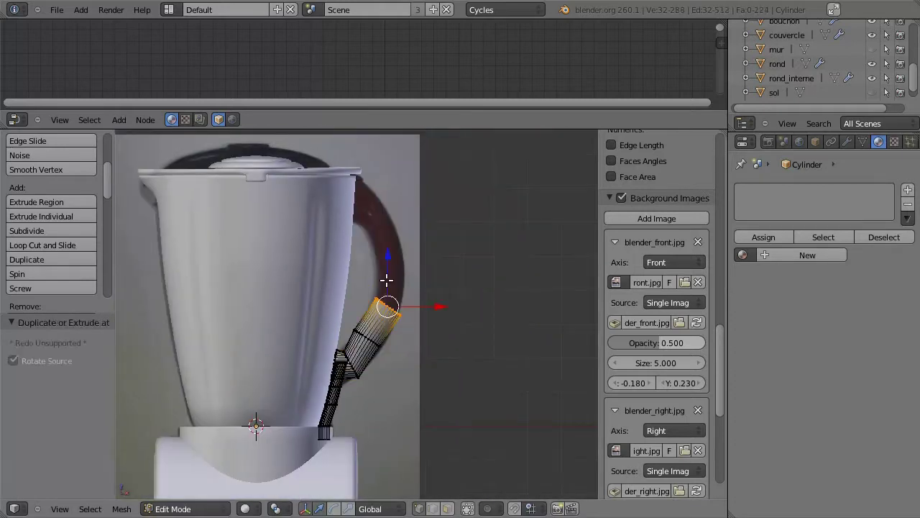
- Extrude the handle up to the jug's rim and move a middle ring vertically to follow the curve
{"action": "right_click", "coordinate": [395, 269], "text": "ctrl"}
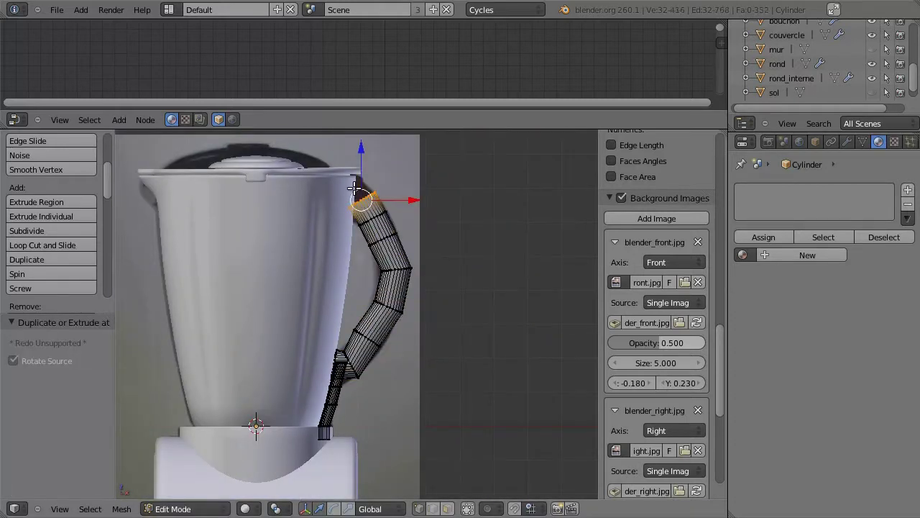
{"action": "key", "text": "a"}
{"action": "right_click", "coordinate": [400, 342], "text": "alt"}
{"action": "key", "text": "g"}
{"action": "key", "text": "z"}
{"action": "left_click", "coordinate": [423, 327]}
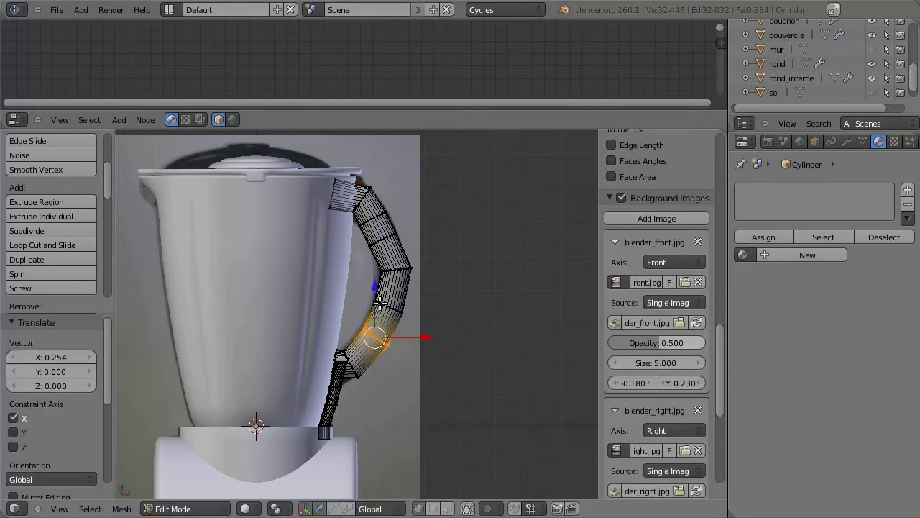
- Reposition the handle's top ring to match the reference curve
{"action": "key", "text": "a"}
{"action": "right_click", "coordinate": [427, 308], "text": "alt"}
{"action": "right_click", "coordinate": [440, 267], "text": "alt"}
{"action": "key", "text": "a"}
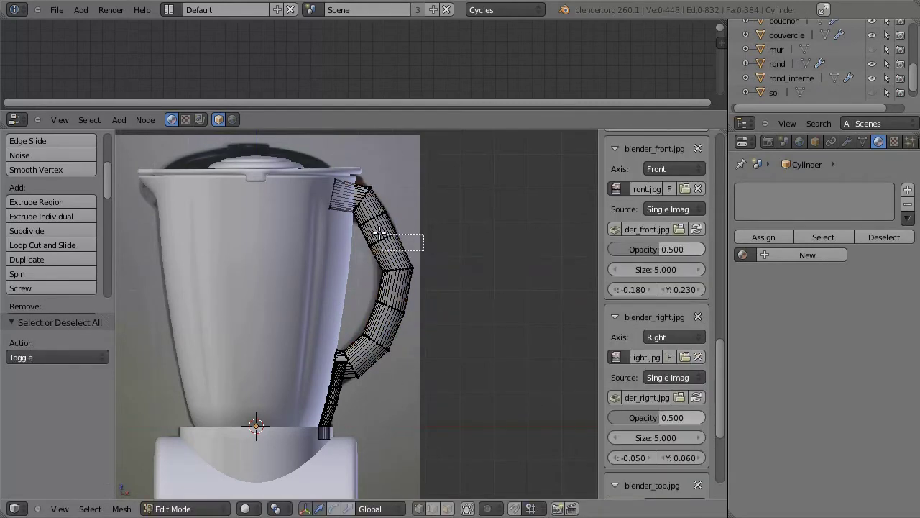
{"action": "right_click", "coordinate": [427, 238], "text": "alt"}
{"action": "key", "text": "a"}
{"action": "right_click", "coordinate": [440, 266], "text": "alt"}
{"action": "key", "text": "a"}
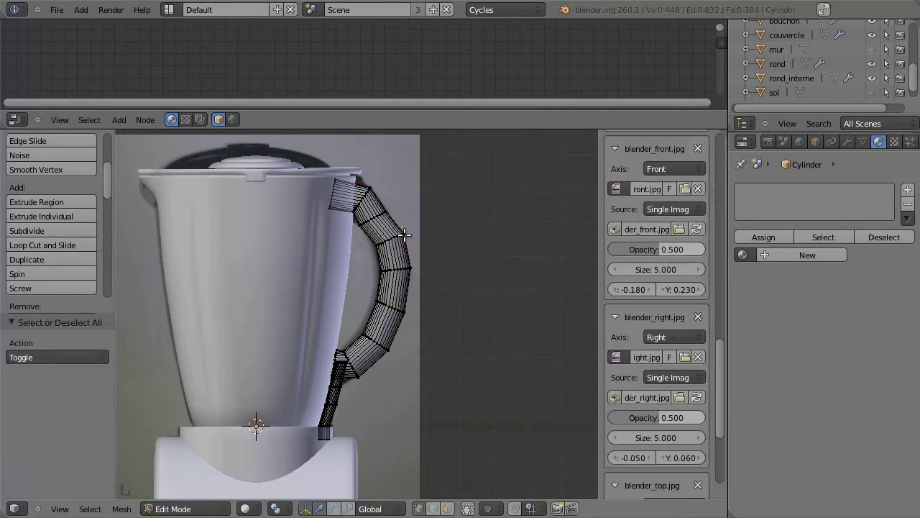
{"action": "right_click", "coordinate": [368, 213], "text": "alt"}
{"action": "key", "text": "g"}
{"action": "left_click", "coordinate": [403, 212]}
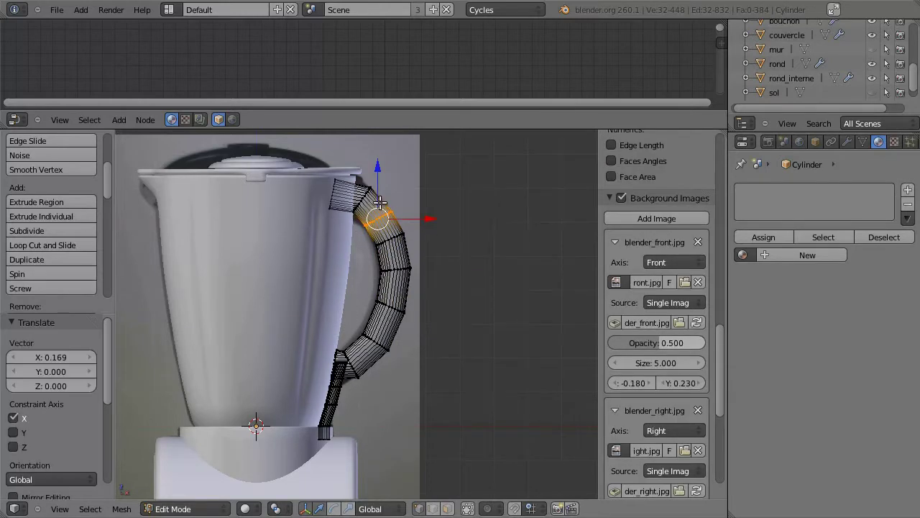
- Rotate the upper-bend rings, then shift the top section along X and tilt it
{"action": "right_click", "coordinate": [365, 203], "text": "alt"}
{"action": "key", "text": "r"}
{"action": "left_click", "coordinate": [366, 203]}
{"action": "scroll", "coordinate": [366, 203], "scroll_direction": "up", "scroll_amount": 3}
{"action": "key", "text": "ctrl+KP_Add"}
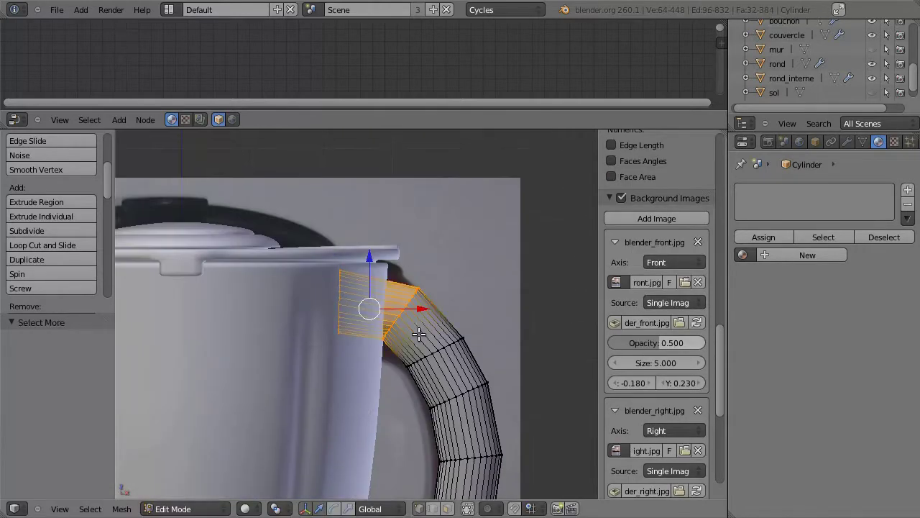
{"action": "key", "text": "g"}
{"action": "key", "text": "x"}
{"action": "left_click", "coordinate": [459, 297]}
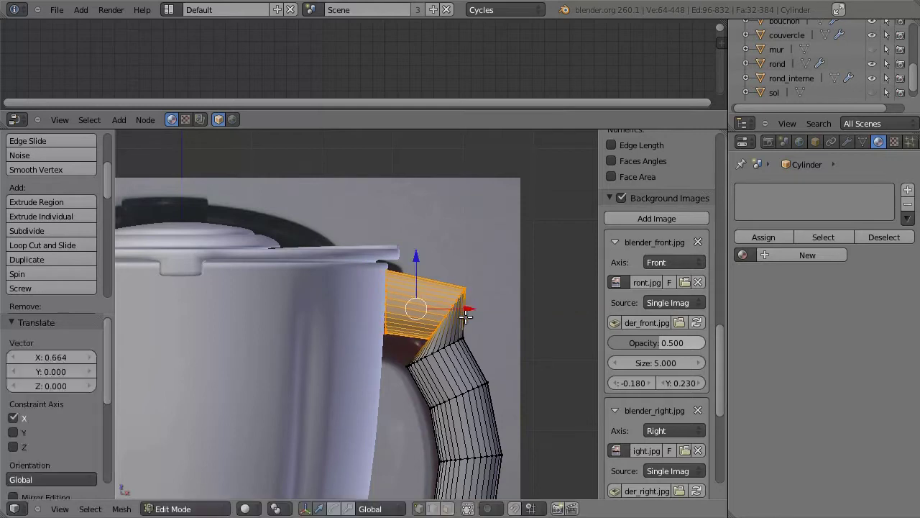
{"action": "key", "text": "r"}
{"action": "left_click", "coordinate": [447, 324]}
- Delete the vertices of the extra edge loop at the handle top
{"action": "right_click", "coordinate": [445, 351], "text": "alt"}
{"action": "key", "text": "x"}
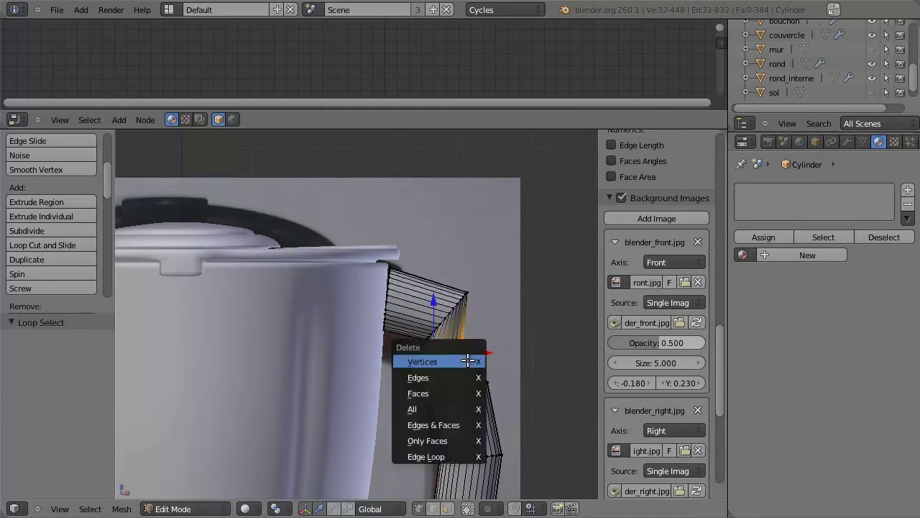
{"action": "left_click", "coordinate": [438, 499]}
{"action": "key", "text": "a"}
- Shift the remaining loops at the handle's top end sideways into place
{"action": "right_click", "coordinate": [454, 395], "text": "alt"}
{"action": "key", "text": "g"}
{"action": "key", "text": "x"}
{"action": "left_click", "coordinate": [509, 388]}
{"action": "key", "text": "a"}
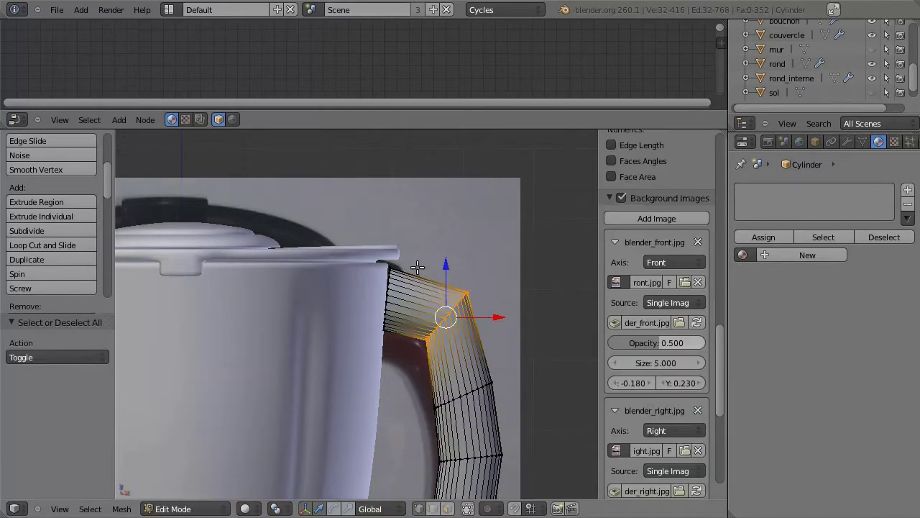
{"action": "right_click", "coordinate": [472, 306], "text": "alt"}
{"action": "key", "text": "g"}
{"action": "left_click", "coordinate": [425, 304]}
{"action": "key", "text": "a"}
- Close the open loop at the handle joint by extruding it and merging At Center
{"action": "mouse_move", "coordinate": [425, 304]}
{"action": "middle_mouse_down"}
{"action": "mouse_move", "coordinate": [382, 350]}
{"action": "mouse_move", "coordinate": [360, 324]}
{"action": "middle_mouse_up"}
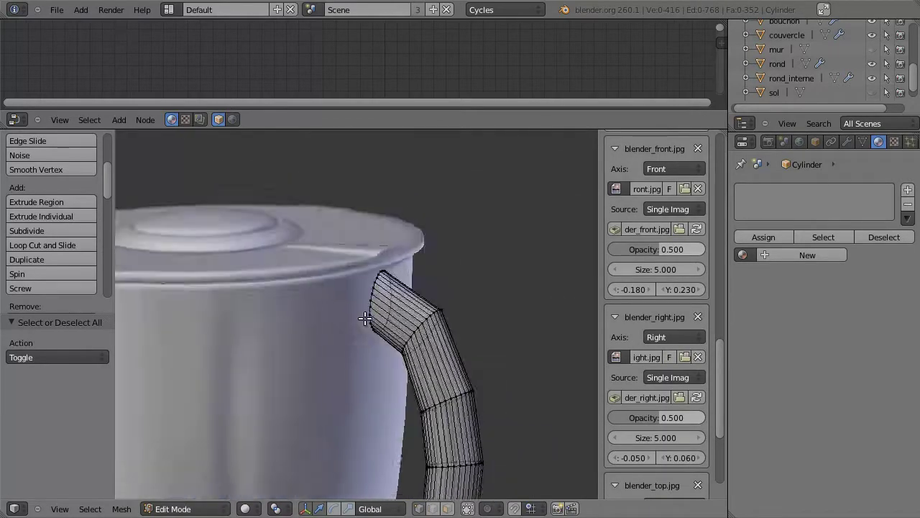
{"action": "middle_click_drag", "start_coordinate": [360, 324], "coordinate": [302, 317]}
{"action": "right_click", "coordinate": [296, 277], "text": "alt"}
{"action": "scroll", "coordinate": [302, 316], "scroll_direction": "up", "scroll_amount": 5}
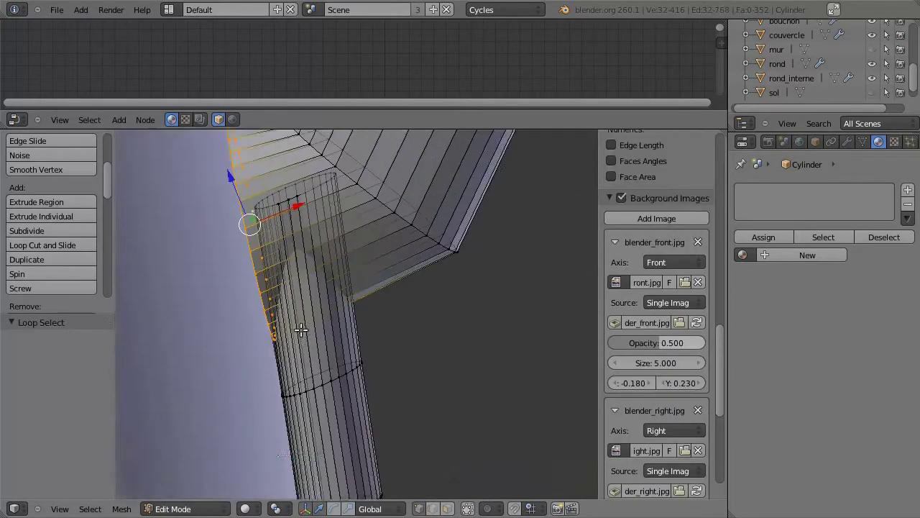
{"action": "key", "text": "e"}
{"action": "right_click", "coordinate": [376, 370]}
{"action": "key", "text": "alt+m"}
{"action": "left_click", "coordinate": [328, 343]}
{"action": "scroll", "coordinate": [394, 252], "scroll_direction": "down", "scroll_amount": 3}
{"action": "middle_click_drag", "start_coordinate": [394, 252], "coordinate": [383, 287]}
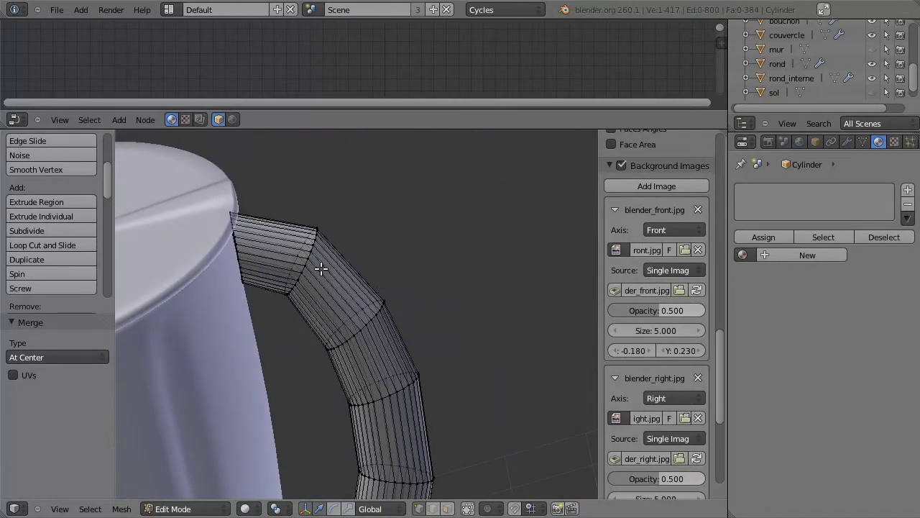
- Rotate the edge loop where the handle meets the jug
{"action": "middle_click_drag", "start_coordinate": [321, 268], "coordinate": [301, 259]}
{"action": "scroll", "coordinate": [288, 259], "scroll_direction": "up", "scroll_amount": 3}
{"action": "right_click", "coordinate": [253, 256], "text": "alt"}
{"action": "key", "text": "r"}
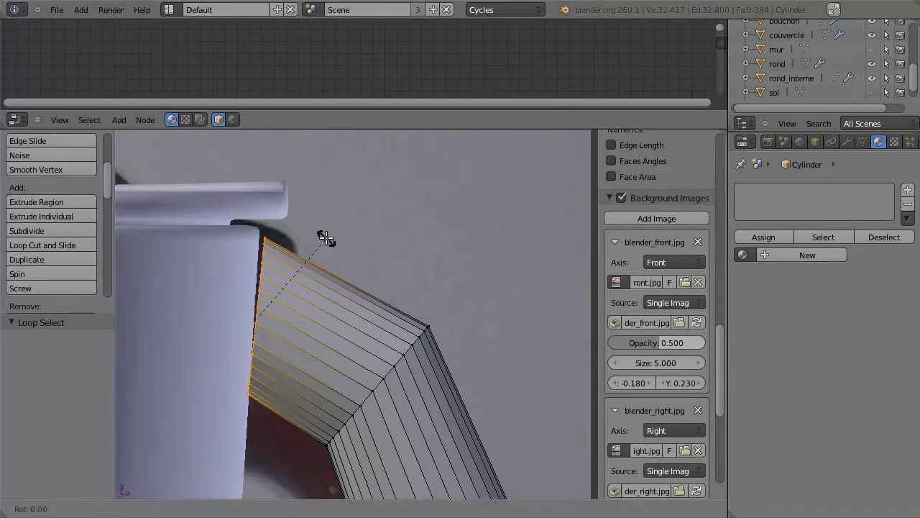
{"action": "left_click", "coordinate": [324, 234]}
{"action": "left_click_drag", "start_coordinate": [253, 318], "coordinate": [253, 317]}
- Add a loop cut across the top section, tilt it on X, and move it vertically and sideways
{"action": "key", "text": "ctrl+r"}
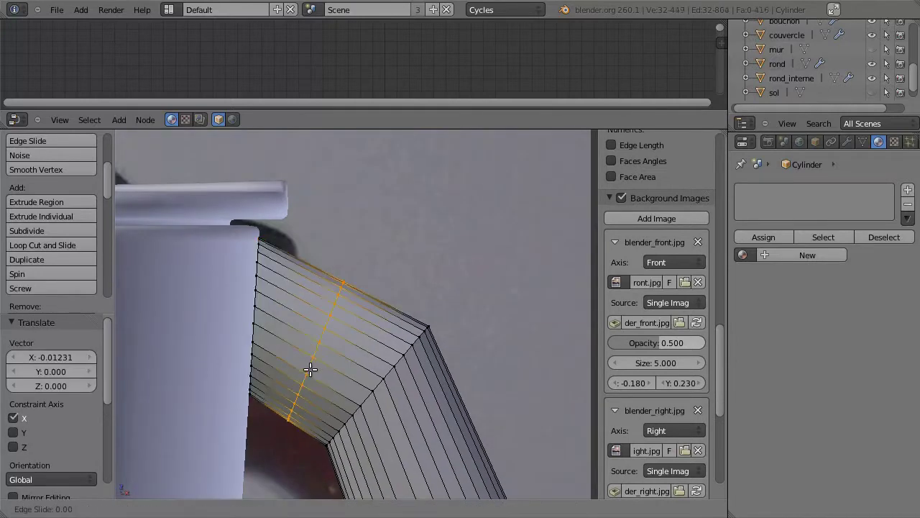
{"action": "left_click", "coordinate": [415, 308]}
{"action": "key", "text": "r"}
{"action": "key", "text": "x"}
{"action": "key", "text": "Return"}
{"action": "key", "text": "g"}
{"action": "key", "text": "z"}
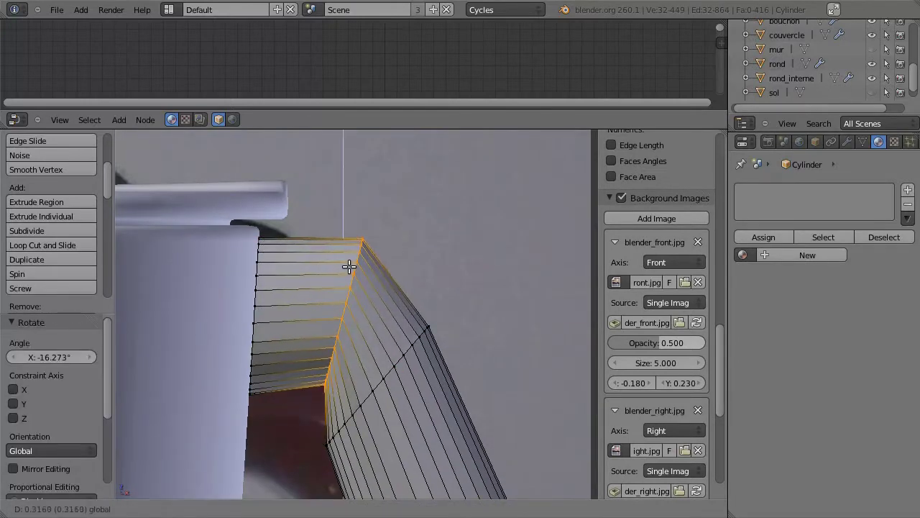
{"action": "left_click", "coordinate": [349, 266]}
{"action": "key", "text": "g"}
{"action": "key", "text": "x"}
{"action": "left_click", "coordinate": [452, 386]}
- Reposition the top loop, raising it along Z
{"action": "mouse_move", "coordinate": [452, 387]}
{"action": "middle_mouse_down"}
{"action": "mouse_move", "coordinate": [390, 263]}
{"action": "mouse_move", "coordinate": [295, 291]}
{"action": "middle_mouse_up"}
{"action": "key", "text": "g"}
{"action": "left_click", "coordinate": [392, 247]}
{"action": "key", "text": "z"}
{"action": "left_click", "coordinate": [302, 273]}
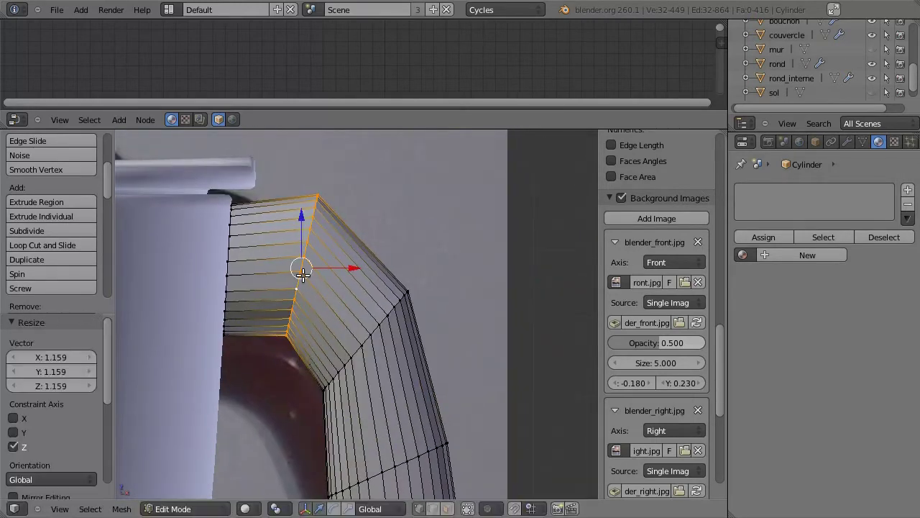
{"action": "left_click", "coordinate": [304, 231]}
{"action": "scroll", "coordinate": [299, 274], "scroll_direction": "down", "scroll_amount": 3}
{"action": "key", "text": "a"}
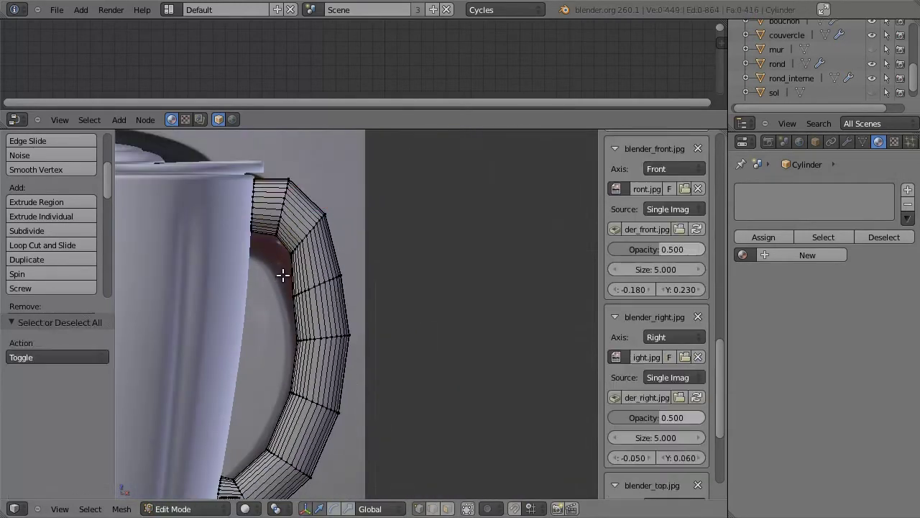
- Move a ring on the handle's curve sideways along X
{"action": "right_click", "coordinate": [338, 282], "text": "alt"}
{"action": "key", "text": "g"}
{"action": "key", "text": "x"}
{"action": "left_click", "coordinate": [369, 287]}
{"action": "scroll", "coordinate": [331, 287], "scroll_direction": "down", "scroll_amount": 3}
{"action": "scroll", "coordinate": [295, 338], "scroll_direction": "up", "scroll_amount": 4}
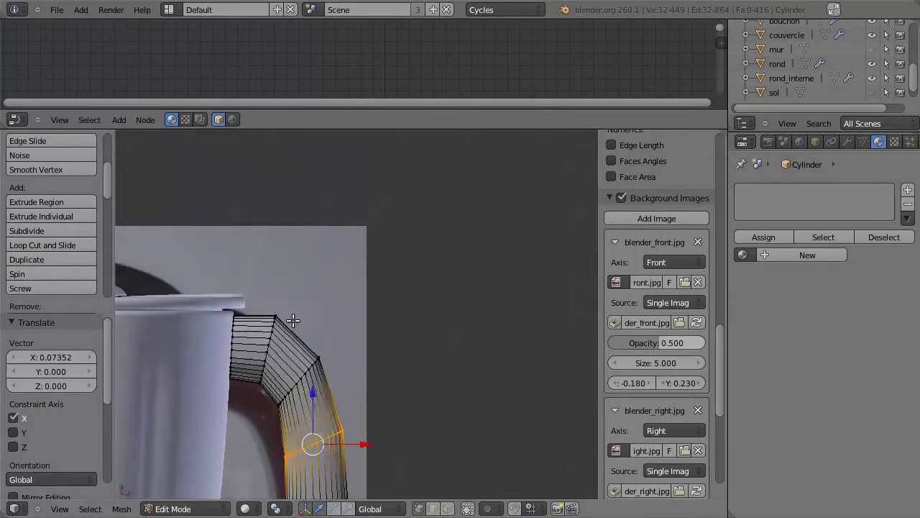
{"action": "scroll", "coordinate": [654, 324], "scroll_direction": "down", "scroll_amount": 3}
- Box-select the face loop at the handle's top and stretch it vertically
{"action": "key", "text": "b"}
{"action": "left_click_drag", "start_coordinate": [295, 345], "coordinate": [248, 298]}
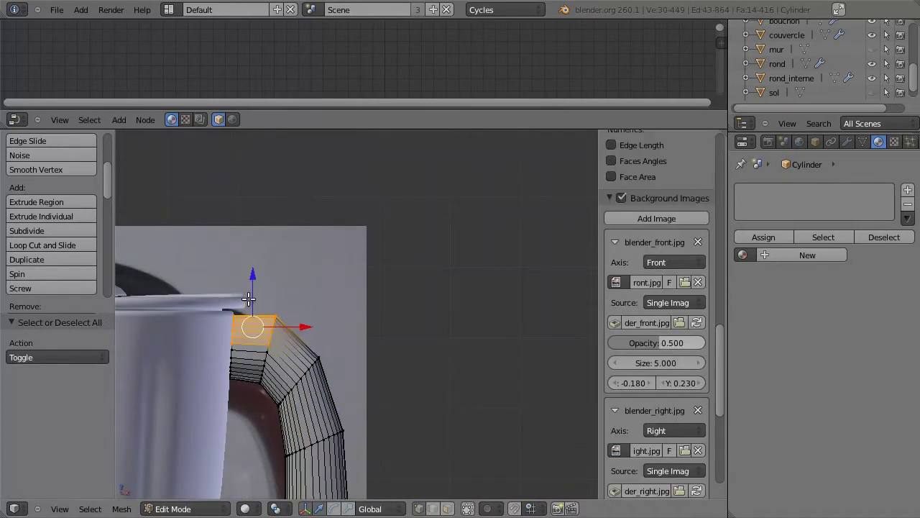
{"action": "left_click", "coordinate": [282, 358]}
{"action": "key", "text": "a"}
- Scale the handle's topmost faces and lower them along Z
{"action": "key", "text": "b"}
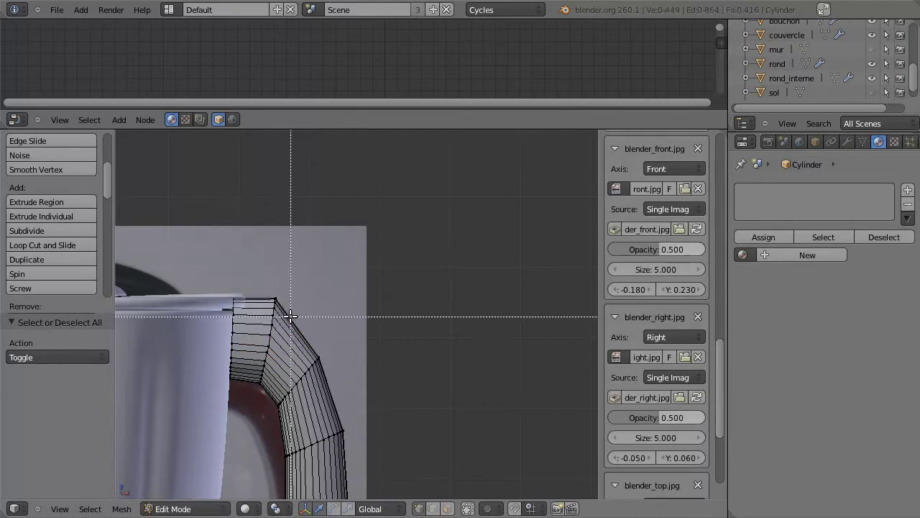
{"action": "left_click_drag", "start_coordinate": [366, 319], "coordinate": [223, 295]}
{"action": "key", "text": "s"}
{"action": "left_click", "coordinate": [266, 286]}
{"action": "key", "text": "g"}
{"action": "key", "text": "z"}
{"action": "left_click", "coordinate": [254, 264]}
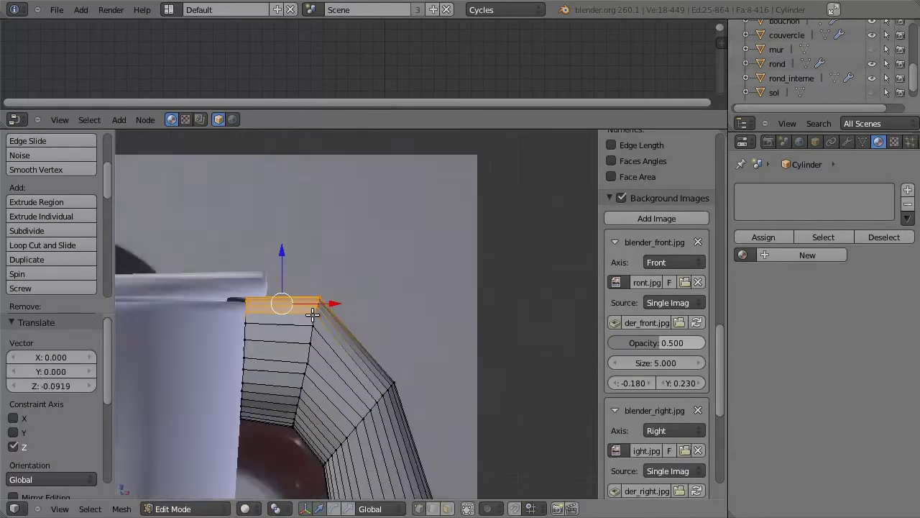
{"action": "scroll", "coordinate": [298, 236], "scroll_direction": "up", "scroll_amount": 4}
{"action": "key", "text": "g"}
{"action": "left_click", "coordinate": [298, 235]}
{"action": "scroll", "coordinate": [297, 339], "scroll_direction": "down", "scroll_amount": 3}
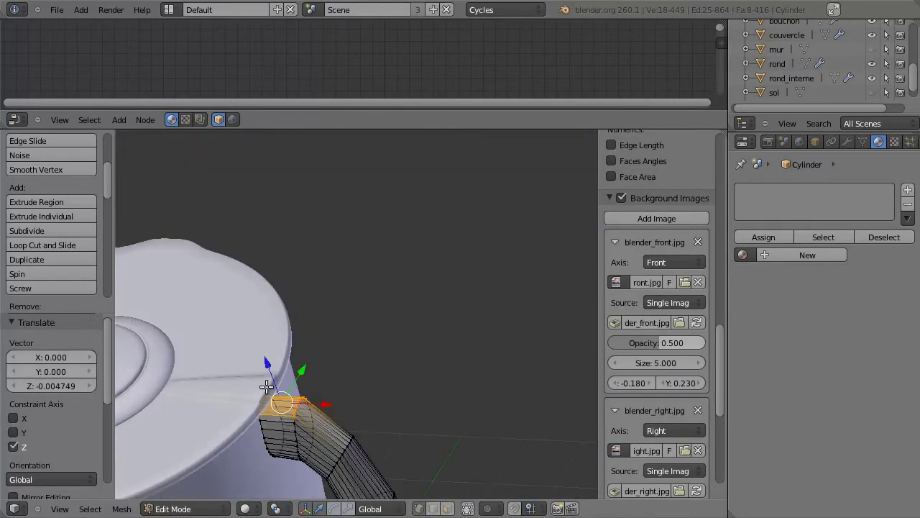
- Cap the handle's top-end loop, add a loop cut slid near the end, and select all
{"action": "key", "text": "Tab"}
{"action": "key", "text": "Tab"}
{"action": "right_click", "coordinate": [257, 386], "text": "alt"}
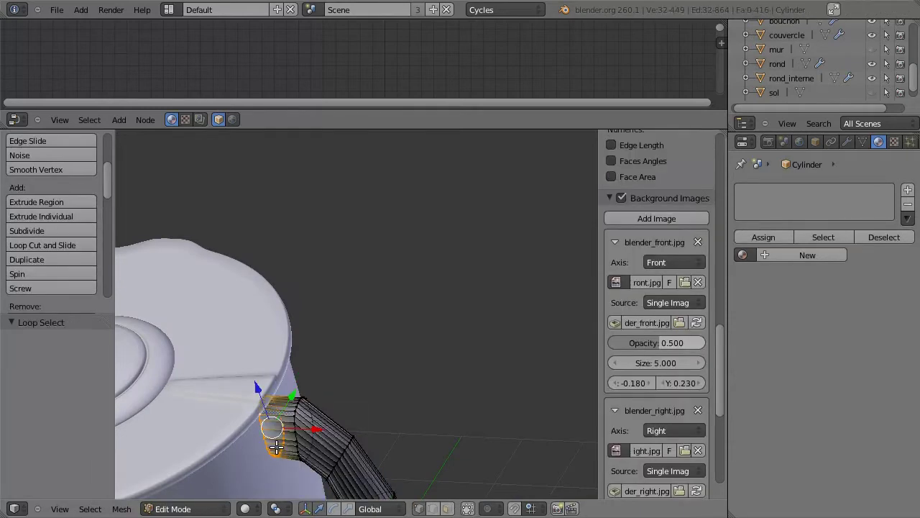
{"action": "key", "text": "e"}
{"action": "left_click", "coordinate": [400, 330]}
{"action": "key", "text": "ctrl+r"}
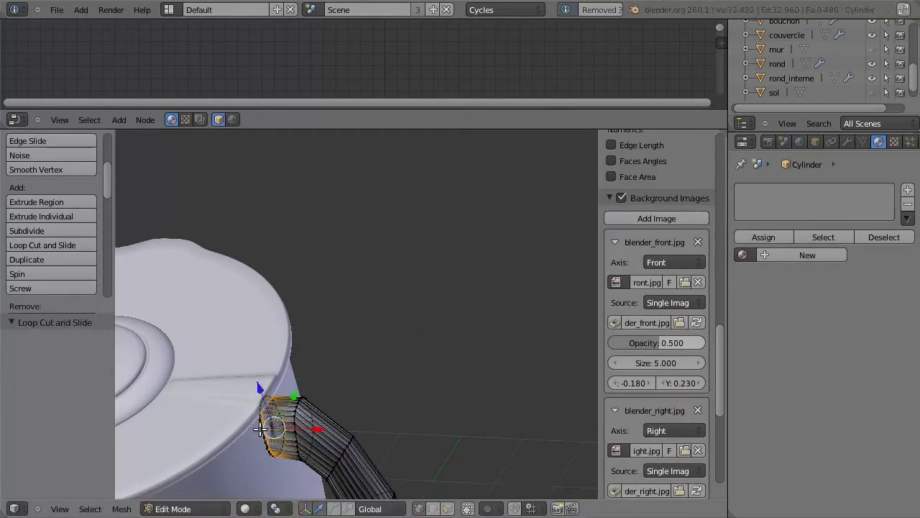
{"action": "left_click", "coordinate": [324, 308]}
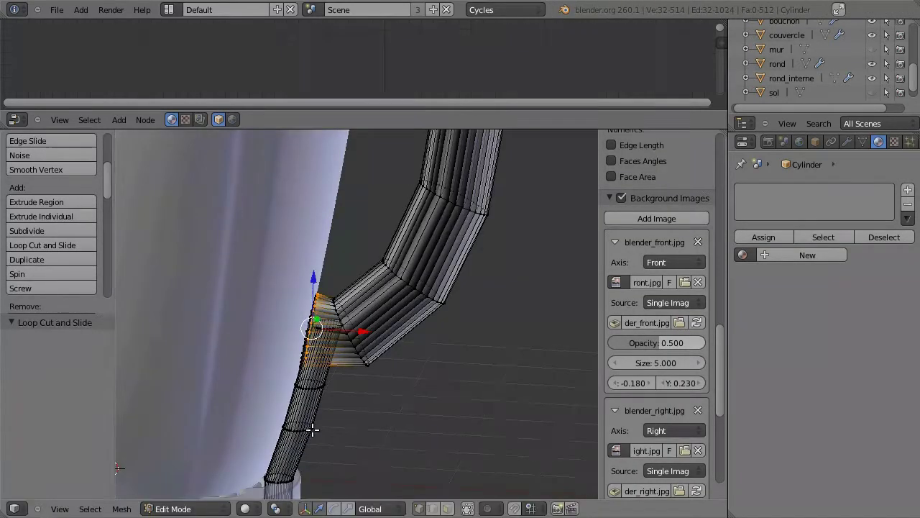
{"action": "middle_click_drag", "start_coordinate": [298, 447], "coordinate": [345, 226]}
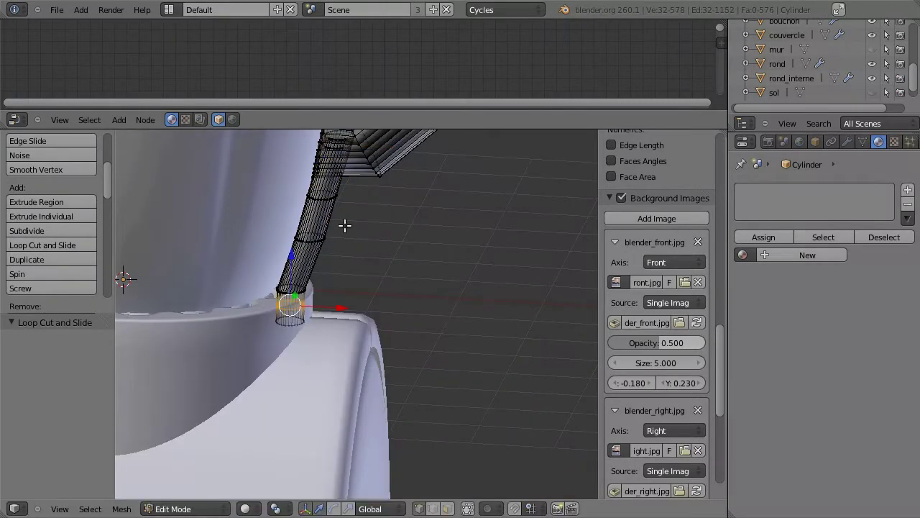
{"action": "scroll", "coordinate": [298, 372], "scroll_direction": "up", "scroll_amount": 4}
{"action": "key", "text": "a"}
{"action": "scroll", "coordinate": [333, 312], "scroll_direction": "down", "scroll_amount": 3}
- Add a Subdivision Surface modifier to the handle with render level 3
{"action": "key", "text": "Tab"}
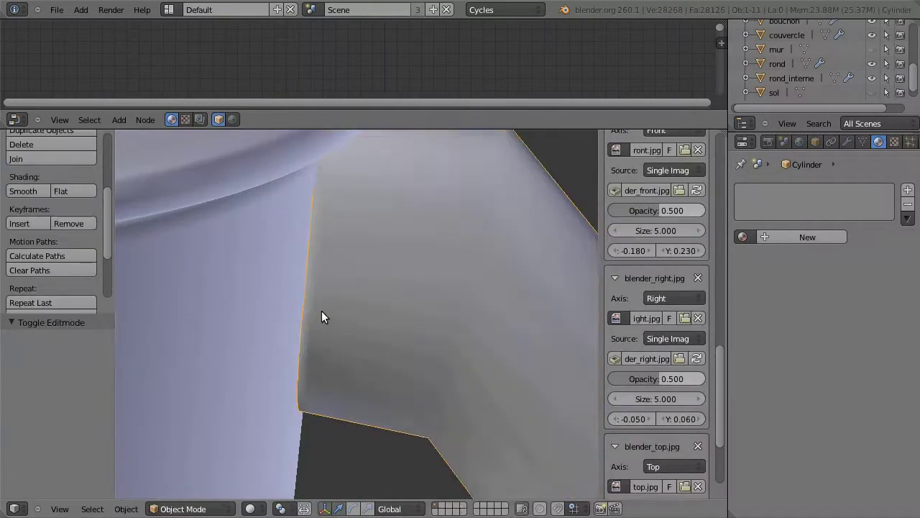
{"action": "left_click", "coordinate": [847, 141]}
{"action": "left_click", "coordinate": [788, 206]}
{"action": "left_click", "coordinate": [611, 411]}
{"action": "left_click", "coordinate": [814, 321]}
{"action": "scroll", "coordinate": [368, 424], "scroll_direction": "down", "scroll_amount": 5}
- Edit the lid mesh and select the faces of its rim tab
{"action": "mouse_move", "coordinate": [368, 425]}
{"action": "middle_mouse_down"}
{"action": "mouse_move", "coordinate": [393, 289]}
{"action": "mouse_move", "coordinate": [360, 371]}
{"action": "middle_mouse_up"}
{"action": "scroll", "coordinate": [338, 286], "scroll_direction": "up", "scroll_amount": 3}
{"action": "scroll", "coordinate": [338, 285], "scroll_direction": "up", "scroll_amount": 3}
{"action": "mouse_move", "coordinate": [303, 354]}
{"action": "middle_mouse_down"}
{"action": "mouse_move", "coordinate": [343, 242]}
{"action": "mouse_move", "coordinate": [214, 223]}
{"action": "mouse_move", "coordinate": [220, 353]}
{"action": "mouse_move", "coordinate": [304, 276]}
{"action": "middle_mouse_up"}
{"action": "right_click", "coordinate": [188, 335]}
{"action": "key", "text": "Tab"}
{"action": "scroll", "coordinate": [188, 336], "scroll_direction": "up", "scroll_amount": 2}
{"action": "key", "text": "a"}
{"action": "right_click", "coordinate": [256, 251]}
- Extrude the lid's rim tab out 0.414 along X
{"action": "mouse_move", "coordinate": [256, 251]}
{"action": "middle_mouse_down"}
{"action": "mouse_move", "coordinate": [275, 288]}
{"action": "mouse_move", "coordinate": [366, 271]}
{"action": "middle_mouse_up"}
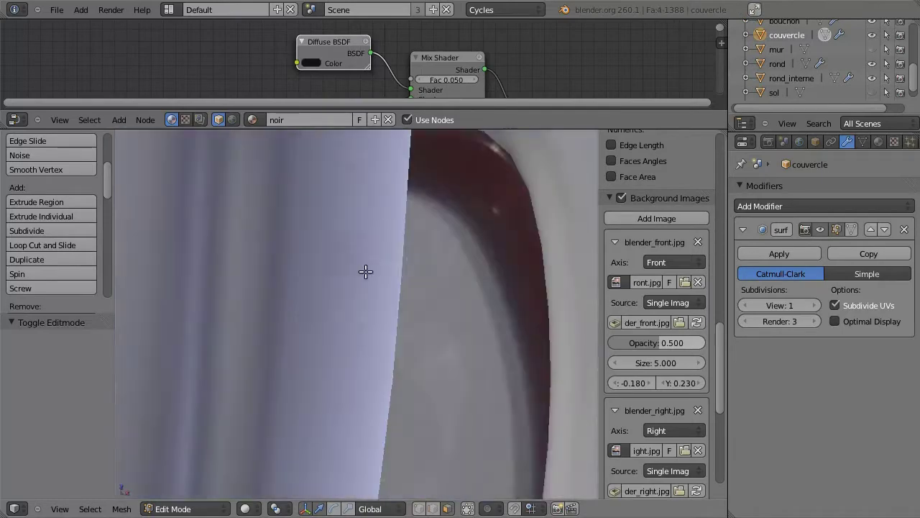
{"action": "key", "text": "KP_1"}
{"action": "key", "text": "e"}
{"action": "left_click", "coordinate": [422, 249]}
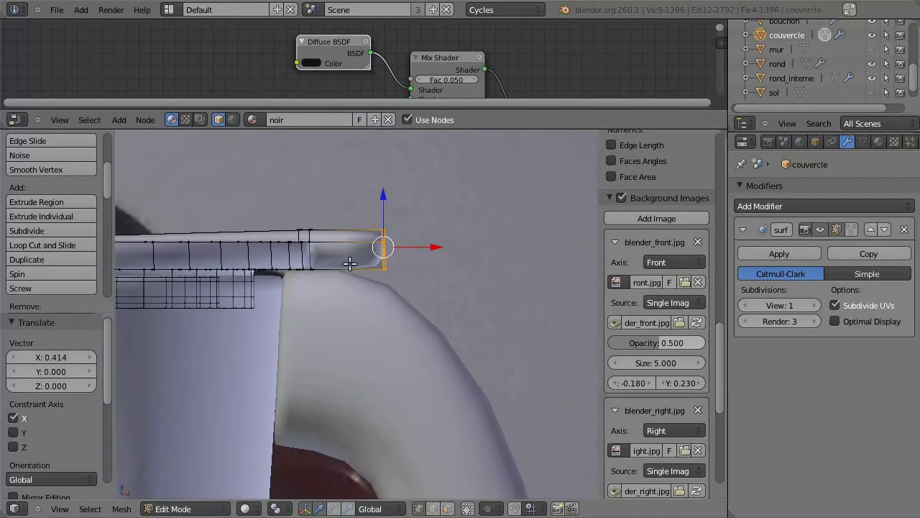
{"action": "left_click", "coordinate": [392, 261]}
{"action": "mouse_move", "coordinate": [392, 261]}
{"action": "middle_mouse_down"}
{"action": "mouse_move", "coordinate": [240, 432]}
{"action": "mouse_move", "coordinate": [387, 314]}
{"action": "mouse_move", "coordinate": [321, 215]}
{"action": "mouse_move", "coordinate": [404, 332]}
{"action": "middle_mouse_up"}
{"action": "key", "text": "Tab"}
- Scale the handle mesh 1.1302 along Y in side view
{"action": "right_click", "coordinate": [404, 331]}
{"action": "key", "text": "Tab"}
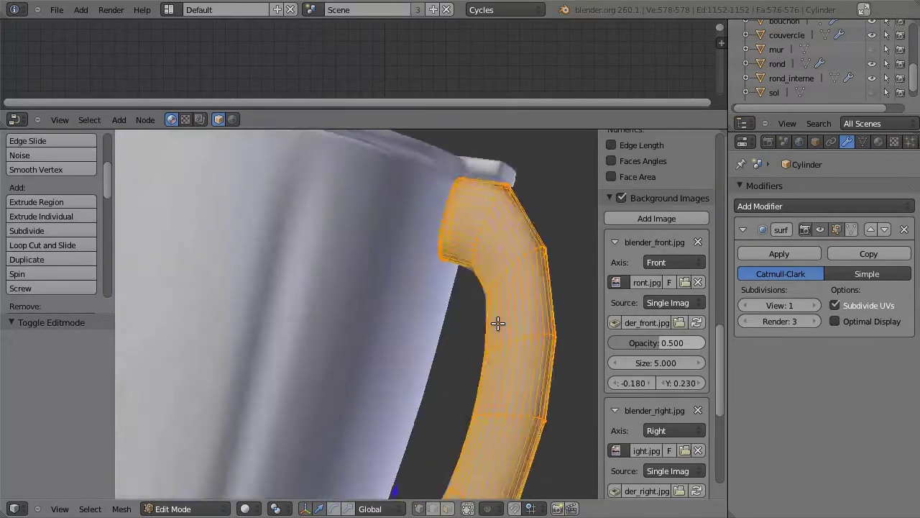
{"action": "middle_click_drag", "start_coordinate": [499, 323], "coordinate": [268, 309]}
{"action": "key", "text": "KP_3"}
{"action": "key", "text": "s"}
{"action": "key", "text": "y"}
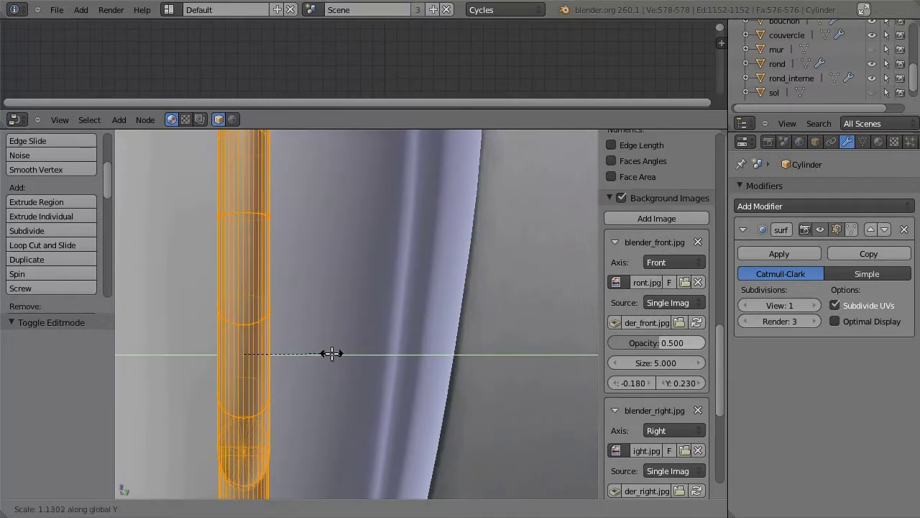
{"action": "left_click", "coordinate": [329, 353]}
{"action": "mouse_move", "coordinate": [329, 353]}
{"action": "middle_mouse_down"}
{"action": "mouse_move", "coordinate": [314, 434]}
{"action": "mouse_move", "coordinate": [382, 343]}
{"action": "mouse_move", "coordinate": [302, 382]}
{"action": "mouse_move", "coordinate": [208, 378]}
{"action": "middle_mouse_up"}
{"action": "right_click", "coordinate": [208, 379], "text": "alt"}
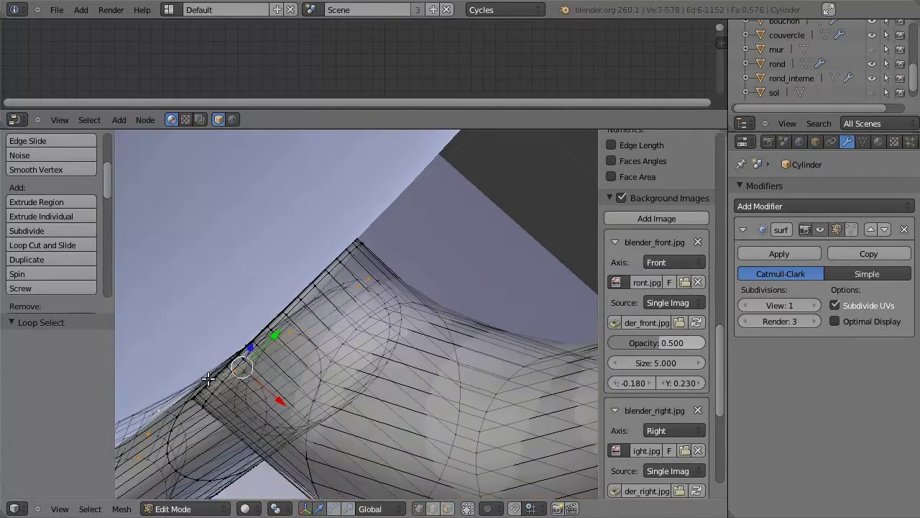
{"action": "middle_click_drag", "start_coordinate": [285, 367], "coordinate": [375, 419]}
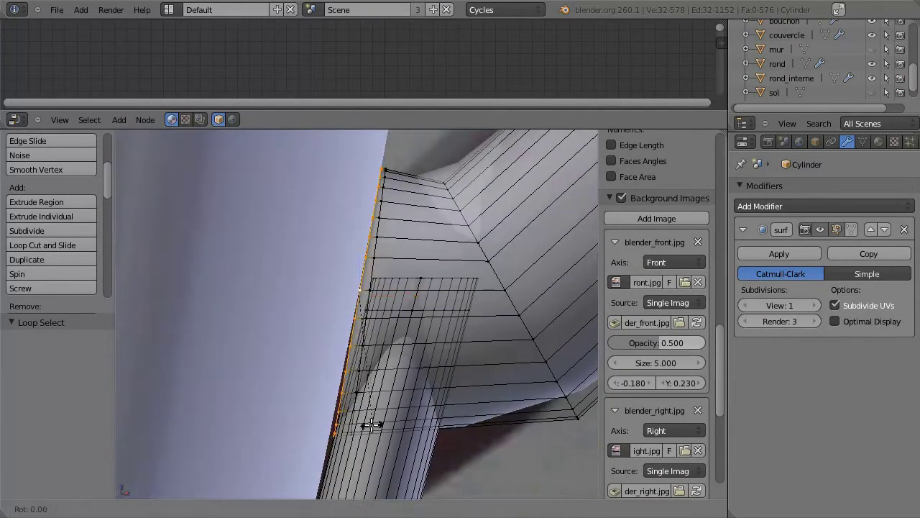
- Tilt and nudge the handle's end edge loops slightly so they follow the jug
{"action": "left_click", "coordinate": [287, 416]}
{"action": "key", "text": "g"}
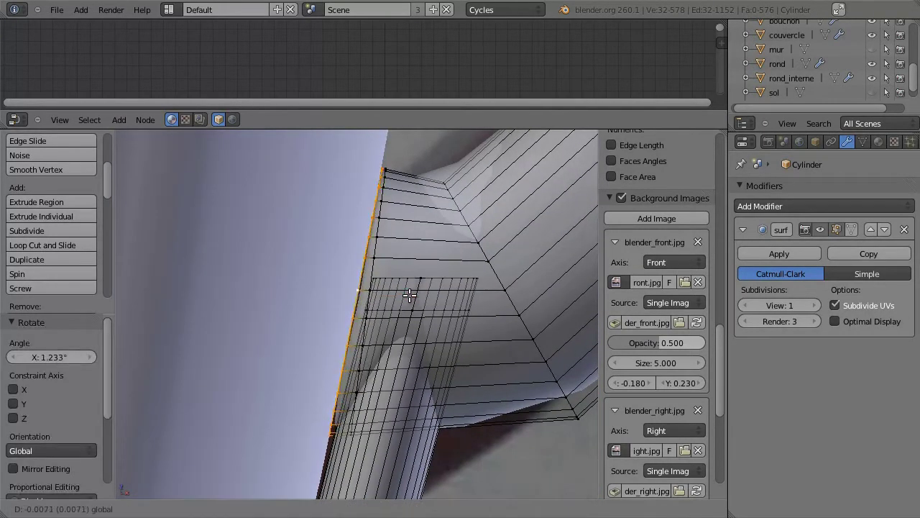
{"action": "left_click", "coordinate": [409, 295]}
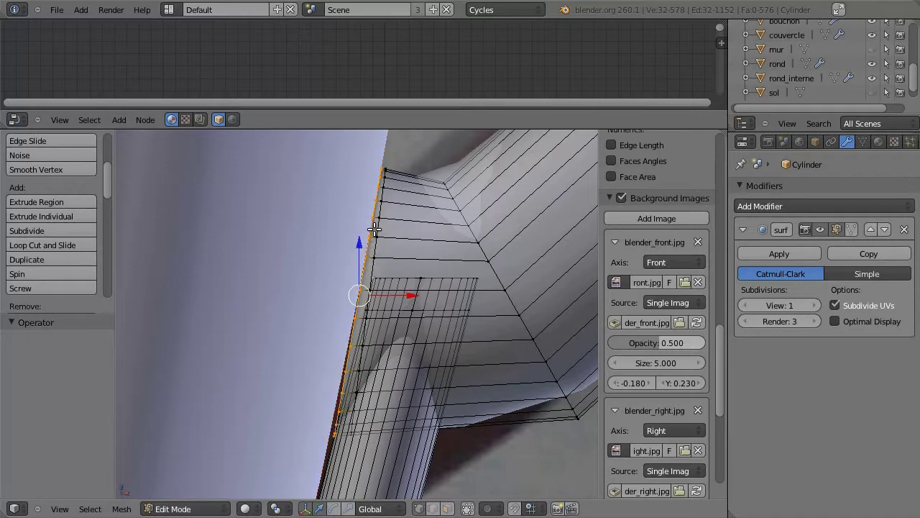
{"action": "key", "text": "r"}
{"action": "left_click", "coordinate": [397, 344]}
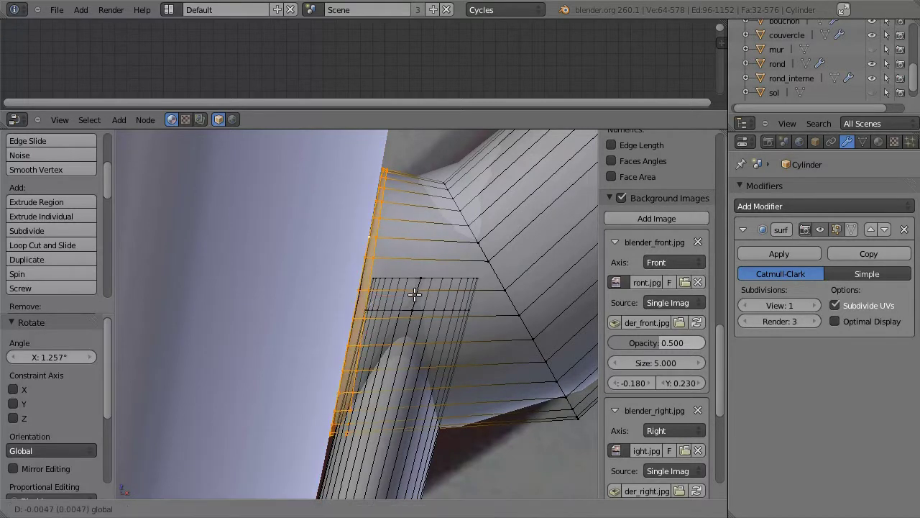
{"action": "left_click", "coordinate": [415, 294]}
- Edge-slide the loops by the jug and handle top (factors 0.769 and 0.573), then return to Object Mode
{"action": "right_click", "coordinate": [456, 359], "text": "alt"}
{"action": "key", "text": "ctrl+e"}
{"action": "left_click", "coordinate": [485, 361]}
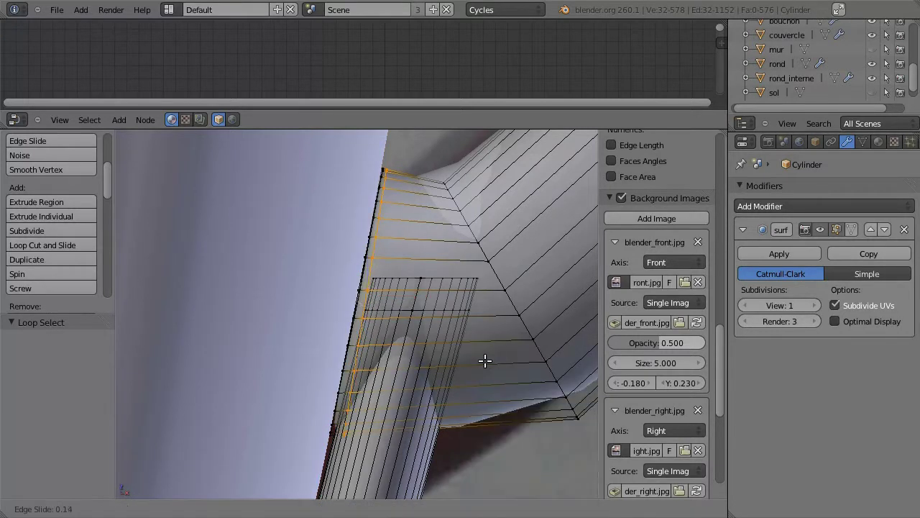
{"action": "left_click", "coordinate": [450, 359]}
{"action": "middle_click_drag", "start_coordinate": [376, 335], "coordinate": [348, 265]}
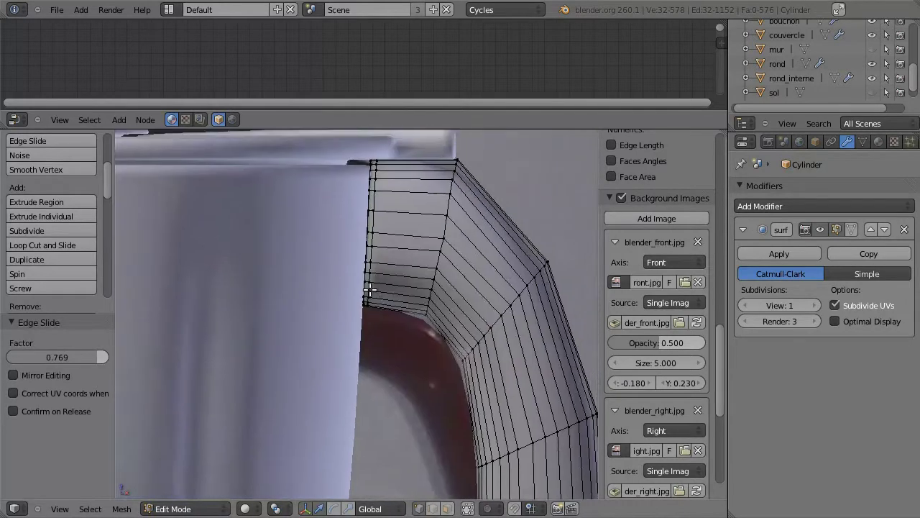
{"action": "key", "text": "ctrl+e"}
{"action": "left_click", "coordinate": [388, 274]}
{"action": "left_click", "coordinate": [349, 244]}
{"action": "scroll", "coordinate": [396, 280], "scroll_direction": "down", "scroll_amount": 4}
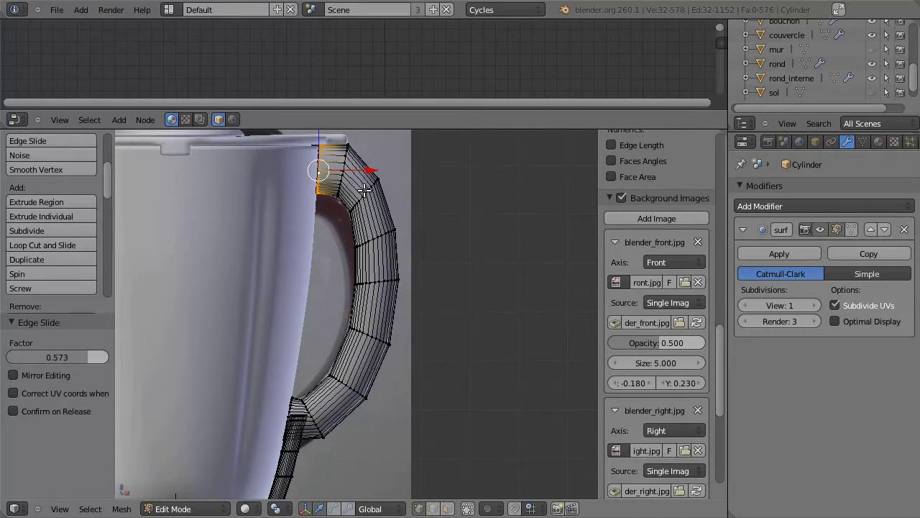
{"action": "key", "text": "Tab"}
{"action": "mouse_move", "coordinate": [365, 189]}
{"action": "middle_mouse_down"}
{"action": "mouse_move", "coordinate": [308, 191]}
{"action": "mouse_move", "coordinate": [304, 300]}
{"action": "mouse_move", "coordinate": [261, 329]}
{"action": "middle_mouse_up"}
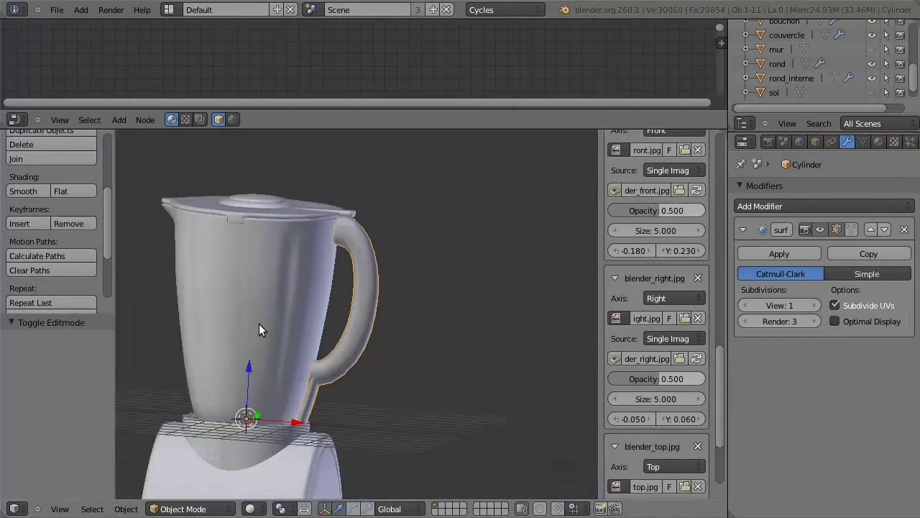
- Assign the existing red rouge material to the handle
{"action": "left_click", "coordinate": [879, 141]}
{"action": "left_click", "coordinate": [745, 235]}
{"action": "left_click", "coordinate": [790, 344]}
{"action": "mouse_move", "coordinate": [360, 343]}
{"action": "middle_mouse_down"}
{"action": "mouse_move", "coordinate": [331, 360]}
{"action": "mouse_move", "coordinate": [323, 339]}
{"action": "mouse_move", "coordinate": [310, 337]}
{"action": "mouse_move", "coordinate": [321, 296]}
{"action": "middle_mouse_up"}
- Add a circle mesh from the front view
{"action": "key", "text": "KP_1"}
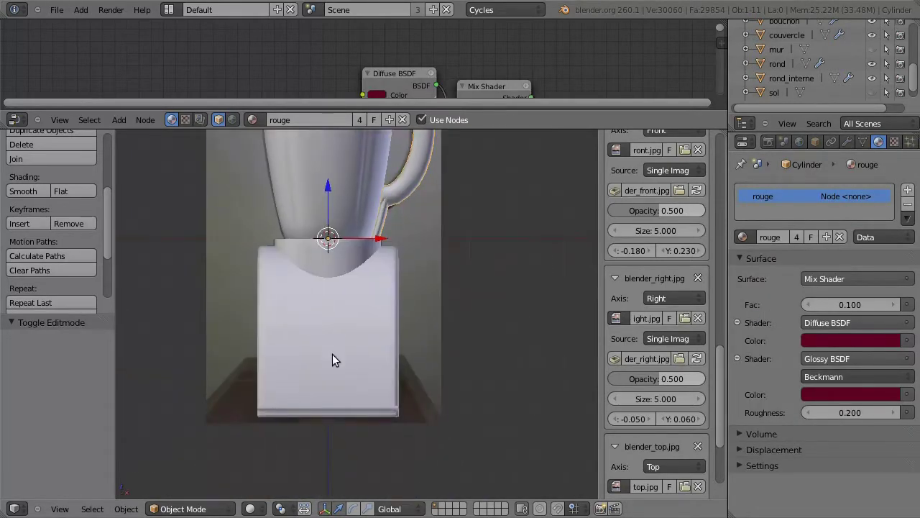
{"action": "key", "text": "shift+a"}
{"action": "scroll", "coordinate": [813, 58], "scroll_direction": "up", "scroll_amount": 5}
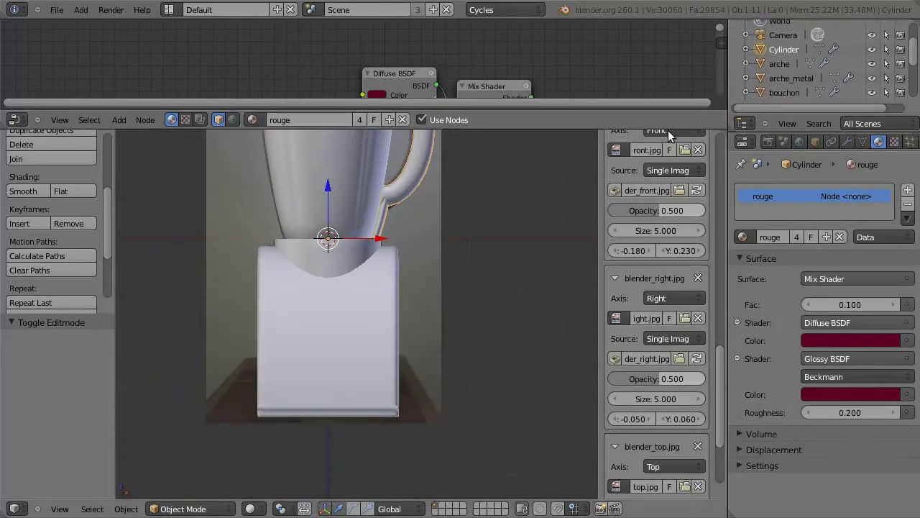
{"action": "key", "text": "shift+a"}
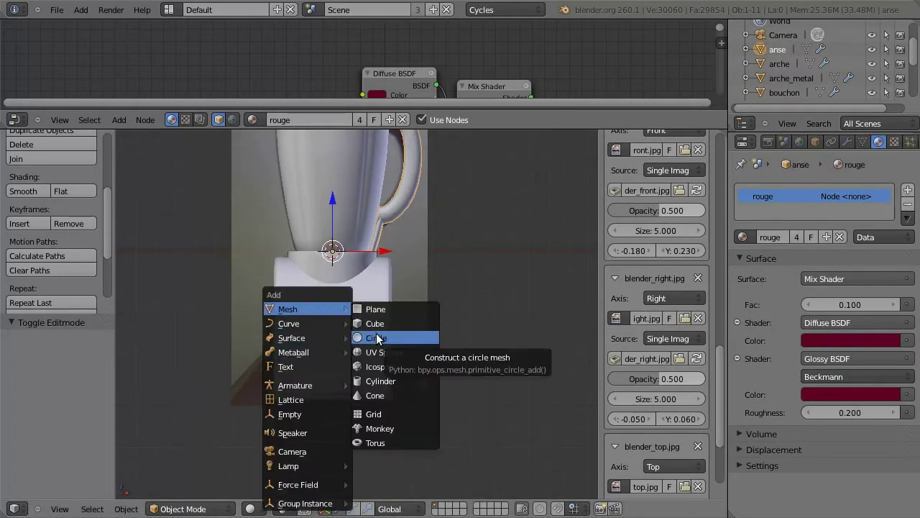
{"action": "left_click", "coordinate": [379, 339]}
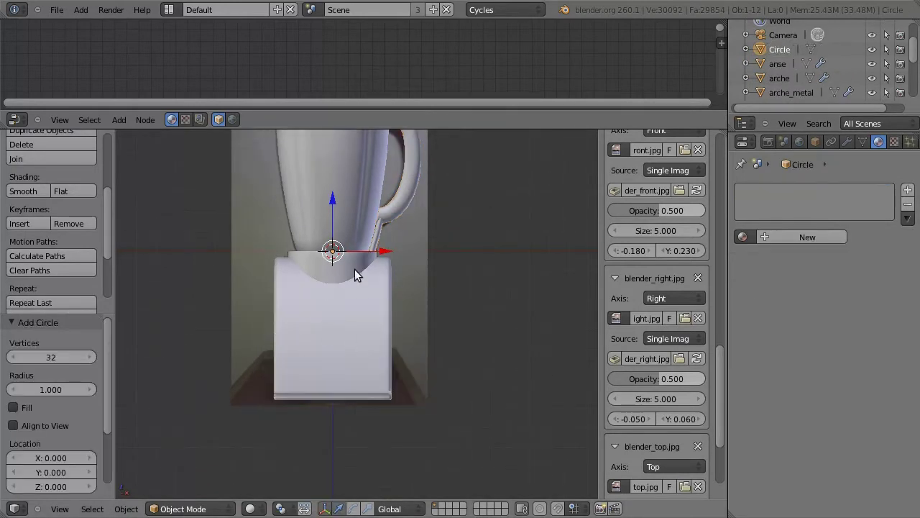
- Rotate the circle -70 degrees on X and move it to the side of the base
{"action": "key", "text": "KP_1"}
{"action": "key", "text": "Tab"}
{"action": "key", "text": "r"}
{"action": "key", "text": "x"}
{"action": "key", "text": "minus"}
{"action": "key", "text": "7"}
{"action": "key", "text": "0"}
{"action": "key", "text": "Return"}
{"action": "key", "text": "g"}
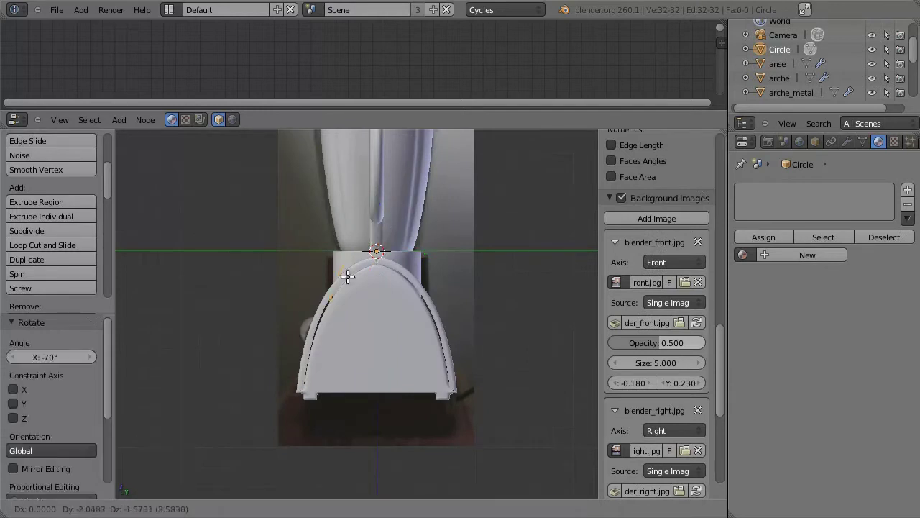
{"action": "left_click", "coordinate": [323, 310]}
{"action": "key", "text": "KP_1"}
{"action": "key", "text": "KP_3"}
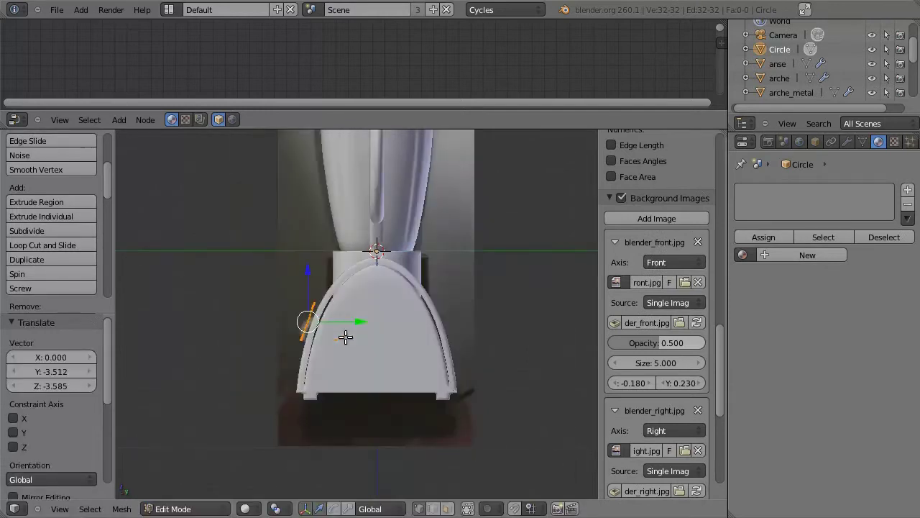
{"action": "scroll", "coordinate": [294, 349], "scroll_direction": "up", "scroll_amount": 2}
{"action": "scroll", "coordinate": [335, 353], "scroll_direction": "up", "scroll_amount": 2}
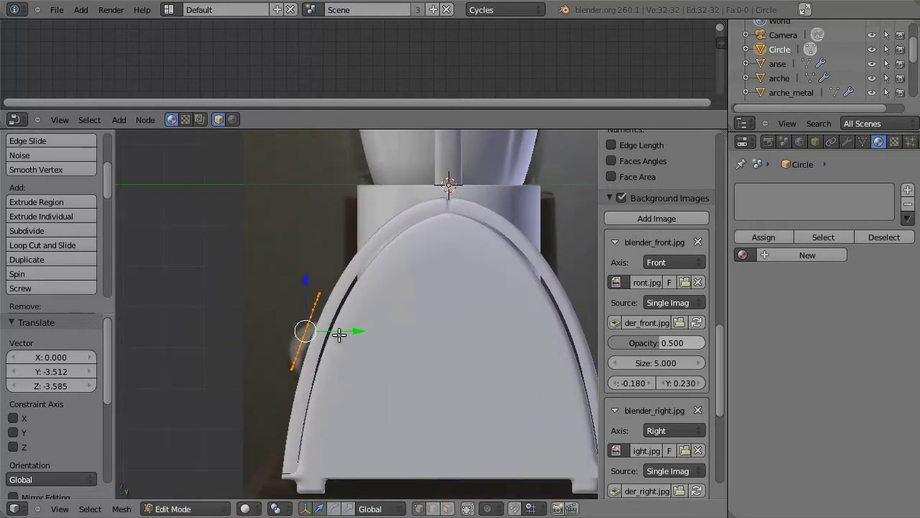
{"action": "left_click_drag", "start_coordinate": [352, 330], "coordinate": [347, 329]}
- Extrude the circle inward twice, shrinking the inner ring to 0.808, and select the whole mesh
{"action": "key", "text": "e"}
{"action": "right_click", "coordinate": [325, 333]}
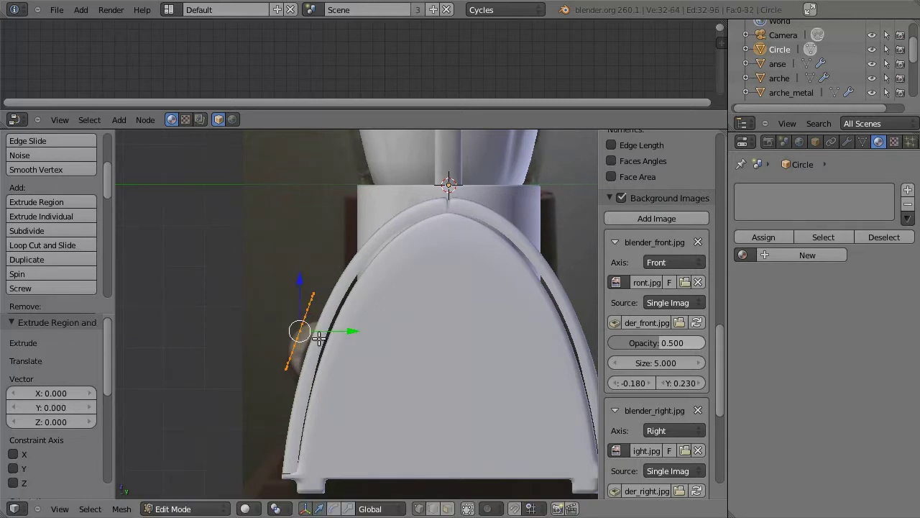
{"action": "key", "text": "KP_1"}
{"action": "left_click", "coordinate": [403, 427]}
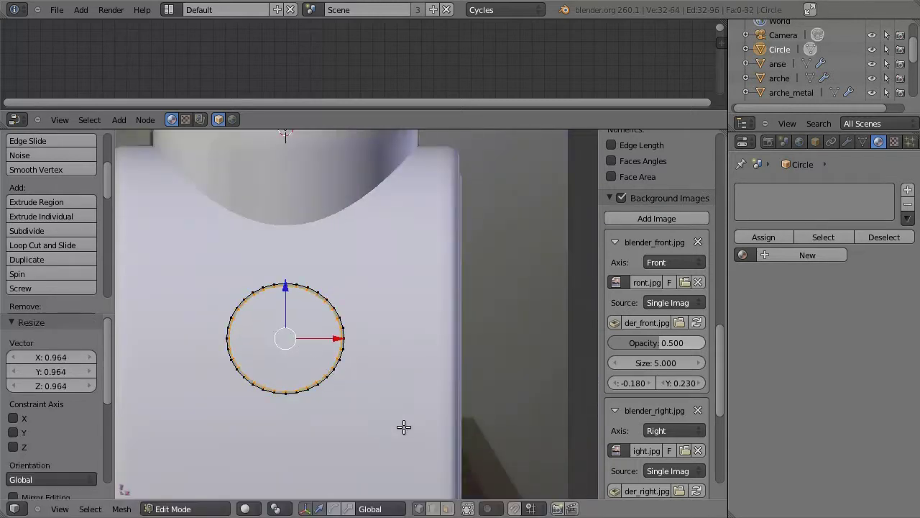
{"action": "key", "text": "e"}
{"action": "right_click", "coordinate": [403, 427]}
{"action": "key", "text": "s"}
{"action": "left_click", "coordinate": [379, 415]}
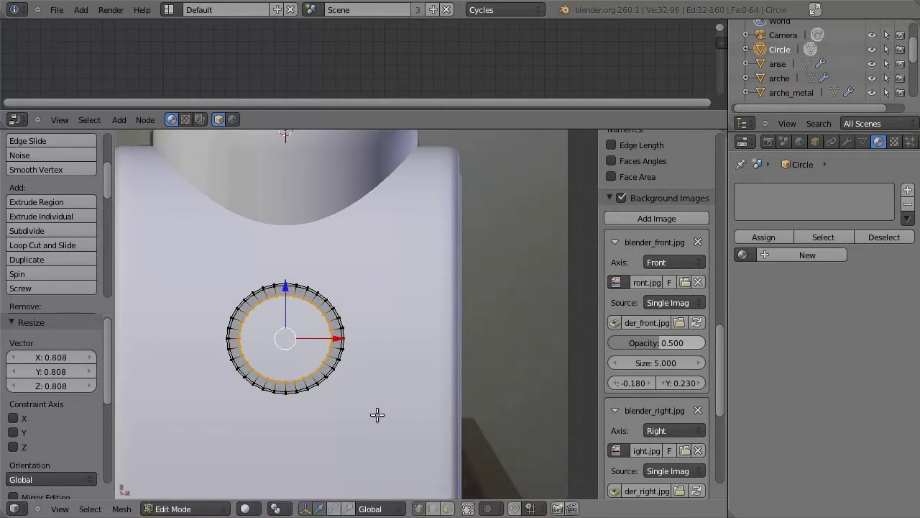
{"action": "key", "text": "a"}
{"action": "key", "text": "KP_3"}
- Tilt the dial ring by 70 degrees and view it from the top
{"action": "key", "text": "r"}
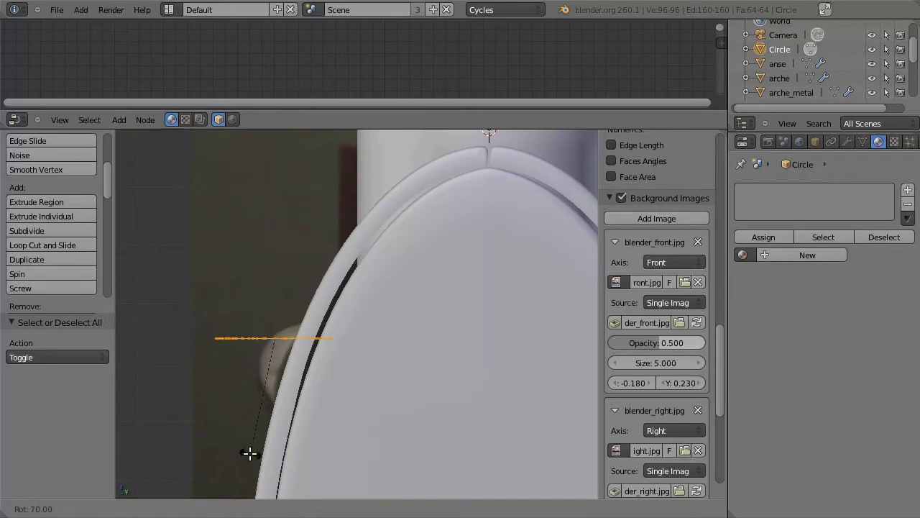
{"action": "left_click", "coordinate": [249, 453]}
{"action": "middle_click_drag", "start_coordinate": [263, 401], "coordinate": [266, 329]}
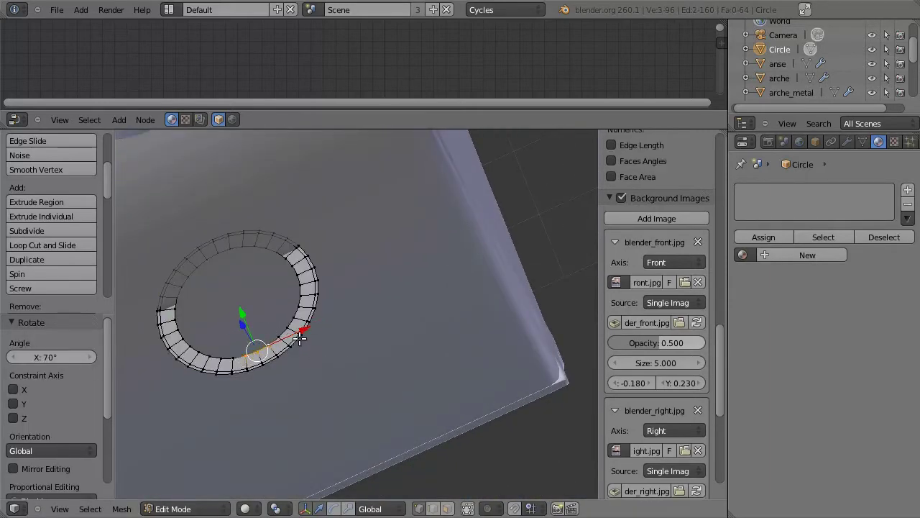
{"action": "key", "text": "KP_7"}
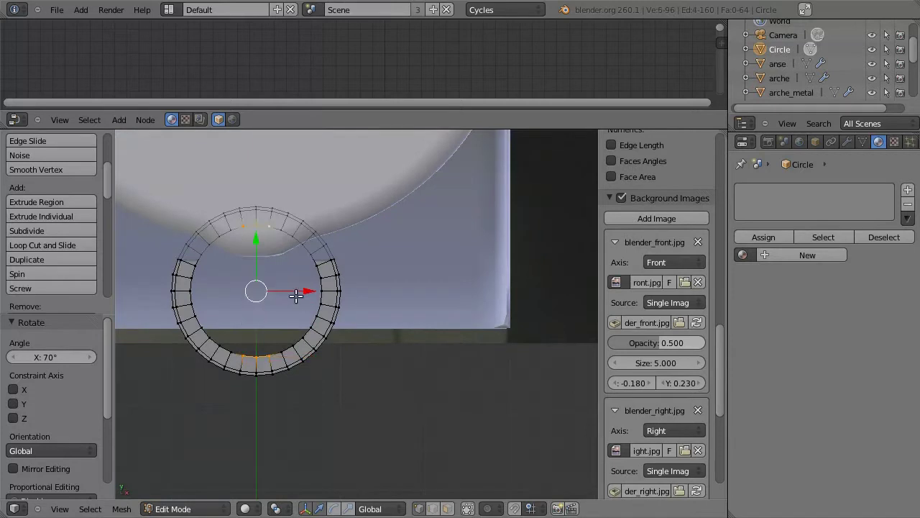
- Extrude the ring upward along Z in steps, resizing each new ring into a stepped rim
{"action": "key", "text": "e"}
{"action": "right_click", "coordinate": [296, 295]}
{"action": "key", "text": "KP_3"}
{"action": "key", "text": "g"}
{"action": "key", "text": "z"}
{"action": "left_click", "coordinate": [386, 210]}
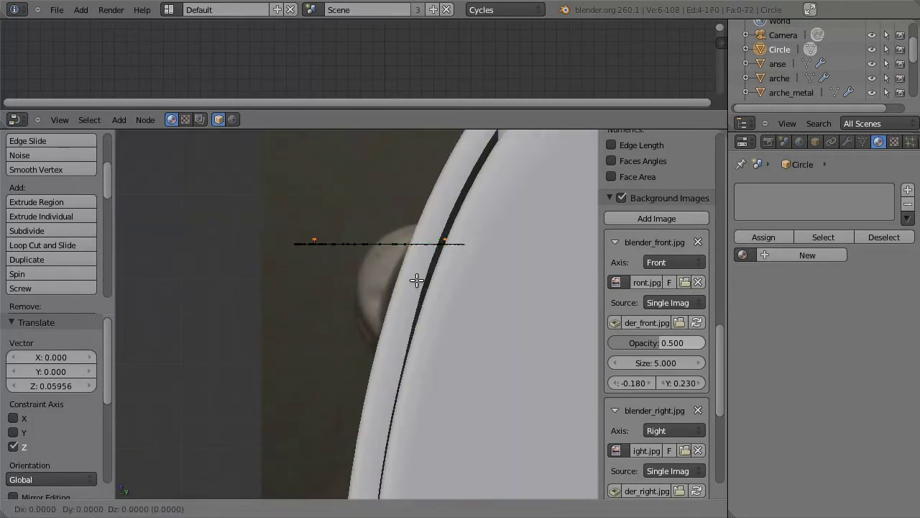
{"action": "key", "text": "z"}
{"action": "right_click", "coordinate": [378, 189]}
{"action": "key", "text": "s"}
{"action": "right_click", "coordinate": [446, 293]}
{"action": "key", "text": "e"}
{"action": "key", "text": "z"}
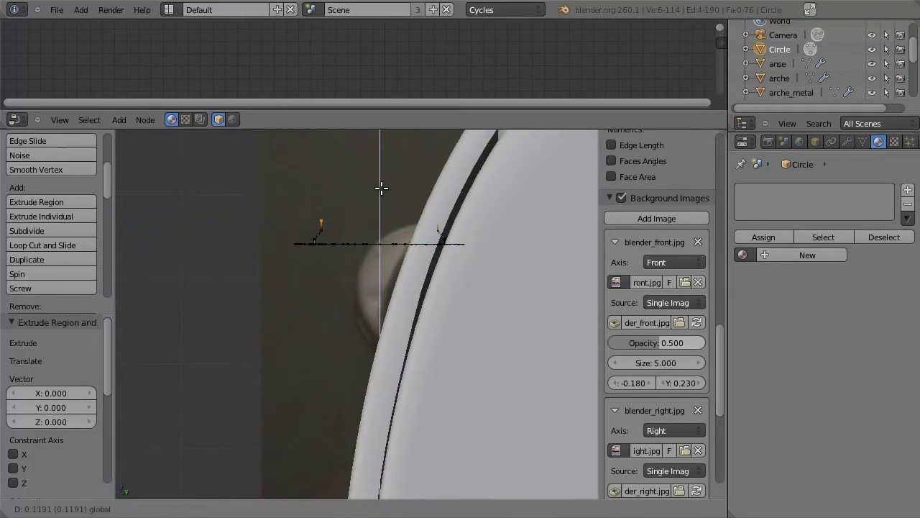
{"action": "left_click", "coordinate": [381, 189]}
{"action": "key", "text": "s"}
{"action": "left_click", "coordinate": [456, 292]}
- Try one more Z extrusion with scaling, then undo it
{"action": "key", "text": "e"}
{"action": "key", "text": "z"}
{"action": "left_click", "coordinate": [380, 189]}
{"action": "key", "text": "s"}
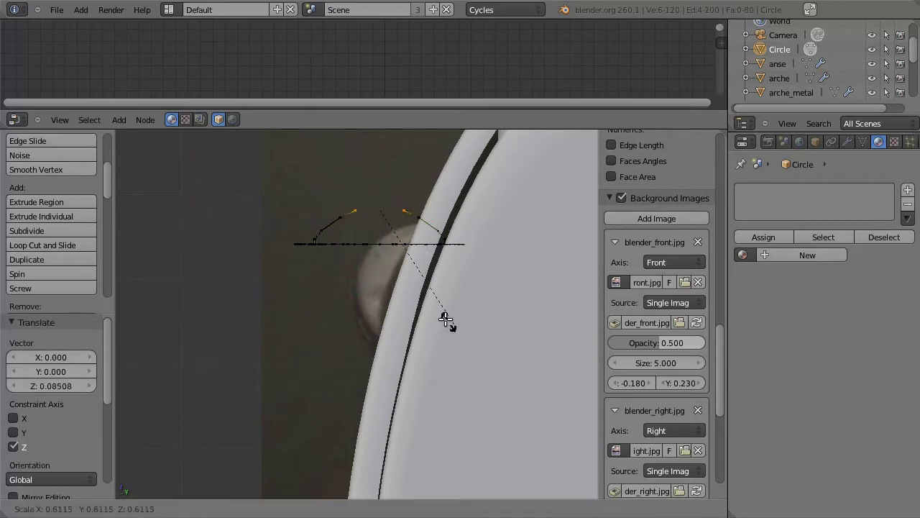
{"action": "key", "text": "Escape"}
{"action": "key", "text": "ctrl+z"}
{"action": "key", "text": "ctrl+z"}
{"action": "key", "text": "Escape"}
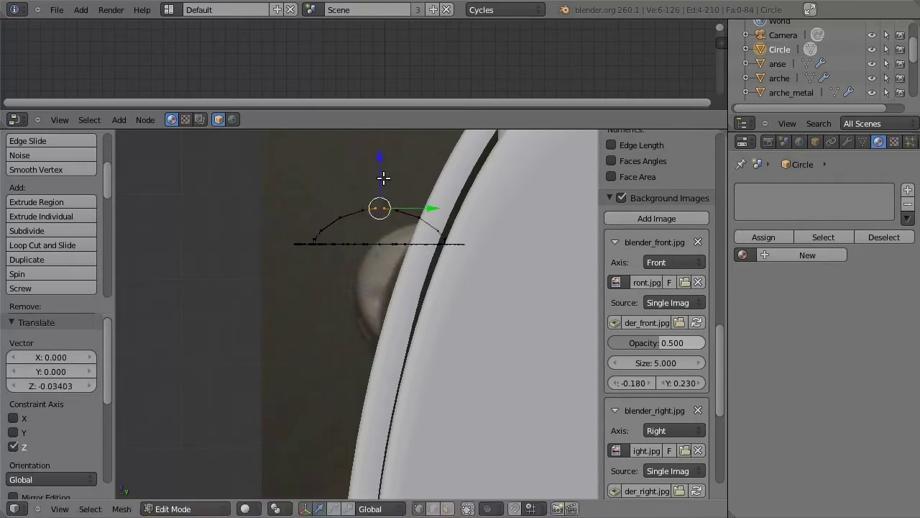
- Scale the selected vertices to 0 on X, flattening them onto the centre line
{"action": "mouse_move", "coordinate": [380, 208]}
{"action": "middle_mouse_down"}
{"action": "mouse_move", "coordinate": [365, 382]}
{"action": "mouse_move", "coordinate": [279, 239]}
{"action": "middle_mouse_up"}
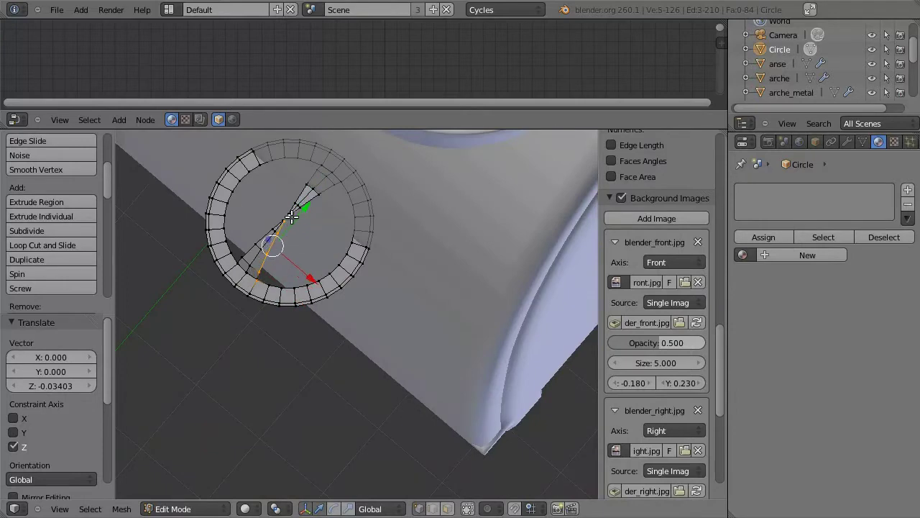
{"action": "middle_click_drag", "start_coordinate": [350, 195], "coordinate": [330, 193]}
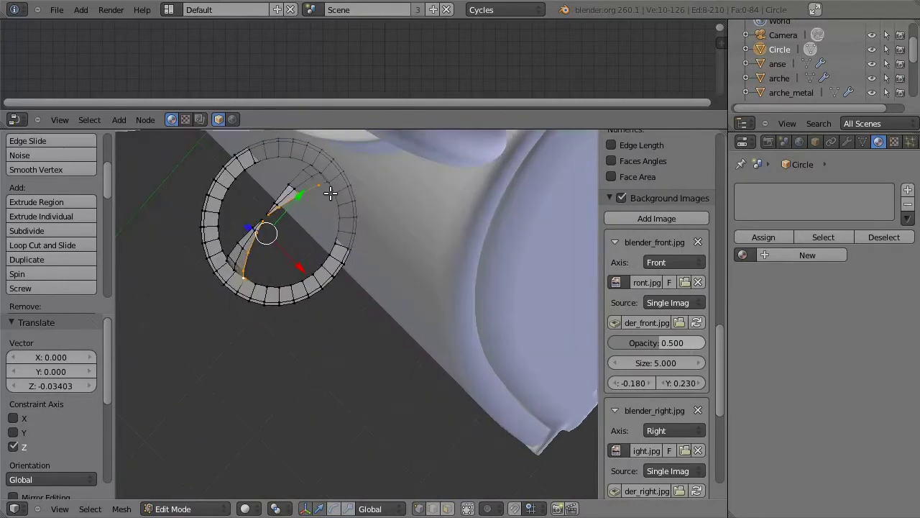
{"action": "key", "text": "0"}
{"action": "key", "text": "Return"}
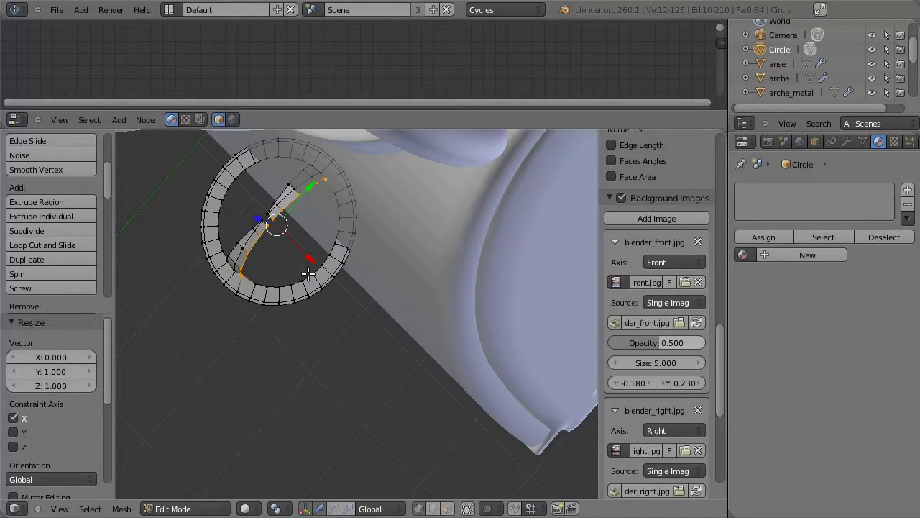
- Begin adding a Mirror modifier to the Circle object
{"action": "key", "text": "KP_1"}
{"action": "left_click", "coordinate": [847, 141]}
{"action": "left_click", "coordinate": [825, 207]}
- Add a Mirror modifier to the dial and delete the left half of the ring
{"action": "left_click", "coordinate": [568, 346]}
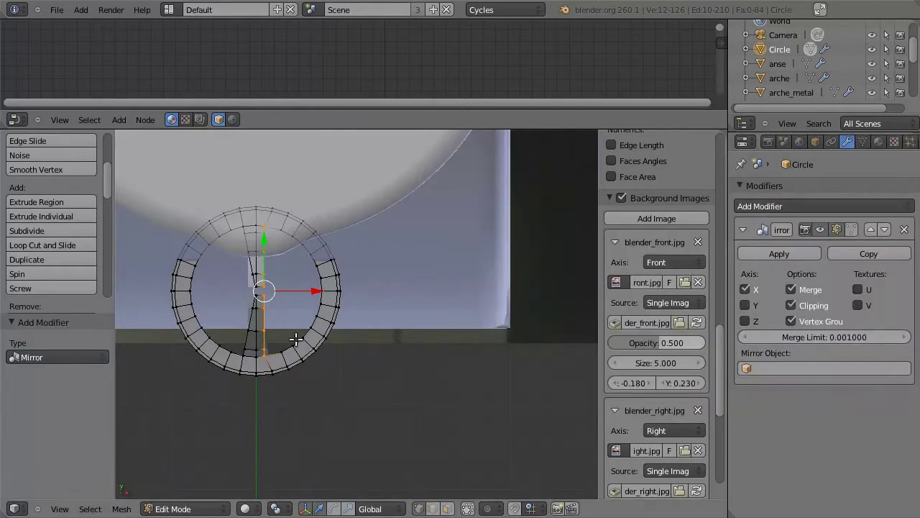
{"action": "key", "text": "a"}
{"action": "key", "text": "shift+b"}
{"action": "left_click_drag", "start_coordinate": [144, 338], "coordinate": [267, 417]}
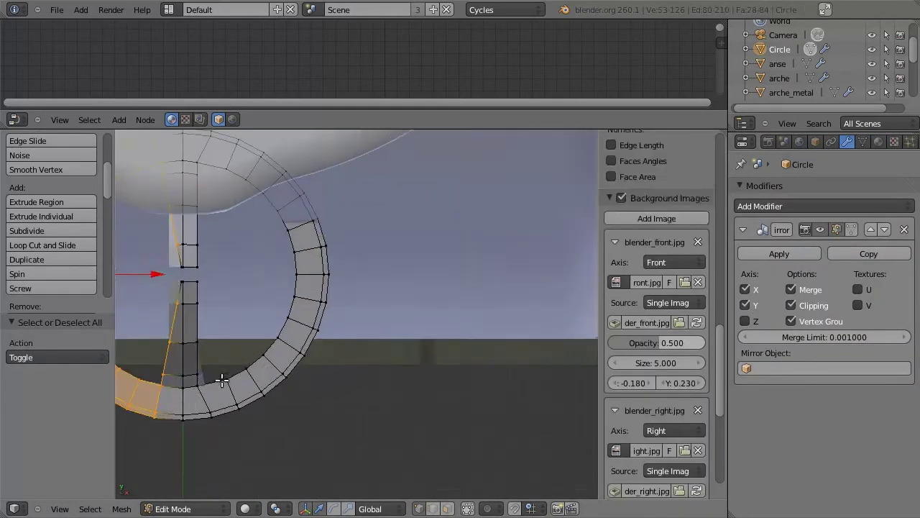
{"action": "scroll", "coordinate": [438, 344], "scroll_direction": "down", "scroll_amount": 1}
{"action": "key", "text": "x"}
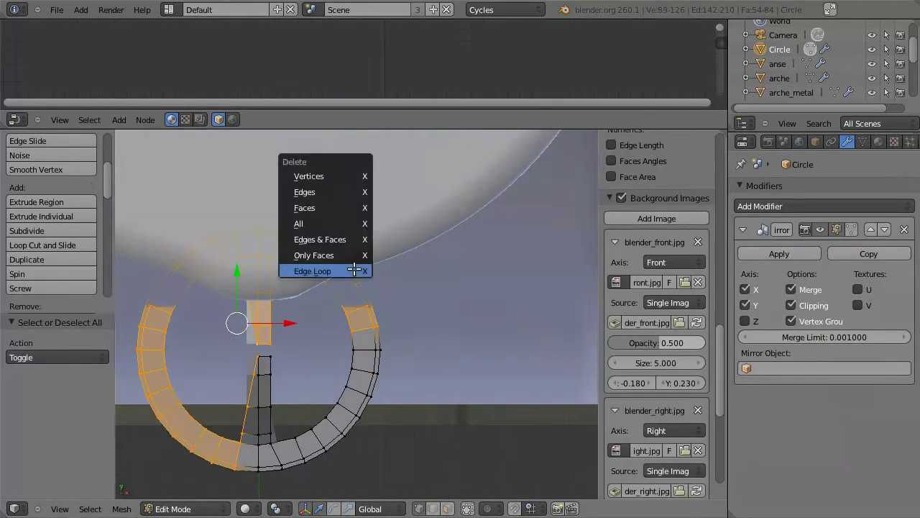
{"action": "left_click", "coordinate": [313, 177]}
- Extrude the cut-edge vertices downward and flatten them onto one line with S Z 0
{"action": "middle_click_drag", "start_coordinate": [312, 180], "coordinate": [218, 208]}
{"action": "right_click", "coordinate": [173, 291], "text": "ctrl"}
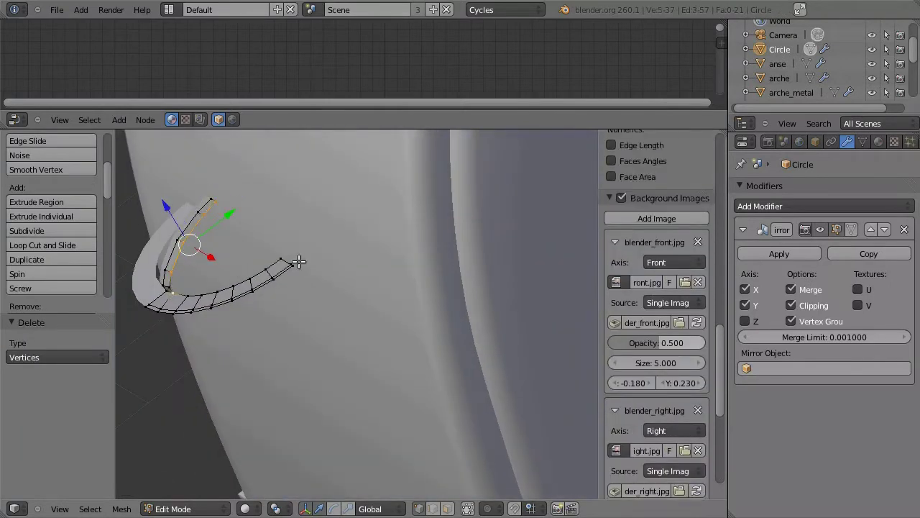
{"action": "key", "text": "KP_3"}
{"action": "key", "text": "e"}
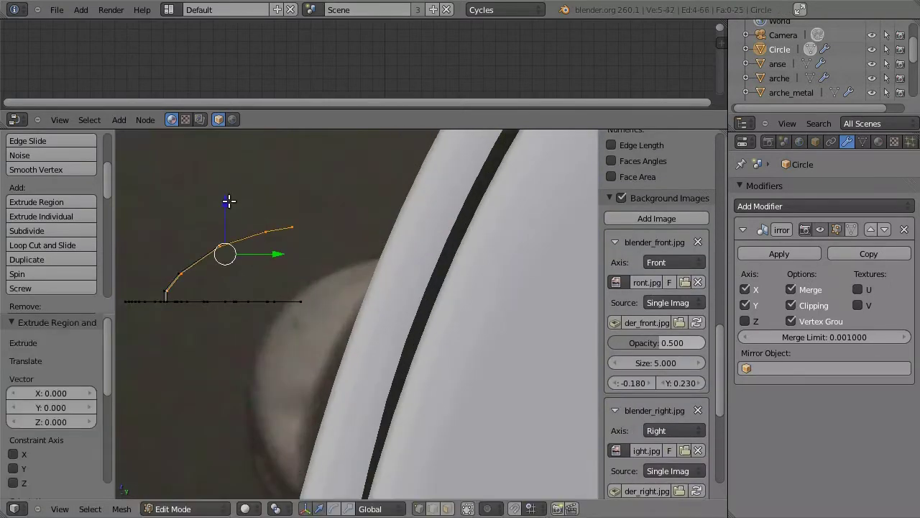
{"action": "key", "text": "g"}
{"action": "key", "text": "z"}
{"action": "left_click", "coordinate": [233, 251]}
{"action": "key", "text": "s"}
{"action": "key", "text": "z"}
{"action": "key", "text": "0"}
{"action": "key", "text": "Return"}
- Set snapping to faces and move the selected fin vertices into place
{"action": "left_click", "coordinate": [529, 508]}
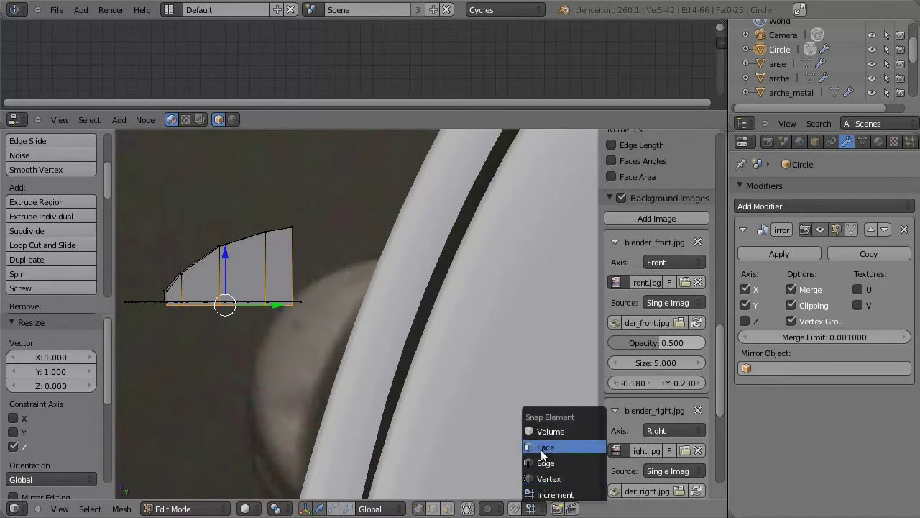
{"action": "left_click", "coordinate": [536, 450]}
{"action": "middle_click_drag", "start_coordinate": [216, 343], "coordinate": [226, 391], "text": "shift"}
{"action": "key", "text": "g"}
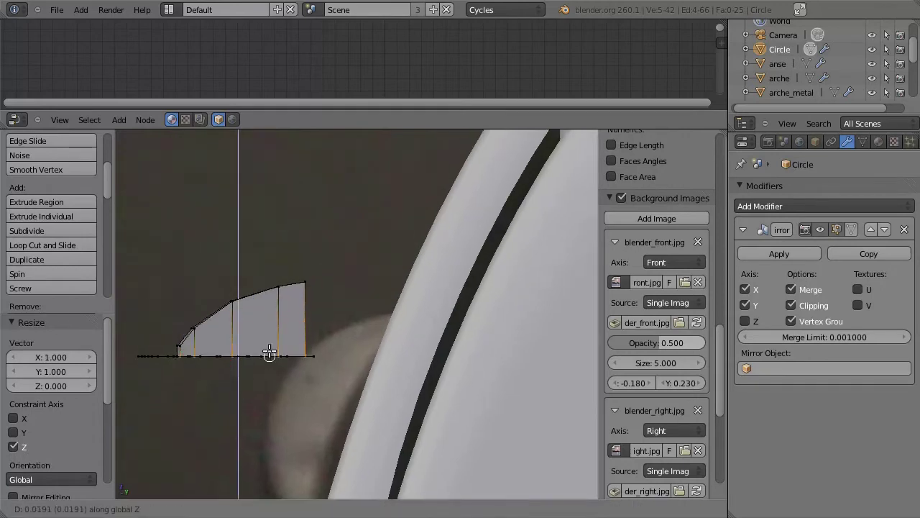
{"action": "left_click", "coordinate": [269, 353]}
- Merge the duplicate overlapping corner vertices with Remove Doubles
{"action": "key", "text": "a"}
{"action": "middle_click_drag", "start_coordinate": [269, 353], "coordinate": [176, 437]}
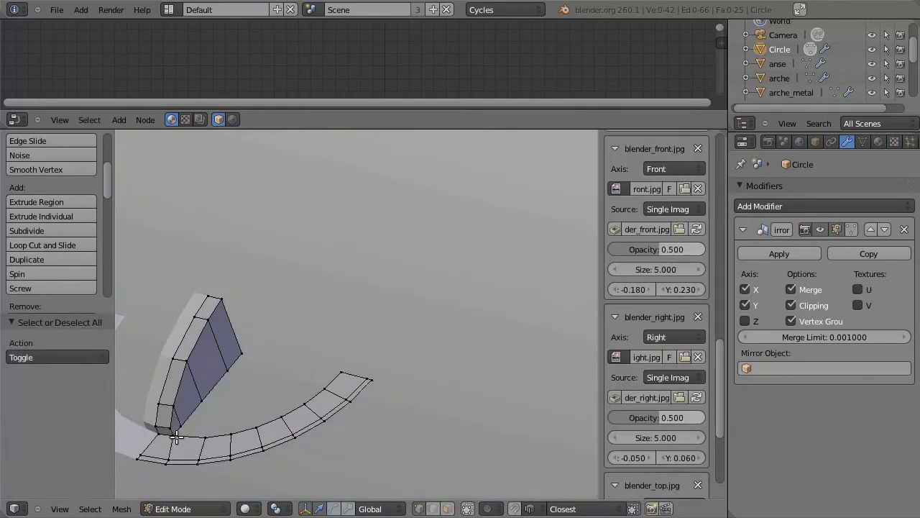
{"action": "right_click", "coordinate": [176, 437]}
{"action": "key", "text": "w"}
{"action": "left_click", "coordinate": [302, 345]}
{"action": "middle_click_drag", "start_coordinate": [302, 346], "coordinate": [328, 441]}
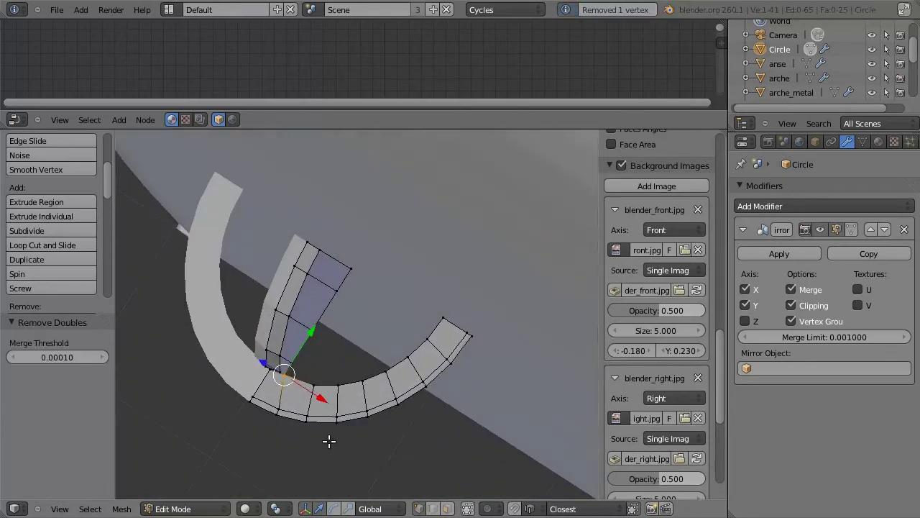
- Loop cut across the new faces and raise the new edge loop slightly along Z
{"action": "key", "text": "ctrl+r"}
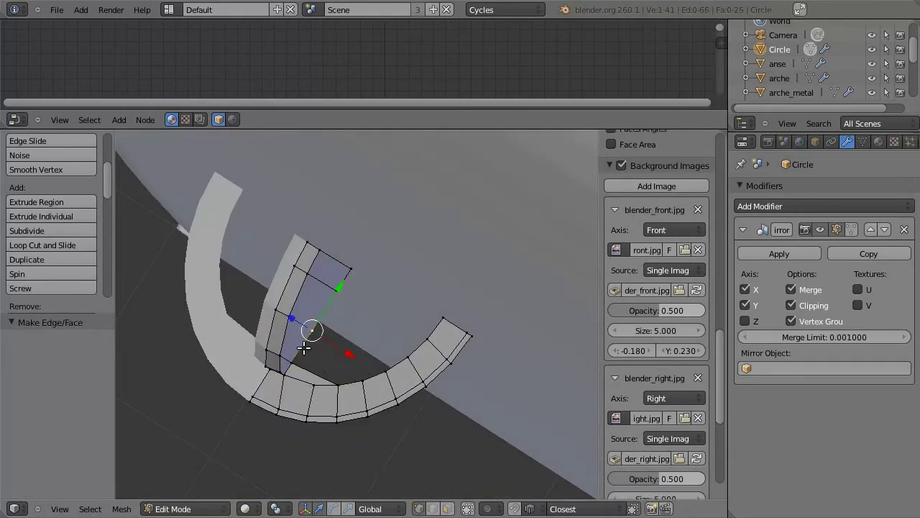
{"action": "left_click", "coordinate": [295, 328]}
{"action": "left_click", "coordinate": [275, 329]}
{"action": "key", "text": "KP_1"}
{"action": "key", "text": "g"}
{"action": "key", "text": "z"}
{"action": "left_click", "coordinate": [298, 288]}
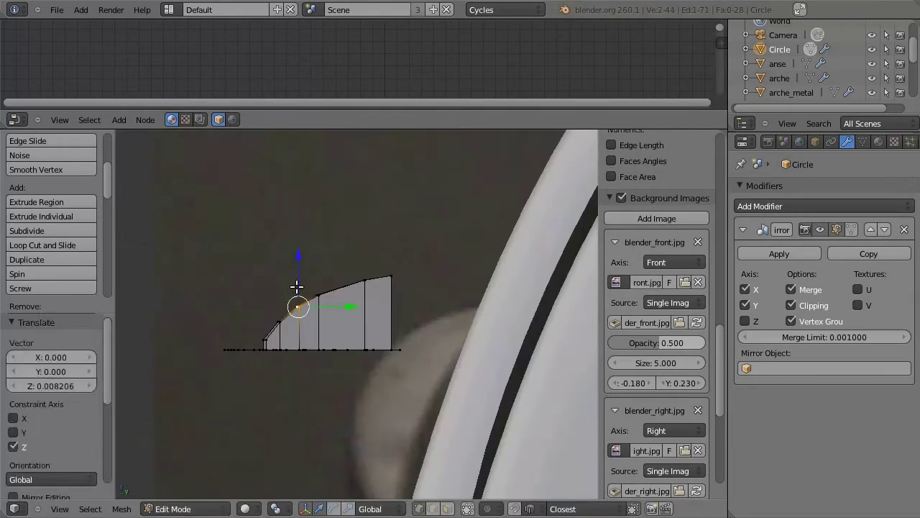
{"action": "middle_click_drag", "start_coordinate": [298, 288], "coordinate": [285, 326]}
- Fill the gaps between the strip and ring with faces, raising the selection along Z
{"action": "key", "text": "f"}
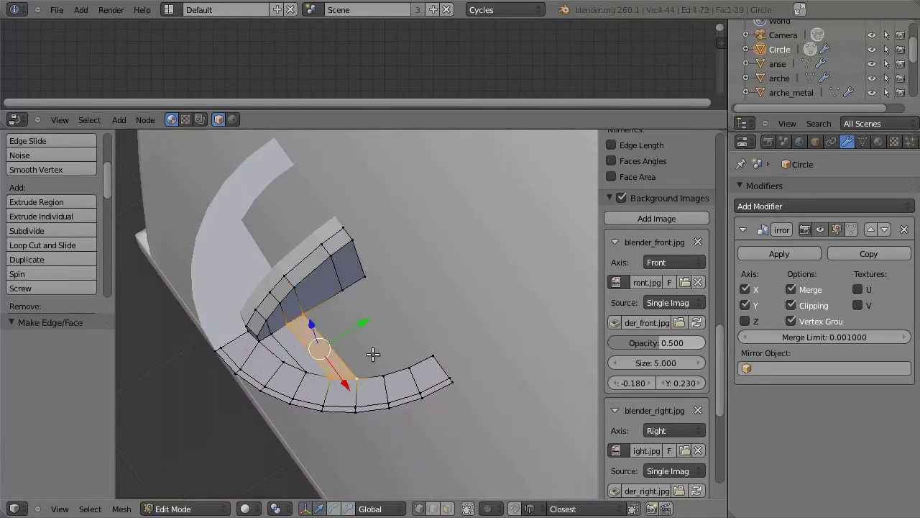
{"action": "right_click", "coordinate": [406, 335]}
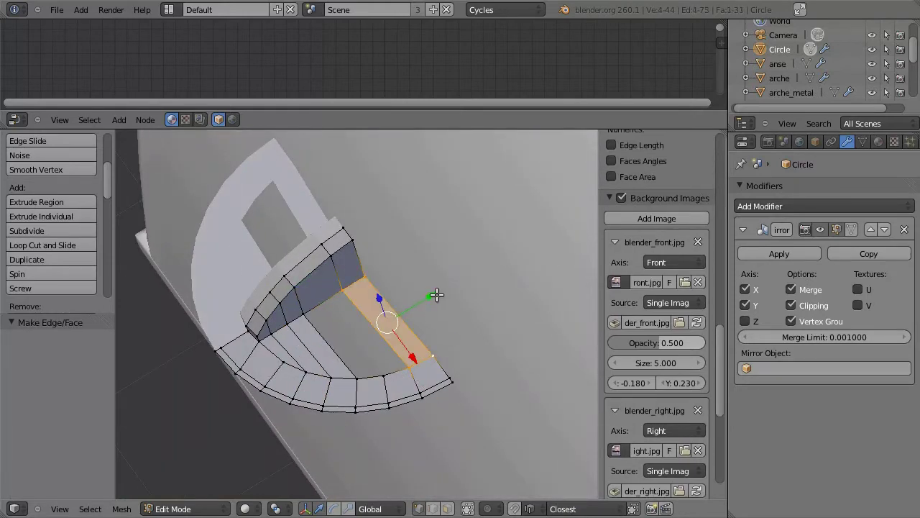
{"action": "key", "text": "KP_1"}
{"action": "key", "text": "g"}
{"action": "key", "text": "z"}
{"action": "left_click", "coordinate": [340, 261]}
{"action": "middle_click_drag", "start_coordinate": [341, 261], "coordinate": [343, 308]}
{"action": "key", "text": "f"}
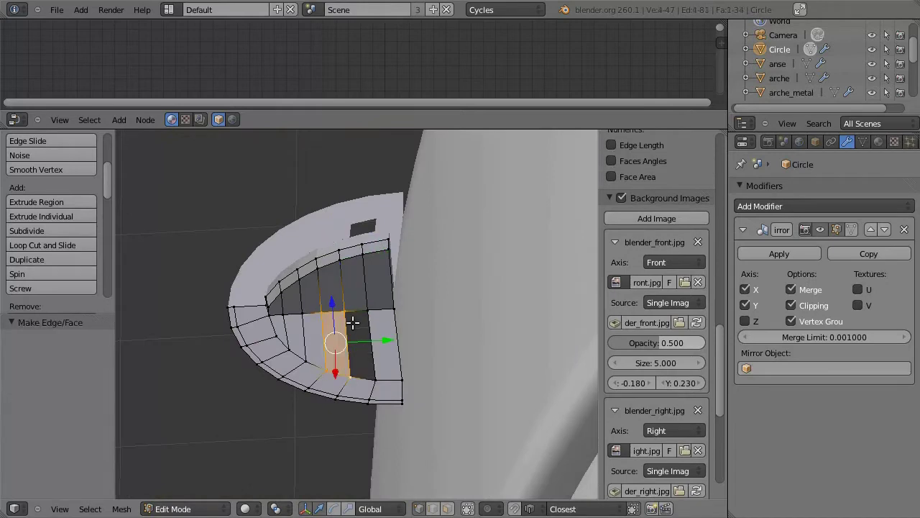
- Select the whole dial and move it to a new position from the top view
{"action": "mouse_move", "coordinate": [361, 361]}
{"action": "middle_mouse_down"}
{"action": "mouse_move", "coordinate": [223, 409]}
{"action": "mouse_move", "coordinate": [448, 317]}
{"action": "mouse_move", "coordinate": [368, 273]}
{"action": "mouse_move", "coordinate": [388, 258]}
{"action": "middle_mouse_up"}
{"action": "key", "text": "a"}
{"action": "key", "text": "KP_7"}
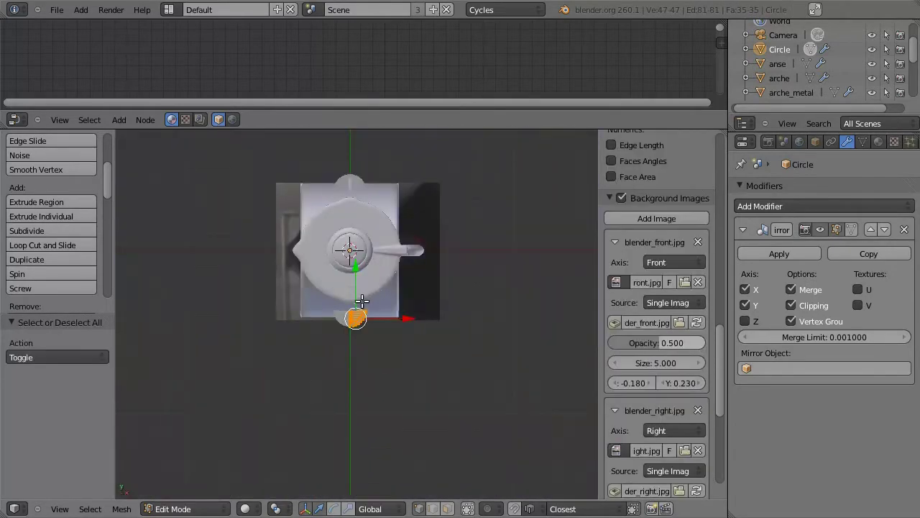
{"action": "key", "text": "g"}
{"action": "left_click", "coordinate": [367, 242]}
{"action": "key", "text": "KP_Decimal"}
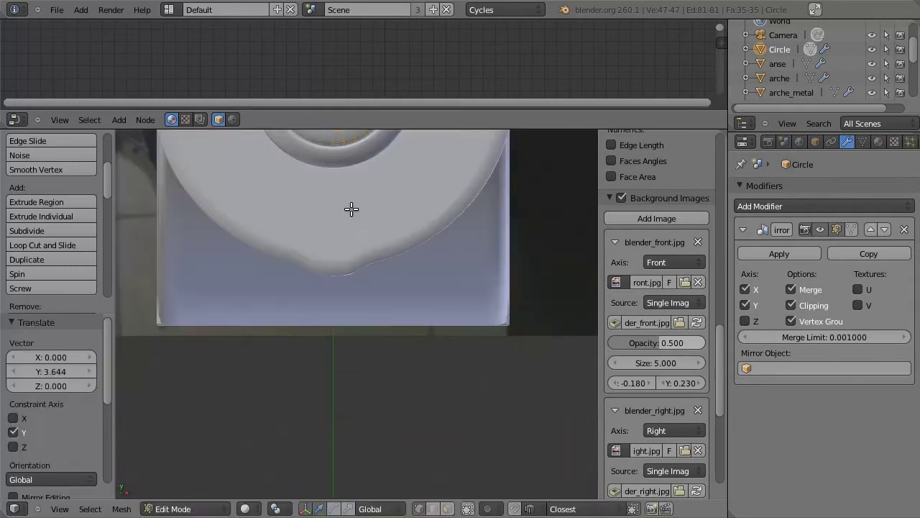
{"action": "scroll", "coordinate": [415, 347], "scroll_direction": "down", "scroll_amount": 5}
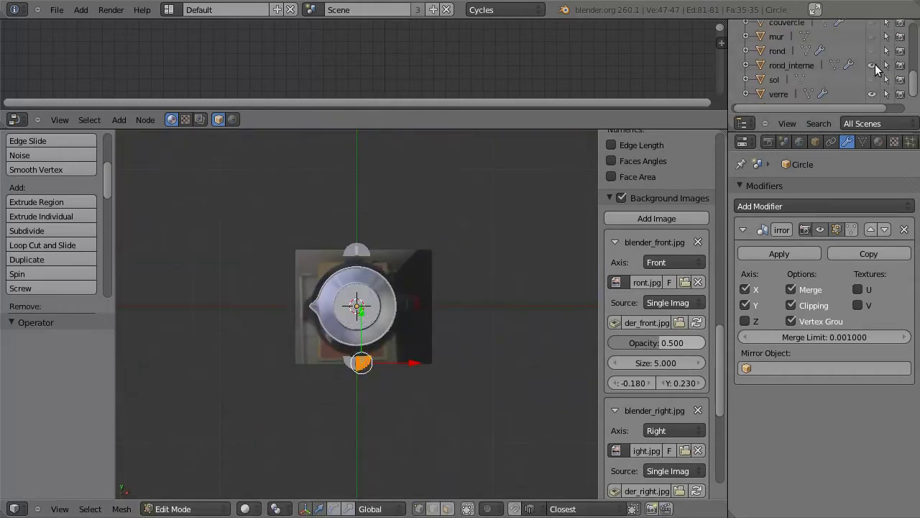
{"action": "scroll", "coordinate": [353, 264], "scroll_direction": "up", "scroll_amount": 4}
{"action": "scroll", "coordinate": [353, 263], "scroll_direction": "up", "scroll_amount": 6}
- Slide the dial along Y until it sits against the side of the base
{"action": "key", "text": "g"}
{"action": "key", "text": "y"}
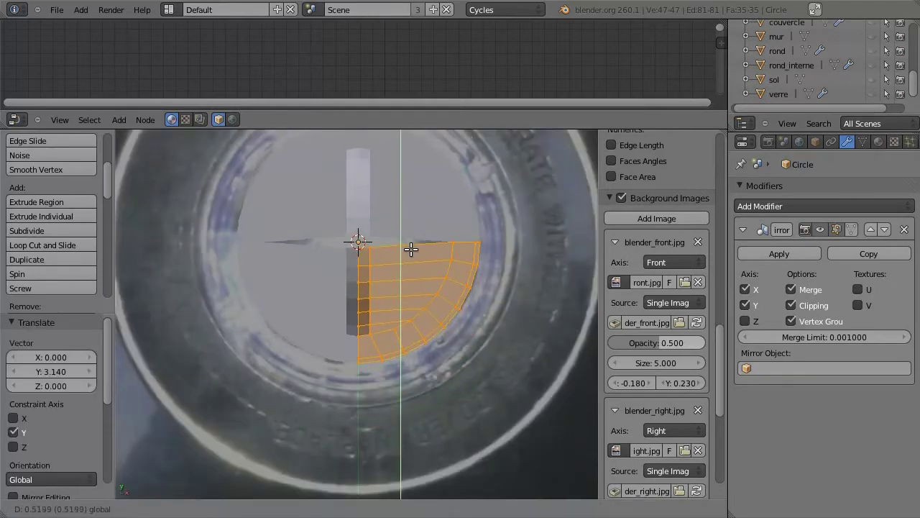
{"action": "left_click", "coordinate": [410, 249]}
{"action": "middle_click_drag", "start_coordinate": [406, 288], "coordinate": [412, 265]}
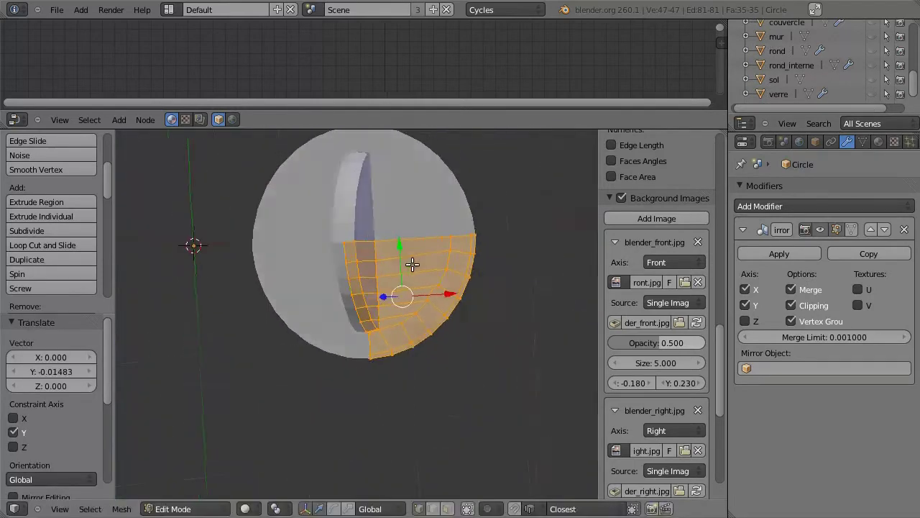
{"action": "key", "text": "KP_1"}
{"action": "key", "text": "g"}
{"action": "key", "text": "y"}
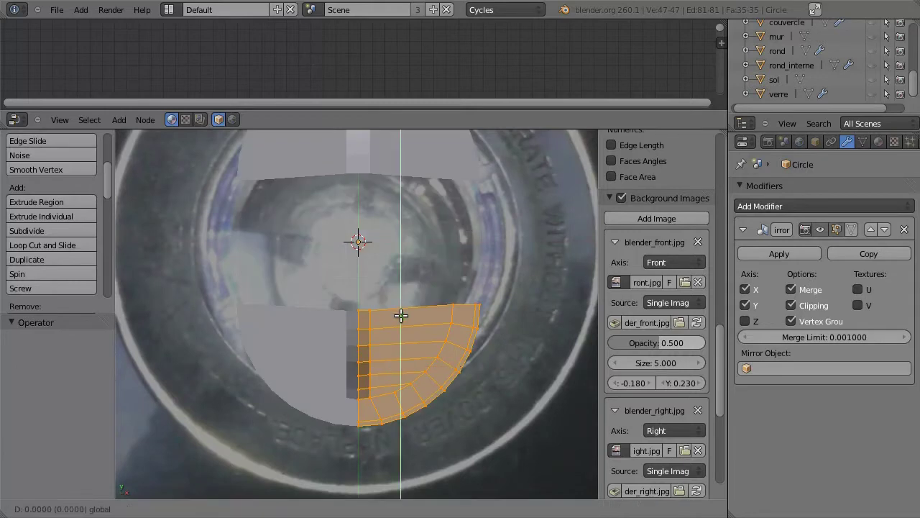
{"action": "left_click", "coordinate": [406, 252]}
{"action": "scroll", "coordinate": [406, 252], "scroll_direction": "up", "scroll_amount": 4}
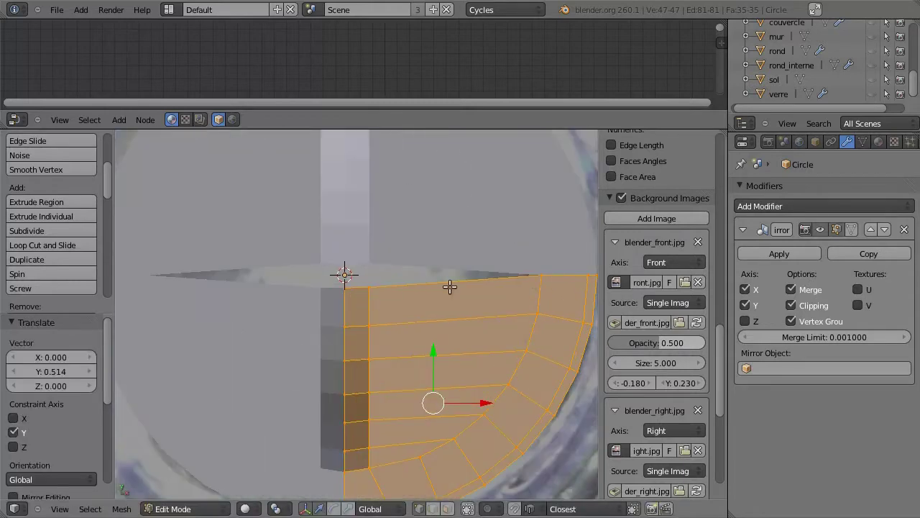
- Move the top-left corner vertex onto the top edge line, then leave Edit Mode
{"action": "key", "text": "a"}
{"action": "right_click", "coordinate": [369, 287]}
{"action": "key", "text": "g"}
{"action": "left_click", "coordinate": [537, 276]}
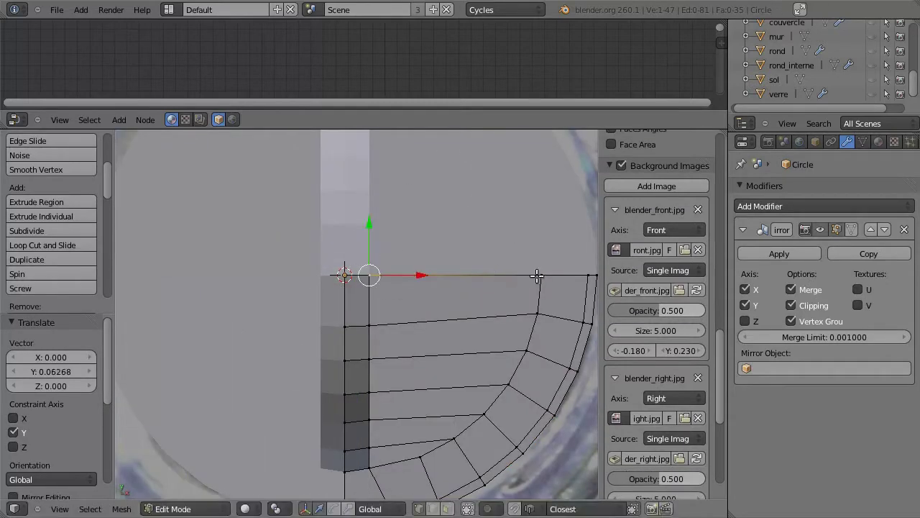
{"action": "key", "text": "g"}
{"action": "left_click", "coordinate": [592, 273]}
{"action": "key", "text": "g"}
{"action": "left_click", "coordinate": [419, 304]}
{"action": "mouse_move", "coordinate": [419, 304]}
{"action": "middle_mouse_down"}
{"action": "mouse_move", "coordinate": [249, 234]}
{"action": "mouse_move", "coordinate": [432, 302]}
{"action": "middle_mouse_up"}
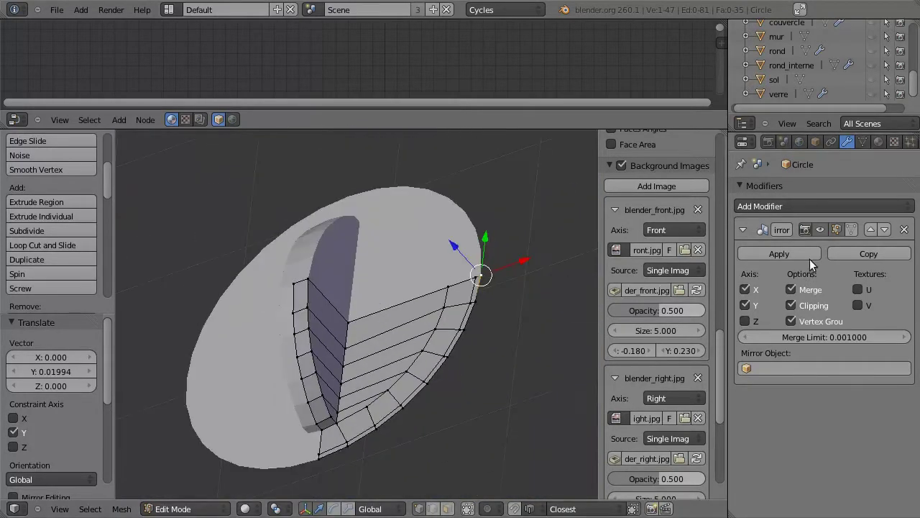
{"action": "left_click", "coordinate": [809, 259]}
{"action": "key", "text": "Tab"}
- Apply the Mirror modifier and add a Subdivision Surface modifier to the dial
{"action": "left_click", "coordinate": [779, 254]}
{"action": "left_click", "coordinate": [759, 207]}
{"action": "left_click", "coordinate": [503, 439]}
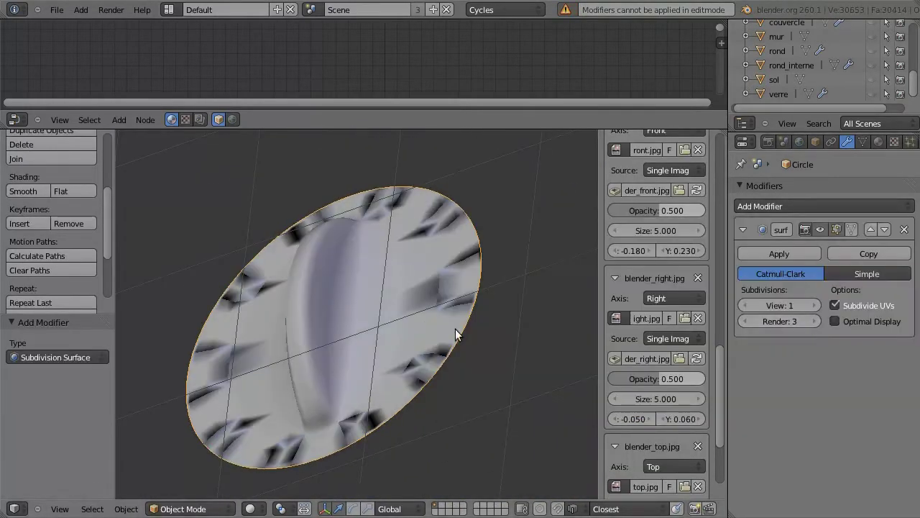
- Extrude the dial's outer rim loop downward into a side wall
{"action": "key", "text": "Tab"}
{"action": "mouse_move", "coordinate": [396, 330]}
{"action": "middle_mouse_down"}
{"action": "mouse_move", "coordinate": [324, 355]}
{"action": "mouse_move", "coordinate": [491, 388]}
{"action": "middle_mouse_up"}
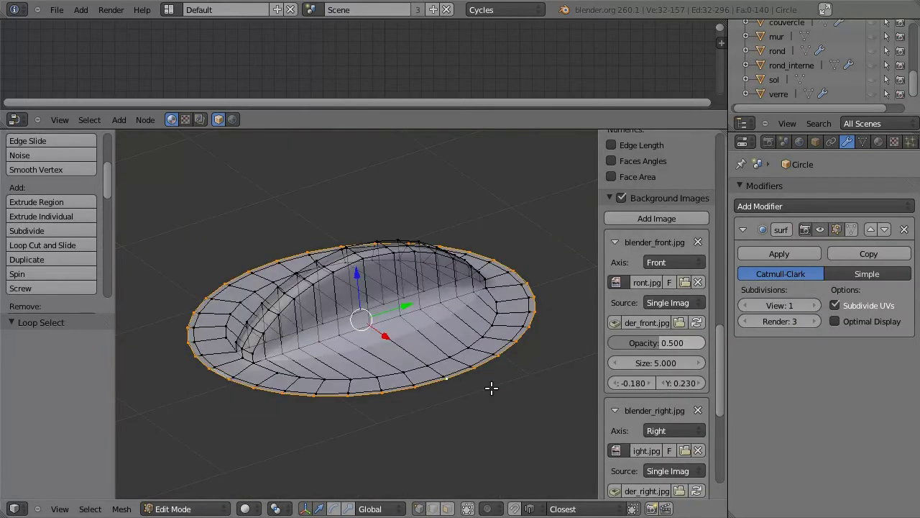
{"action": "key", "text": "e"}
{"action": "left_click", "coordinate": [376, 313]}
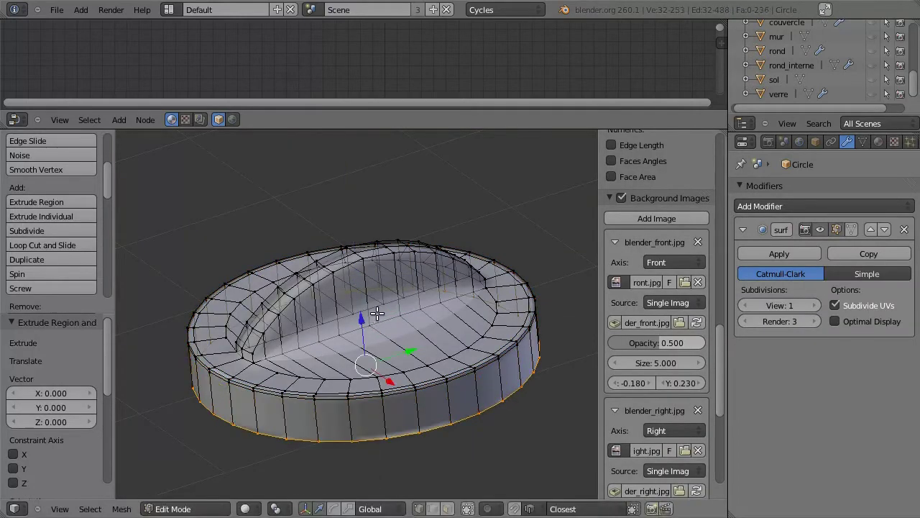
- Add an edge loop on the dial's top face and preview the smoothed result
{"action": "key", "text": "a"}
{"action": "key", "text": "a"}
{"action": "key", "text": "KP_1"}
{"action": "middle_click_drag", "start_coordinate": [372, 281], "coordinate": [407, 381]}
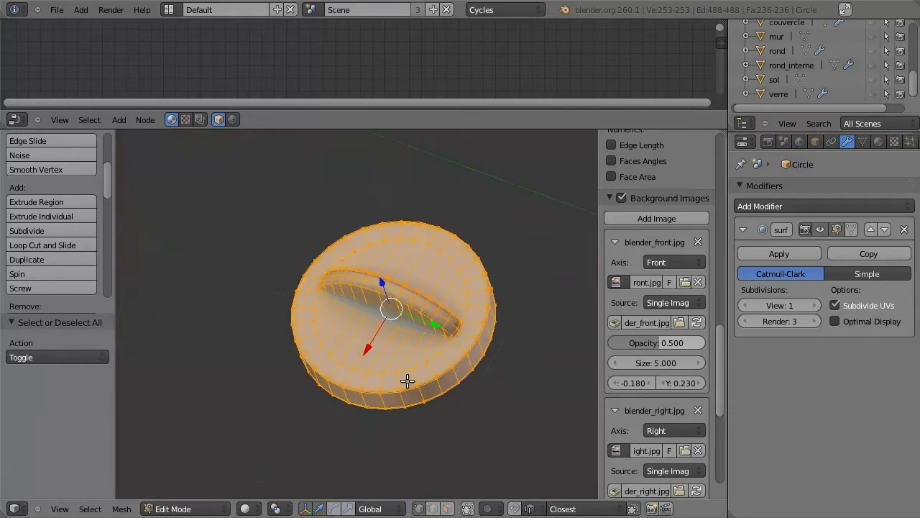
{"action": "key", "text": "ctrl+r"}
{"action": "left_click", "coordinate": [412, 379]}
{"action": "left_click", "coordinate": [396, 363]}
{"action": "key", "text": "a"}
{"action": "key", "text": "Tab"}
{"action": "middle_click_drag", "start_coordinate": [384, 290], "coordinate": [326, 345]}
- Add two loop cuts around the slot rim to tighten its edges
{"action": "key", "text": "Tab"}
{"action": "scroll", "coordinate": [380, 335], "scroll_direction": "up", "scroll_amount": 3}
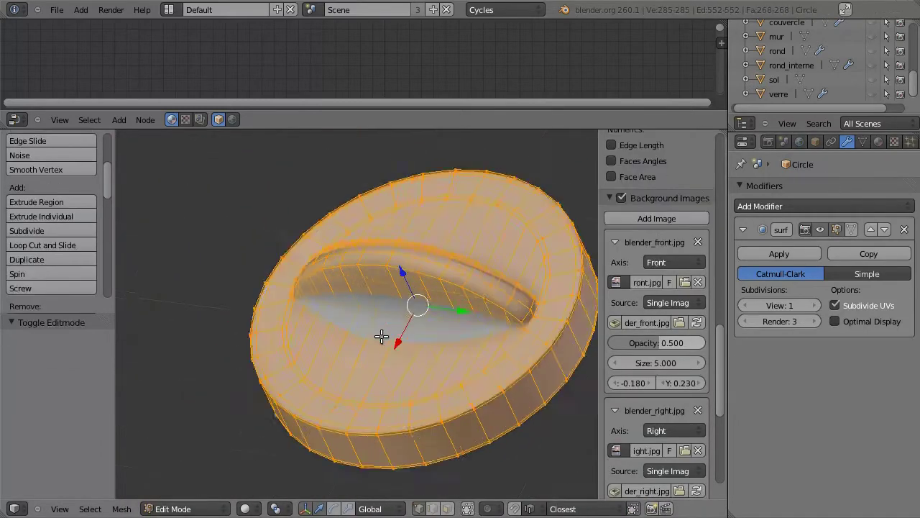
{"action": "key", "text": "a"}
{"action": "key", "text": "ctrl+r"}
{"action": "left_click", "coordinate": [361, 308]}
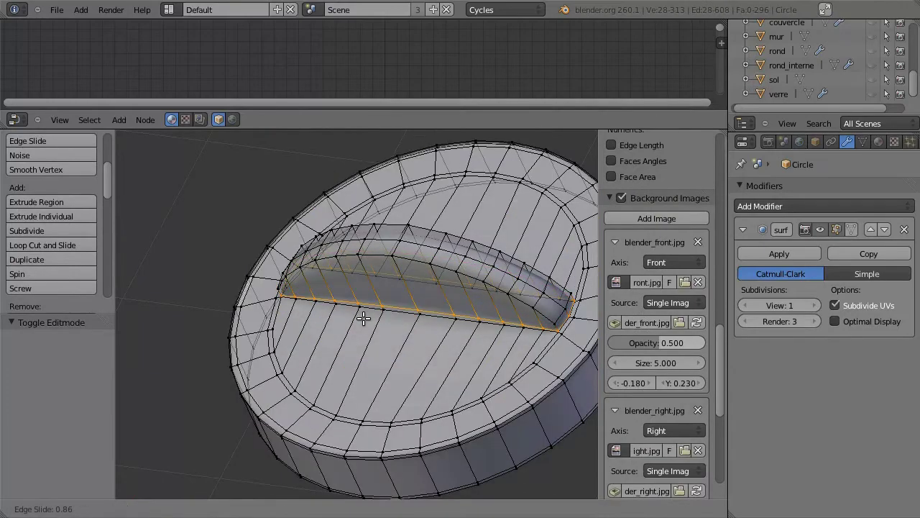
{"action": "left_click", "coordinate": [365, 320]}
{"action": "mouse_move", "coordinate": [364, 320]}
{"action": "middle_mouse_down"}
{"action": "mouse_move", "coordinate": [439, 317]}
{"action": "mouse_move", "coordinate": [318, 267]}
{"action": "middle_mouse_up"}
{"action": "key", "text": "ctrl+r"}
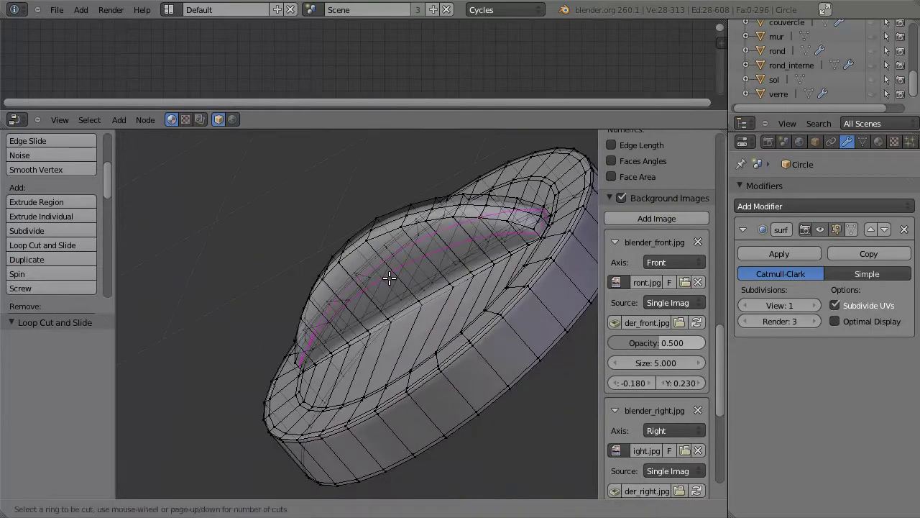
{"action": "left_click", "coordinate": [388, 273]}
{"action": "left_click", "coordinate": [430, 255]}
- Set the dial to Shade Smooth in Object Mode
{"action": "key", "text": "Tab"}
{"action": "key", "text": "Tab"}
{"action": "key", "text": "a"}
{"action": "key", "text": "a"}
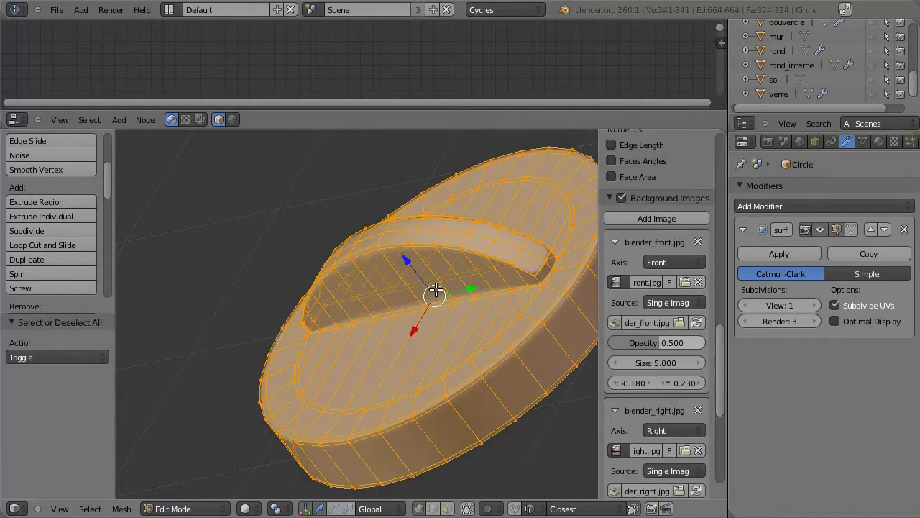
{"action": "key", "text": "Tab"}
{"action": "left_click", "coordinate": [23, 191]}
{"action": "key", "text": "KP_1"}
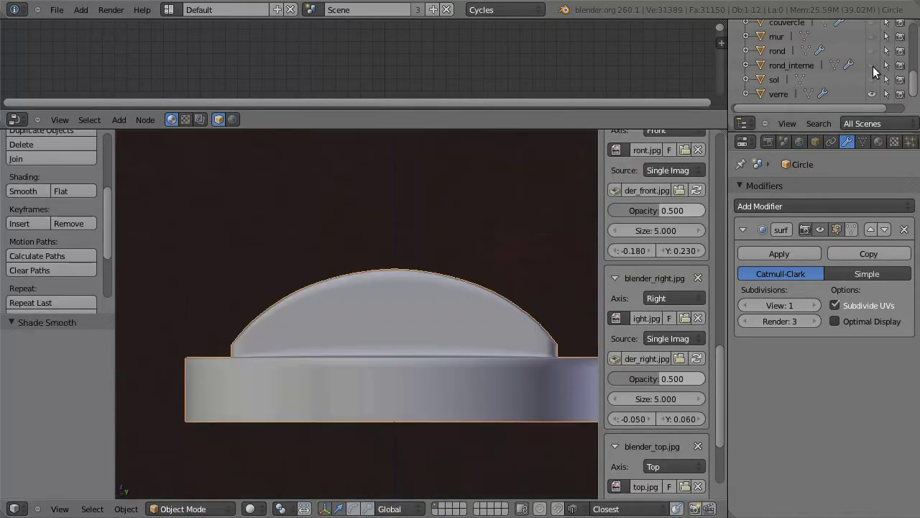
- Unhide the rond and rond_interne objects
{"action": "left_click", "coordinate": [872, 64]}
{"action": "scroll", "coordinate": [455, 247], "scroll_direction": "down", "scroll_amount": 5}
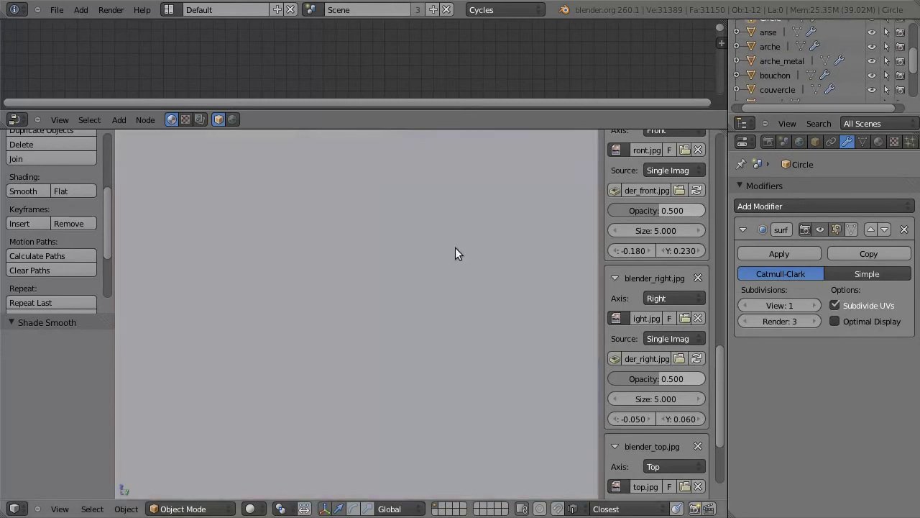
{"action": "scroll", "coordinate": [401, 303], "scroll_direction": "down", "scroll_amount": 5}
- Tilt the dial mesh by -60° and then a further -10° around X
{"action": "key", "text": "Tab"}
{"action": "key", "text": "r"}
{"action": "key", "text": "Escape"}
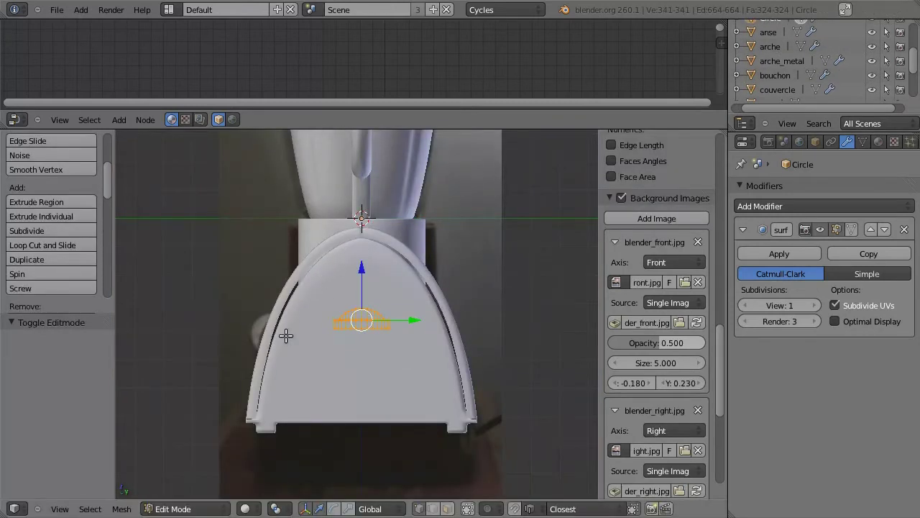
{"action": "key", "text": "r"}
{"action": "key", "text": "Escape"}
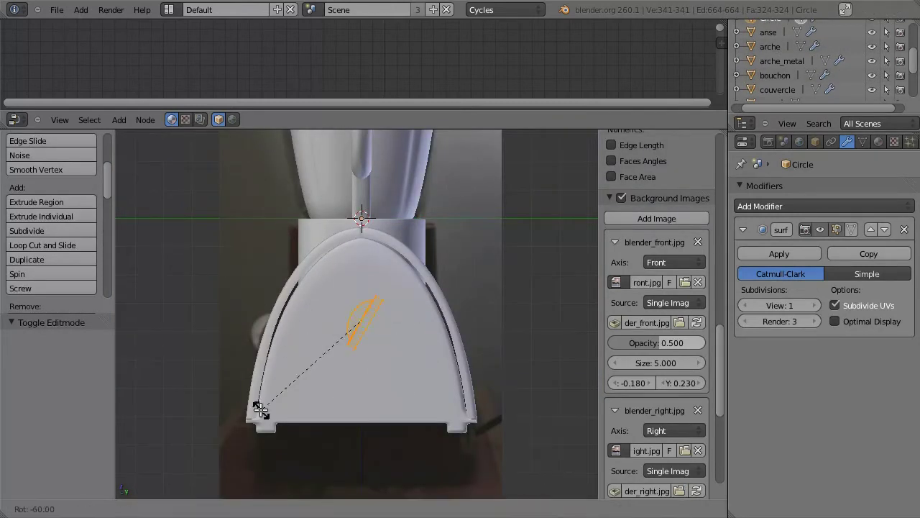
{"action": "key", "text": "Return"}
{"action": "scroll", "coordinate": [345, 322], "scroll_direction": "up", "scroll_amount": 5}
{"action": "type", "text": "rx-10"}
{"action": "key", "text": "Return"}
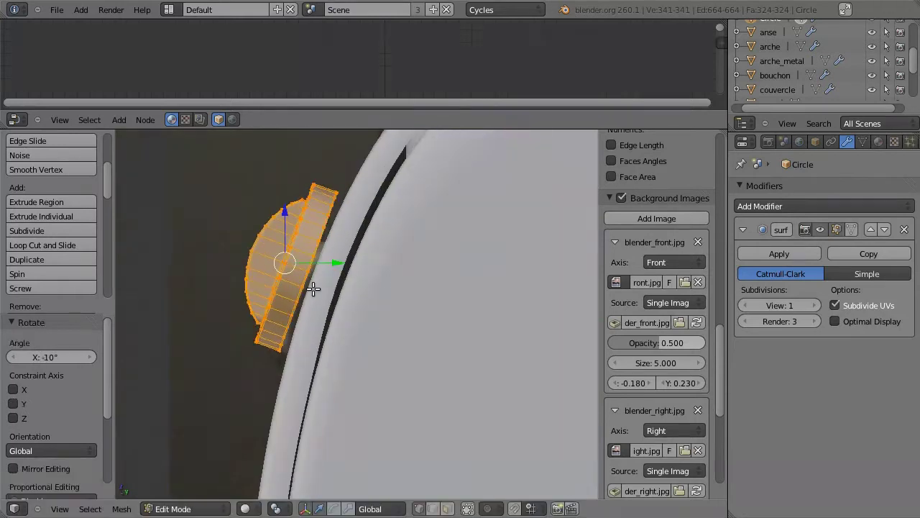
- Move the dial flush against the side of the base with a small 5° rotation correction
{"action": "key", "text": "g"}
{"action": "left_click", "coordinate": [300, 315]}
{"action": "key", "text": "r"}
{"action": "left_click", "coordinate": [304, 288]}
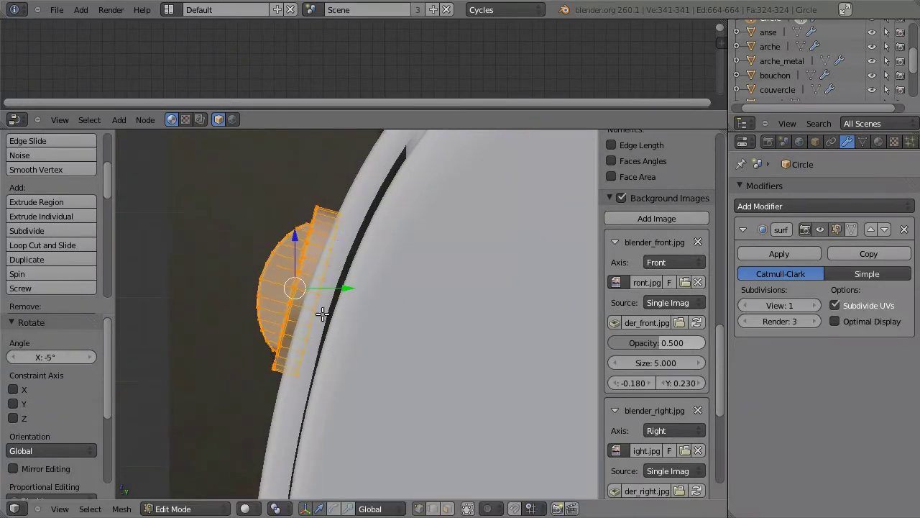
{"action": "key", "text": "g"}
{"action": "left_click", "coordinate": [308, 349]}
{"action": "key", "text": "r"}
{"action": "key", "text": "g"}
{"action": "left_click", "coordinate": [319, 312]}
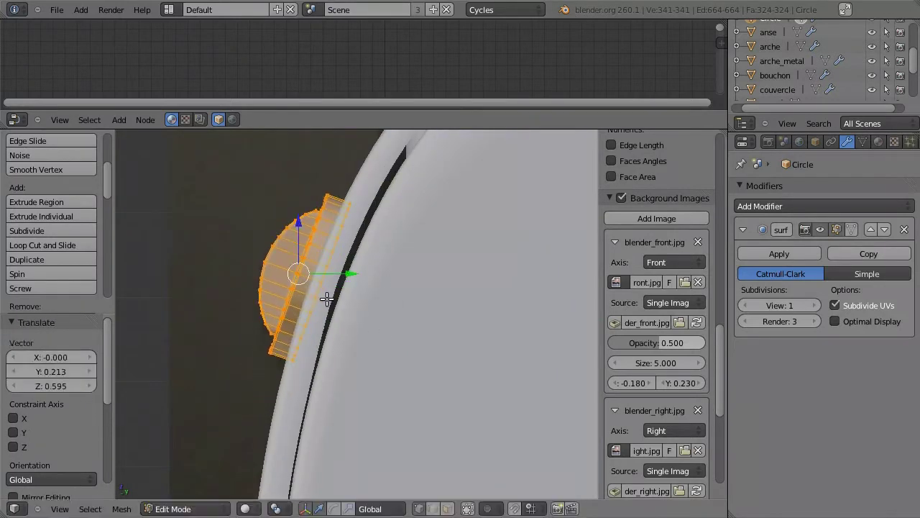
{"action": "key", "text": "KP_1"}
{"action": "scroll", "coordinate": [349, 288], "scroll_direction": "down", "scroll_amount": 4}
{"action": "middle_click_drag", "start_coordinate": [349, 288], "coordinate": [302, 328]}
- Assign the arche_metal material to the dial
{"action": "key", "text": "Tab"}
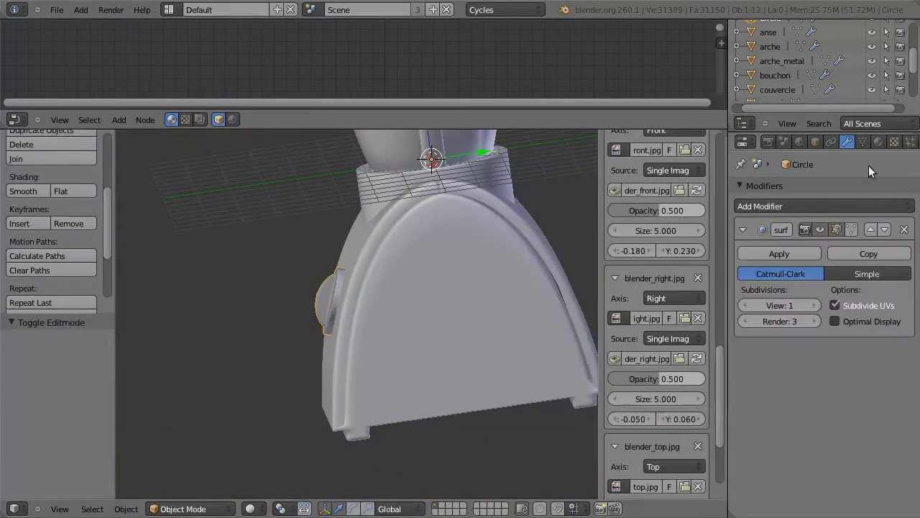
{"action": "left_click", "coordinate": [878, 142]}
{"action": "left_click", "coordinate": [743, 236]}
{"action": "left_click", "coordinate": [776, 273]}
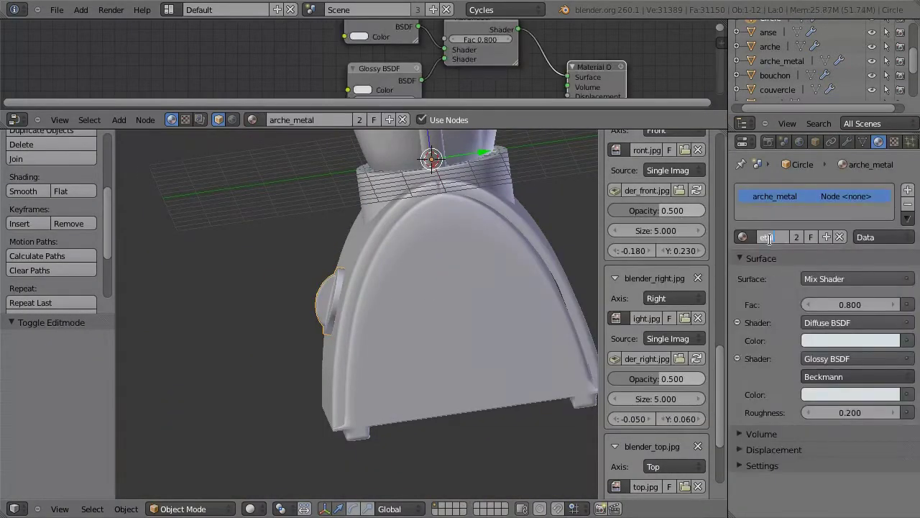
- Confirm the material name, then select the edge loops along the arch's bottom ledge
{"action": "key", "text": "Return"}
{"action": "mouse_move", "coordinate": [388, 317]}
{"action": "middle_mouse_down"}
{"action": "mouse_move", "coordinate": [366, 304]}
{"action": "mouse_move", "coordinate": [368, 270]}
{"action": "middle_mouse_up"}
{"action": "middle_click_drag", "start_coordinate": [350, 435], "coordinate": [333, 303]}
{"action": "right_click", "coordinate": [333, 303], "text": "alt"}
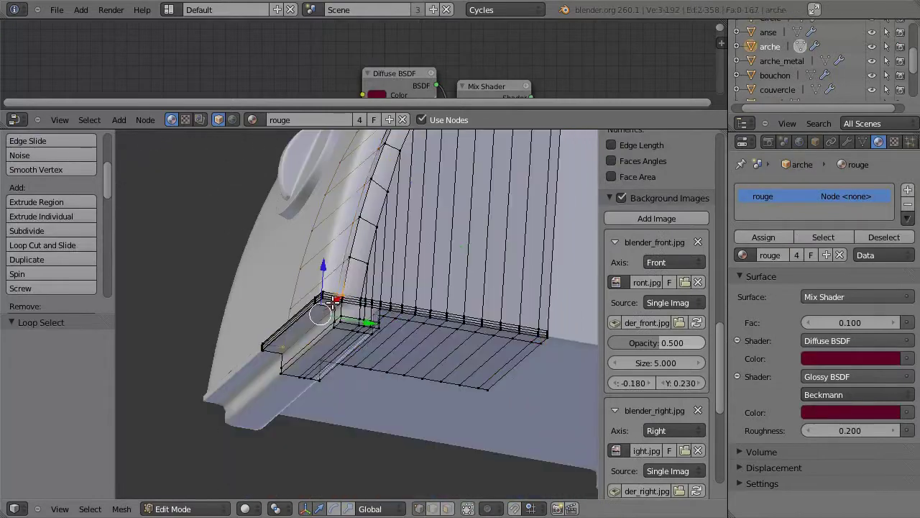
{"action": "scroll", "coordinate": [307, 310], "scroll_direction": "up", "scroll_amount": 3}
{"action": "right_click", "coordinate": [291, 271], "text": "alt+shift"}
{"action": "right_click", "coordinate": [431, 293], "text": "alt+shift"}
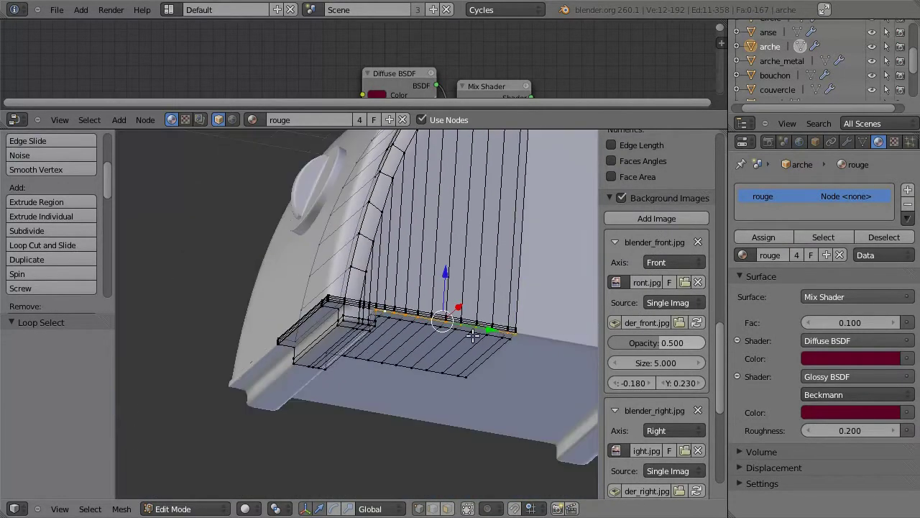
{"action": "middle_click_drag", "start_coordinate": [432, 292], "coordinate": [307, 225]}
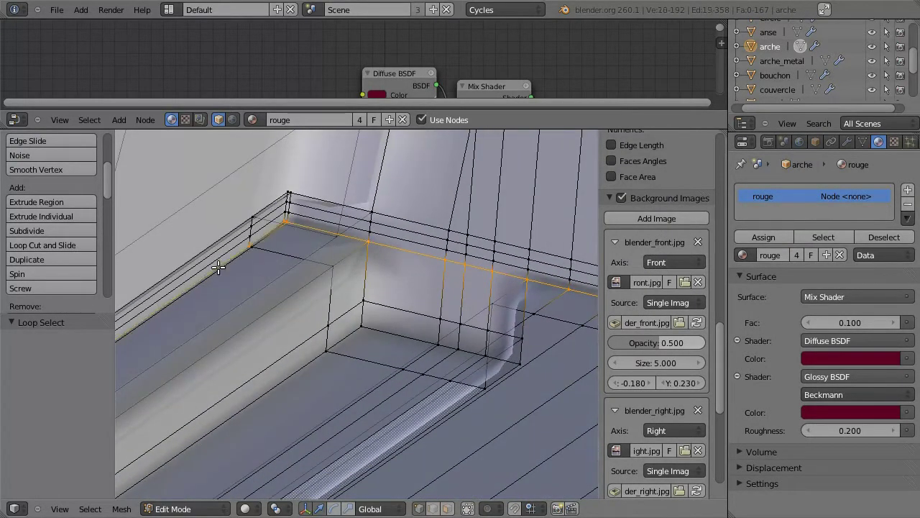
{"action": "middle_click_drag", "start_coordinate": [218, 267], "coordinate": [337, 227]}
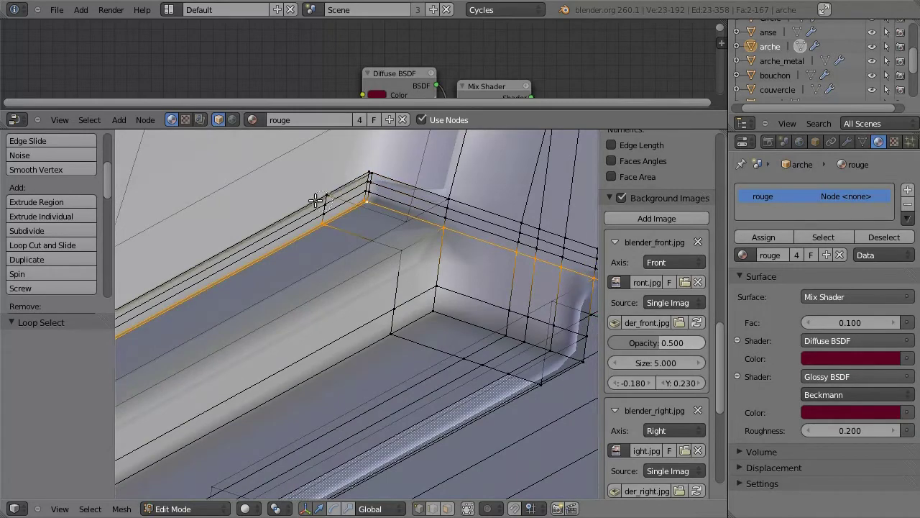
{"action": "scroll", "coordinate": [316, 201], "scroll_direction": "up", "scroll_amount": 5}
{"action": "middle_click_drag", "start_coordinate": [273, 244], "coordinate": [433, 339]}
{"action": "scroll", "coordinate": [415, 300], "scroll_direction": "down", "scroll_amount": 4}
{"action": "mouse_move", "coordinate": [415, 299]}
{"action": "middle_mouse_down"}
{"action": "mouse_move", "coordinate": [262, 271]}
{"action": "mouse_move", "coordinate": [432, 281]}
{"action": "mouse_move", "coordinate": [407, 304]}
{"action": "mouse_move", "coordinate": [247, 319]}
{"action": "mouse_move", "coordinate": [490, 357]}
{"action": "middle_mouse_up"}
{"action": "scroll", "coordinate": [262, 271], "scroll_direction": "up", "scroll_amount": 4}
- Box-select the bottom ledge edges and lower them slightly along Z
{"action": "key", "text": "b"}
{"action": "middle_click_drag", "start_coordinate": [208, 385], "coordinate": [550, 344]}
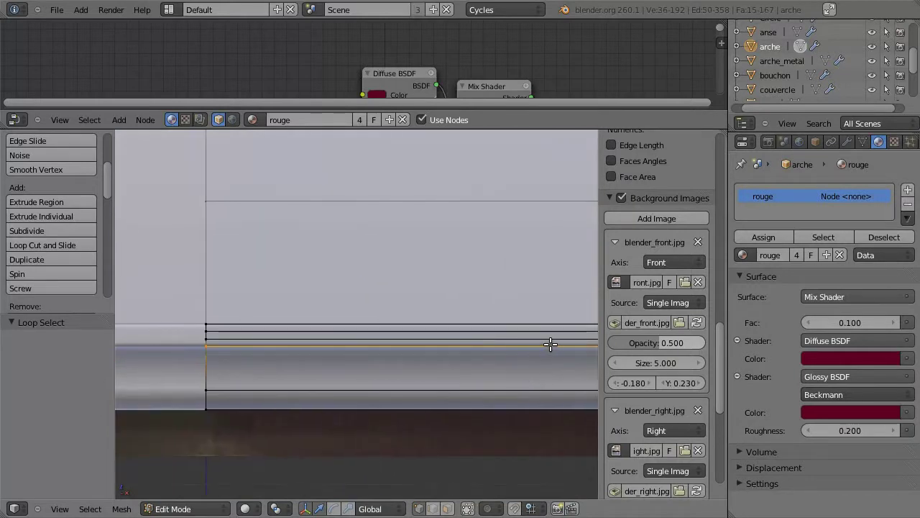
{"action": "left_click_drag", "start_coordinate": [135, 371], "coordinate": [136, 372]}
{"action": "left_click_drag", "start_coordinate": [550, 302], "coordinate": [208, 340]}
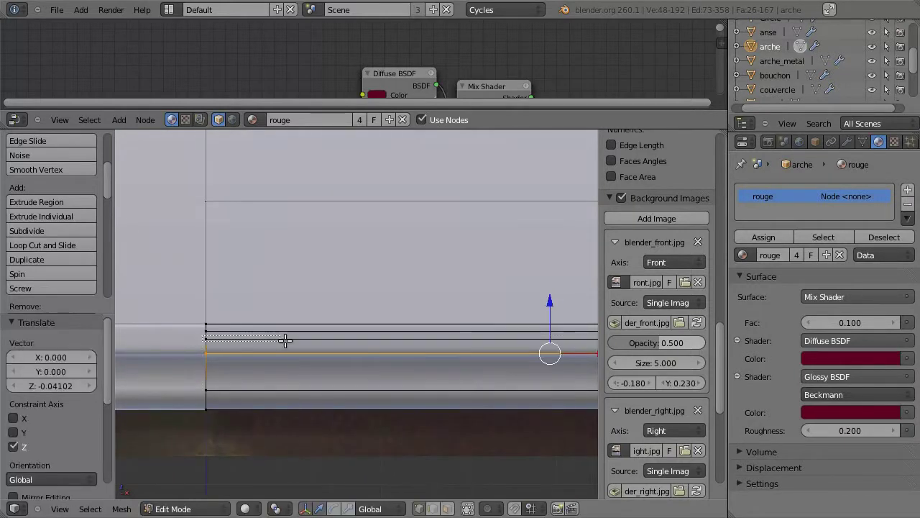
{"action": "key", "text": "a"}
{"action": "key", "text": "b"}
{"action": "middle_click_drag", "start_coordinate": [568, 339], "coordinate": [190, 377]}
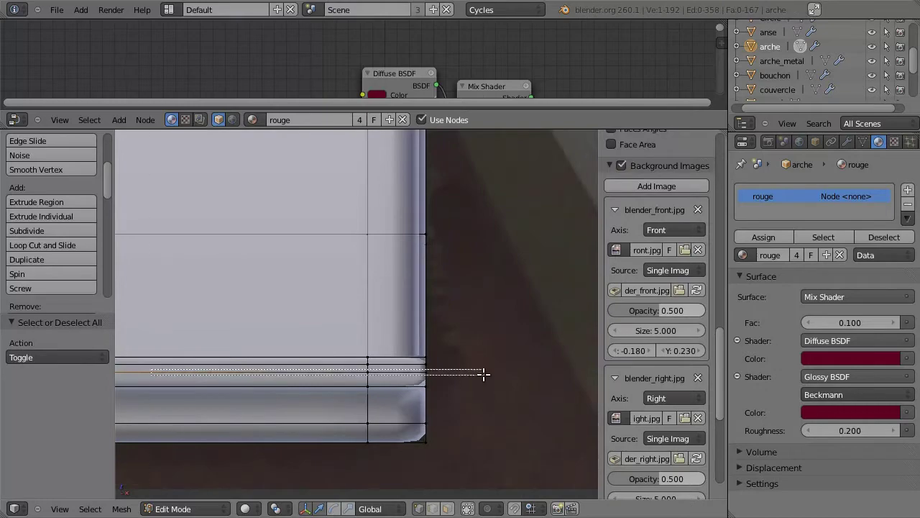
{"action": "left_click_drag", "start_coordinate": [484, 373], "coordinate": [483, 373]}
{"action": "key", "text": "g"}
{"action": "key", "text": "z"}
{"action": "left_click", "coordinate": [400, 335]}
- Select the arch's curved edge loop and shift it -0.03528 along Y
{"action": "mouse_move", "coordinate": [400, 335]}
{"action": "middle_mouse_down"}
{"action": "mouse_move", "coordinate": [333, 468]}
{"action": "mouse_move", "coordinate": [421, 335]}
{"action": "mouse_move", "coordinate": [441, 335]}
{"action": "mouse_move", "coordinate": [331, 387]}
{"action": "middle_mouse_up"}
{"action": "right_click", "coordinate": [333, 469], "text": "alt"}
{"action": "middle_click_drag", "start_coordinate": [380, 434], "coordinate": [379, 434]}
{"action": "scroll", "coordinate": [418, 196], "scroll_direction": "up", "scroll_amount": 2}
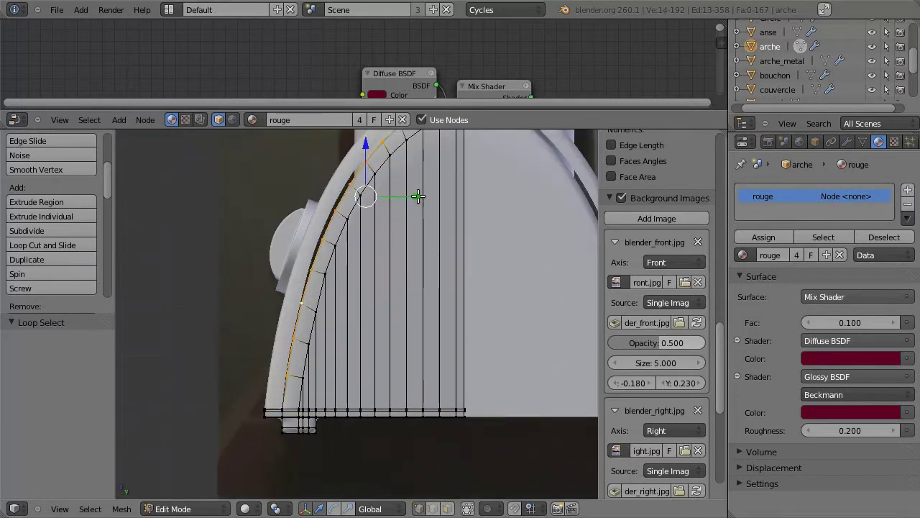
{"action": "left_click", "coordinate": [417, 196]}
{"action": "mouse_move", "coordinate": [382, 250]}
{"action": "middle_mouse_down"}
{"action": "mouse_move", "coordinate": [365, 304]}
{"action": "mouse_move", "coordinate": [406, 245]}
{"action": "middle_mouse_up"}
{"action": "key", "text": "KP_1"}
{"action": "scroll", "coordinate": [169, 405], "scroll_direction": "up", "scroll_amount": 1}
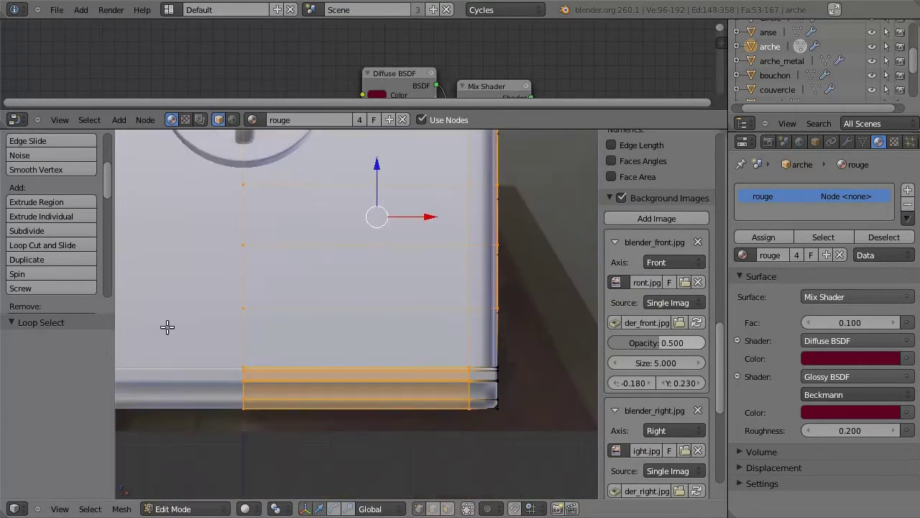
{"action": "middle_click_drag", "start_coordinate": [166, 331], "coordinate": [524, 471]}
{"action": "scroll", "coordinate": [538, 436], "scroll_direction": "down", "scroll_amount": 3}
{"action": "left_click_drag", "start_coordinate": [405, 264], "coordinate": [399, 268]}
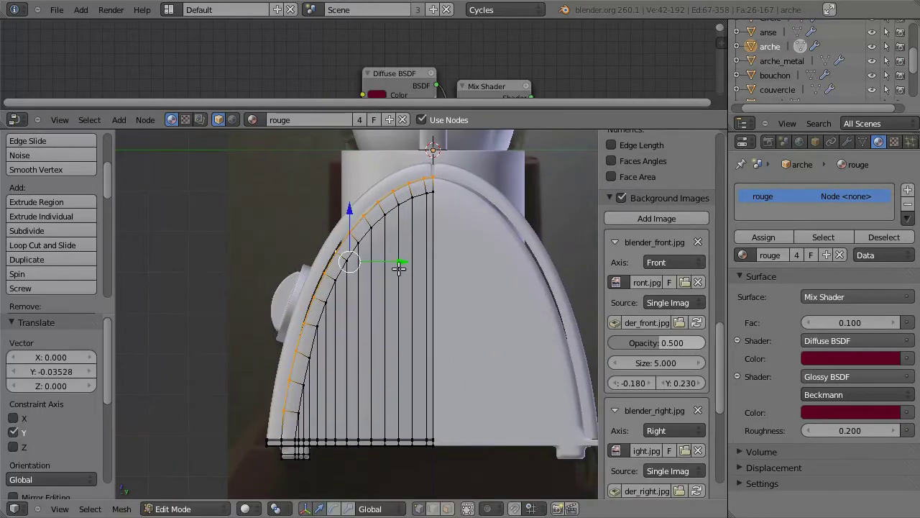
{"action": "mouse_move", "coordinate": [406, 245]}
{"action": "middle_mouse_down"}
{"action": "mouse_move", "coordinate": [359, 266]}
{"action": "mouse_move", "coordinate": [336, 261]}
{"action": "mouse_move", "coordinate": [448, 341]}
{"action": "mouse_move", "coordinate": [312, 277]}
{"action": "mouse_move", "coordinate": [338, 302]}
{"action": "mouse_move", "coordinate": [372, 312]}
{"action": "middle_mouse_up"}
- Leave Edit Mode, save over the blend file, and render with F12
{"action": "key", "text": "Tab"}
{"action": "scroll", "coordinate": [351, 323], "scroll_direction": "down", "scroll_amount": 3}
{"action": "key", "text": "ctrl+s"}
{"action": "left_click", "coordinate": [361, 308]}
{"action": "key", "text": "F12"}
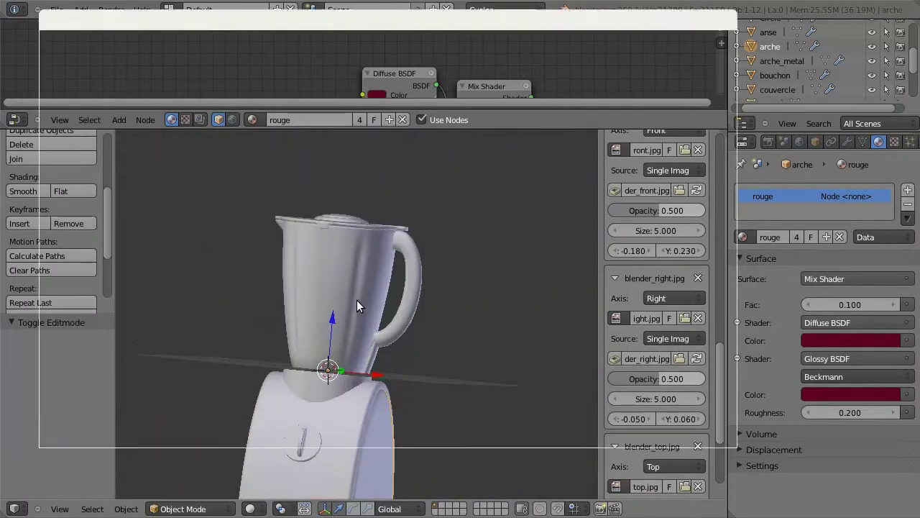
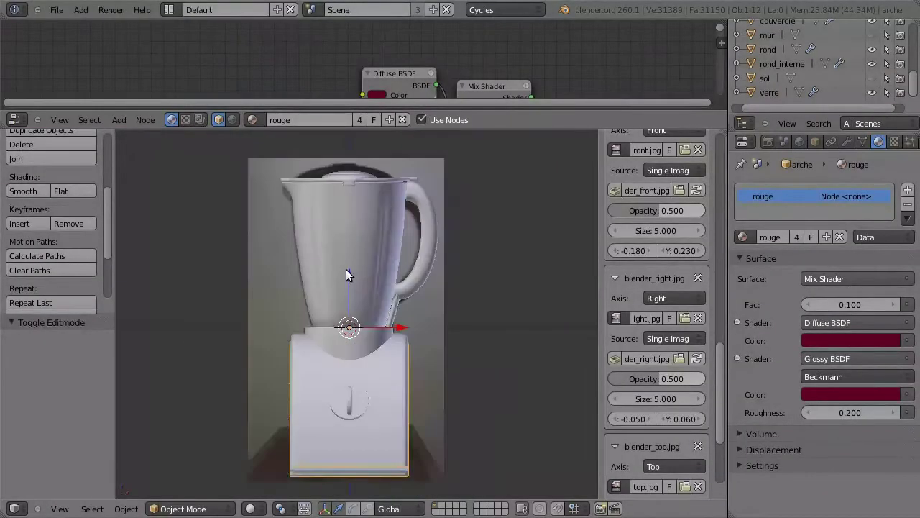
- Add a circle mesh and scale it down in Edit Mode from the top view
{"action": "key", "text": "shift+a"}
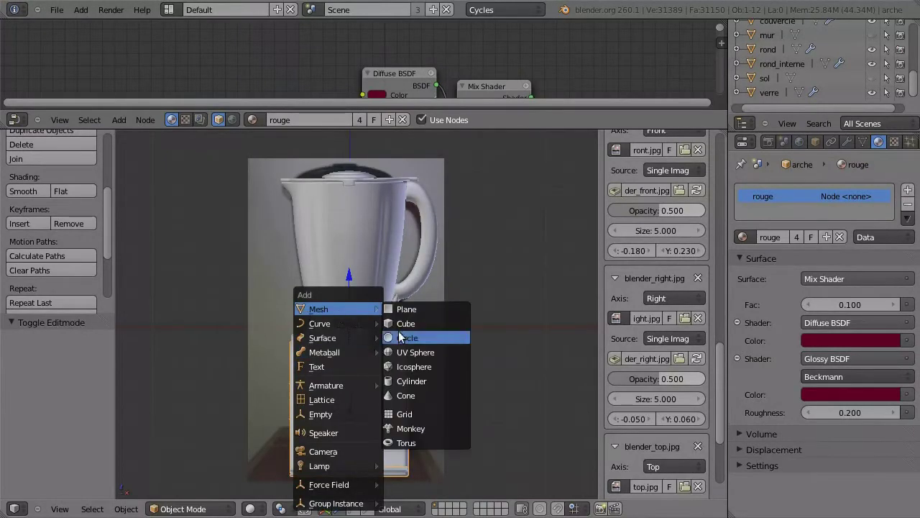
{"action": "left_click", "coordinate": [411, 338]}
{"action": "key", "text": "Tab"}
{"action": "key", "text": "KP_7"}
{"action": "scroll", "coordinate": [376, 338], "scroll_direction": "up", "scroll_amount": 5}
{"action": "key", "text": "s"}
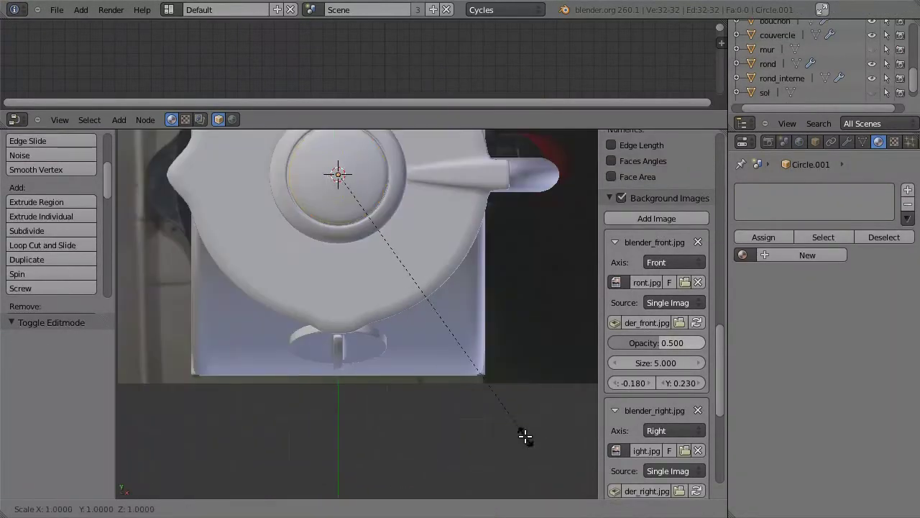
{"action": "left_click", "coordinate": [378, 256]}
{"action": "scroll", "coordinate": [329, 417], "scroll_direction": "up", "scroll_amount": 5}
- Extrude and scale rings inward and upward to shape a short rounded disc
{"action": "key", "text": "z"}
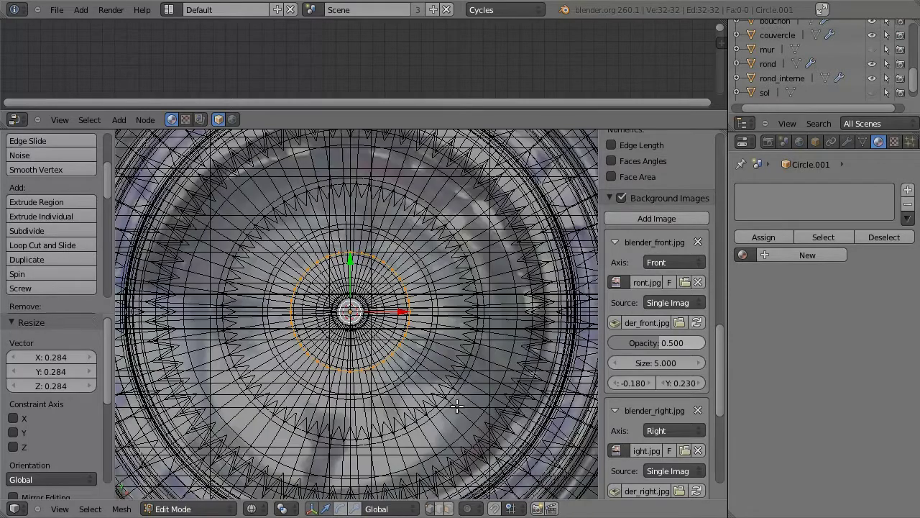
{"action": "key", "text": "e"}
{"action": "right_click", "coordinate": [453, 405]}
{"action": "key", "text": "s"}
{"action": "left_click", "coordinate": [419, 384]}
{"action": "key", "text": "KP_1"}
{"action": "key", "text": "e"}
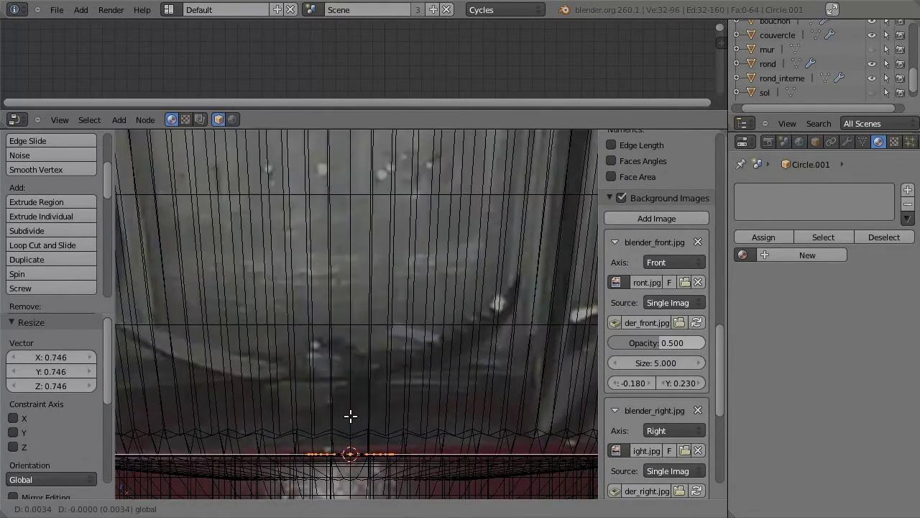
{"action": "right_click", "coordinate": [350, 432]}
{"action": "scroll", "coordinate": [349, 433], "scroll_direction": "down", "scroll_amount": 3}
{"action": "key", "text": "g"}
{"action": "key", "text": "z"}
{"action": "key", "text": "e"}
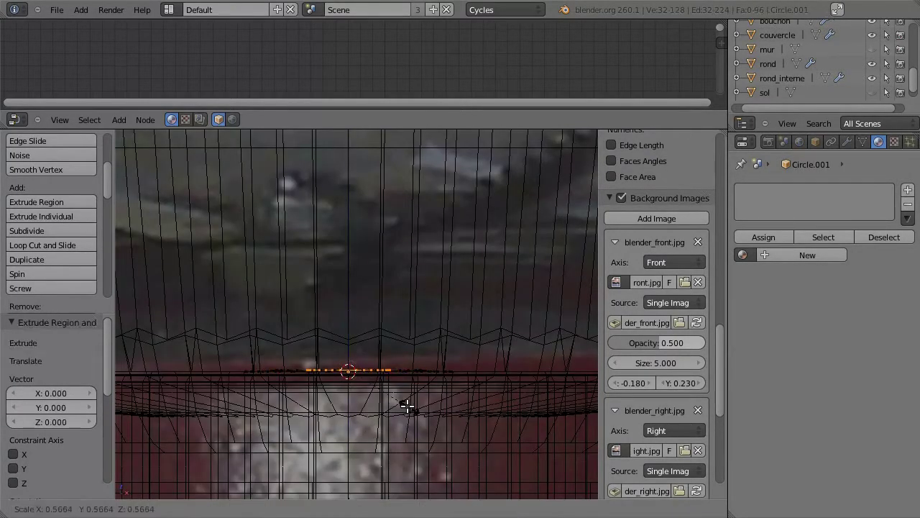
{"action": "key", "text": "s"}
{"action": "left_click", "coordinate": [404, 404]}
- Try merging the top ring at its centre, then undo it and orbit to inspect the knob
{"action": "key", "text": "e"}
{"action": "key", "text": "alt+m"}
{"action": "left_click", "coordinate": [387, 377]}
{"action": "key", "text": "ctrl+z"}
{"action": "middle_click_drag", "start_coordinate": [386, 377], "coordinate": [339, 359]}
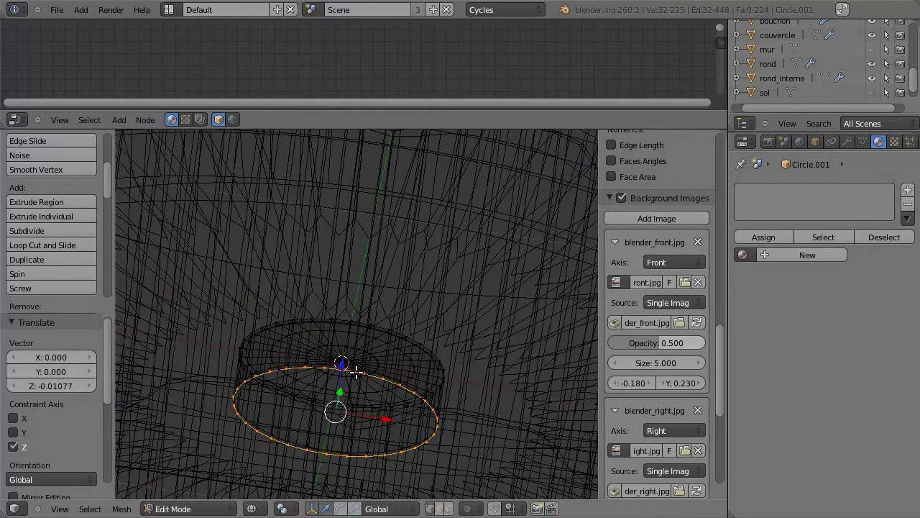
- Back in Object Mode, add a Subdivision Surface modifier to smooth the knob
{"action": "key", "text": "Tab"}
{"action": "left_click", "coordinate": [847, 142]}
{"action": "left_click", "coordinate": [825, 206]}
{"action": "left_click", "coordinate": [546, 416]}
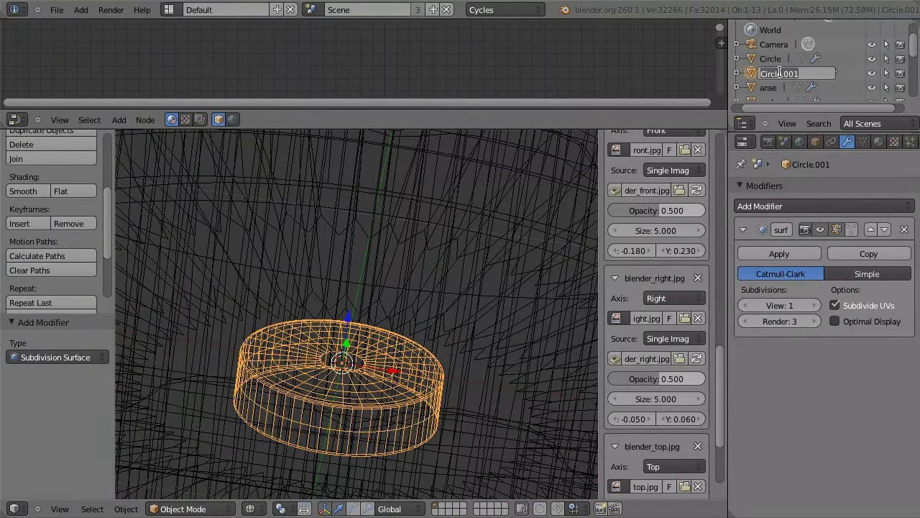
- Name the knob 'boutons' and assign it the existing metal material
{"action": "key", "text": "Return"}
{"action": "double_click", "coordinate": [766, 59]}
{"action": "type", "text": "commande"}
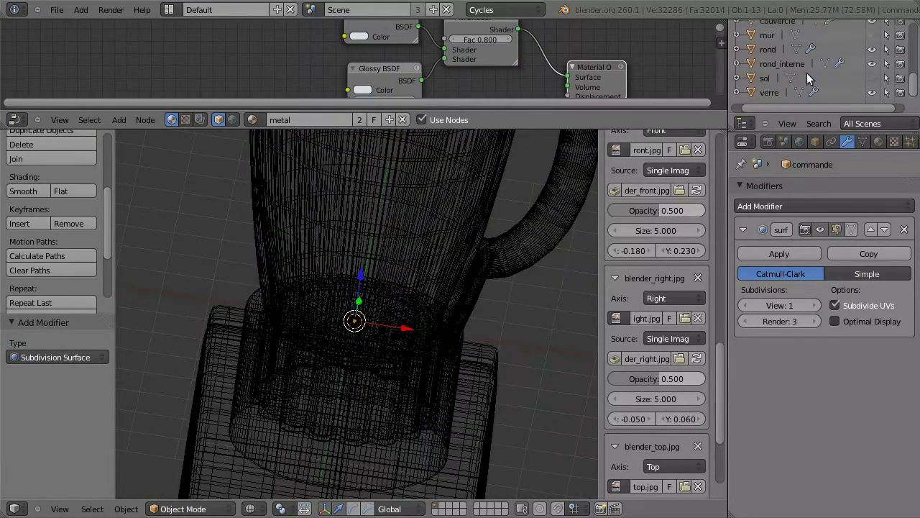
{"action": "scroll", "coordinate": [808, 77], "scroll_direction": "up", "scroll_amount": 3}
{"action": "left_click", "coordinate": [778, 41]}
{"action": "left_click", "coordinate": [879, 141]}
{"action": "left_click", "coordinate": [746, 236]}
{"action": "left_click", "coordinate": [765, 264]}
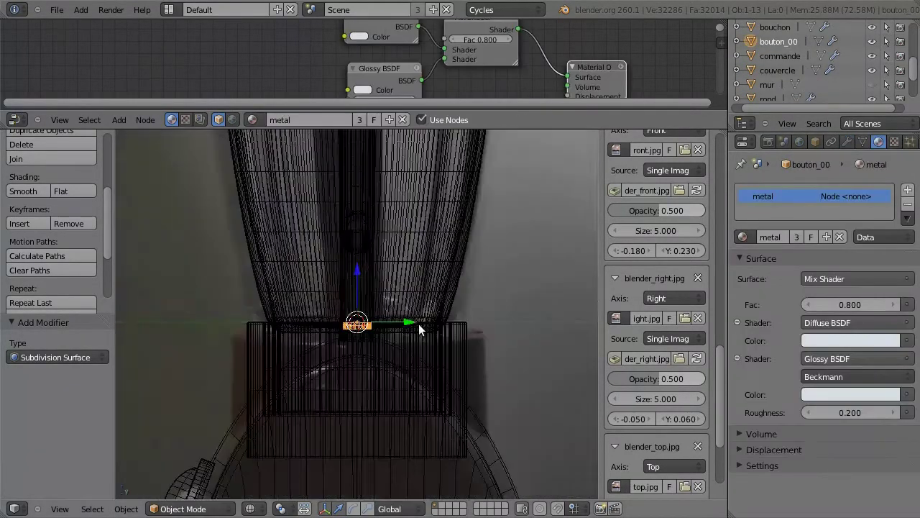
- In Edit Mode, move the knob beside the dial and tilt it 65° on X
{"action": "key", "text": "Tab"}
{"action": "key", "text": "g"}
{"action": "left_click", "coordinate": [338, 257]}
{"action": "key", "text": "r"}
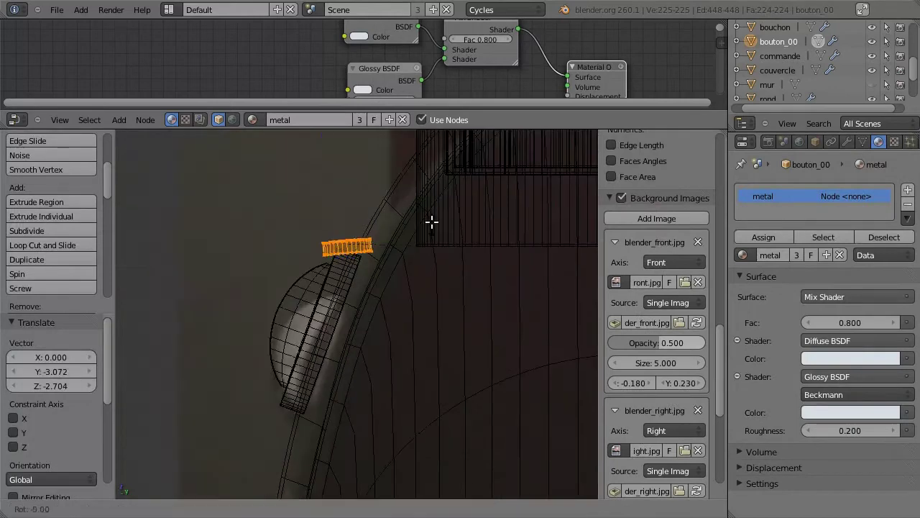
{"action": "left_click", "coordinate": [385, 169]}
{"action": "key", "text": "a"}
{"action": "key", "text": "ctrl+z"}
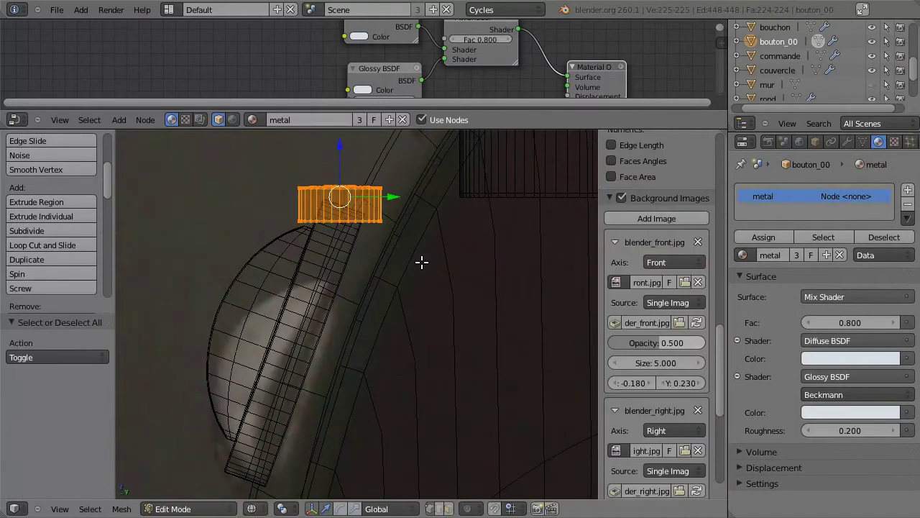
- Switch to solid shading, recalculate the knob's normals, and select its front face
{"action": "key", "text": "z"}
{"action": "key", "text": "Escape"}
{"action": "key", "text": "a"}
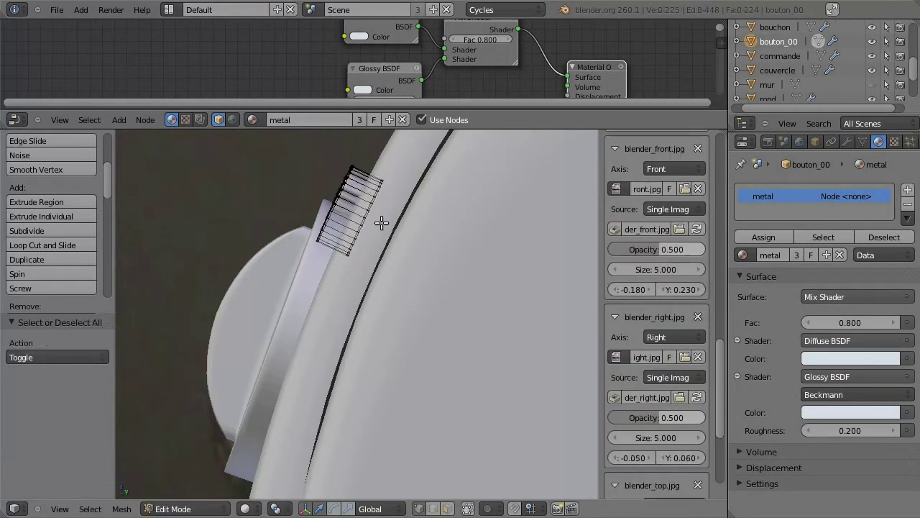
{"action": "key", "text": "ctrl+n"}
{"action": "middle_click_drag", "start_coordinate": [382, 222], "coordinate": [386, 304]}
{"action": "mouse_move", "coordinate": [374, 213]}
{"action": "middle_mouse_down"}
{"action": "mouse_move", "coordinate": [468, 270]}
{"action": "mouse_move", "coordinate": [421, 252]}
{"action": "mouse_move", "coordinate": [315, 359]}
{"action": "middle_mouse_up"}
{"action": "key", "text": "ctrl+KP_Add"}
{"action": "key", "text": "ctrl+KP_Add"}
{"action": "key", "text": "ctrl+KP_Add"}
- Rotate the selected face 90° on X and extrude it in place
{"action": "key", "text": "r"}
{"action": "key", "text": "x"}
{"action": "key", "text": "9"}
{"action": "key", "text": "0"}
{"action": "key", "text": "Return"}
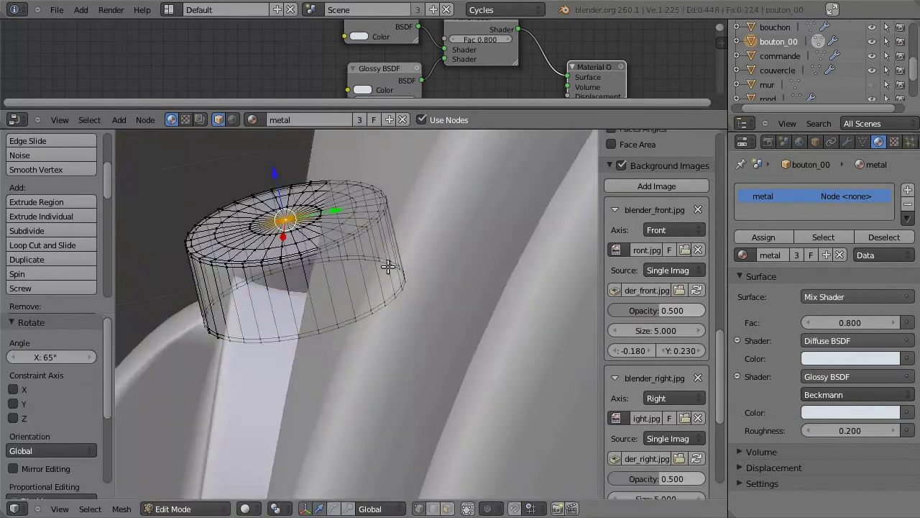
{"action": "key", "text": "KP_1"}
{"action": "mouse_move", "coordinate": [396, 260]}
{"action": "middle_mouse_down"}
{"action": "mouse_move", "coordinate": [370, 220]}
{"action": "mouse_move", "coordinate": [368, 245]}
{"action": "mouse_move", "coordinate": [319, 322]}
{"action": "middle_mouse_up"}
{"action": "key", "text": "e"}
{"action": "key", "text": "Escape"}
{"action": "key", "text": "ctrl+KP_Subtract"}
- Rotate the whole knob and move it along X onto the base's curved side
{"action": "key", "text": "a"}
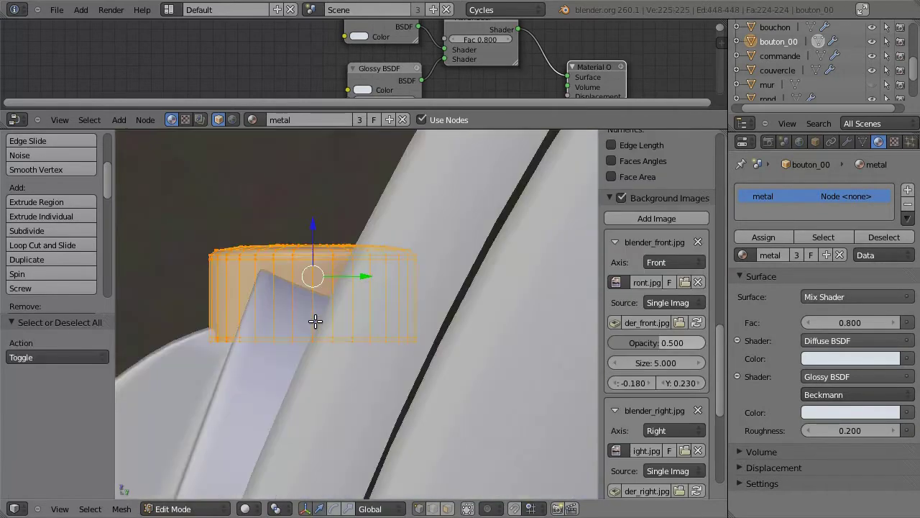
{"action": "key", "text": "r"}
{"action": "key", "text": "Return"}
{"action": "key", "text": "KP_1"}
{"action": "key", "text": "g"}
{"action": "key", "text": "x"}
{"action": "key", "text": "Return"}
{"action": "key", "text": "KP_3"}
{"action": "scroll", "coordinate": [410, 366], "scroll_direction": "up", "scroll_amount": 3}
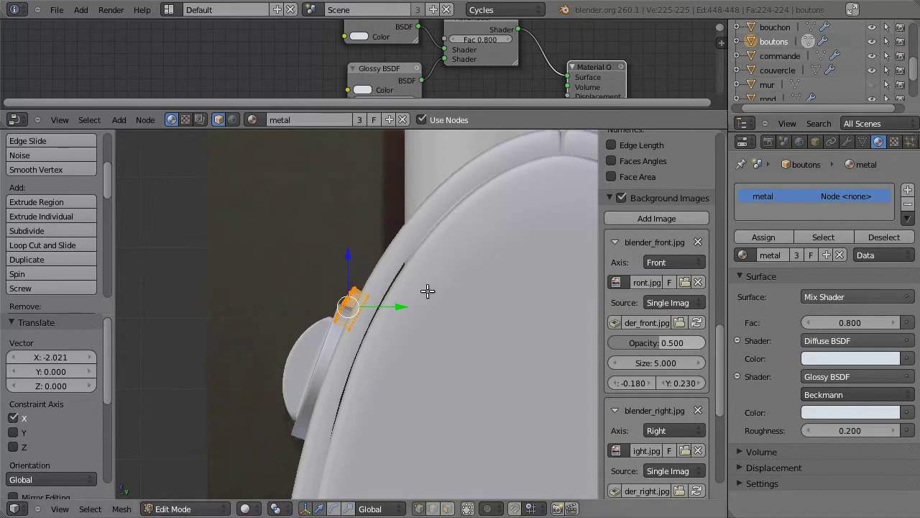
- Duplicate the knob, tilt the copy 10°, and move it down the base
{"action": "key", "text": "shift+d"}
{"action": "right_click", "coordinate": [405, 304]}
{"action": "middle_click_drag", "start_coordinate": [405, 304], "coordinate": [394, 272], "text": "shift"}
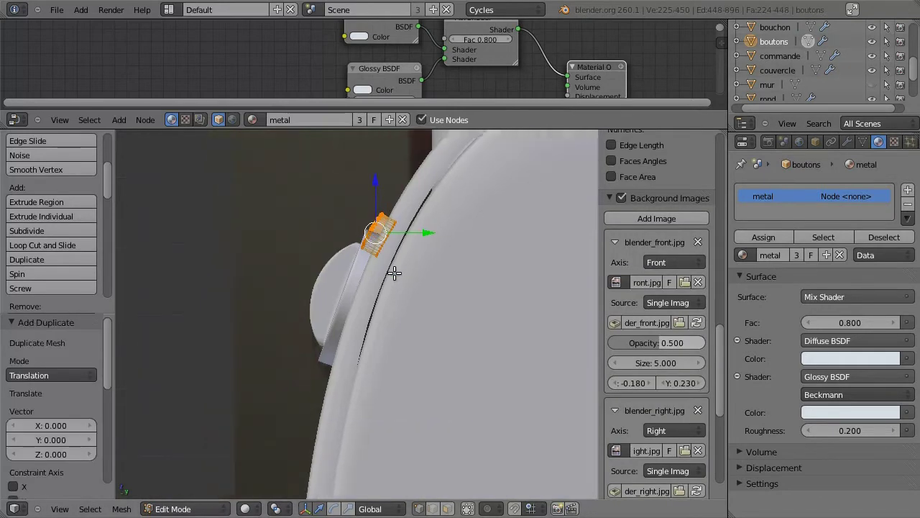
{"action": "key", "text": "r"}
{"action": "left_click", "coordinate": [364, 320]}
{"action": "key", "text": "g"}
{"action": "left_click", "coordinate": [364, 318]}
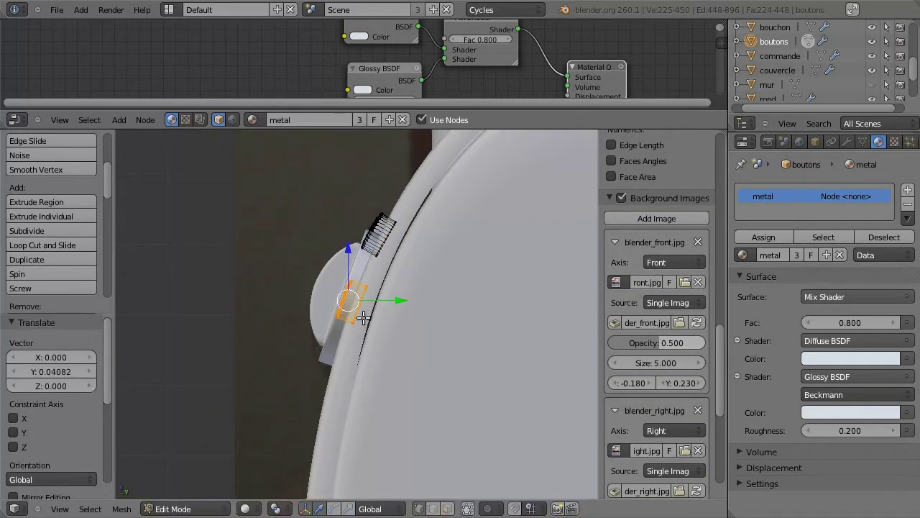
- Duplicate a third knob lower down the side, tilted to follow the curve
{"action": "key", "text": "shift+d"}
{"action": "left_click", "coordinate": [414, 382]}
{"action": "key", "text": "r"}
{"action": "left_click", "coordinate": [408, 374]}
{"action": "key", "text": "g"}
{"action": "left_click", "coordinate": [359, 380]}
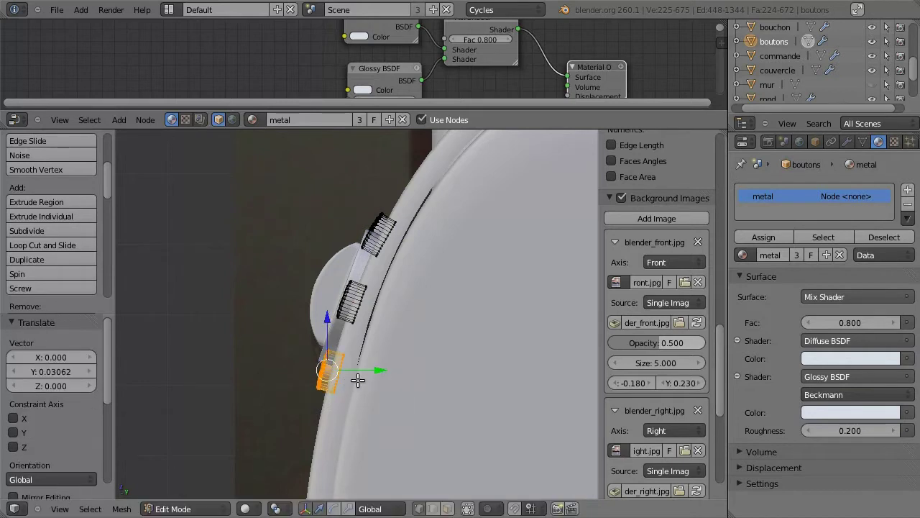
{"action": "key", "text": "KP_1"}
- Shift the lower two knobs sideways on X, then drop the bottom knob lower and right
{"action": "key", "text": "l"}
{"action": "key", "text": "g"}
{"action": "key", "text": "x"}
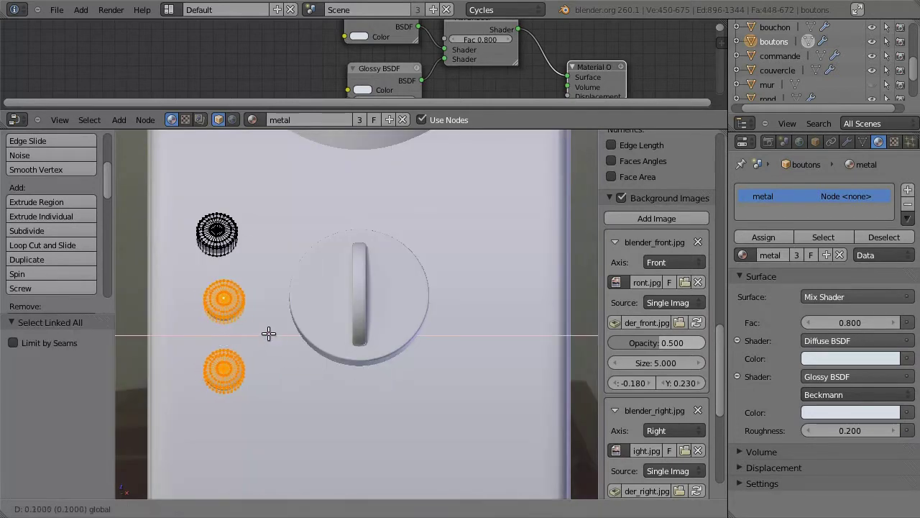
{"action": "left_click", "coordinate": [277, 333]}
{"action": "right_click", "coordinate": [238, 388]}
{"action": "key", "text": "ctrl+l"}
{"action": "key", "text": "g"}
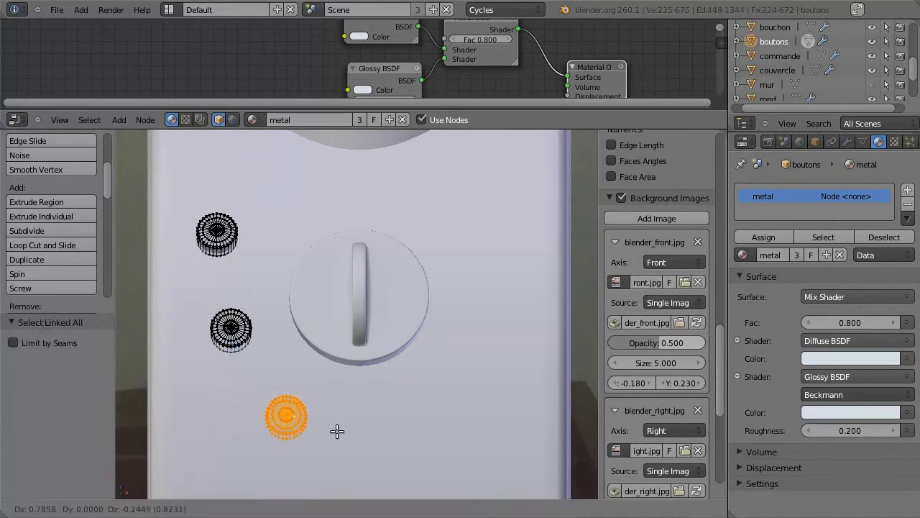
{"action": "left_click", "coordinate": [363, 426]}
- Adjust and tilt the knobs from the side view, then return to Object Mode
{"action": "key", "text": "KP_3"}
{"action": "key", "text": "g"}
{"action": "left_click", "coordinate": [413, 285]}
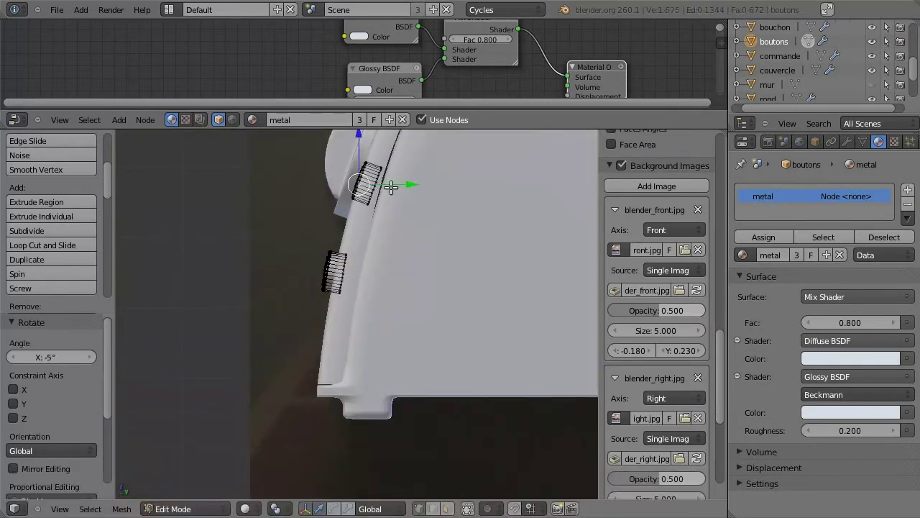
{"action": "key", "text": "ctrl+l"}
{"action": "key", "text": "g"}
{"action": "left_click", "coordinate": [401, 179]}
{"action": "key", "text": "Tab"}
{"action": "key", "text": "KP_1"}
{"action": "middle_click_drag", "start_coordinate": [358, 241], "coordinate": [453, 214]}
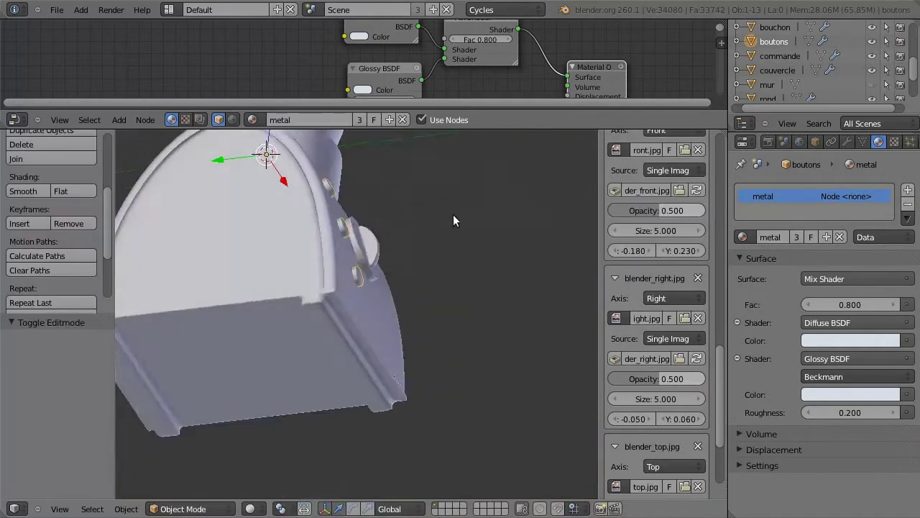
{"action": "scroll", "coordinate": [453, 214], "scroll_direction": "down", "scroll_amount": 5}
{"action": "scroll", "coordinate": [336, 266], "scroll_direction": "up", "scroll_amount": 6}
- Add a UV sphere, enter Edit Mode in front view, and rename it 'lames'
{"action": "key", "text": "z"}
{"action": "key", "text": "Tab"}
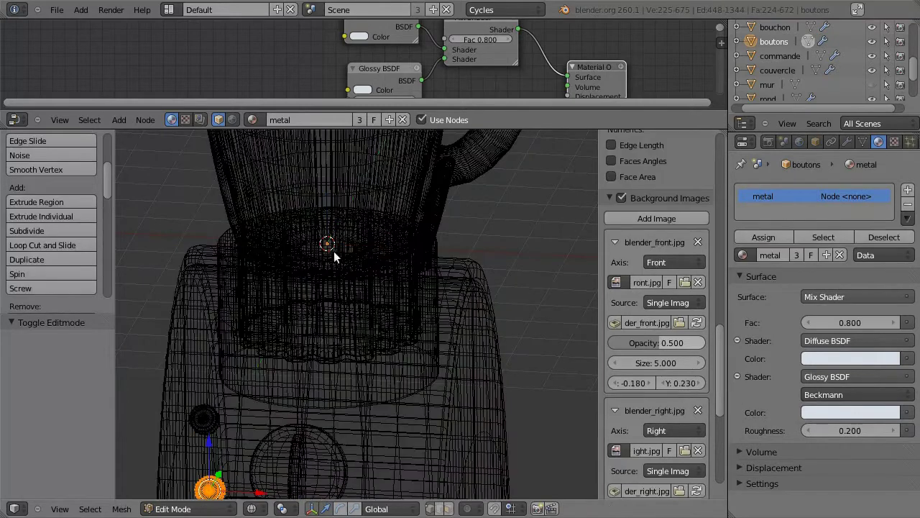
{"action": "key", "text": "Tab"}
{"action": "key", "text": "shift+a"}
{"action": "left_click", "coordinate": [383, 296]}
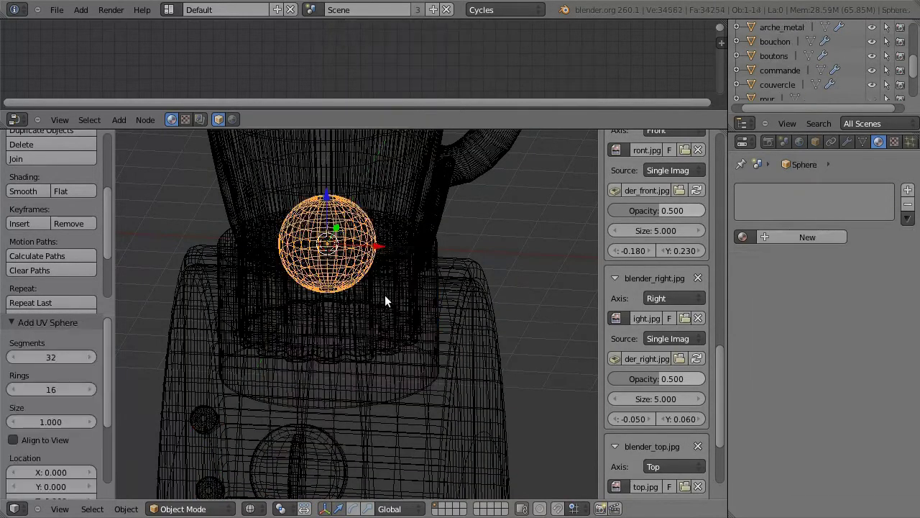
{"action": "key", "text": "Tab"}
{"action": "key", "text": "KP_1"}
{"action": "scroll", "coordinate": [771, 83], "scroll_direction": "up", "scroll_amount": 5}
{"action": "double_click", "coordinate": [770, 86]}
{"action": "type", "text": "lames"}
{"action": "key", "text": "Return"}
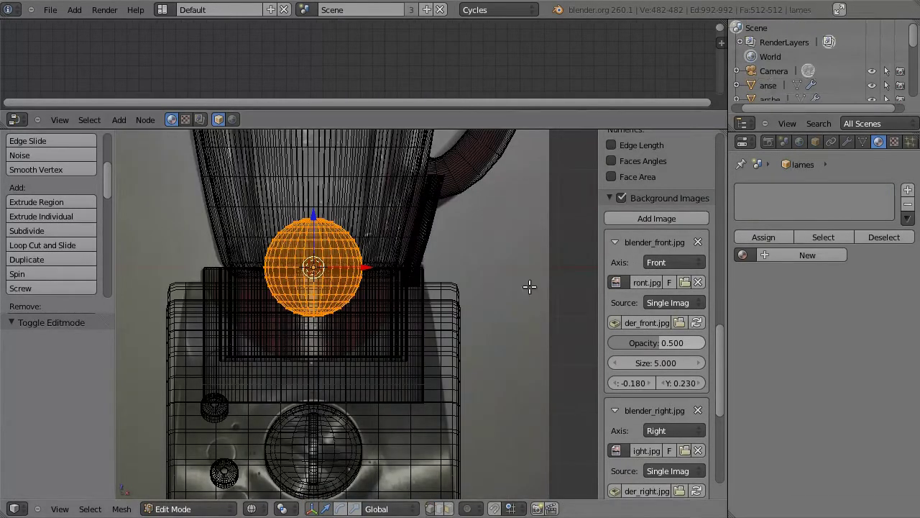
- Shrink the sphere, raise it along Z, and flatten it vertically
{"action": "key", "text": "s"}
{"action": "left_click", "coordinate": [335, 281]}
{"action": "key", "text": "g"}
{"action": "key", "text": "z"}
{"action": "left_click", "coordinate": [335, 251]}
{"action": "key", "text": "KP_Decimal"}
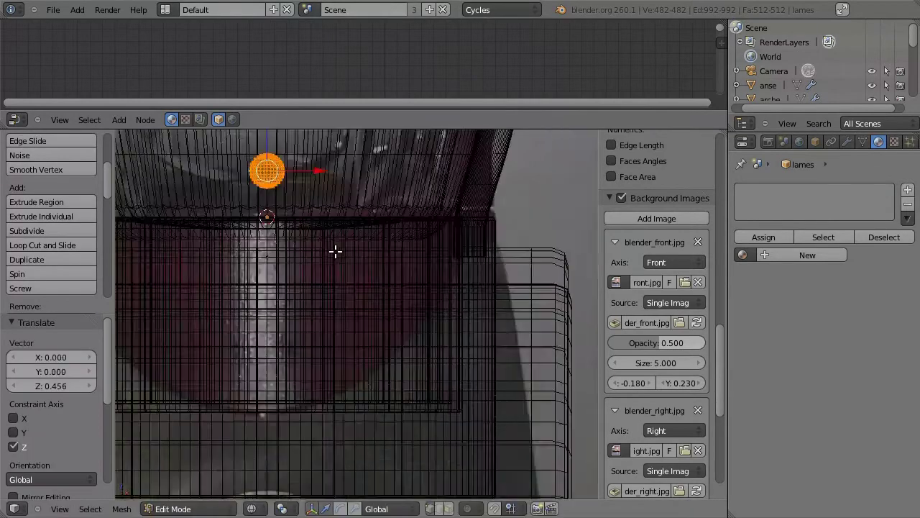
{"action": "key", "text": "s"}
{"action": "key", "text": "z"}
{"action": "left_click", "coordinate": [424, 379]}
- Box-select the sphere's bottom half and delete it
{"action": "key", "text": "a"}
{"action": "key", "text": "b"}
{"action": "left_click_drag", "start_coordinate": [421, 376], "coordinate": [237, 312]}
{"action": "key", "text": "x"}
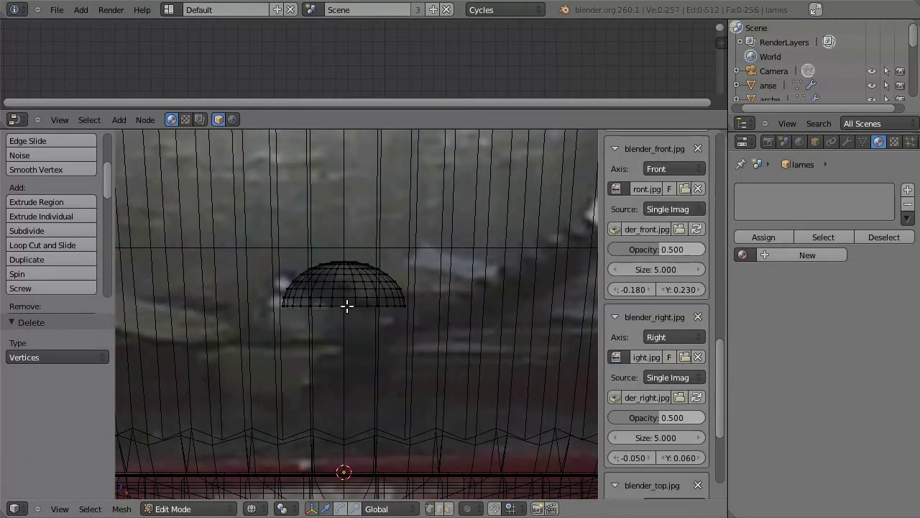
- Extrude the equator ring along Z and lower the new ring
{"action": "key", "text": "e"}
{"action": "key", "text": "z"}
{"action": "left_click", "coordinate": [344, 264]}
{"action": "key", "text": "g"}
{"action": "key", "text": "z"}
{"action": "left_click", "coordinate": [335, 307]}
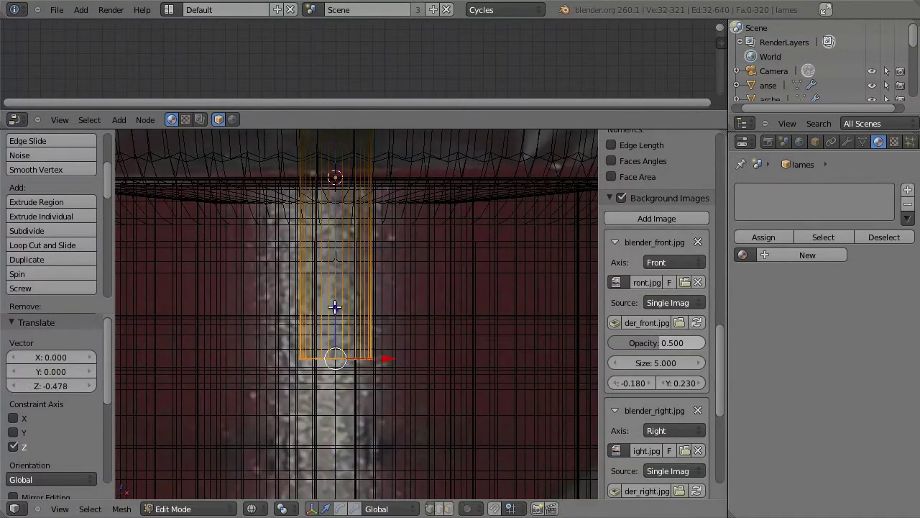
{"action": "scroll", "coordinate": [306, 401], "scroll_direction": "down", "scroll_amount": 2}
- Add a plane and scale it along Y into a thin strip, seen from above
{"action": "key", "text": "shift+a"}
{"action": "left_click", "coordinate": [295, 350]}
{"action": "key", "text": "KP_7"}
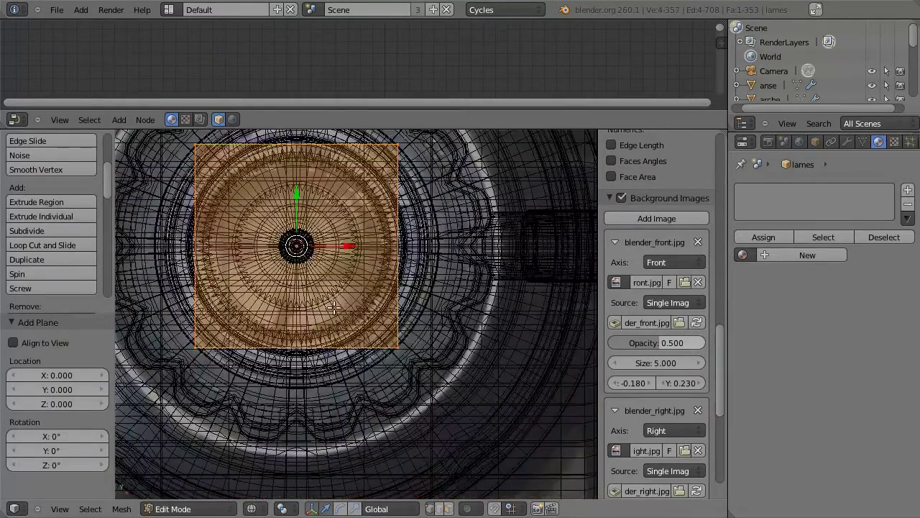
{"action": "key", "text": "Tab"}
{"action": "key", "text": "s"}
{"action": "key", "text": "y"}
{"action": "left_click", "coordinate": [431, 338]}
- Loop-cut the strip and move the selected vertices left along X
{"action": "key", "text": "ctrl+r"}
{"action": "left_click", "coordinate": [426, 328]}
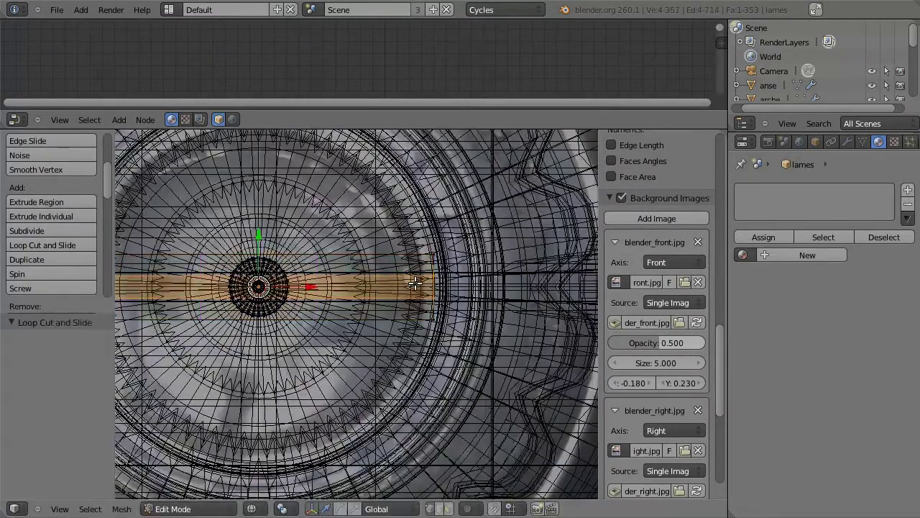
{"action": "middle_click_drag", "start_coordinate": [426, 329], "coordinate": [483, 334], "text": "shift"}
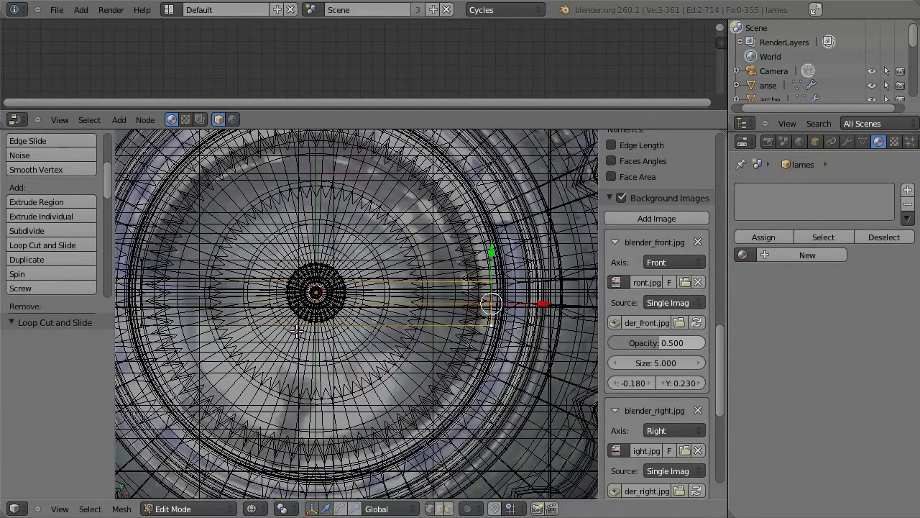
{"action": "middle_click_drag", "start_coordinate": [516, 305], "coordinate": [361, 322], "text": "shift"}
{"action": "scroll", "coordinate": [379, 305], "scroll_direction": "down", "scroll_amount": 3}
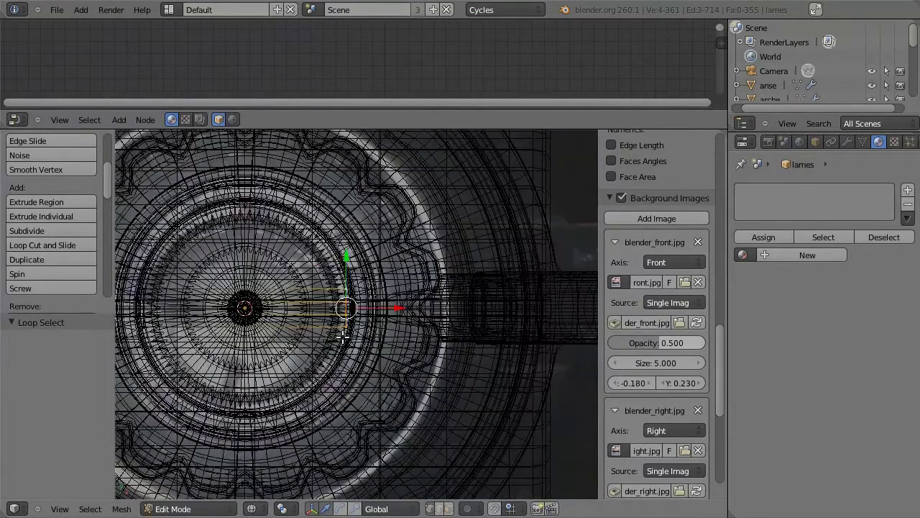
{"action": "left_click_drag", "start_coordinate": [401, 308], "coordinate": [332, 317]}
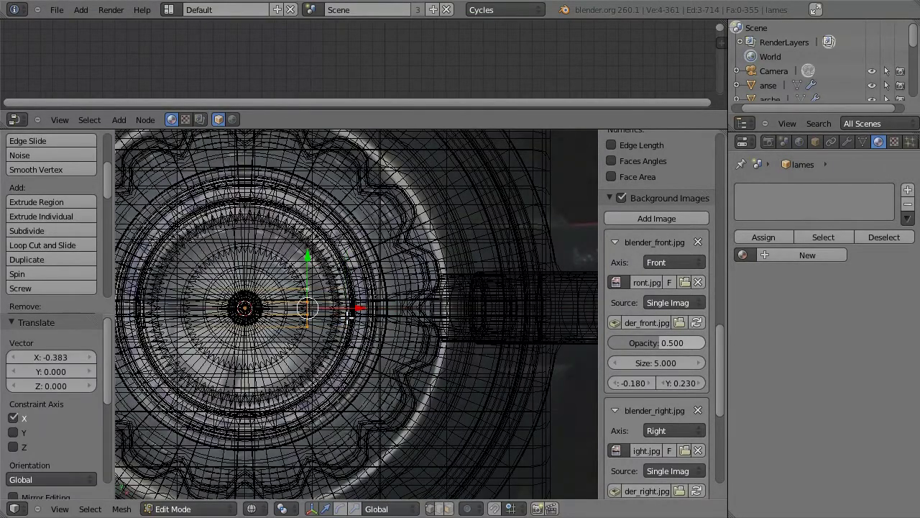
- Delete the edge loop left of the centre, then select the whole strip
{"action": "right_click", "coordinate": [297, 316], "text": "alt"}
{"action": "key", "text": "x"}
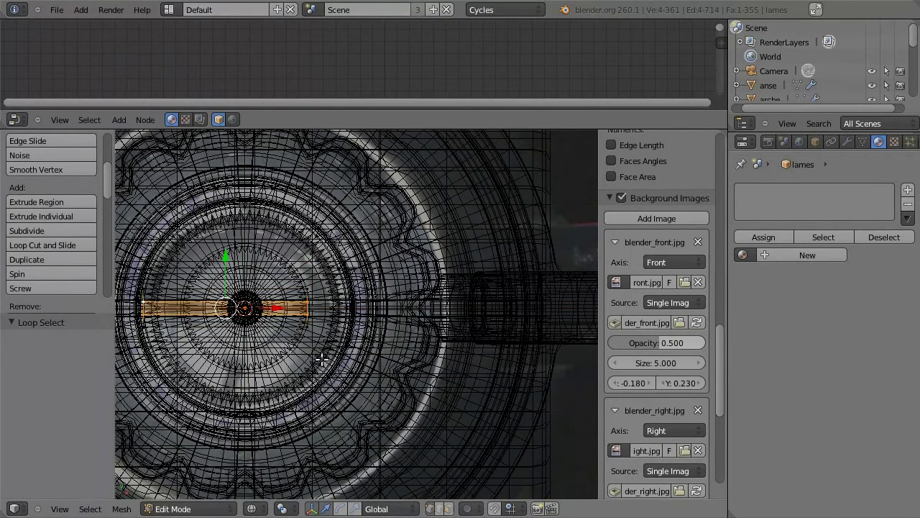
{"action": "scroll", "coordinate": [322, 360], "scroll_direction": "up", "scroll_amount": 2}
{"action": "key", "text": "x"}
{"action": "key", "text": "a"}
{"action": "scroll", "coordinate": [232, 261], "scroll_direction": "up", "scroll_amount": 3}
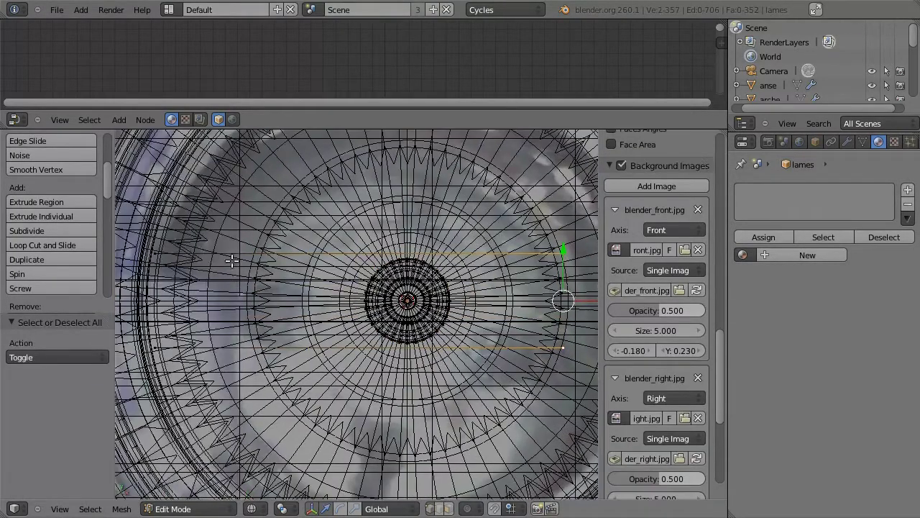
- Fill a face, then shape a new small plane into a rectangle around the hub
{"action": "key", "text": "f"}
{"action": "key", "text": "x"}
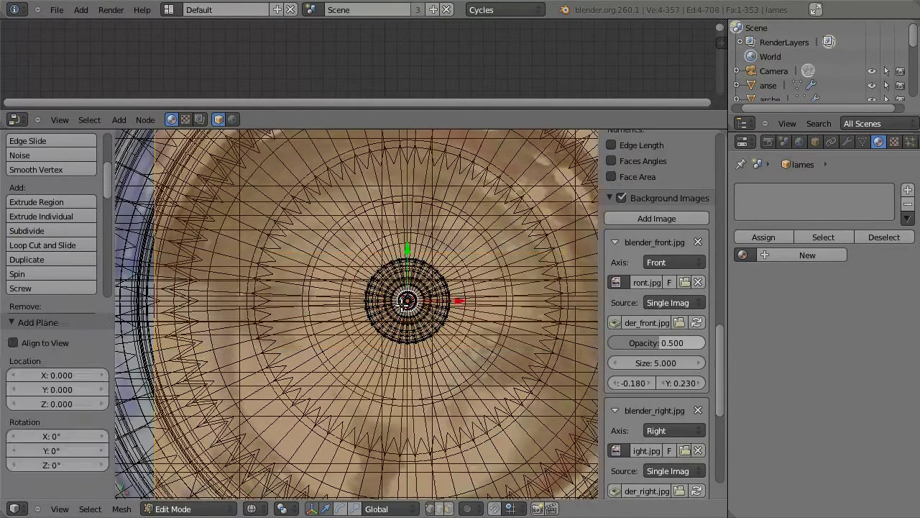
{"action": "key", "text": "s"}
{"action": "left_click", "coordinate": [361, 301]}
{"action": "middle_click_drag", "start_coordinate": [501, 325], "coordinate": [323, 311], "text": "shift"}
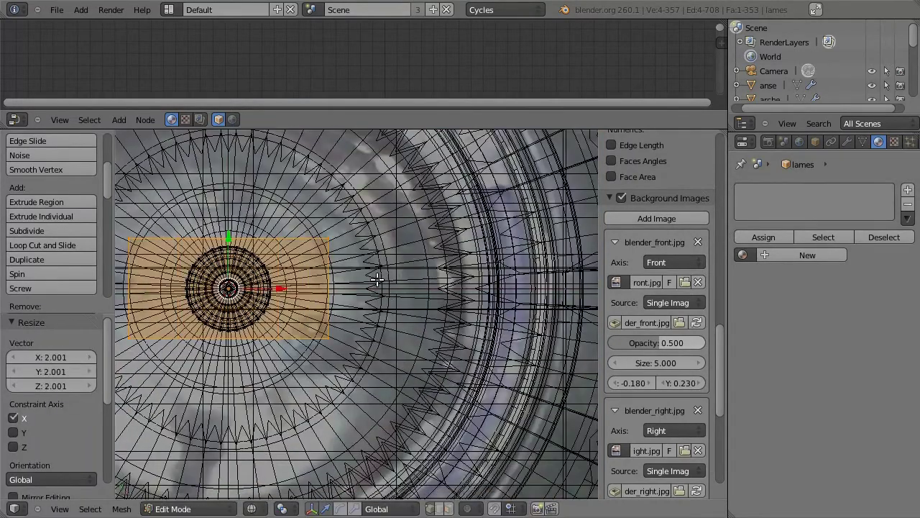
- Loop-cut the rectangle, extrude its edges outward, and merge duplicate vertices
{"action": "key", "text": "ctrl+r"}
{"action": "left_click", "coordinate": [333, 246]}
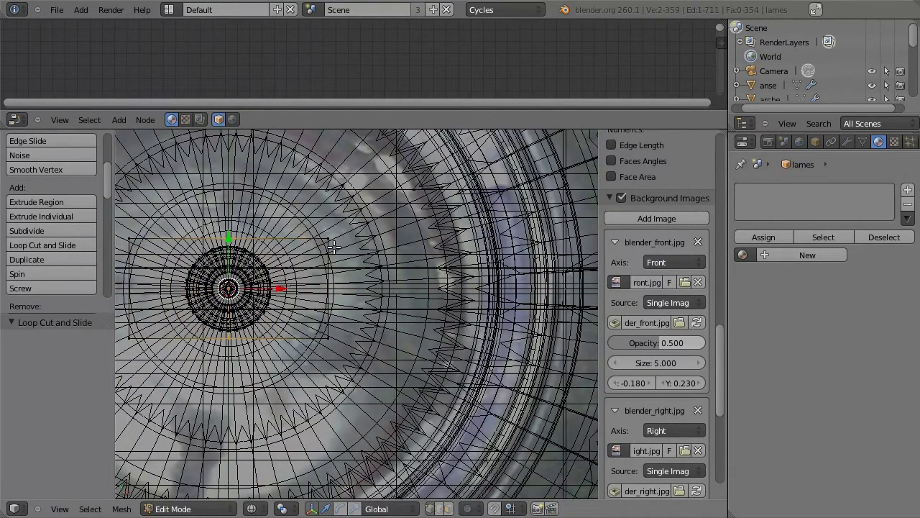
{"action": "key", "text": "e"}
{"action": "middle_click_drag", "start_coordinate": [321, 287], "coordinate": [399, 287], "text": "shift"}
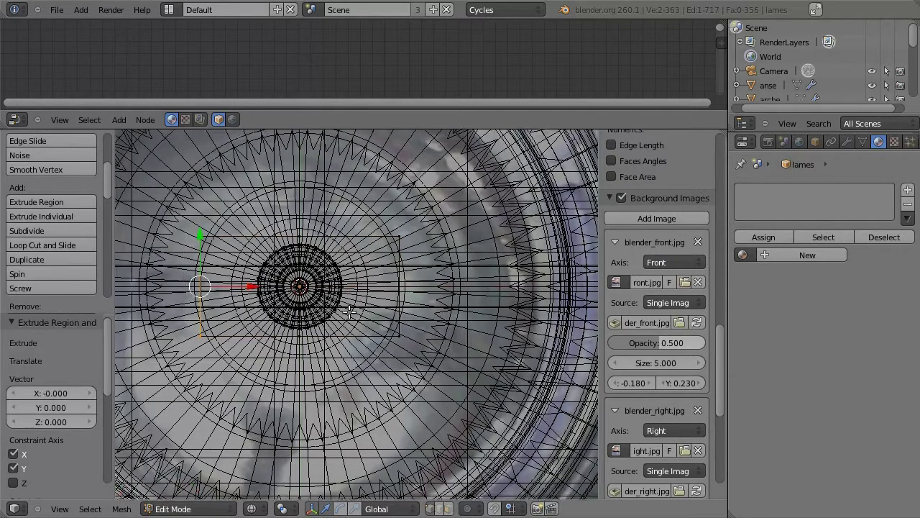
{"action": "right_click", "coordinate": [399, 287], "text": "alt"}
{"action": "key", "text": "w"}
{"action": "left_click", "coordinate": [406, 319]}
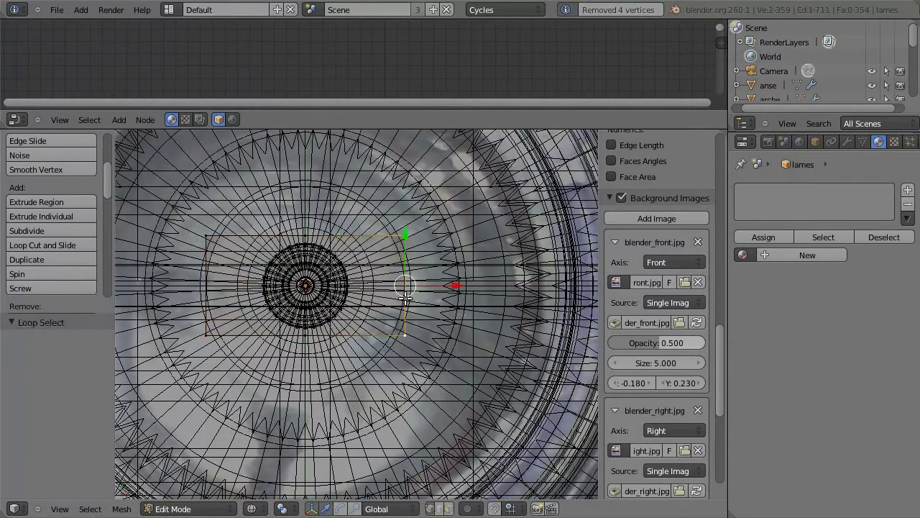
- Extrude the loop, widen it about 2 along X and narrow it along Y
{"action": "key", "text": "e"}
{"action": "key", "text": "Escape"}
{"action": "key", "text": "s"}
{"action": "key", "text": "x"}
{"action": "left_click", "coordinate": [414, 340]}
{"action": "key", "text": "s"}
{"action": "key", "text": "y"}
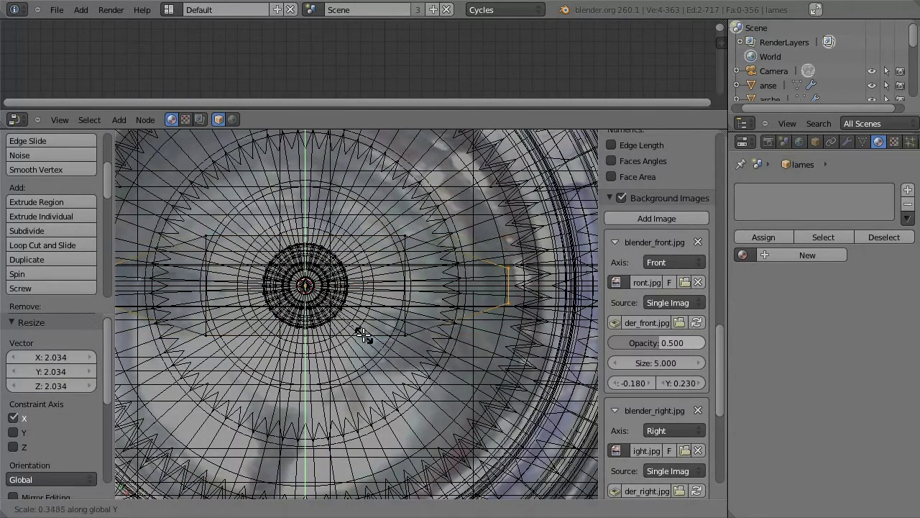
{"action": "left_click", "coordinate": [363, 337]}
{"action": "key", "text": "KP_1"}
- Raise the extruded part along Z, add a loop cut, and stretch the face loop along Y
{"action": "key", "text": "e"}
{"action": "key", "text": "z"}
{"action": "left_click", "coordinate": [301, 316]}
{"action": "middle_click_drag", "start_coordinate": [302, 317], "coordinate": [380, 366]}
{"action": "key", "text": "ctrl+r"}
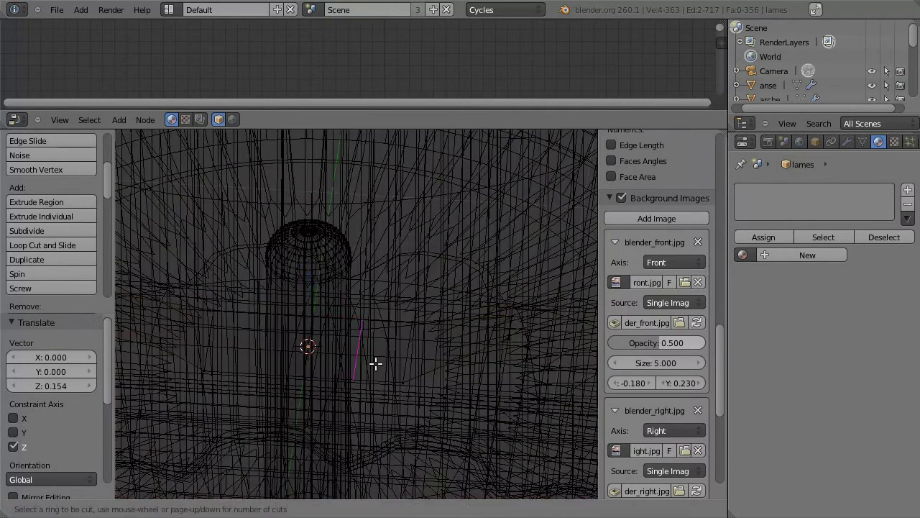
{"action": "left_click", "coordinate": [353, 370]}
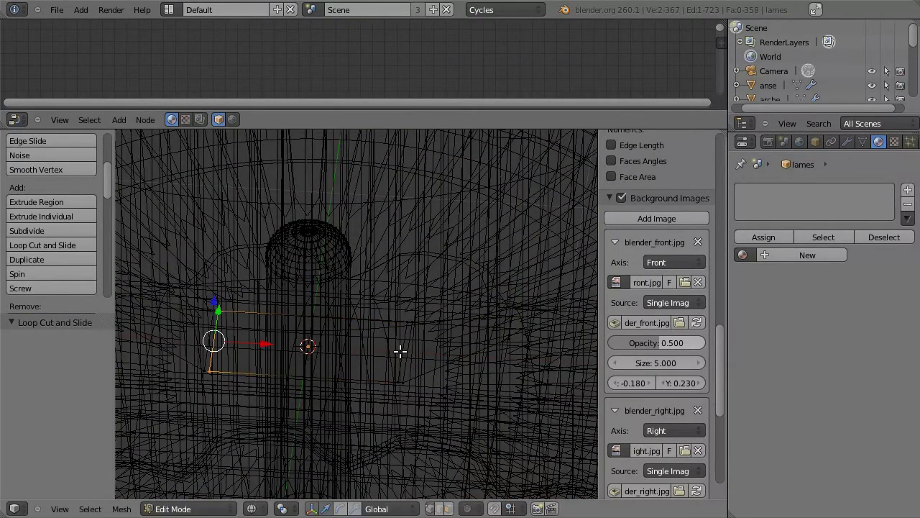
{"action": "right_click", "coordinate": [391, 354], "text": "alt"}
{"action": "left_click", "coordinate": [450, 184]}
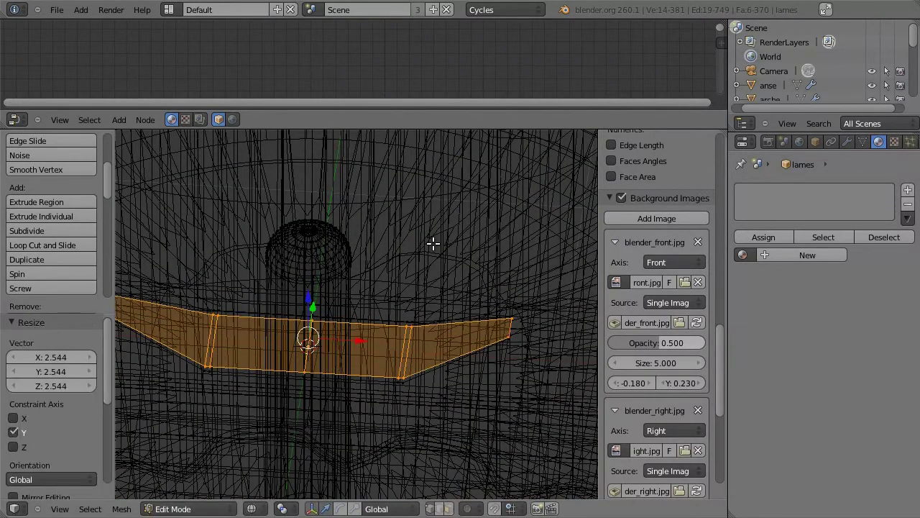
- Extrude the blade's outer edge loop along Z in front view
{"action": "key", "text": "a"}
{"action": "key", "text": "KP_1"}
{"action": "right_click", "coordinate": [508, 317], "text": "alt"}
{"action": "key", "text": "e"}
{"action": "key", "text": "z"}
{"action": "key", "text": "Escape"}
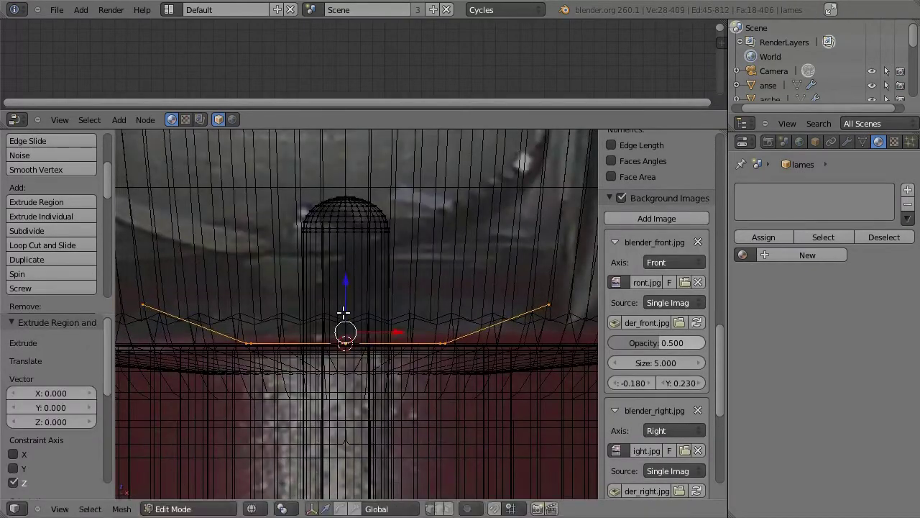
{"action": "middle_click_drag", "start_coordinate": [370, 290], "coordinate": [298, 324]}
{"action": "key", "text": "a"}
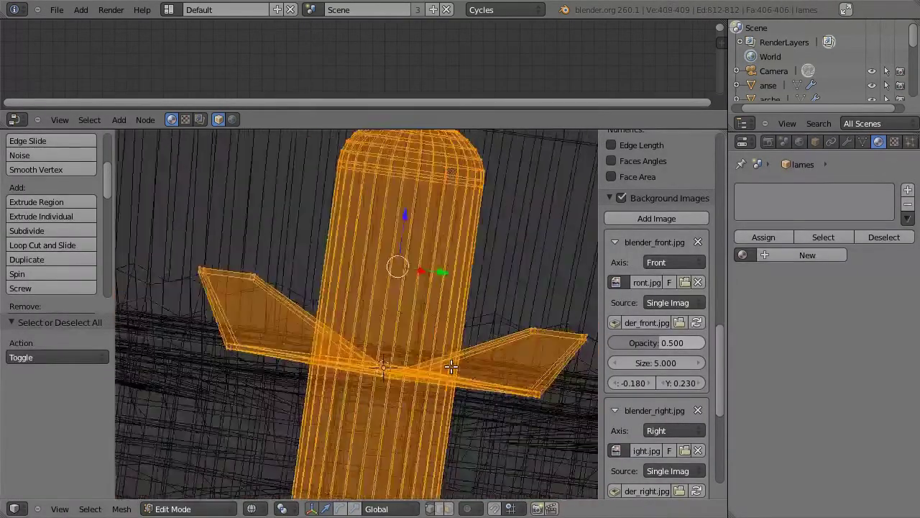
{"action": "middle_click_drag", "start_coordinate": [451, 359], "coordinate": [502, 386]}
- Add a loop cut on a blade arm and select the arm's connected edges
{"action": "right_click", "coordinate": [202, 272], "text": "alt"}
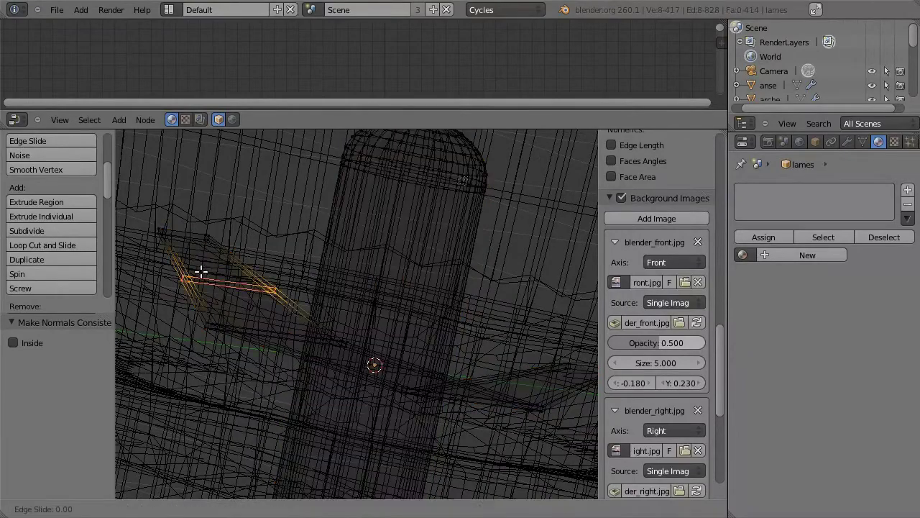
{"action": "left_click", "coordinate": [173, 217]}
{"action": "middle_click_drag", "start_coordinate": [173, 217], "coordinate": [451, 389]}
{"action": "key", "text": "ctrl+r"}
{"action": "left_click", "coordinate": [459, 314]}
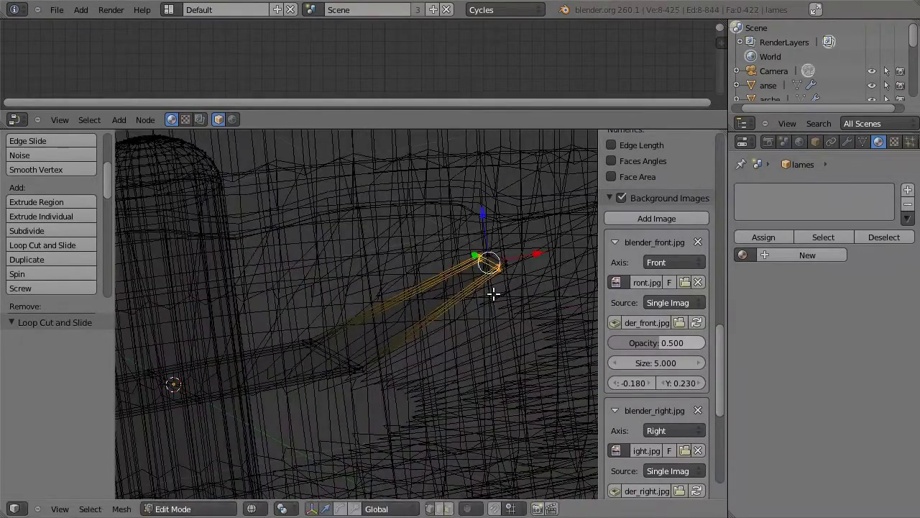
{"action": "key", "text": "ctrl+l"}
{"action": "mouse_move", "coordinate": [493, 292]}
{"action": "middle_mouse_down"}
{"action": "mouse_move", "coordinate": [321, 331]}
{"action": "mouse_move", "coordinate": [361, 274]}
{"action": "middle_mouse_up"}
- Duplicate the arms, mirror with S Z -1, lower the copy on Z, and rotate it 90° about Z
{"action": "key", "text": "Escape"}
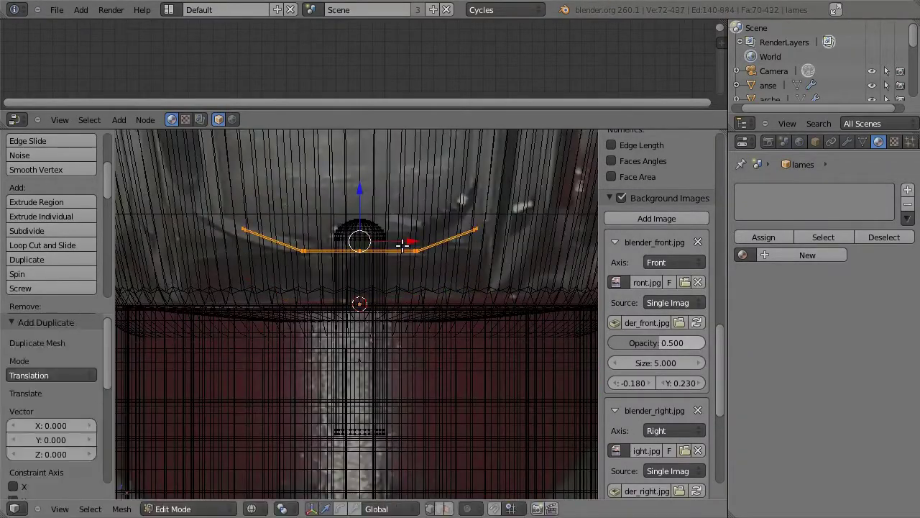
{"action": "type", "text": "sz-1"}
{"action": "key", "text": "Return"}
{"action": "key", "text": "g"}
{"action": "key", "text": "z"}
{"action": "left_click", "coordinate": [358, 218]}
{"action": "key", "text": "KP_7"}
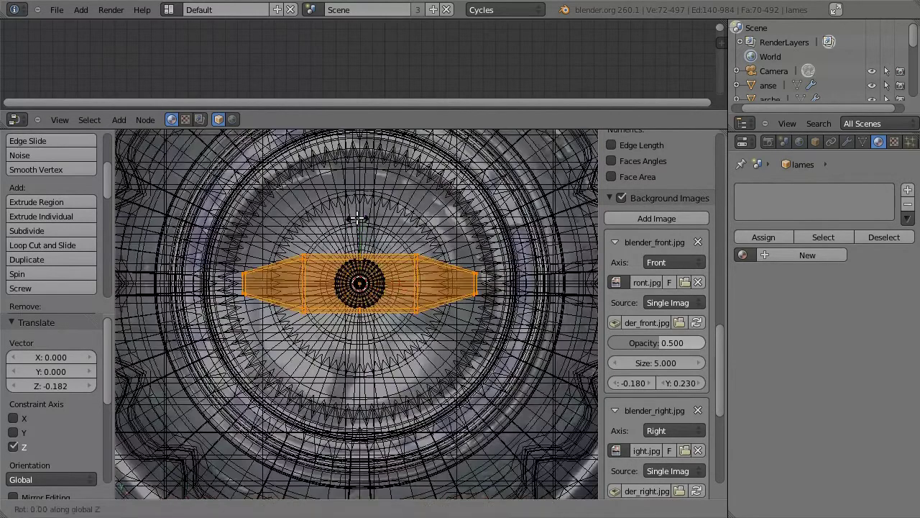
{"action": "type", "text": "rz90"}
{"action": "key", "text": "Return"}
{"action": "key", "text": "KP_1"}
- Add a Subdivision Surface modifier to the whole blade mesh
{"action": "key", "text": "ctrl+l"}
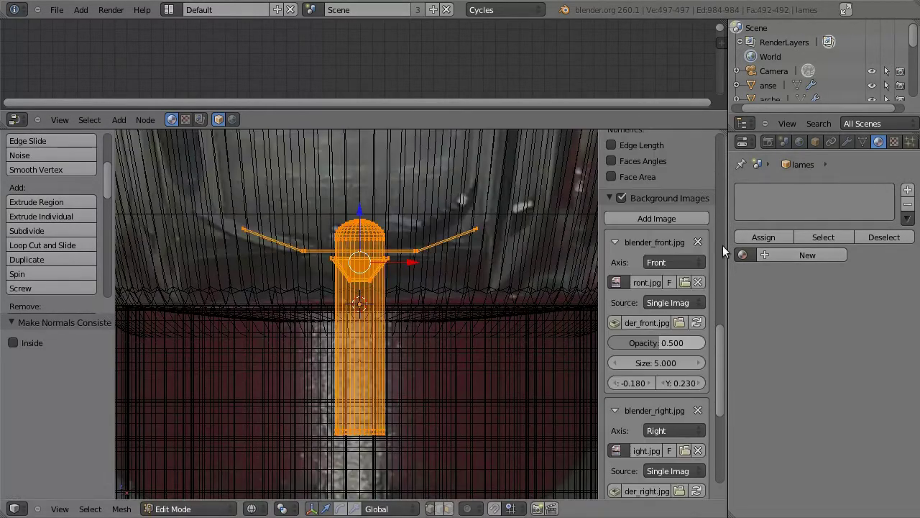
{"action": "left_click", "coordinate": [847, 142]}
{"action": "left_click", "coordinate": [820, 206]}
{"action": "left_click", "coordinate": [612, 417]}
- Give the blade a new Glossy BSDF material 'met', near-black with 0.03 roughness, and test-render it
{"action": "left_click", "coordinate": [878, 141]}
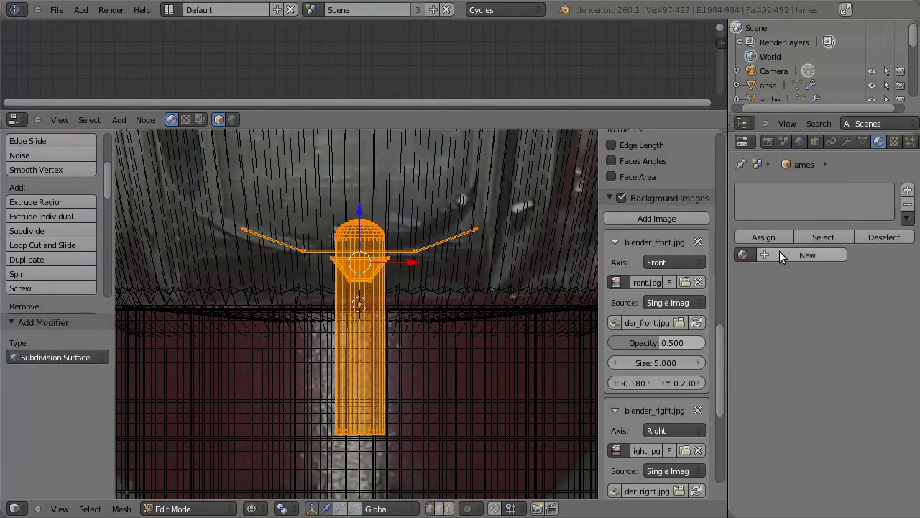
{"action": "left_click", "coordinate": [769, 256]}
{"action": "double_click", "coordinate": [777, 255]}
{"action": "type", "text": "met"}
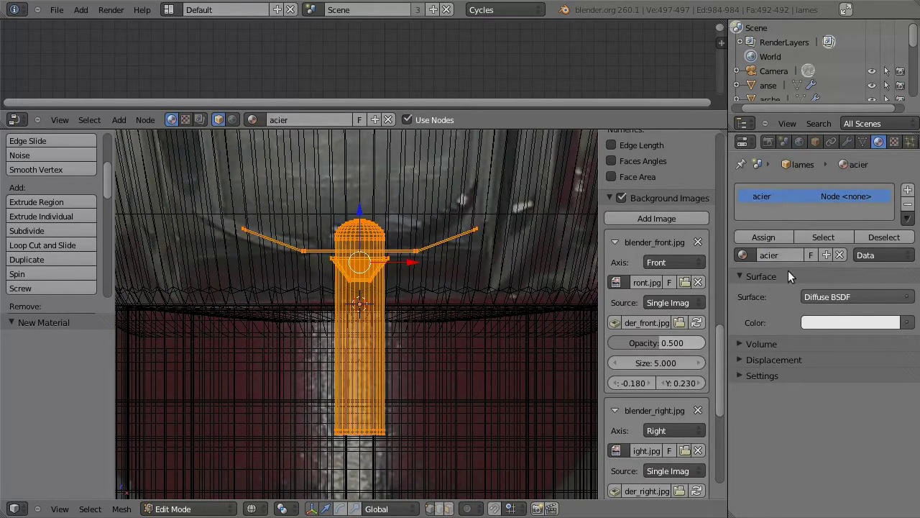
{"action": "left_click", "coordinate": [856, 297]}
{"action": "left_click", "coordinate": [741, 275]}
{"action": "left_click", "coordinate": [849, 341]}
{"action": "left_click", "coordinate": [889, 227]}
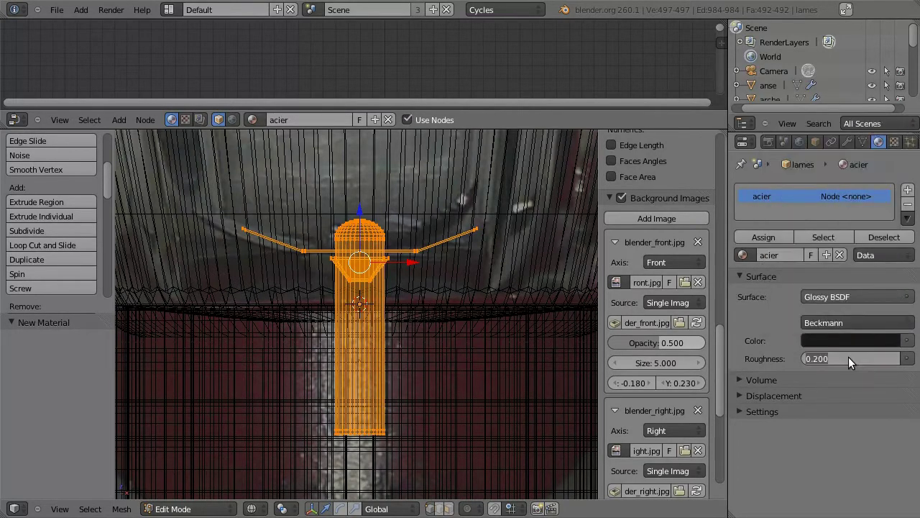
{"action": "type", "text": "0.03"}
{"action": "key", "text": "Return"}
{"action": "key", "text": "Tab"}
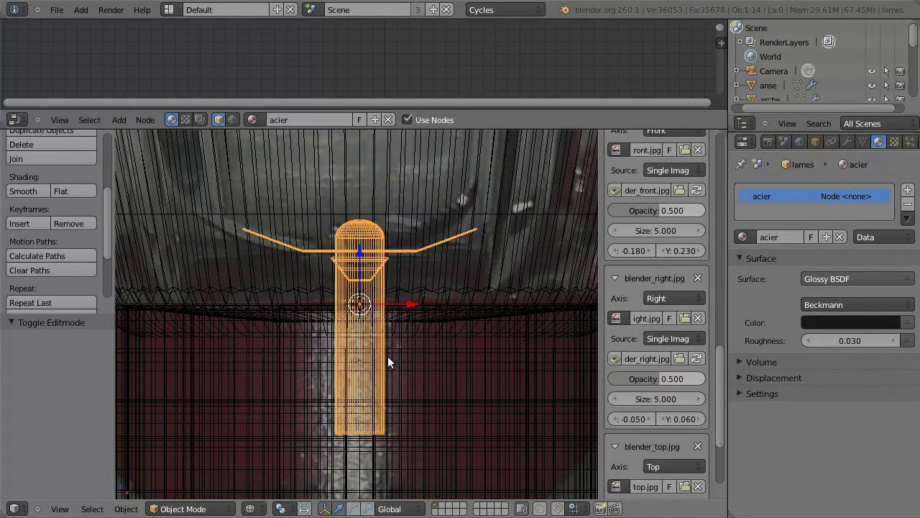
{"action": "key", "text": "F12"}
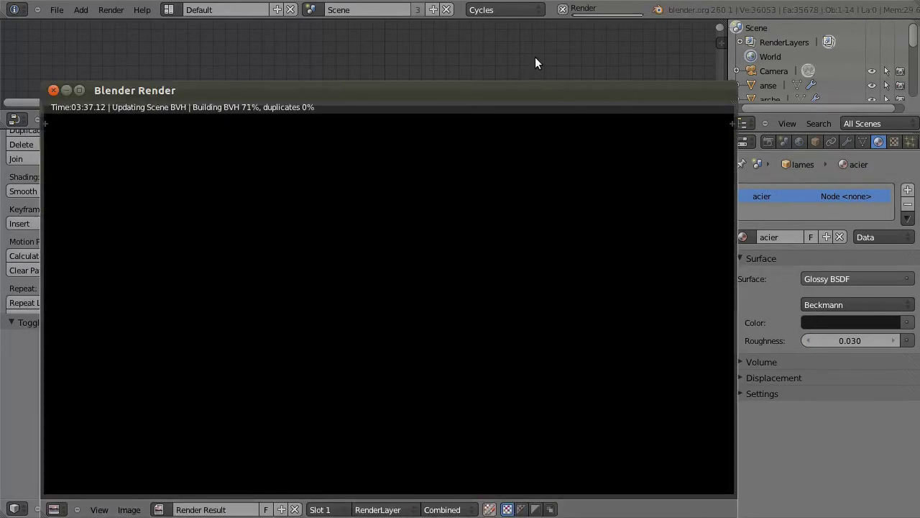
{"action": "key", "text": "Escape"}
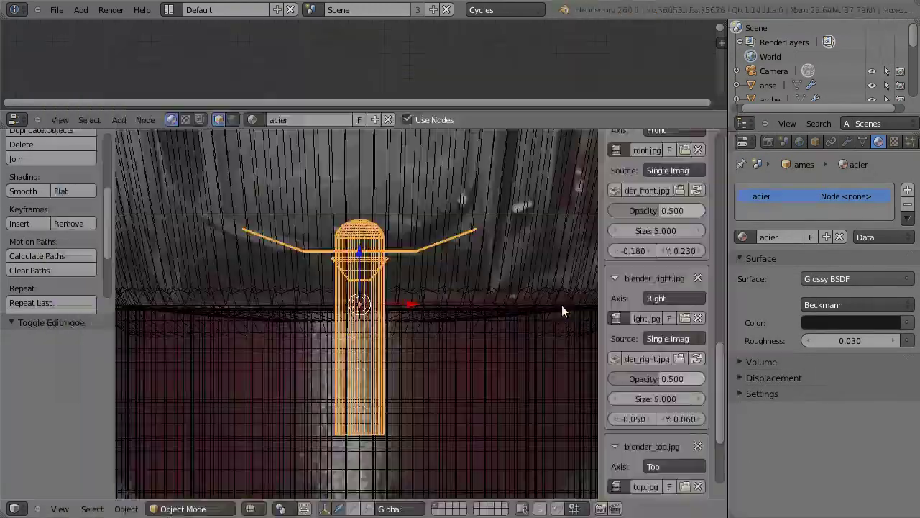
- Lighten the steel's glossy colour to grey, then return to wireframe Edit Mode in front view
{"action": "left_click", "coordinate": [269, 416]}
{"action": "scroll", "coordinate": [386, 315], "scroll_direction": "up", "scroll_amount": 2}
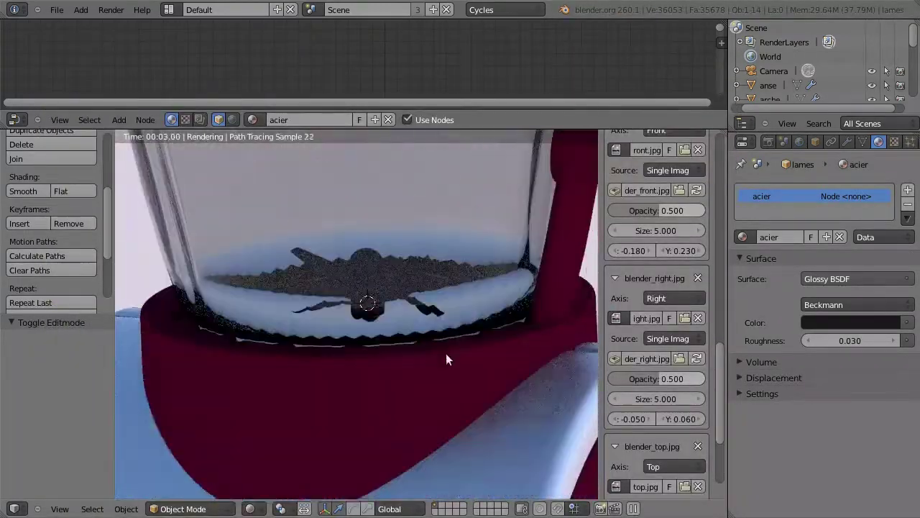
{"action": "scroll", "coordinate": [424, 325], "scroll_direction": "up", "scroll_amount": 2}
{"action": "left_click", "coordinate": [851, 322]}
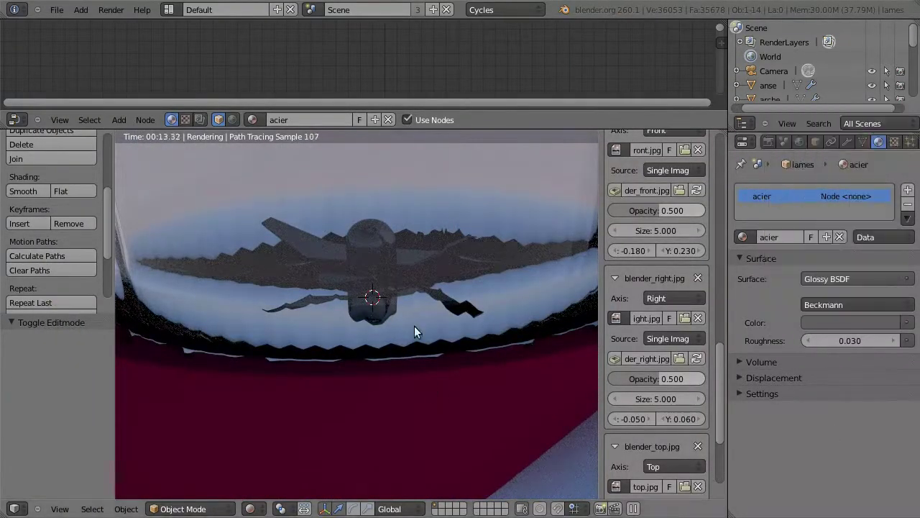
{"action": "key", "text": "z"}
{"action": "key", "text": "Tab"}
{"action": "key", "text": "KP_1"}
- Lower the blade shaft slightly along the Z axis
{"action": "key", "text": "a"}
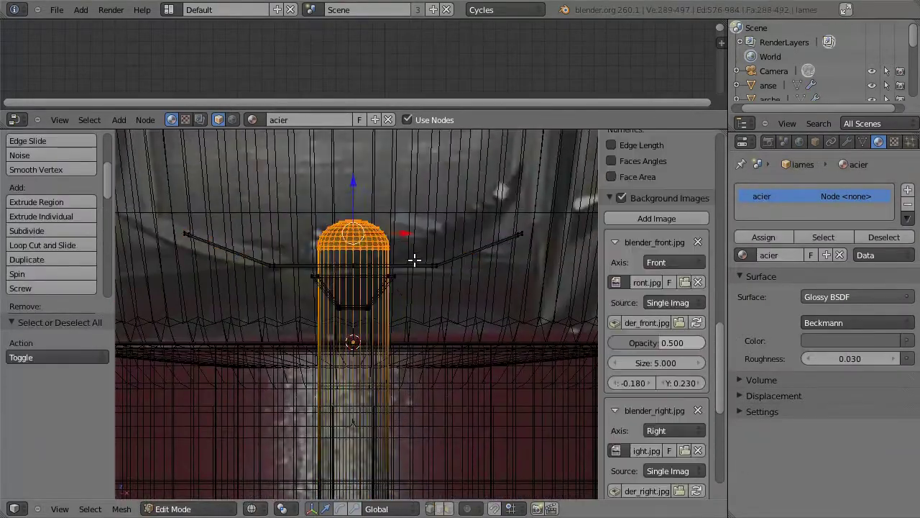
{"action": "left_click", "coordinate": [463, 375]}
{"action": "mouse_move", "coordinate": [463, 374]}
{"action": "middle_mouse_down"}
{"action": "mouse_move", "coordinate": [422, 304]}
{"action": "mouse_move", "coordinate": [463, 324]}
{"action": "middle_mouse_up"}
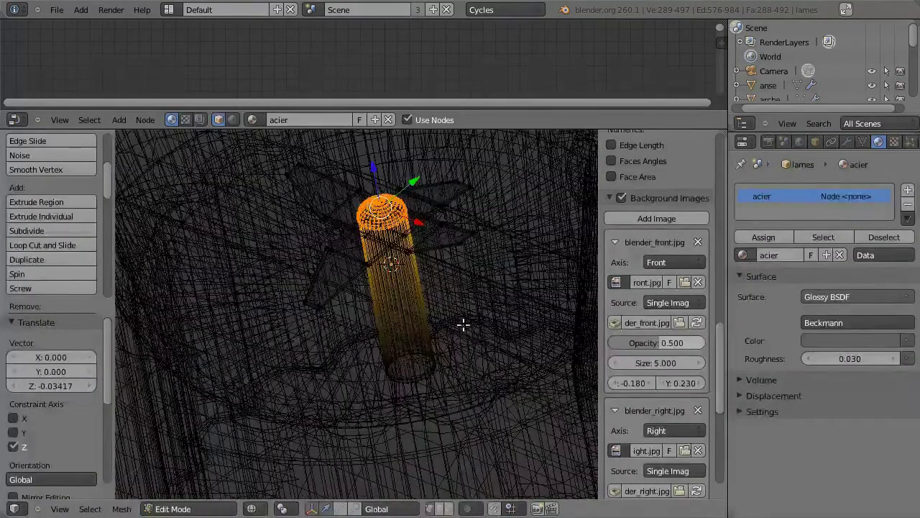
{"action": "left_click", "coordinate": [780, 78]}
- Select the red rond_interne ring for mesh editing, hiding an obstructing object from view
{"action": "right_click", "coordinate": [540, 211]}
{"action": "scroll", "coordinate": [526, 220], "scroll_direction": "up", "scroll_amount": 2}
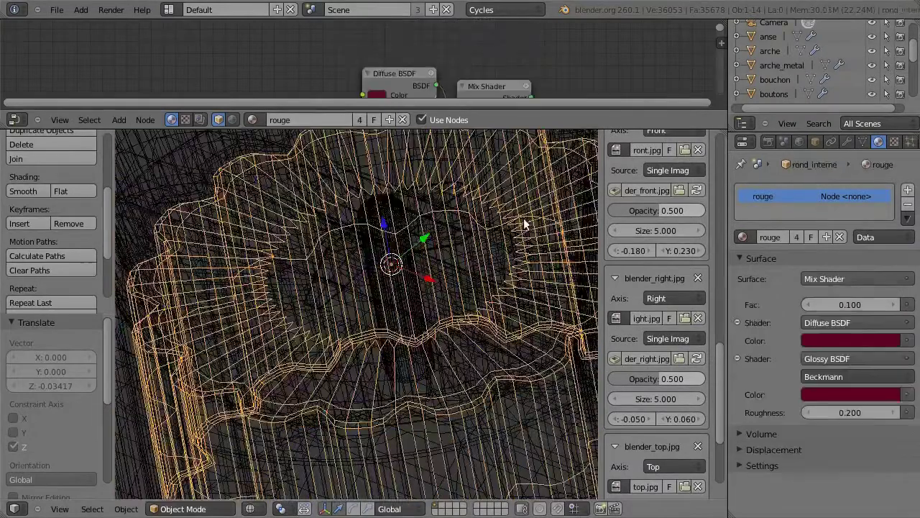
{"action": "key", "text": "Tab"}
{"action": "key", "text": "ctrl+r"}
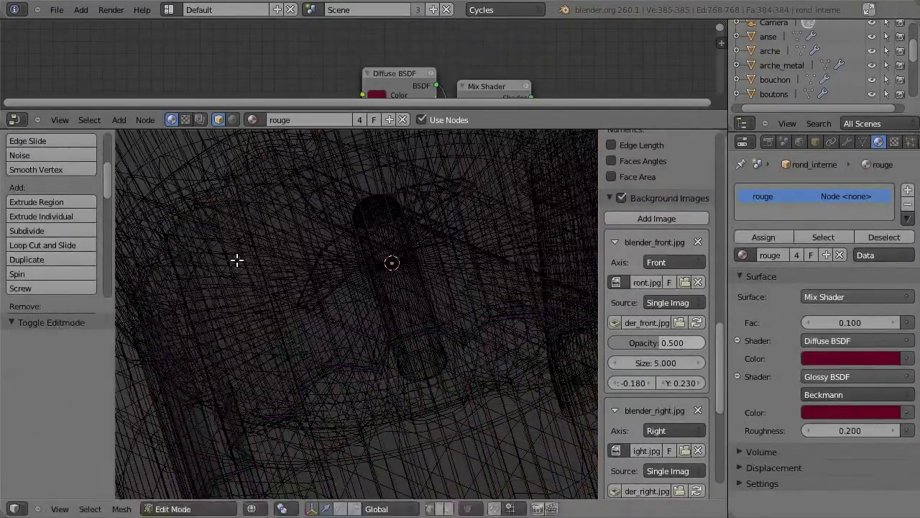
{"action": "scroll", "coordinate": [627, 179], "scroll_direction": "down", "scroll_amount": 4}
{"action": "scroll", "coordinate": [820, 76], "scroll_direction": "down", "scroll_amount": 3}
{"action": "left_click", "coordinate": [872, 66]}
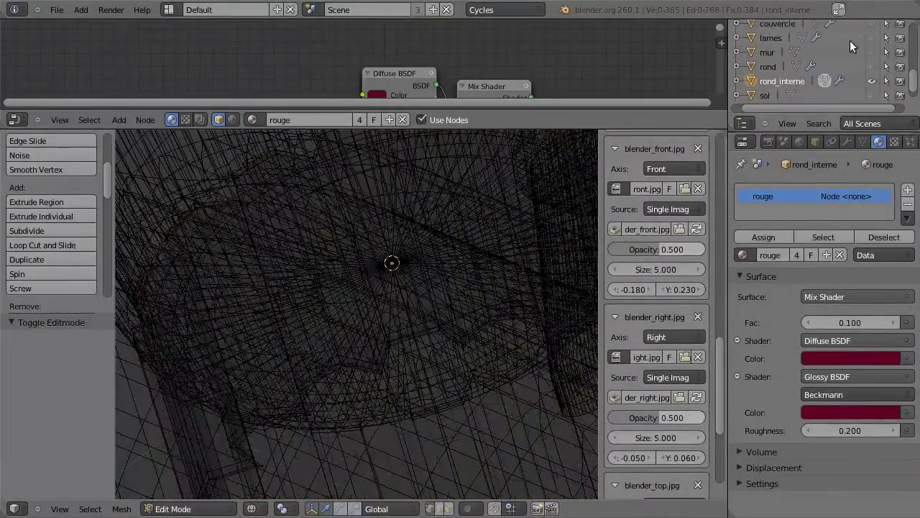
{"action": "key", "text": "Tab"}
{"action": "middle_click_drag", "start_coordinate": [375, 234], "coordinate": [371, 320]}
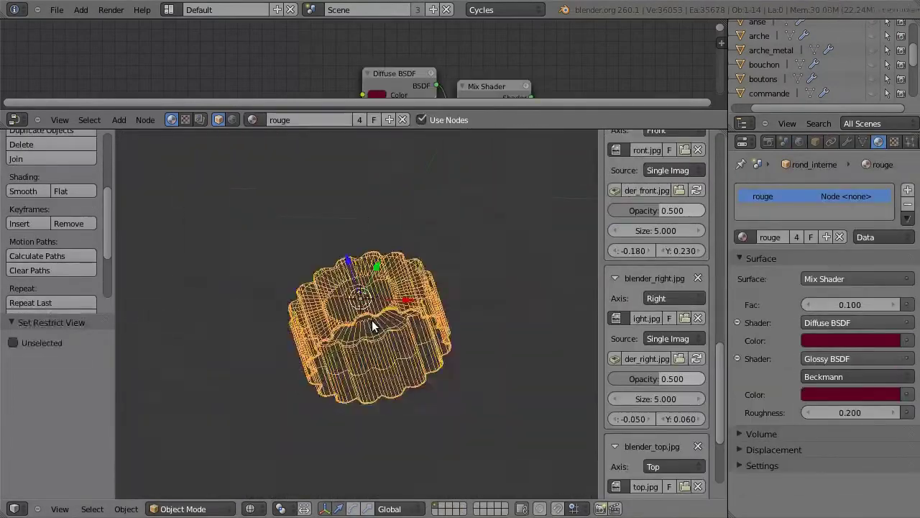
{"action": "key", "text": "Tab"}
{"action": "scroll", "coordinate": [392, 325], "scroll_direction": "up", "scroll_amount": 3}
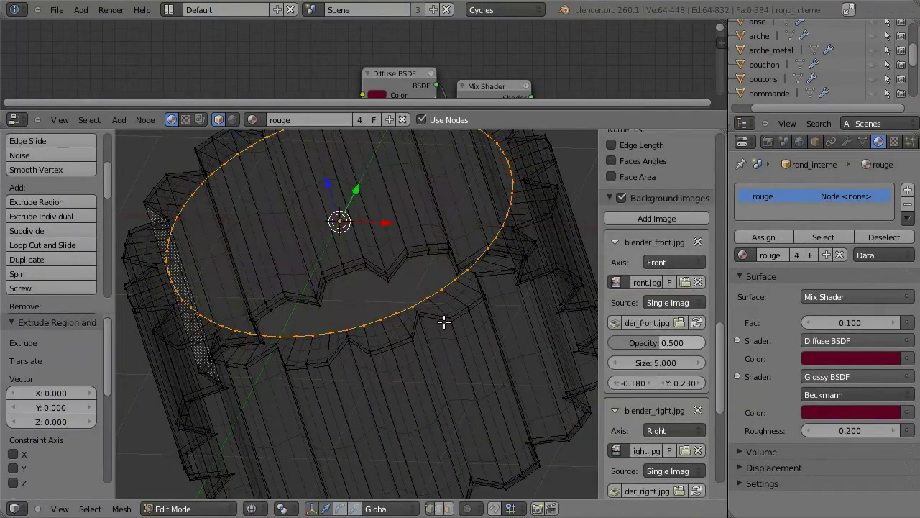
- Scale the extruded edge ring and lower it along Z to form the ring's inner wall
{"action": "left_click", "coordinate": [444, 337]}
{"action": "key", "text": "g"}
{"action": "key", "text": "z"}
{"action": "left_click", "coordinate": [386, 317]}
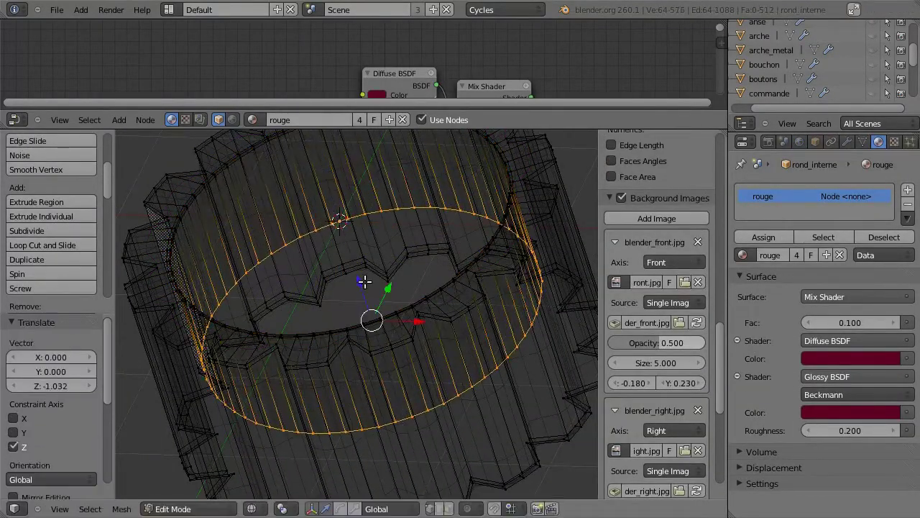
{"action": "key", "text": "g"}
{"action": "left_click", "coordinate": [386, 316]}
- Extrude the ring to its centre, then Remove Doubles and Flip Normals to close the floor
{"action": "key", "text": "e"}
{"action": "key", "text": "s"}
{"action": "left_click", "coordinate": [494, 484]}
{"action": "key", "text": "w"}
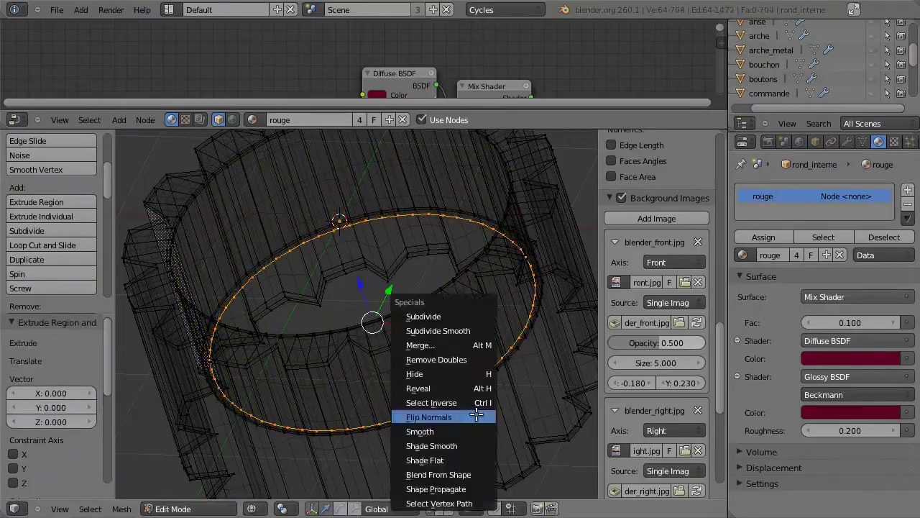
{"action": "left_click", "coordinate": [427, 342]}
{"action": "key", "text": "Tab"}
- Select the verre glass jar and inspect its bottom loops in Edit Mode
{"action": "right_click", "coordinate": [520, 176]}
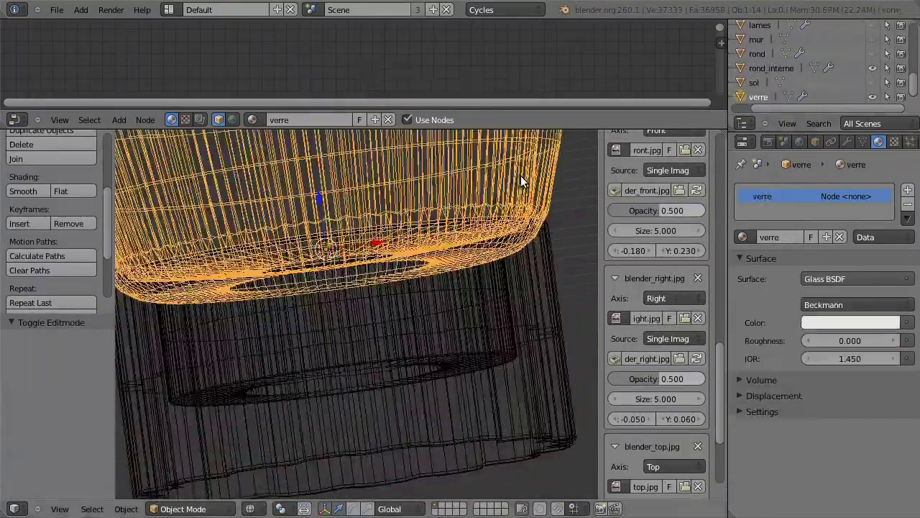
{"action": "middle_click_drag", "start_coordinate": [521, 175], "coordinate": [468, 286]}
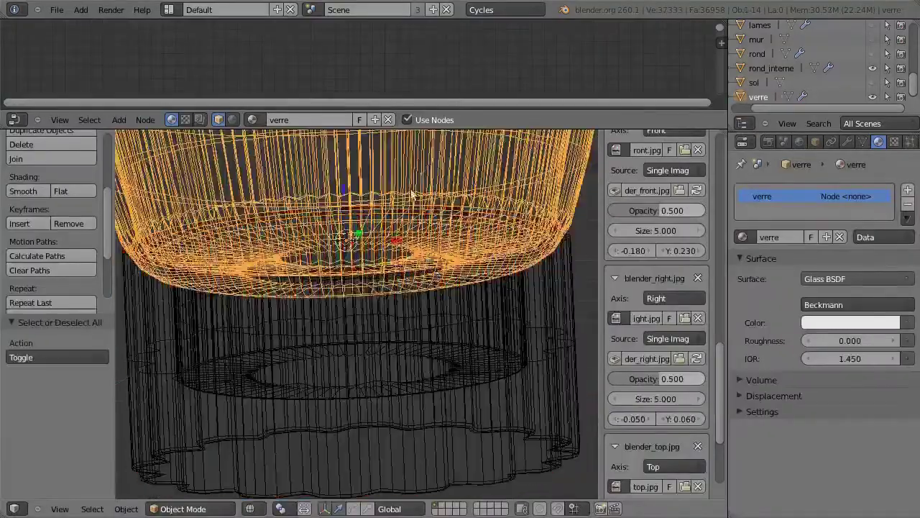
{"action": "key", "text": "Tab"}
{"action": "key", "text": "a"}
{"action": "mouse_move", "coordinate": [332, 288]}
{"action": "middle_mouse_down"}
{"action": "mouse_move", "coordinate": [347, 254]}
{"action": "mouse_move", "coordinate": [504, 243]}
{"action": "mouse_move", "coordinate": [520, 281]}
{"action": "mouse_move", "coordinate": [374, 199]}
{"action": "mouse_move", "coordinate": [321, 290]}
{"action": "mouse_move", "coordinate": [499, 295]}
{"action": "mouse_move", "coordinate": [380, 371]}
{"action": "mouse_move", "coordinate": [335, 341]}
{"action": "mouse_move", "coordinate": [464, 248]}
{"action": "middle_mouse_up"}
{"action": "right_click", "coordinate": [504, 242], "text": "alt"}
{"action": "key", "text": "a"}
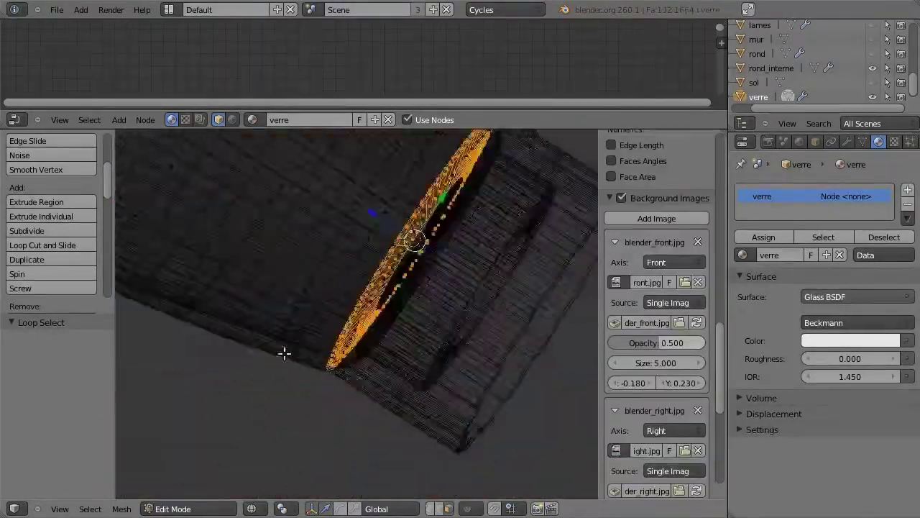
{"action": "key", "text": "a"}
{"action": "scroll", "coordinate": [444, 349], "scroll_direction": "up", "scroll_amount": 3}
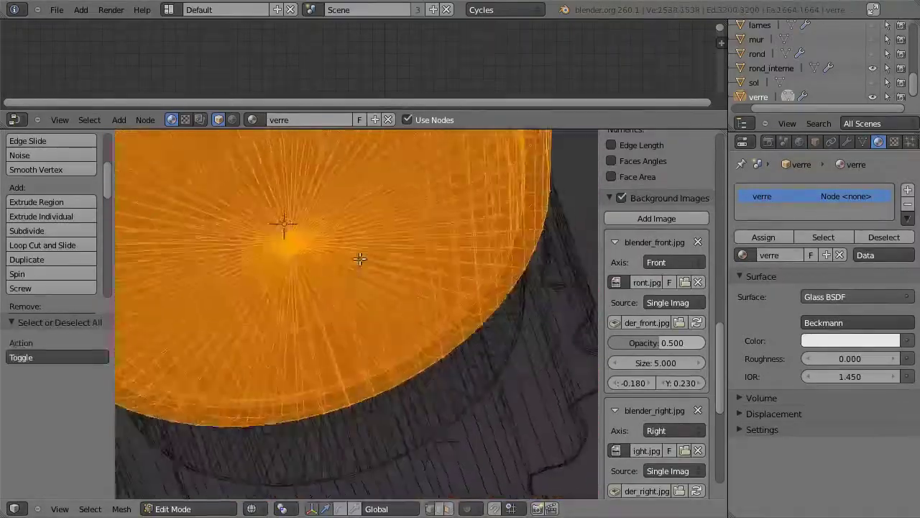
{"action": "scroll", "coordinate": [359, 237], "scroll_direction": "up", "scroll_amount": 2}
{"action": "scroll", "coordinate": [403, 272], "scroll_direction": "down", "scroll_amount": 3}
{"action": "right_click", "coordinate": [487, 193], "text": "alt"}
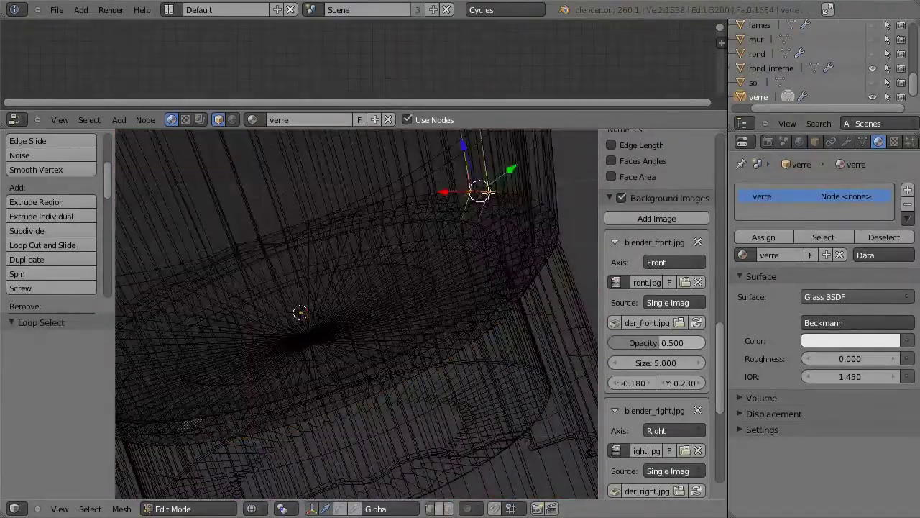
{"action": "scroll", "coordinate": [508, 192], "scroll_direction": "up", "scroll_amount": 1}
{"action": "key", "text": "a"}
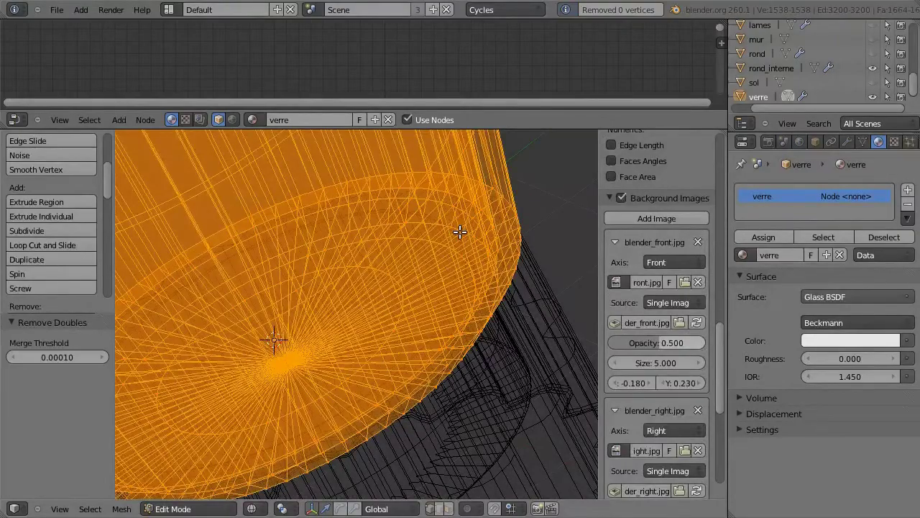
{"action": "middle_click_drag", "start_coordinate": [460, 232], "coordinate": [399, 307]}
{"action": "middle_click_drag", "start_coordinate": [277, 321], "coordinate": [261, 244]}
- Grow the selection over the jar's bottom disk and delete its vertices
{"action": "key", "text": "ctrl+KP_Add"}
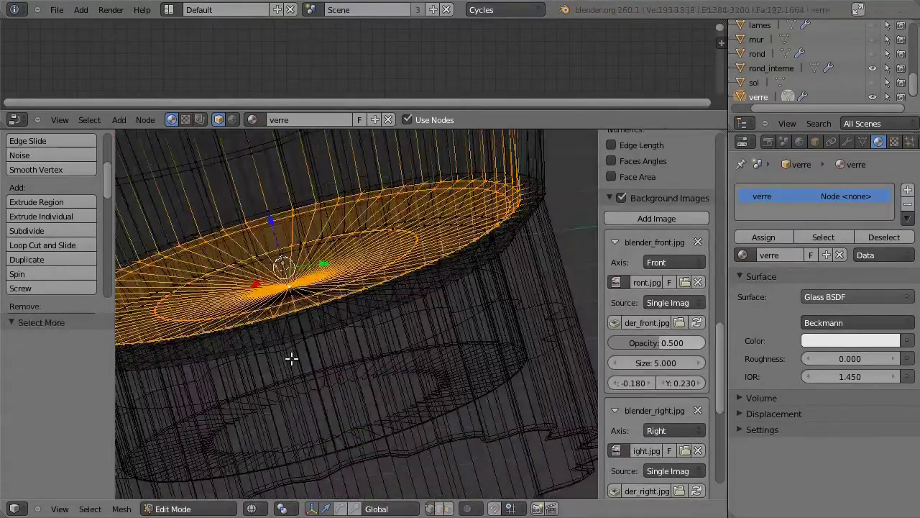
{"action": "left_click", "coordinate": [306, 311]}
{"action": "mouse_move", "coordinate": [379, 314]}
{"action": "middle_mouse_down"}
{"action": "mouse_move", "coordinate": [352, 267]}
{"action": "mouse_move", "coordinate": [468, 243]}
{"action": "middle_mouse_up"}
{"action": "scroll", "coordinate": [325, 137], "scroll_direction": "up", "scroll_amount": 3}
{"action": "key", "text": "a"}
{"action": "scroll", "coordinate": [325, 137], "scroll_direction": "down", "scroll_amount": 4}
- Select the jar's bottom edge loop and switch to front view
{"action": "right_click", "coordinate": [328, 232], "text": "alt"}
{"action": "mouse_move", "coordinate": [290, 189]}
{"action": "middle_mouse_down"}
{"action": "mouse_move", "coordinate": [328, 233]}
{"action": "mouse_move", "coordinate": [272, 337]}
{"action": "mouse_move", "coordinate": [304, 376]}
{"action": "mouse_move", "coordinate": [349, 345]}
{"action": "middle_mouse_up"}
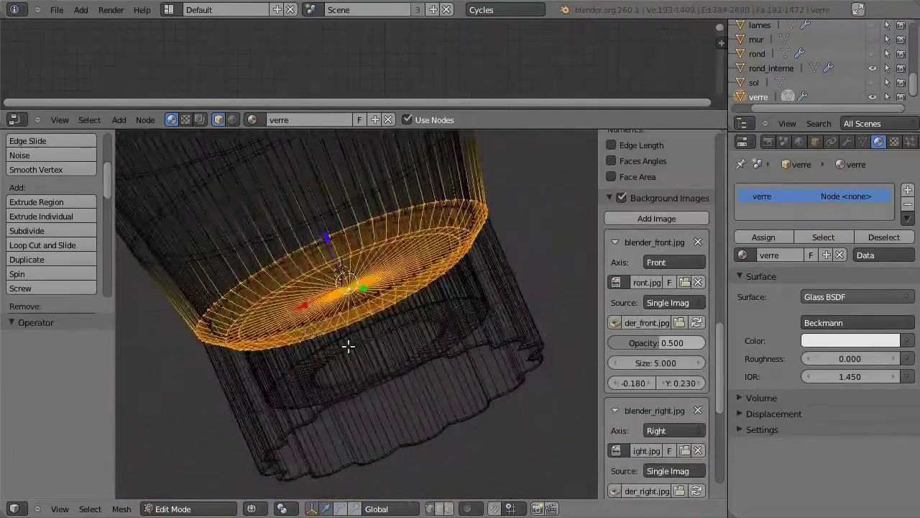
{"action": "key", "text": "a"}
{"action": "key", "text": "a"}
{"action": "scroll", "coordinate": [244, 216], "scroll_direction": "up", "scroll_amount": 2}
{"action": "mouse_move", "coordinate": [244, 216]}
{"action": "middle_mouse_down"}
{"action": "mouse_move", "coordinate": [360, 312]}
{"action": "mouse_move", "coordinate": [582, 257]}
{"action": "middle_mouse_up"}
{"action": "key", "text": "a"}
{"action": "right_click", "coordinate": [582, 256], "text": "alt"}
{"action": "mouse_move", "coordinate": [312, 416]}
{"action": "middle_mouse_down"}
{"action": "mouse_move", "coordinate": [359, 353]}
{"action": "mouse_move", "coordinate": [400, 237]}
{"action": "middle_mouse_up"}
{"action": "right_click", "coordinate": [400, 237], "text": "alt"}
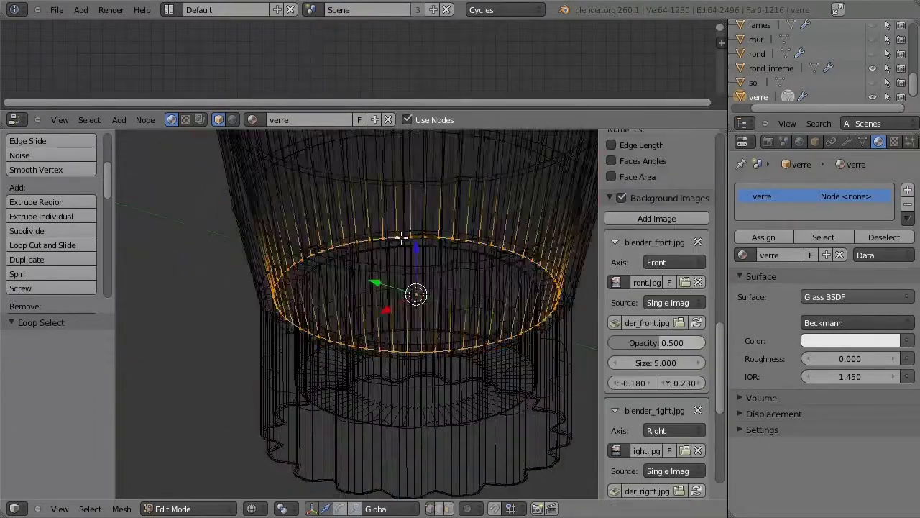
{"action": "key", "text": "KP_1"}
- Extrude the bottom loop downward and scale it inward
{"action": "key", "text": "e"}
{"action": "left_click", "coordinate": [336, 243]}
{"action": "key", "text": "g"}
{"action": "key", "text": "z"}
{"action": "left_click", "coordinate": [338, 247]}
{"action": "key", "text": "s"}
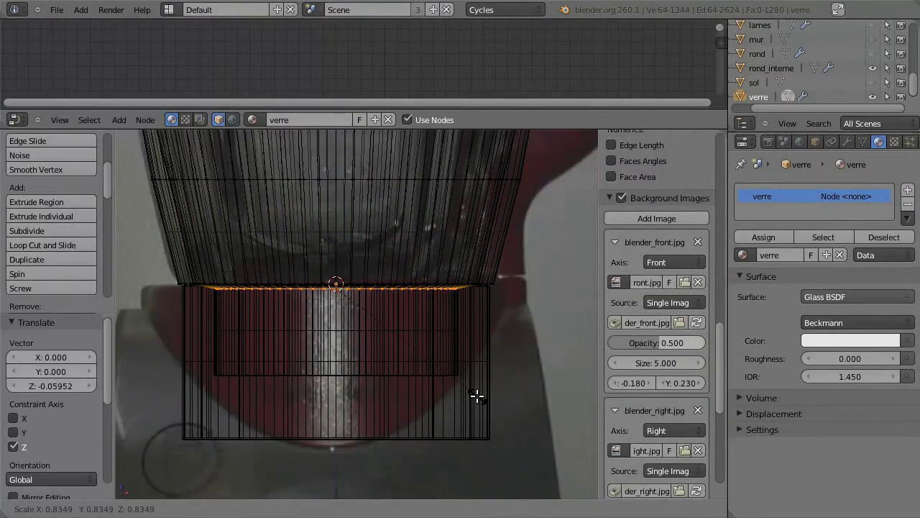
{"action": "left_click", "coordinate": [476, 395]}
- Extrude the loop down again and apply a mesh specials operation
{"action": "key", "text": "e"}
{"action": "left_click", "coordinate": [345, 276]}
{"action": "key", "text": "g"}
{"action": "key", "text": "z"}
{"action": "left_click", "coordinate": [418, 374]}
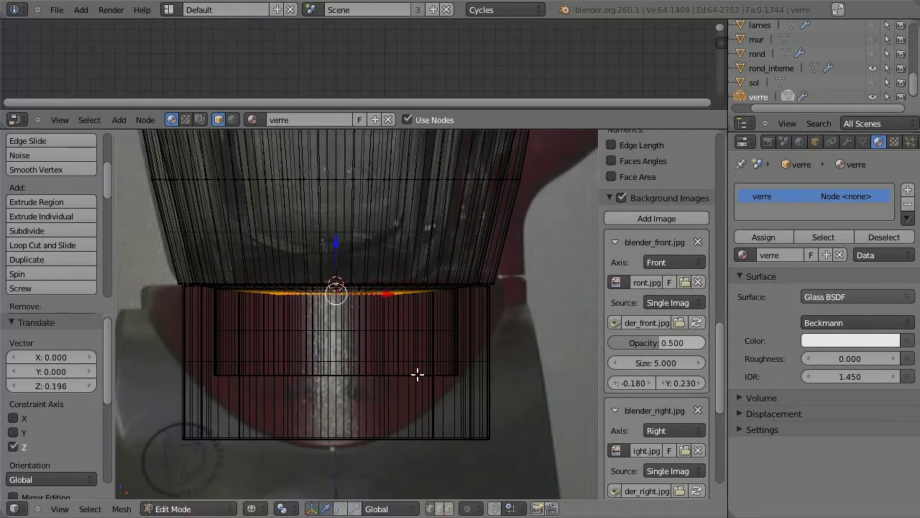
{"action": "key", "text": "w"}
{"action": "left_click", "coordinate": [370, 384]}
- Extrude the loop down, shrink it to 0.622, collapse it to a point and Remove Doubles
{"action": "key", "text": "e"}
{"action": "key", "text": "z"}
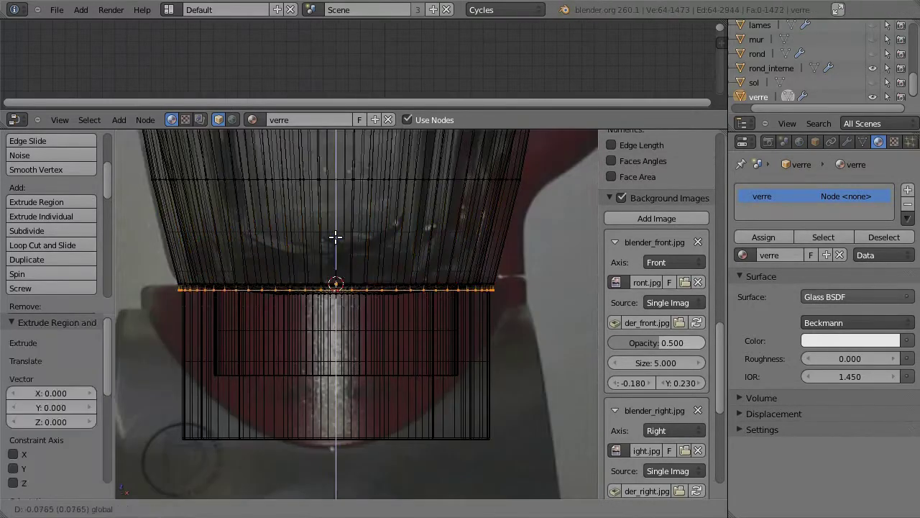
{"action": "left_click", "coordinate": [336, 236]}
{"action": "key", "text": "s"}
{"action": "left_click", "coordinate": [450, 385]}
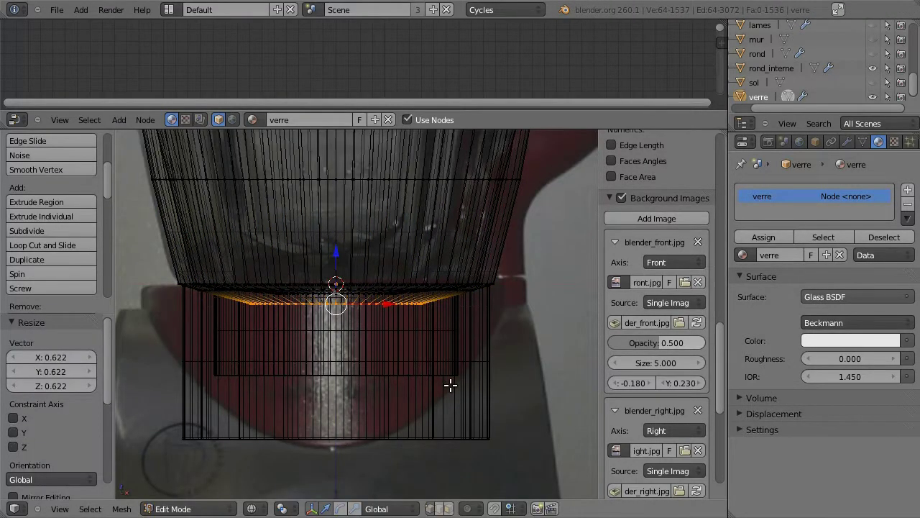
{"action": "key", "text": "e"}
{"action": "key", "text": "s"}
{"action": "left_click", "coordinate": [338, 261]}
{"action": "key", "text": "w"}
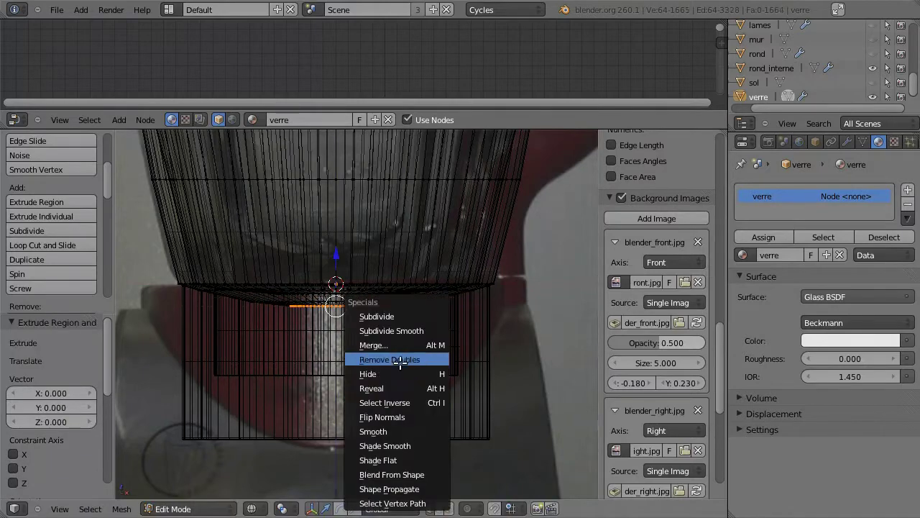
{"action": "left_click", "coordinate": [333, 355]}
{"action": "key", "text": "a"}
{"action": "key", "text": "Tab"}
- Switch the viewport to Rendered shading to preview the jar
{"action": "left_click", "coordinate": [251, 508]}
{"action": "left_click", "coordinate": [266, 412]}
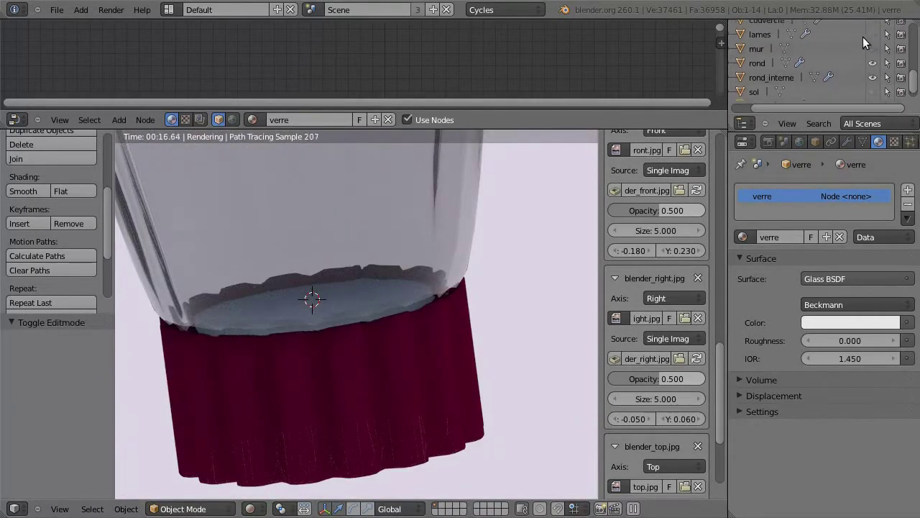
{"action": "scroll", "coordinate": [863, 40], "scroll_direction": "up", "scroll_amount": 3}
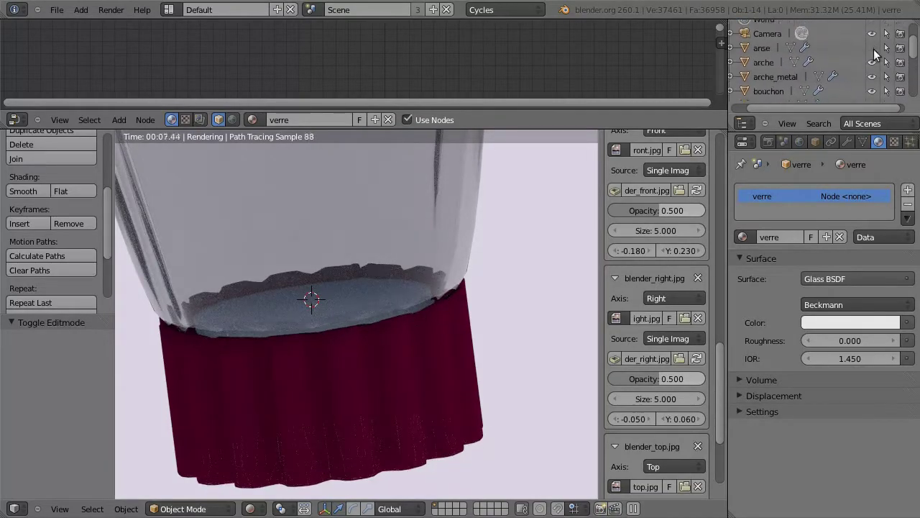
{"action": "scroll", "coordinate": [829, 95], "scroll_direction": "down", "scroll_amount": 2}
{"action": "key", "text": "z"}
{"action": "left_click", "coordinate": [251, 508]}
{"action": "left_click", "coordinate": [266, 385]}
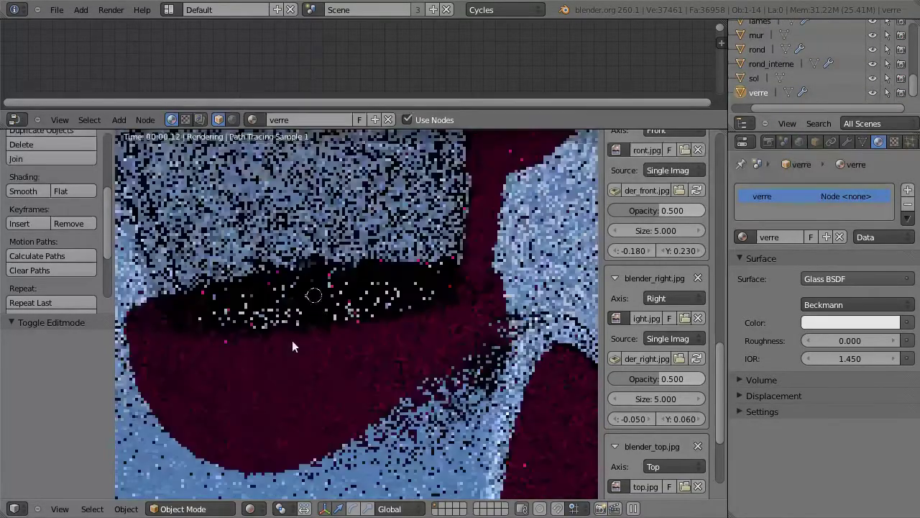
{"action": "scroll", "coordinate": [318, 317], "scroll_direction": "down", "scroll_amount": 3}
{"action": "right_click", "coordinate": [319, 317]}
- Isolate the floor in Edit Mode and split the view to add a UV/Image Editor
{"action": "key", "text": "shift+z"}
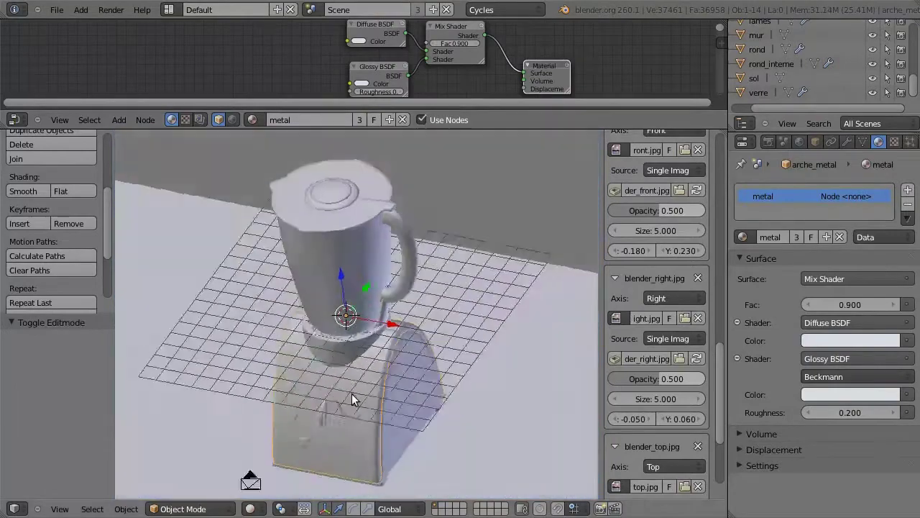
{"action": "right_click", "coordinate": [431, 392]}
{"action": "mouse_move", "coordinate": [385, 274]}
{"action": "middle_mouse_down"}
{"action": "mouse_move", "coordinate": [473, 364]}
{"action": "mouse_move", "coordinate": [372, 350]}
{"action": "middle_mouse_up"}
{"action": "key", "text": "a"}
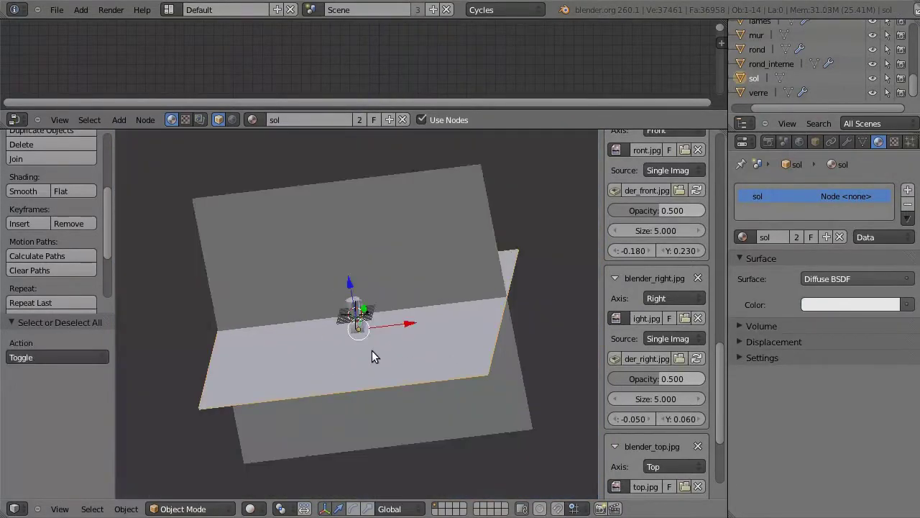
{"action": "key", "text": "Tab"}
{"action": "left_click_drag", "start_coordinate": [206, 495], "coordinate": [312, 495]}
{"action": "key", "text": "n"}
{"action": "left_click", "coordinate": [14, 508]}
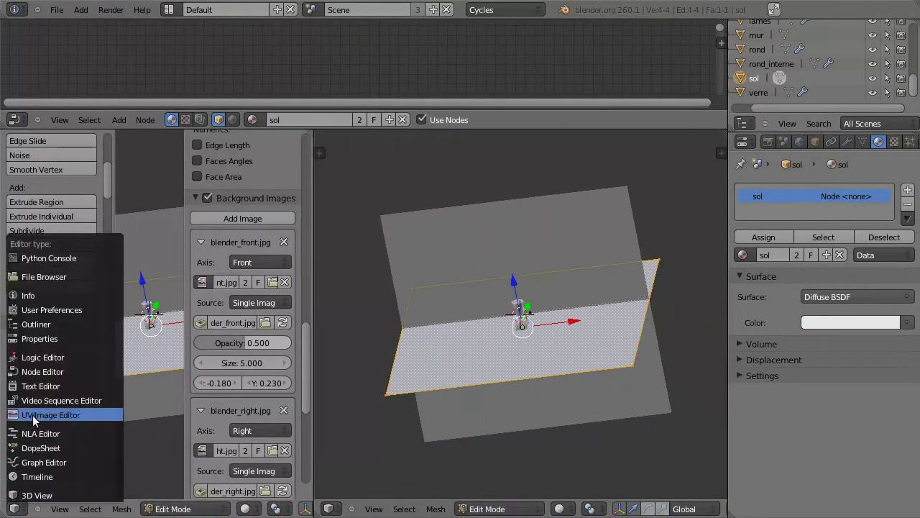
{"action": "left_click", "coordinate": [64, 415]}
- Set the floor's Color to an Image Texture using eucalyptus.png and display it in the editor
{"action": "left_click", "coordinate": [907, 322]}
{"action": "left_click", "coordinate": [698, 353]}
{"action": "left_click", "coordinate": [870, 339]}
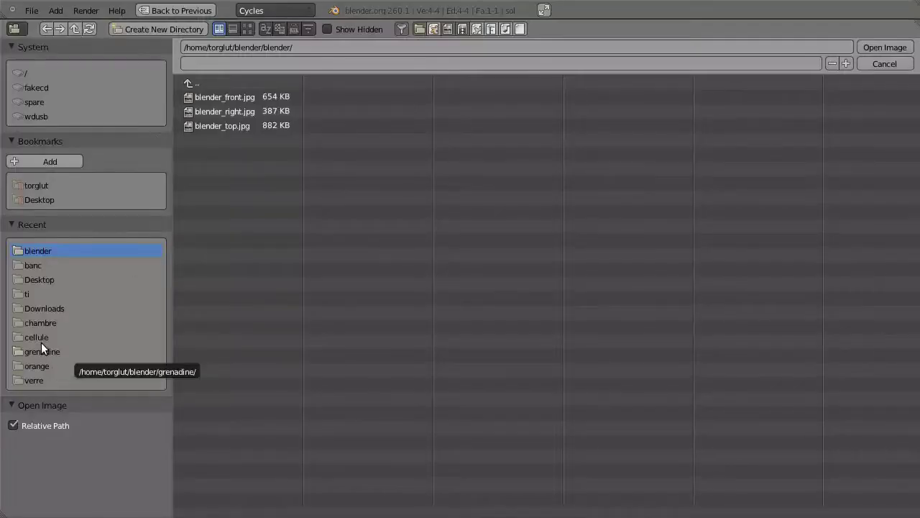
{"action": "left_click", "coordinate": [36, 184]}
{"action": "left_click", "coordinate": [210, 241]}
{"action": "key", "text": "Return"}
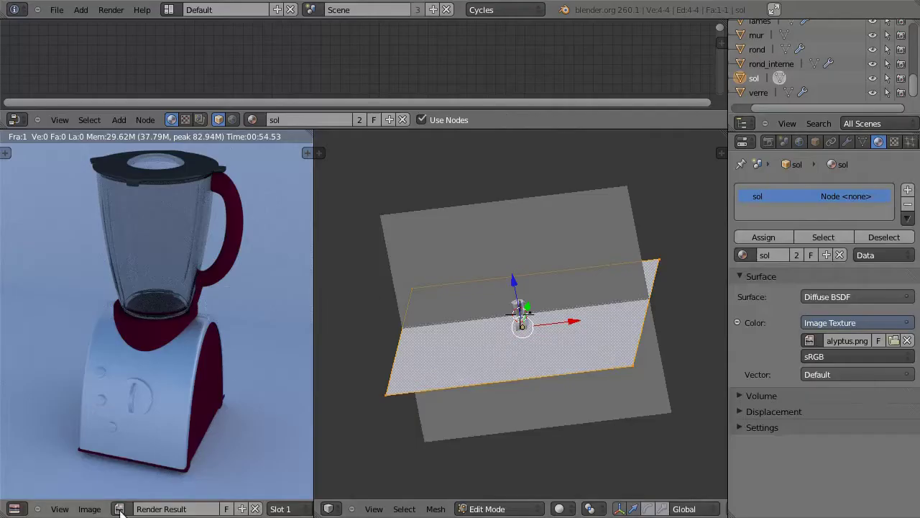
{"action": "left_click", "coordinate": [117, 508]}
{"action": "left_click", "coordinate": [165, 384]}
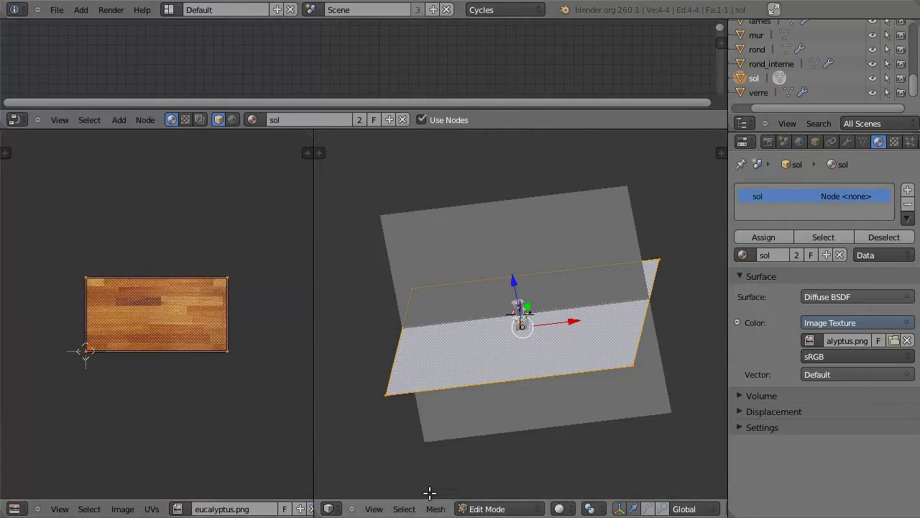
- Scale the floor's UVs by 10 and return to the full scene in rendered preview
{"action": "type", "text": "s"}
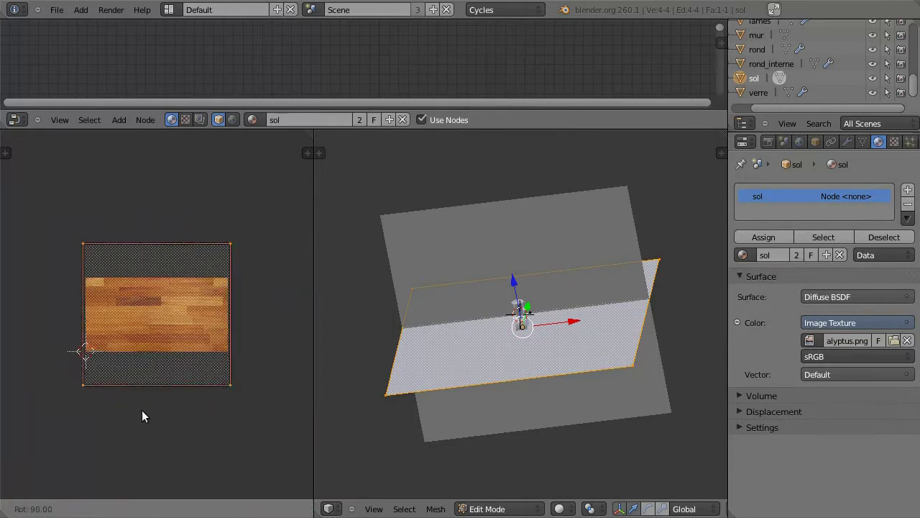
{"action": "type", "text": "10"}
{"action": "key", "text": "Return"}
{"action": "key", "text": "Tab"}
{"action": "key", "text": "KP_Divide"}
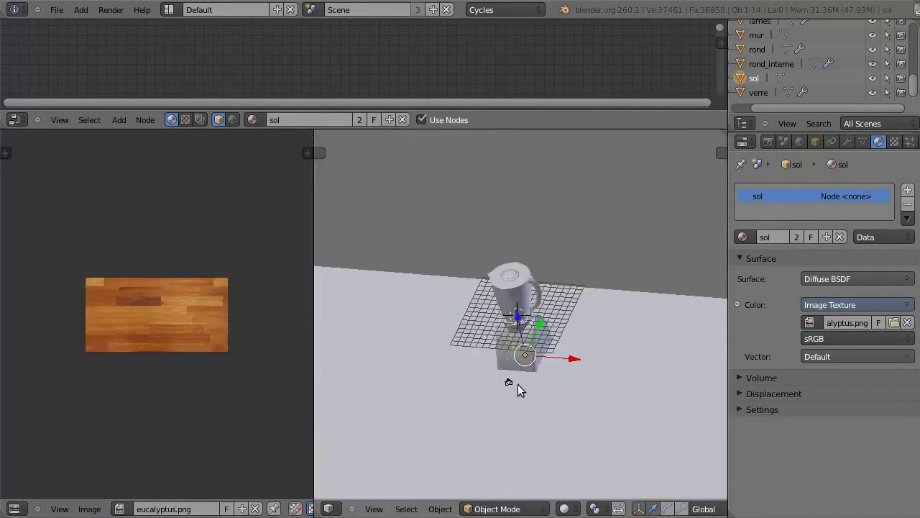
{"action": "key", "text": "shift+z"}
- Select Camera.001 and set its depth-of-field distance to 40.1
{"action": "key", "text": "z"}
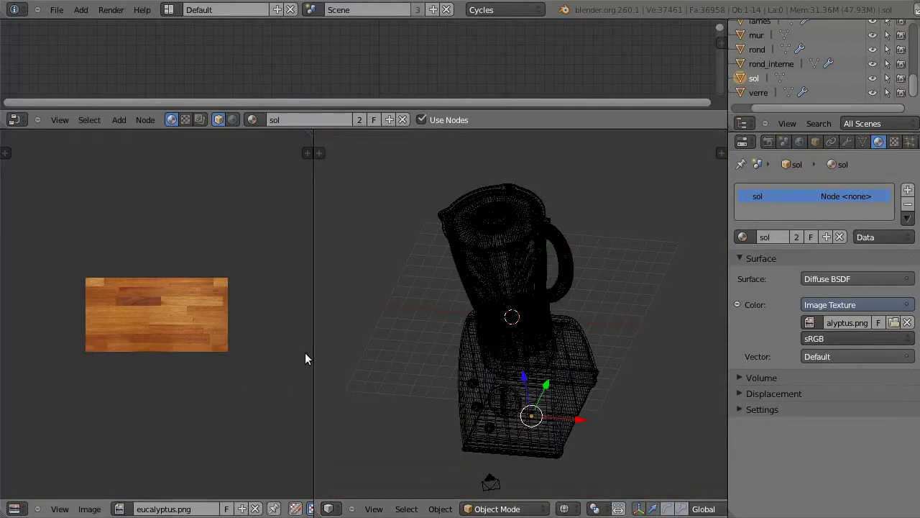
{"action": "key", "text": "Tab"}
{"action": "scroll", "coordinate": [263, 462], "scroll_direction": "down", "scroll_amount": 5}
{"action": "scroll", "coordinate": [263, 462], "scroll_direction": "down", "scroll_amount": 1}
{"action": "key", "text": "Tab"}
{"action": "right_click", "coordinate": [491, 483]}
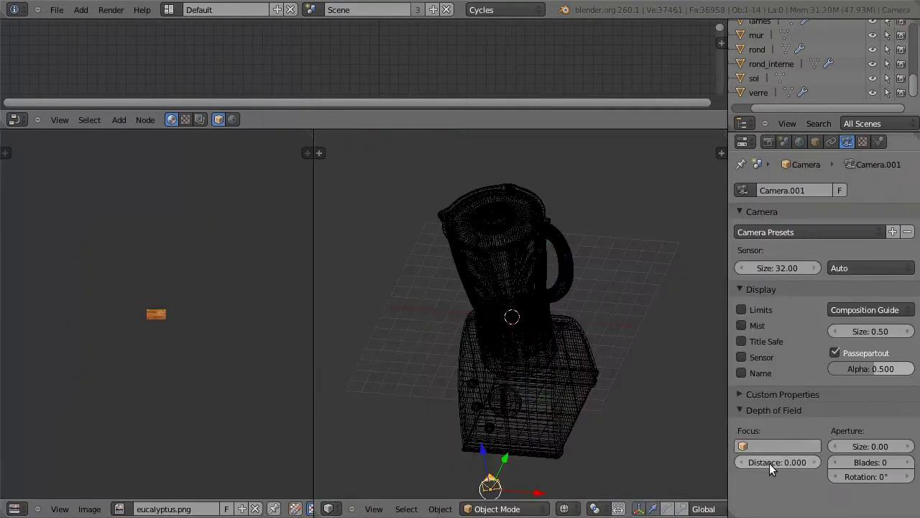
{"action": "key", "text": "KP_0"}
{"action": "key", "text": "KP_3"}
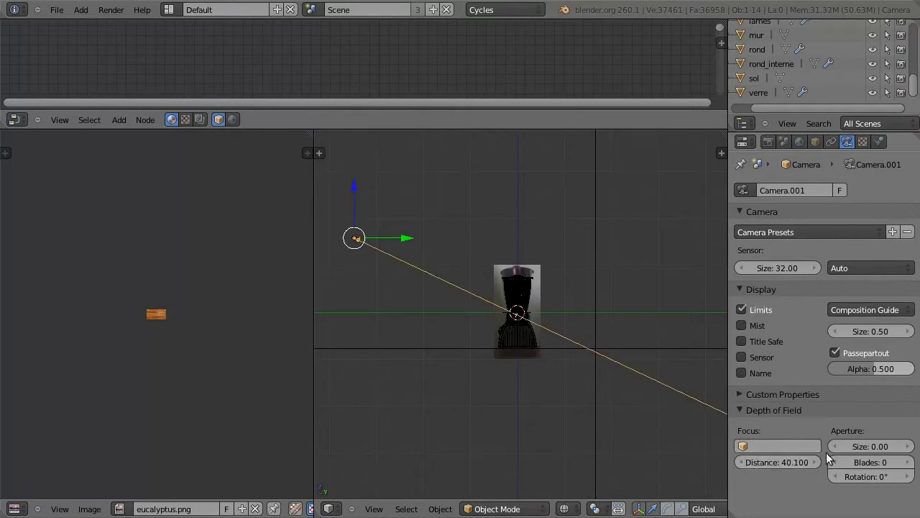
{"action": "key", "text": "Return"}
- Set the floor texture's Vector input to Texture Coordinate UV
{"action": "right_click", "coordinate": [517, 348]}
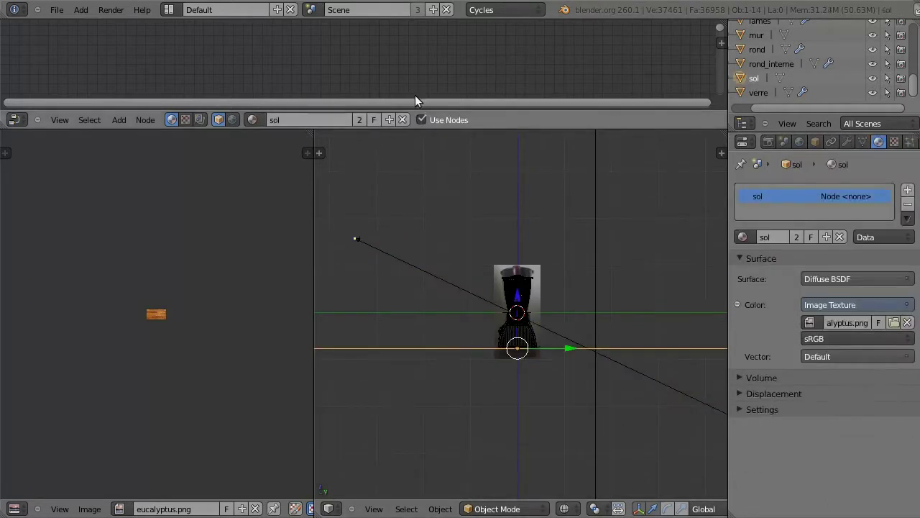
{"action": "key", "text": "ctrl+Up"}
{"action": "key", "text": "ctrl+Up"}
{"action": "left_click", "coordinate": [855, 355]}
{"action": "left_click", "coordinate": [690, 144]}
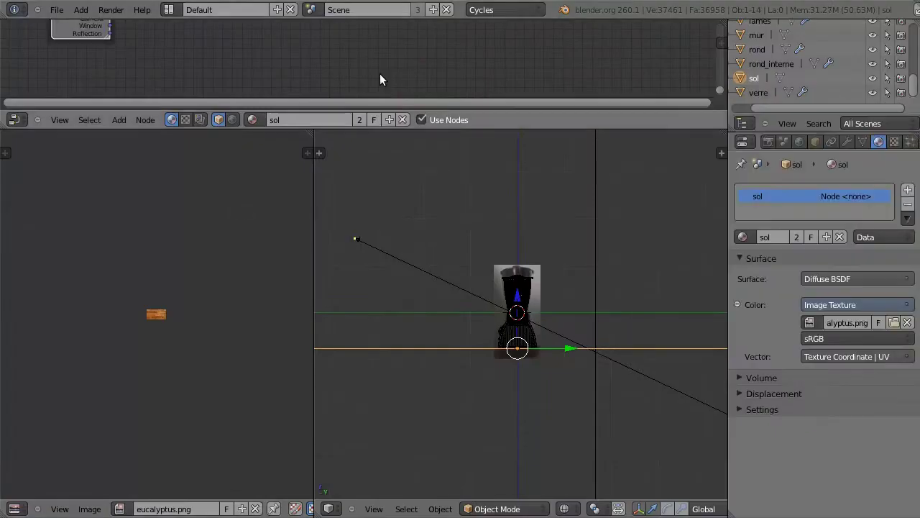
{"action": "key", "text": "ctrl+Up"}
- Add an RGB node and a Multiply math node, feeding RGB into Multiply for displacement
{"action": "key", "text": "shift+a"}
{"action": "left_click", "coordinate": [346, 290]}
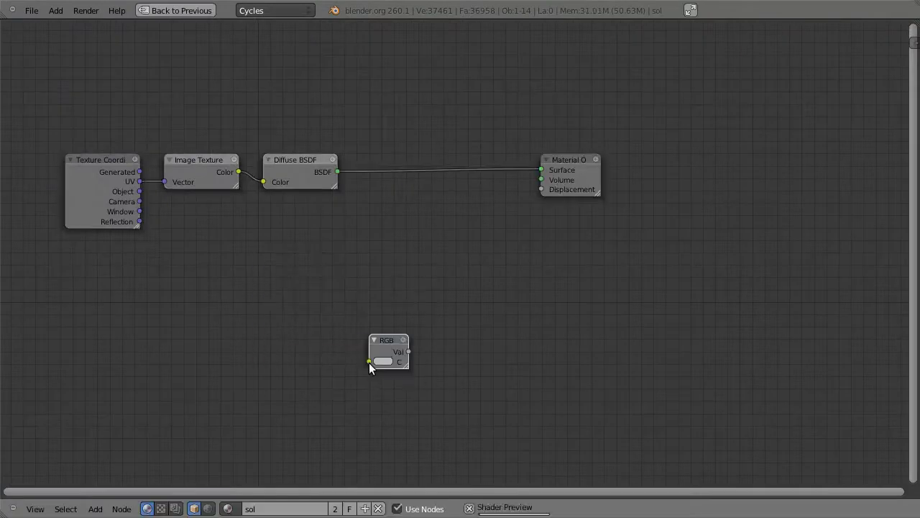
{"action": "key", "text": "shift+a"}
{"action": "left_click", "coordinate": [411, 378]}
{"action": "left_click", "coordinate": [404, 250]}
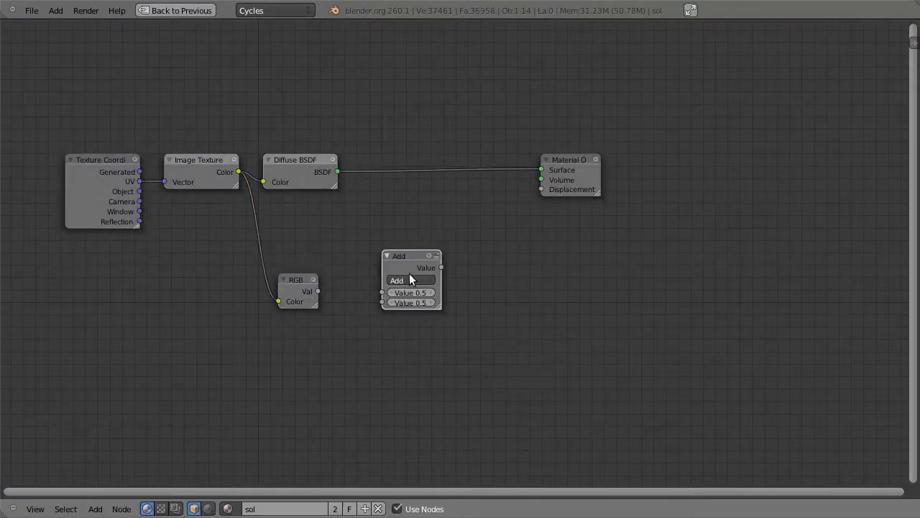
{"action": "left_click", "coordinate": [409, 280]}
{"action": "left_click_drag", "start_coordinate": [317, 291], "coordinate": [382, 292]}
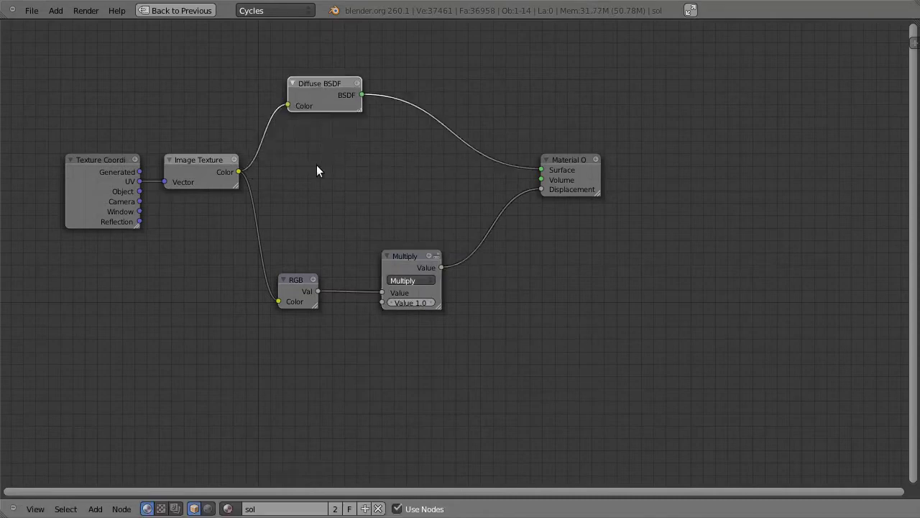
- Add a Glossy BSDF and a Mix Shader at Fac 0.05, wiring the Glossy into the mix
{"action": "key", "text": "shift+a"}
{"action": "left_click", "coordinate": [377, 138]}
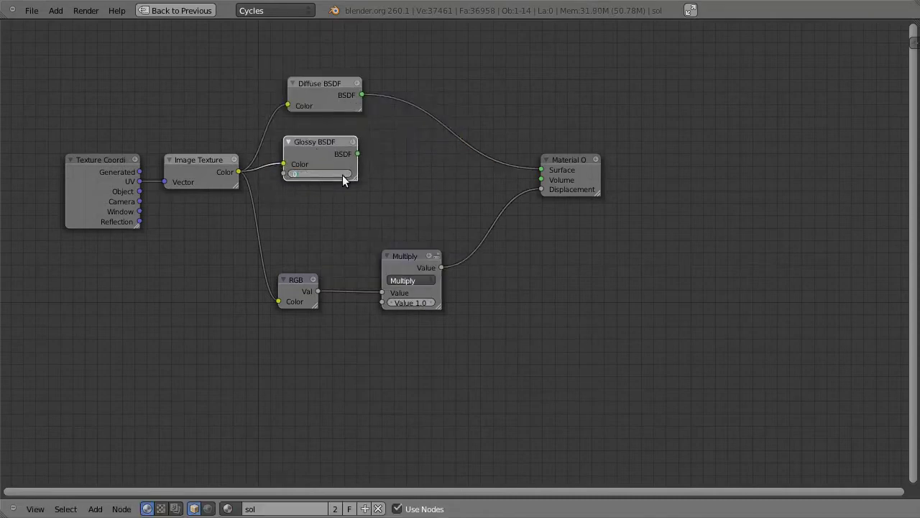
{"action": "key", "text": "shift+a"}
{"action": "left_click", "coordinate": [410, 331]}
{"action": "left_click", "coordinate": [444, 121]}
{"action": "left_click_drag", "start_coordinate": [357, 154], "coordinate": [397, 133]}
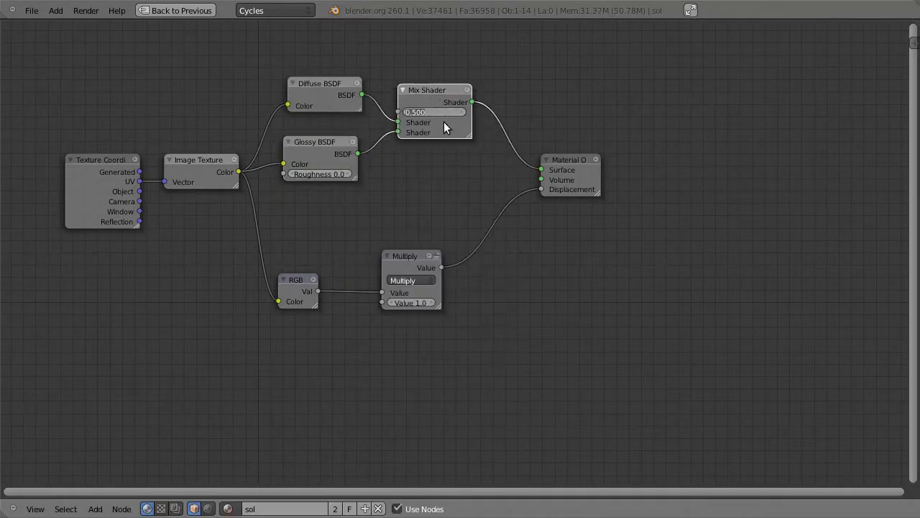
- Restore the node editor, save over the existing blend file, and render with F12
{"action": "key", "text": "ctrl+Up"}
{"action": "key", "text": "ctrl+s"}
{"action": "left_click", "coordinate": [394, 208]}
{"action": "key", "text": "F12"}
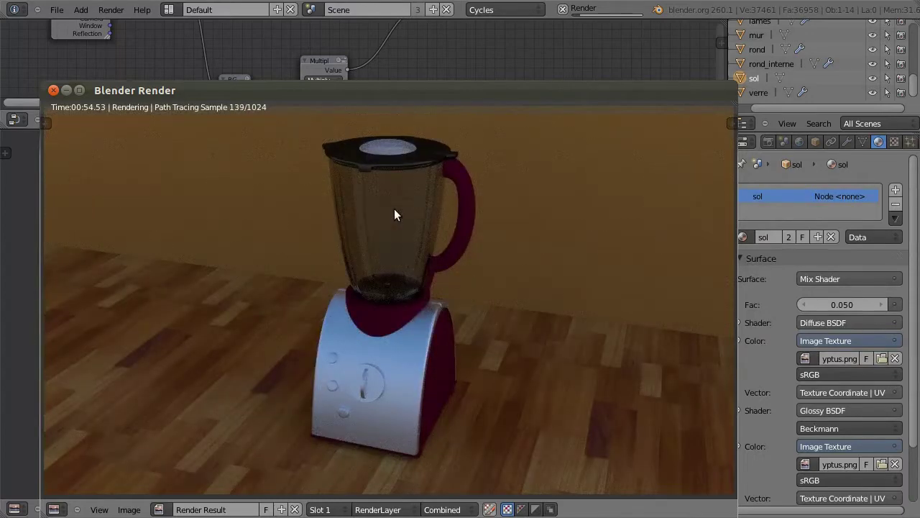
- Close the render and merge the image editor back into the 3D view
{"action": "key", "text": "Escape"}
{"action": "scroll", "coordinate": [757, 76], "scroll_direction": "up", "scroll_amount": 2}
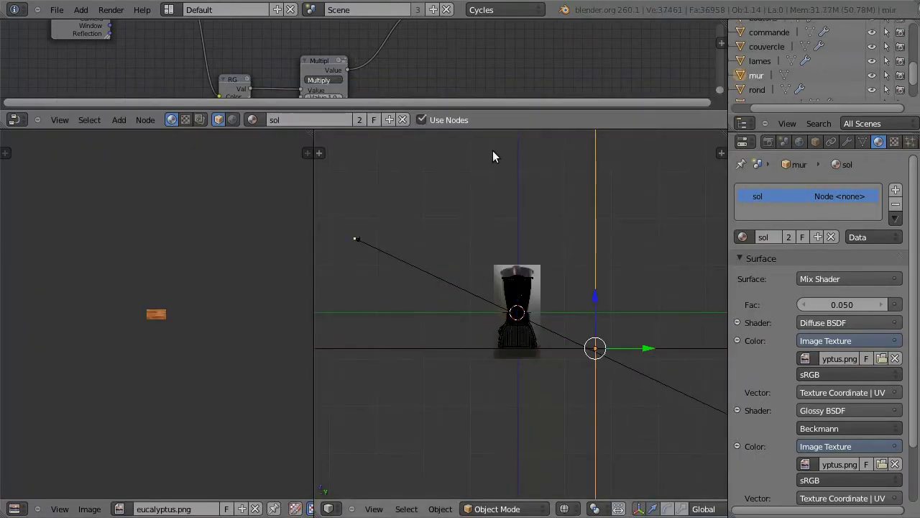
{"action": "left_click_drag", "start_coordinate": [319, 152], "coordinate": [195, 387]}
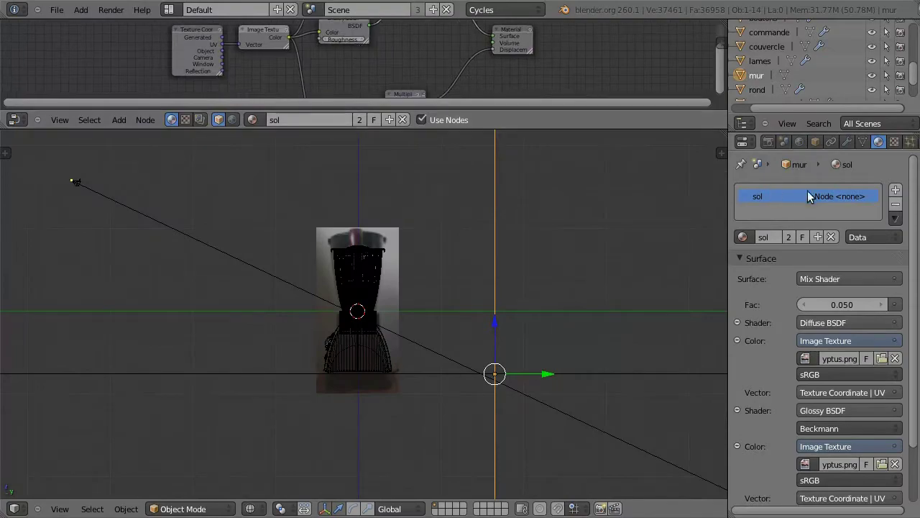
- Give the wall its own mur material and delete the texture, RGB and Multiply nodes
{"action": "type", "text": "mur"}
{"action": "key", "text": "Return"}
{"action": "key", "text": "ctrl+Up"}
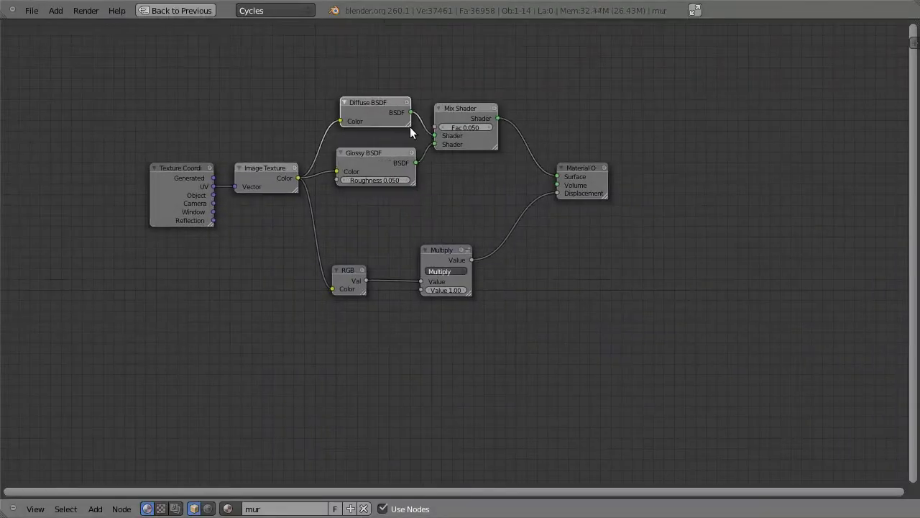
{"action": "left_click", "coordinate": [352, 277], "text": "shift"}
{"action": "key", "text": "x"}
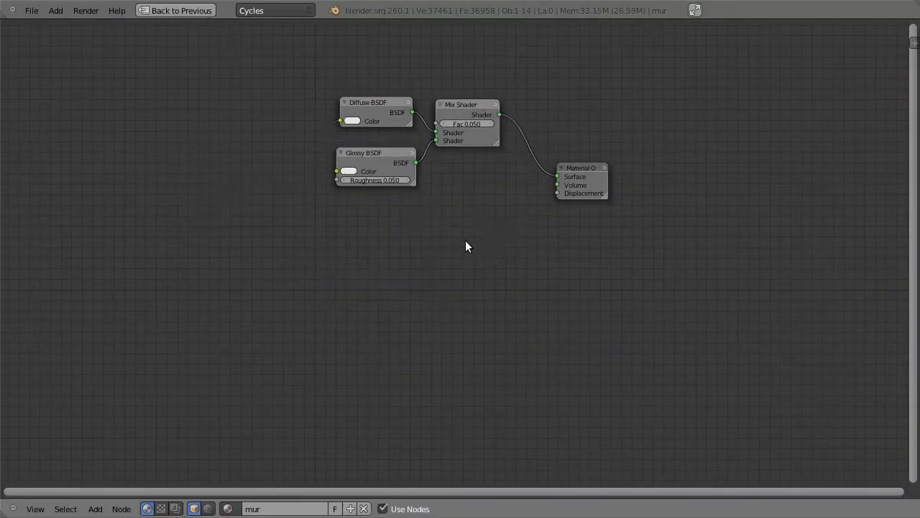
{"action": "key", "text": "ctrl+Up"}
{"action": "key", "text": "KP_1"}
{"action": "middle_click_drag", "start_coordinate": [446, 247], "coordinate": [403, 338]}
{"action": "key", "text": "shift+a"}
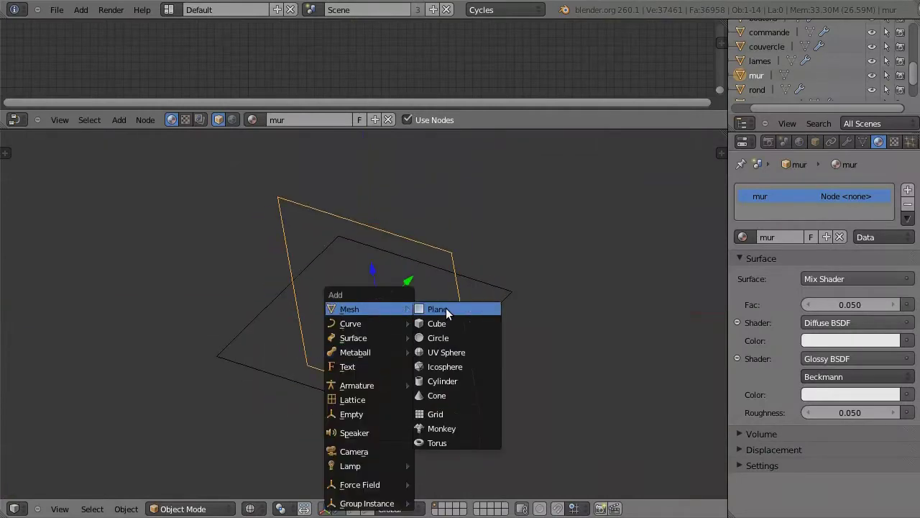
- Add a cylinder, resize it, and scale its mesh in front orthographic view
{"action": "left_click", "coordinate": [442, 381]}
{"action": "key", "text": "t"}
{"action": "key", "text": "s"}
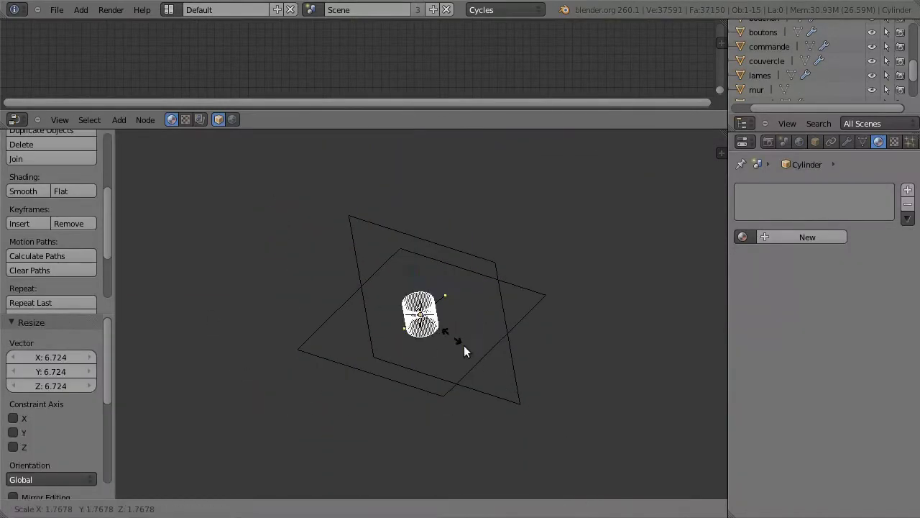
{"action": "left_click", "coordinate": [476, 391]}
{"action": "key", "text": "Tab"}
{"action": "key", "text": "KP_1"}
{"action": "key", "text": "a"}
{"action": "key", "text": "s"}
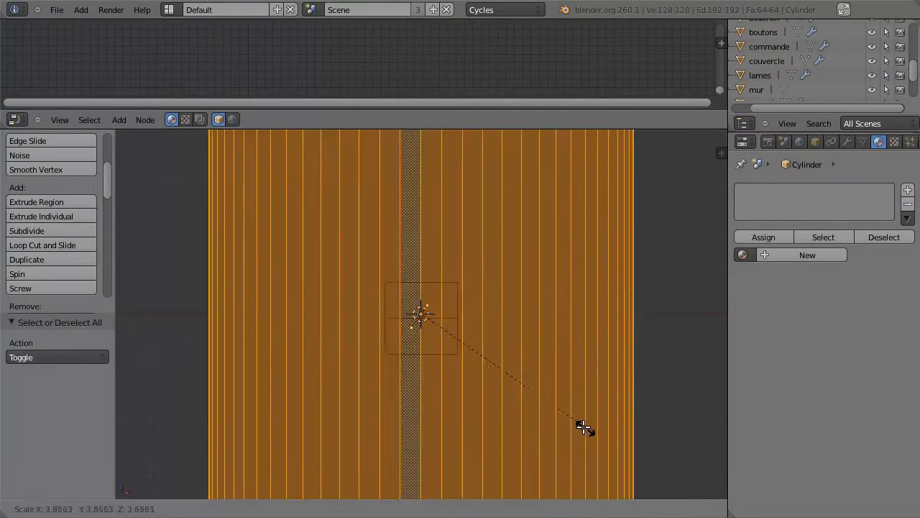
{"action": "left_click", "coordinate": [568, 422]}
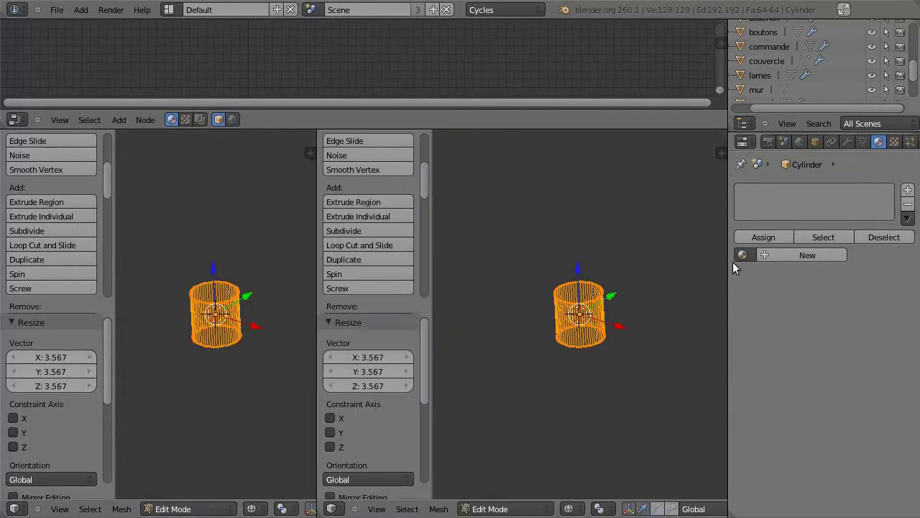
- Give the cylinder a new material and cylinder-project its UVs in an Image Editor
{"action": "left_click", "coordinate": [800, 257]}
{"action": "left_click", "coordinate": [14, 508]}
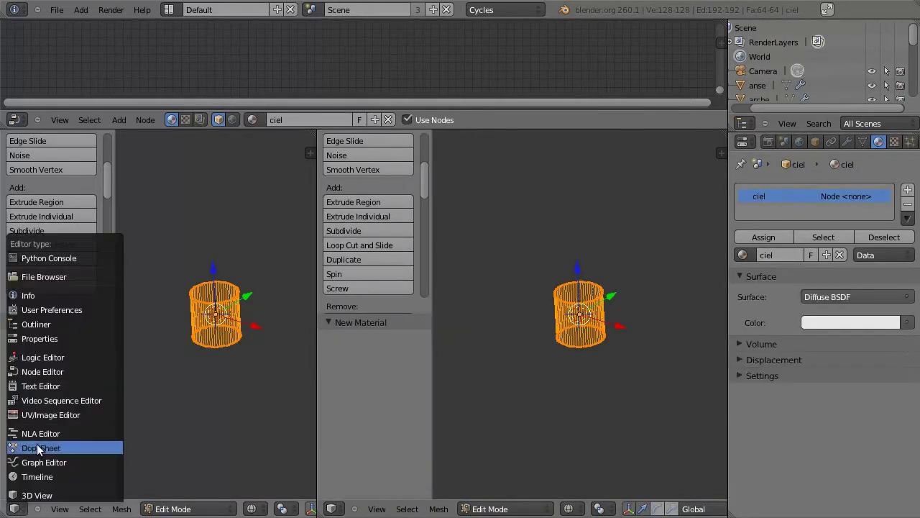
{"action": "left_click", "coordinate": [36, 445]}
{"action": "key", "text": "a"}
{"action": "key", "text": "a"}
{"action": "key", "text": "u"}
{"action": "left_click", "coordinate": [604, 336]}
{"action": "key", "text": "u"}
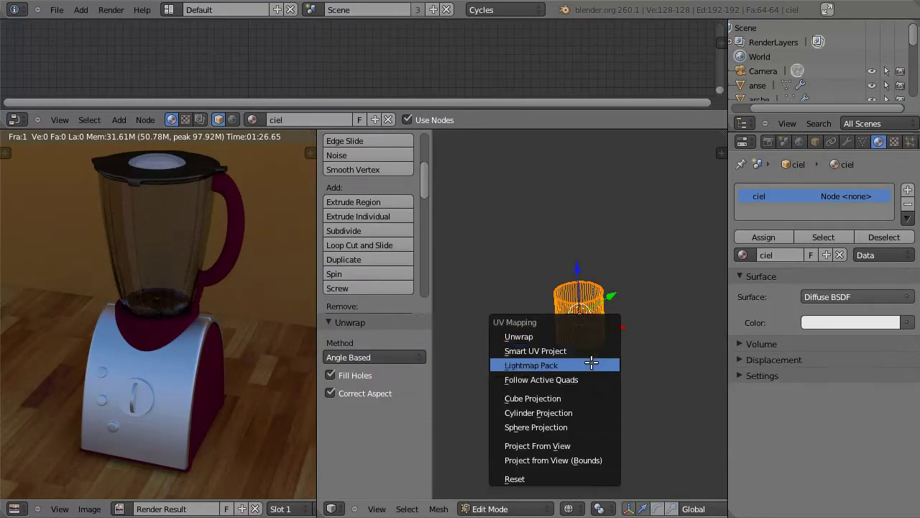
{"action": "left_click", "coordinate": [540, 407]}
- Set the material colour to an Image Texture using portinatx.jpg, shown behind the UVs
{"action": "scroll", "coordinate": [179, 347], "scroll_direction": "down", "scroll_amount": 3}
{"action": "scroll", "coordinate": [179, 348], "scroll_direction": "down", "scroll_amount": 3}
{"action": "left_click", "coordinate": [908, 322]}
{"action": "left_click", "coordinate": [712, 352]}
{"action": "left_click", "coordinate": [872, 339]}
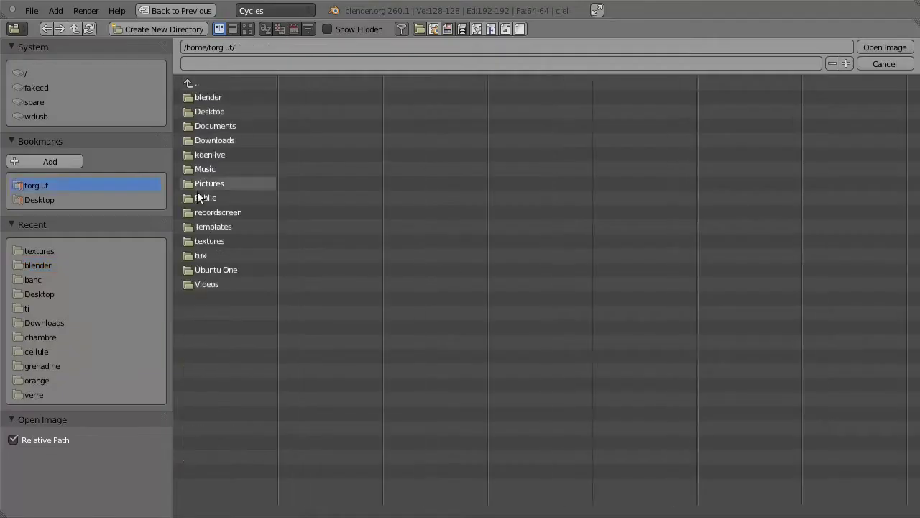
{"action": "left_click", "coordinate": [896, 48]}
{"action": "left_click", "coordinate": [118, 509]}
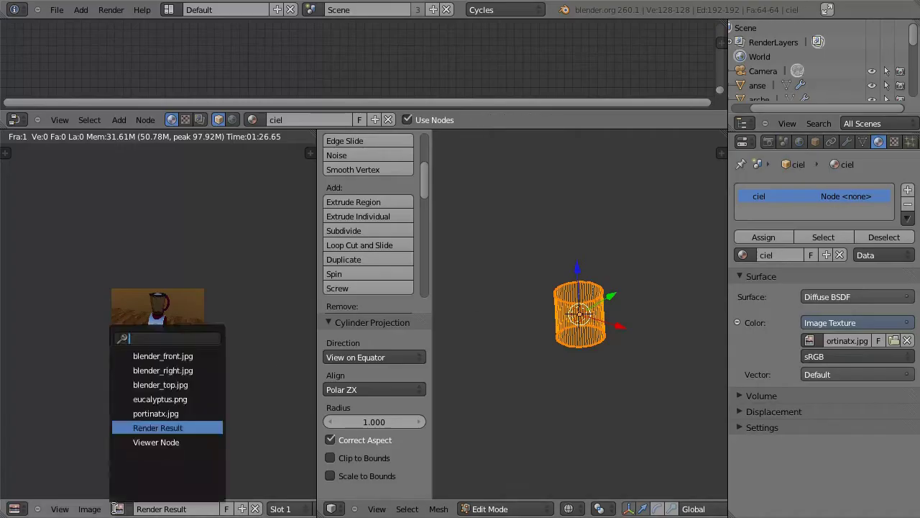
{"action": "left_click", "coordinate": [165, 412]}
- Adjust the Cylinder Projection options: Clip and Scale to Bounds, Polar ZY alignment, aspect correction
{"action": "key", "text": "a"}
{"action": "key", "text": "ctrl+z"}
{"action": "left_click", "coordinate": [330, 457]}
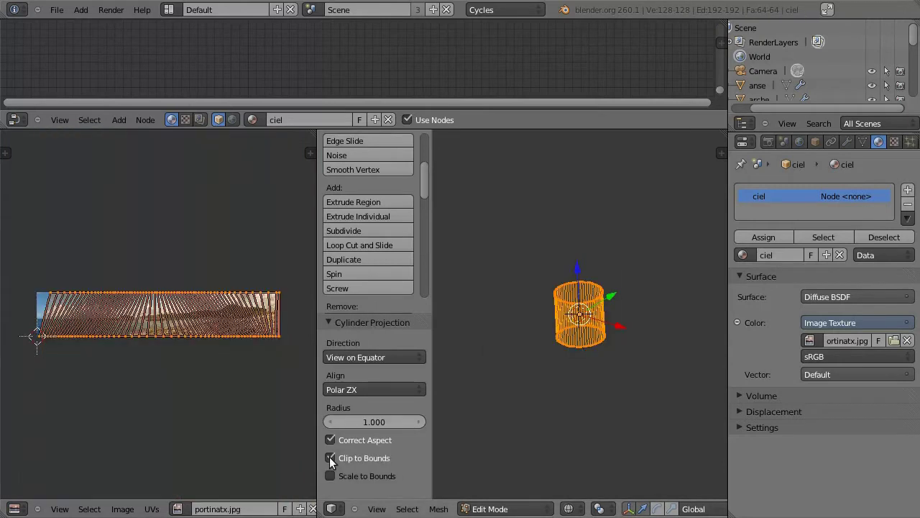
{"action": "left_click", "coordinate": [331, 476]}
{"action": "left_click", "coordinate": [363, 387]}
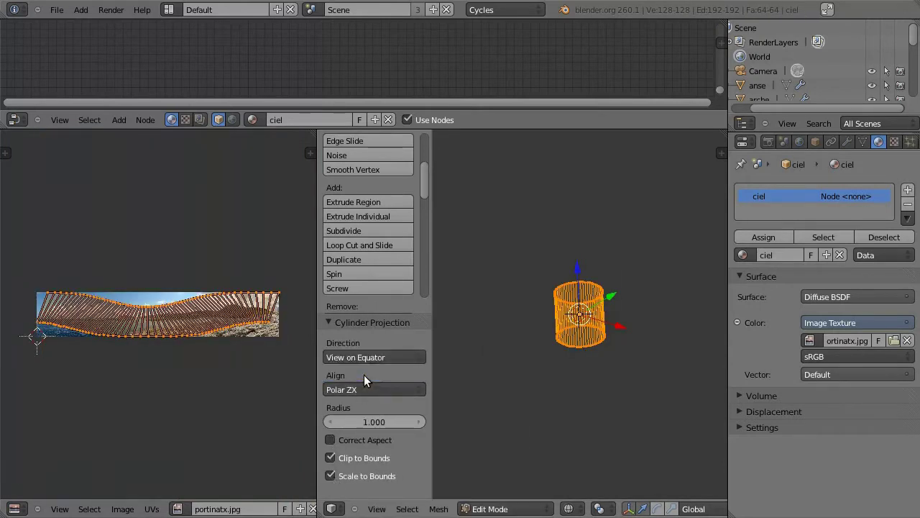
{"action": "left_click", "coordinate": [364, 374]}
{"action": "left_click", "coordinate": [361, 362]}
{"action": "left_click", "coordinate": [330, 439]}
{"action": "left_click", "coordinate": [330, 457]}
{"action": "left_click", "coordinate": [330, 475]}
- Stretch the UV strip vertically by scaling it along Y
{"action": "key", "text": "s"}
{"action": "key", "text": "y"}
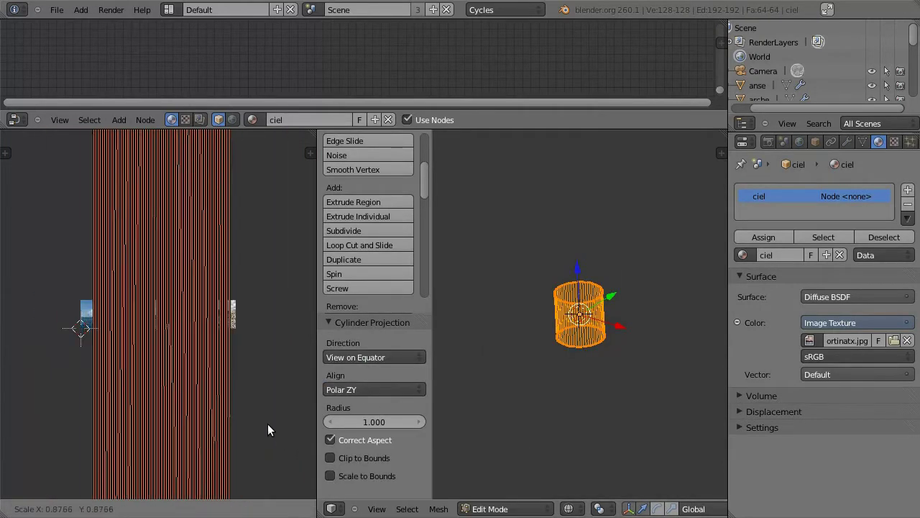
{"action": "left_click", "coordinate": [259, 432]}
{"action": "key", "text": "s"}
{"action": "key", "text": "y"}
{"action": "left_click", "coordinate": [213, 407]}
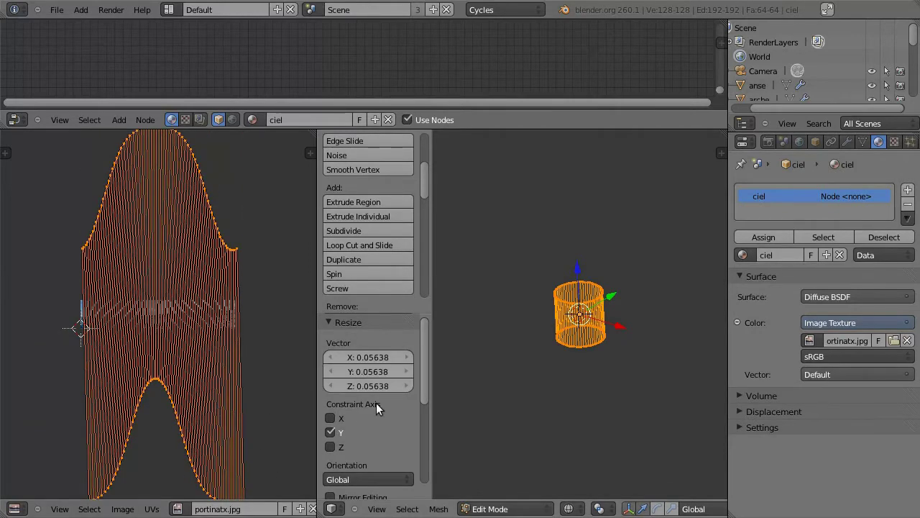
- Redo the Cylinder Projection from the front view
{"action": "scroll", "coordinate": [376, 403], "scroll_direction": "down", "scroll_amount": 2}
{"action": "scroll", "coordinate": [375, 410], "scroll_direction": "down", "scroll_amount": 4}
{"action": "key", "text": "u"}
{"action": "left_click", "coordinate": [581, 373]}
{"action": "key", "text": "KP_1"}
{"action": "key", "text": "u"}
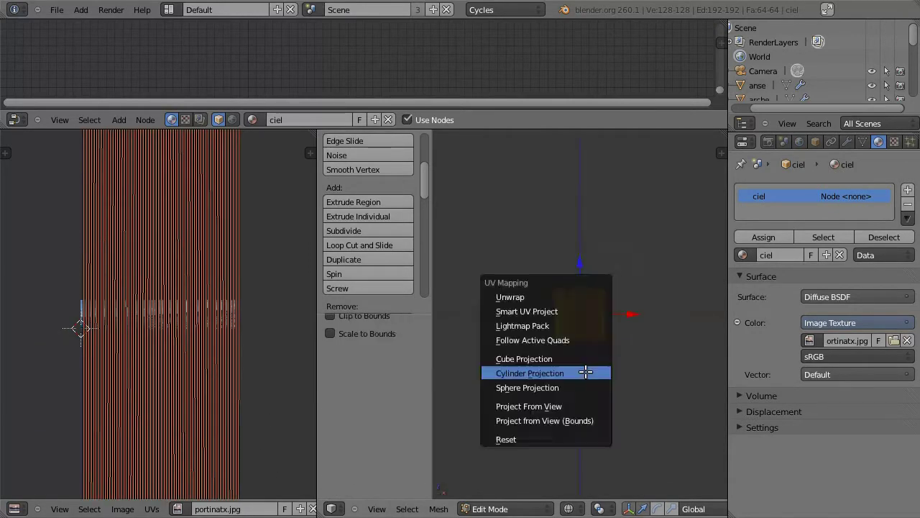
{"action": "left_click", "coordinate": [581, 373]}
- Return to Object Mode and merge the image area back into the 3D view
{"action": "scroll", "coordinate": [154, 371], "scroll_direction": "up", "scroll_amount": 3}
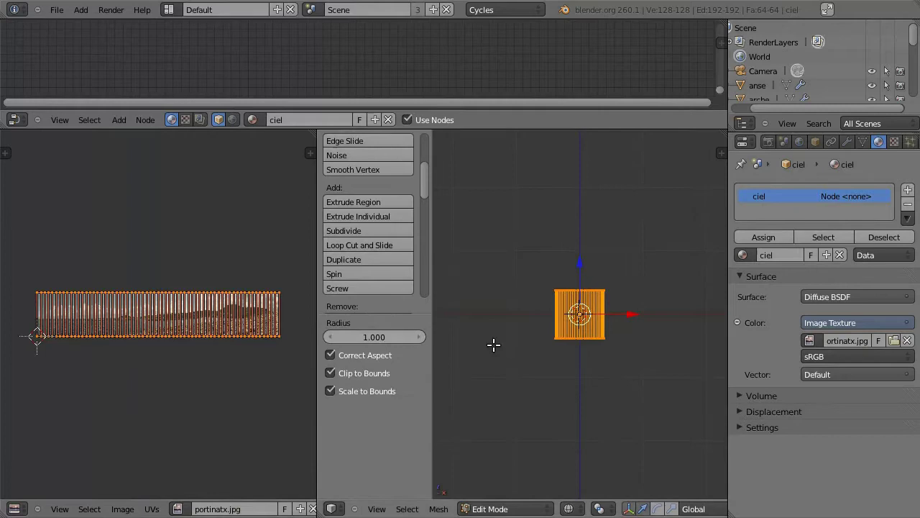
{"action": "left_click", "coordinate": [847, 141]}
{"action": "key", "text": "Tab"}
{"action": "left_click_drag", "start_coordinate": [319, 376], "coordinate": [216, 376]}
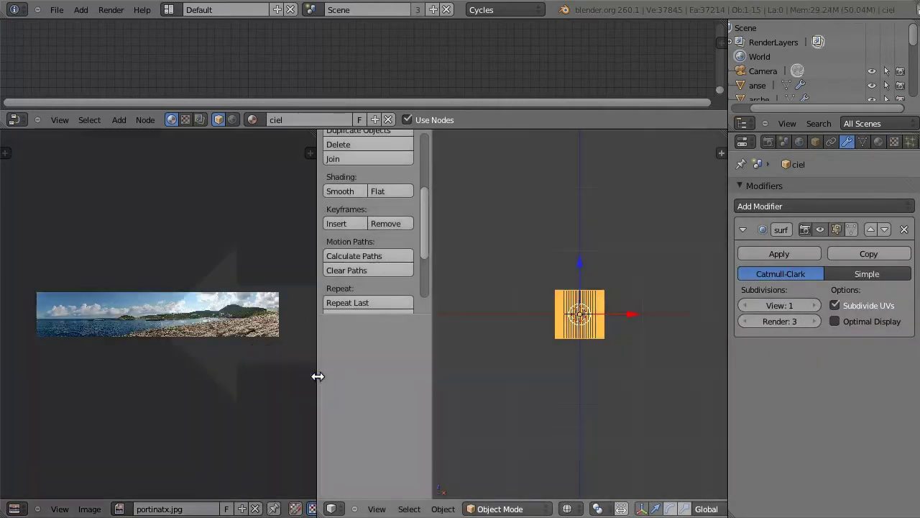
{"action": "middle_click_drag", "start_coordinate": [403, 323], "coordinate": [448, 367]}
- Add an Emission shader to the ciel material in the maximized node editor
{"action": "left_click", "coordinate": [879, 142]}
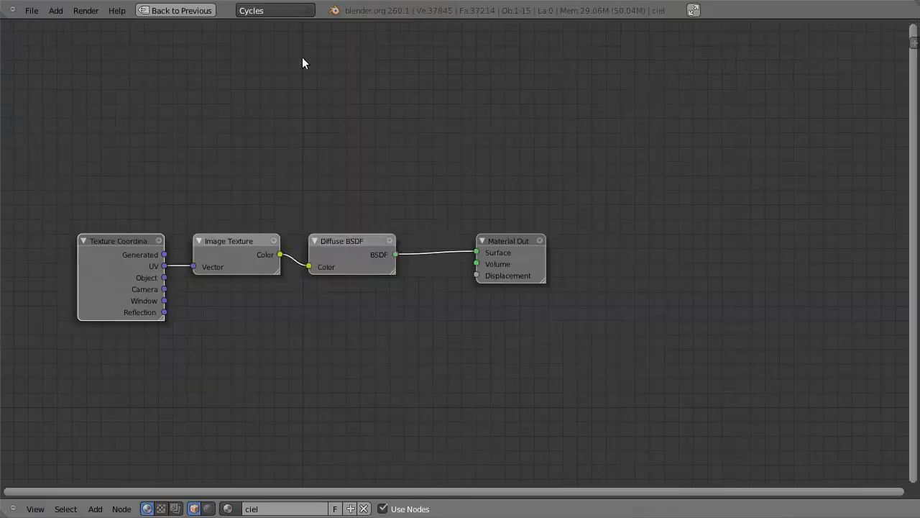
{"action": "key", "text": "shift+a"}
{"action": "left_click", "coordinate": [381, 326]}
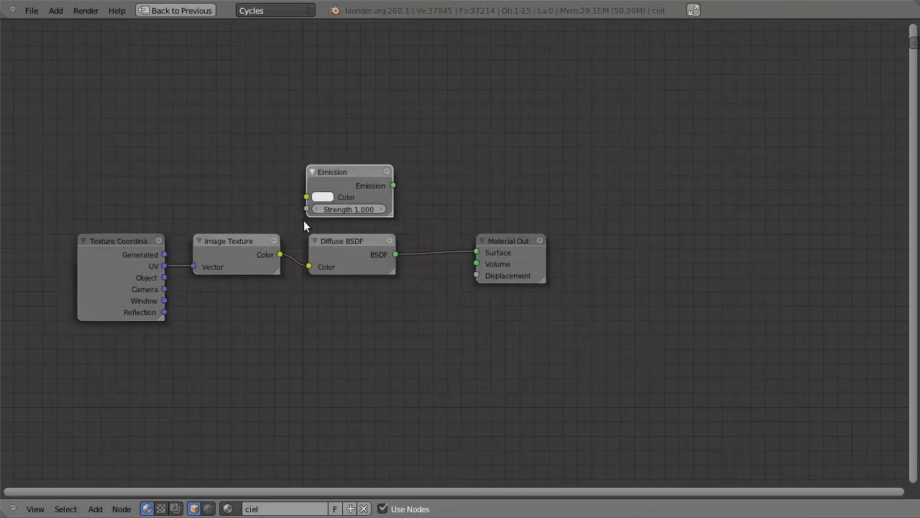
{"action": "key", "text": "ctrl+Up"}
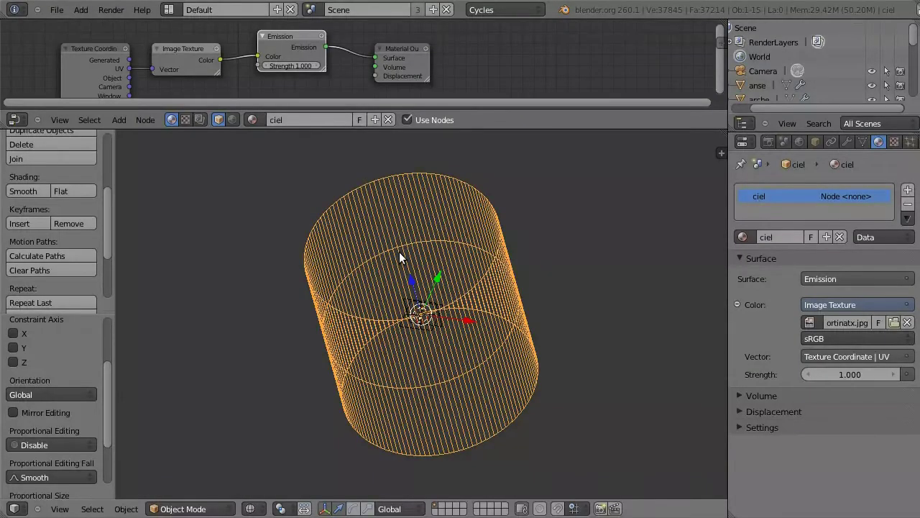
- Run a quick F12 test render, close it, and bring up the World settings
{"action": "left_click", "coordinate": [768, 142]}
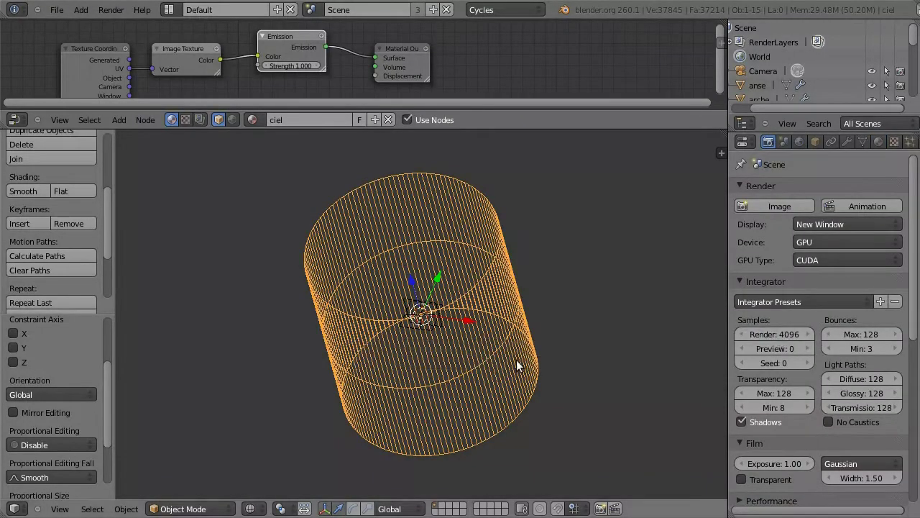
{"action": "key", "text": "F12"}
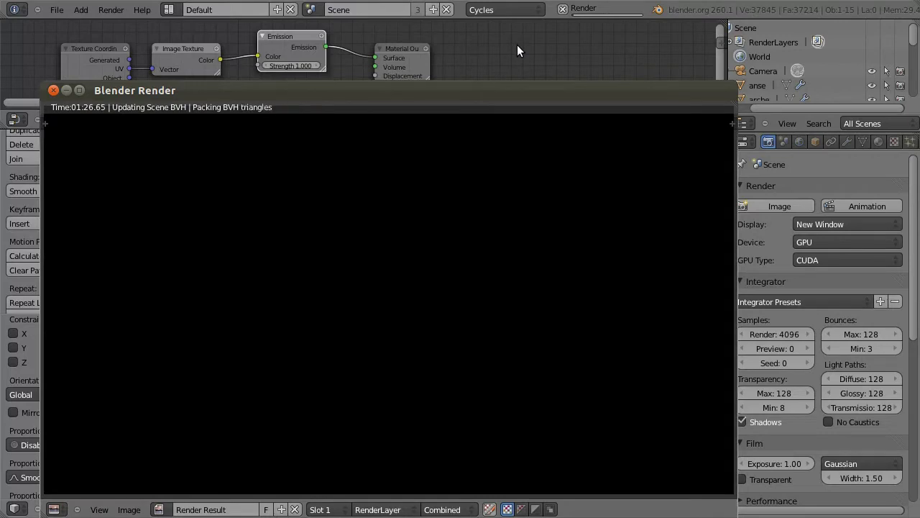
{"action": "key", "text": "Escape"}
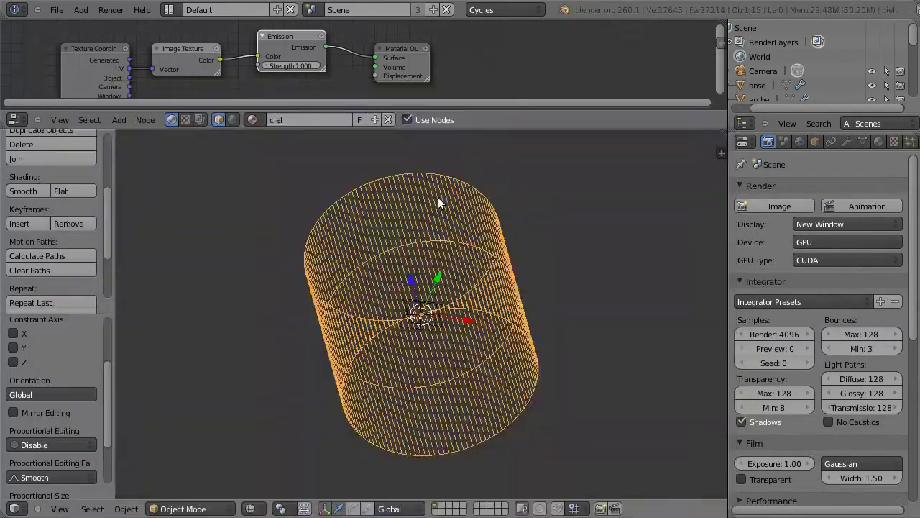
{"action": "scroll", "coordinate": [438, 198], "scroll_direction": "down", "scroll_amount": 3}
{"action": "left_click", "coordinate": [878, 142]}
{"action": "left_click", "coordinate": [800, 141]}
{"action": "left_click", "coordinate": [878, 142]}
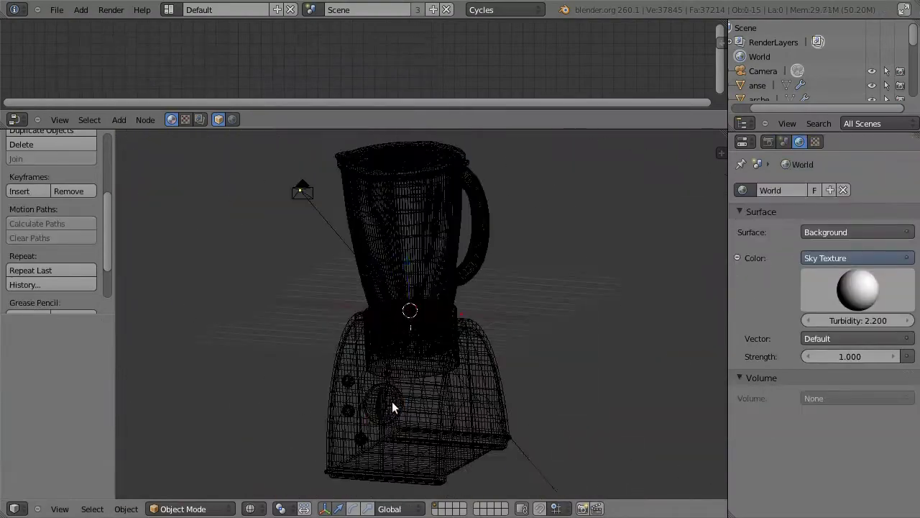
- Edge Slide the knob's rim loop to tighten its edge
{"action": "scroll", "coordinate": [336, 390], "scroll_direction": "up", "scroll_amount": 3}
{"action": "scroll", "coordinate": [402, 269], "scroll_direction": "up", "scroll_amount": 5}
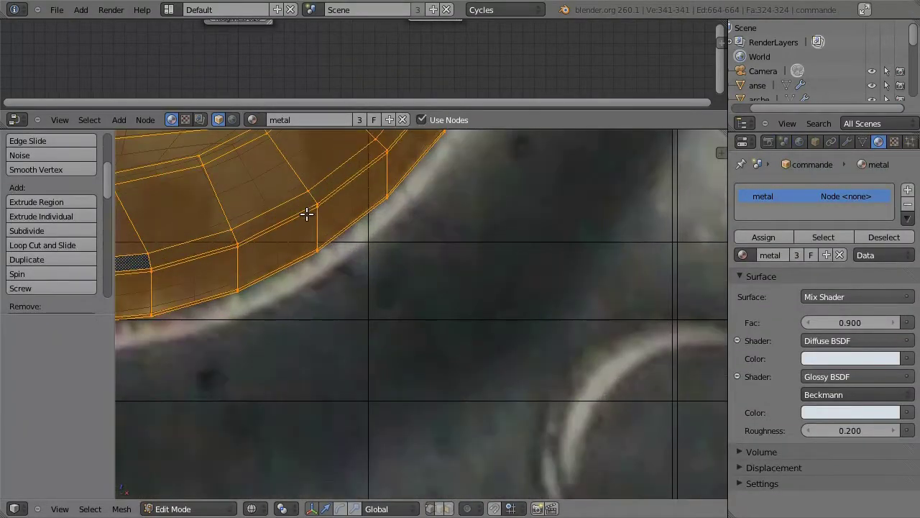
{"action": "right_click", "coordinate": [307, 213], "text": "alt"}
{"action": "key", "text": "ctrl+e"}
{"action": "left_click", "coordinate": [316, 230]}
{"action": "left_click", "coordinate": [338, 245]}
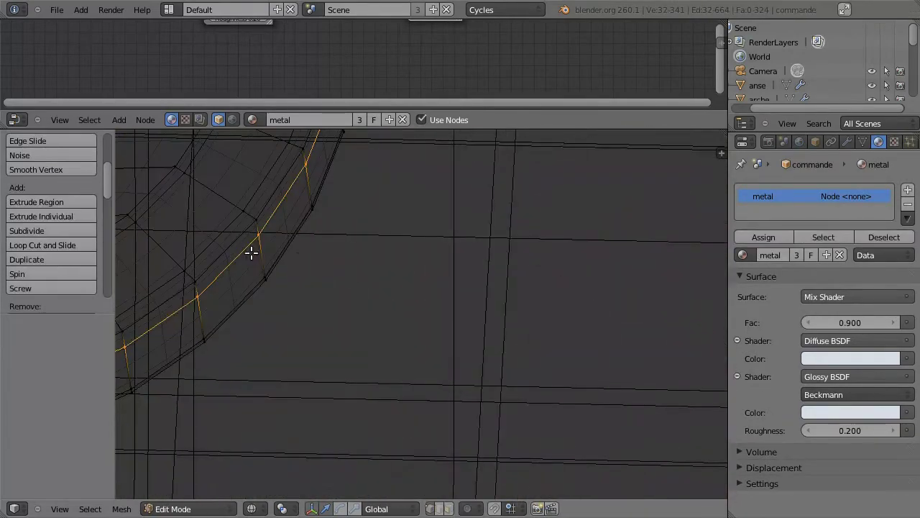
{"action": "key", "text": "ctrl+e"}
{"action": "left_click", "coordinate": [312, 285]}
{"action": "left_click", "coordinate": [427, 359]}
- Leave Edit Mode, orbit out, and select the floor object sol
{"action": "key", "text": "Tab"}
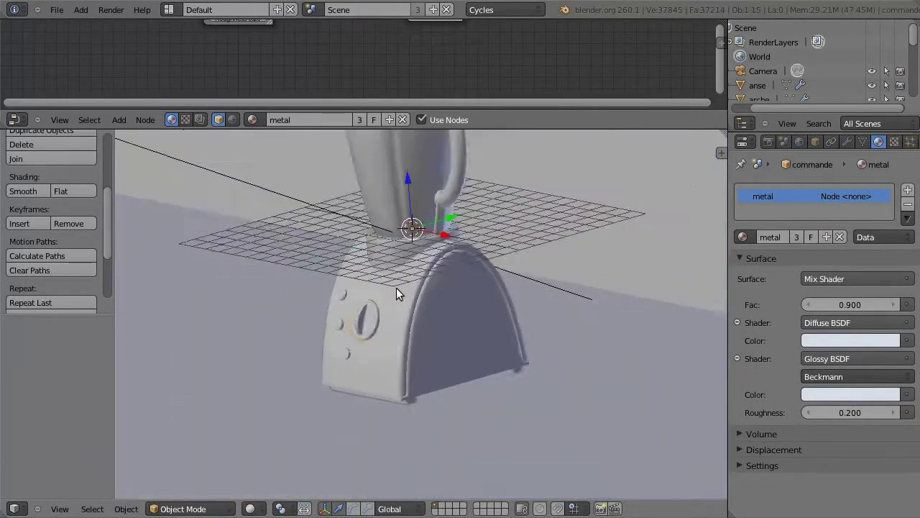
{"action": "middle_click_drag", "start_coordinate": [397, 288], "coordinate": [421, 352]}
{"action": "right_click", "coordinate": [421, 352]}
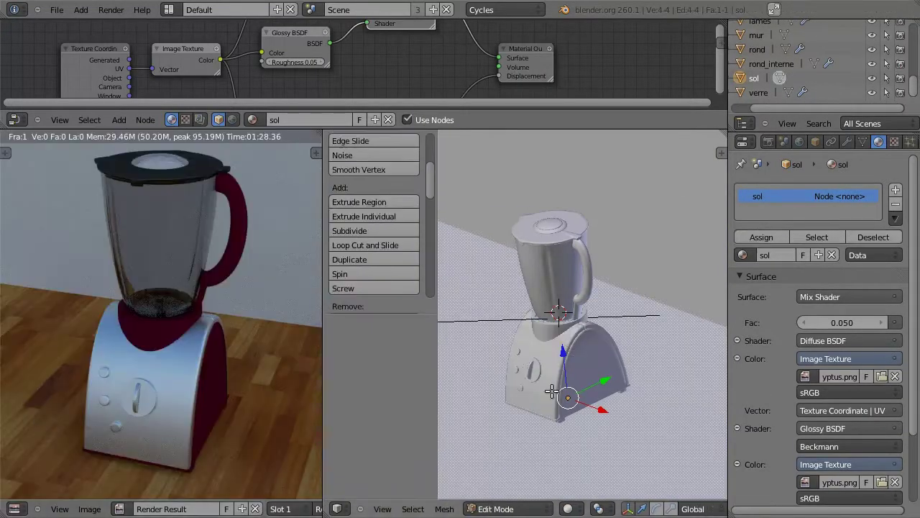
- Display eucalyptus.png with the floor's UVs, merge the image area away, and render the scene
{"action": "left_click", "coordinate": [156, 397]}
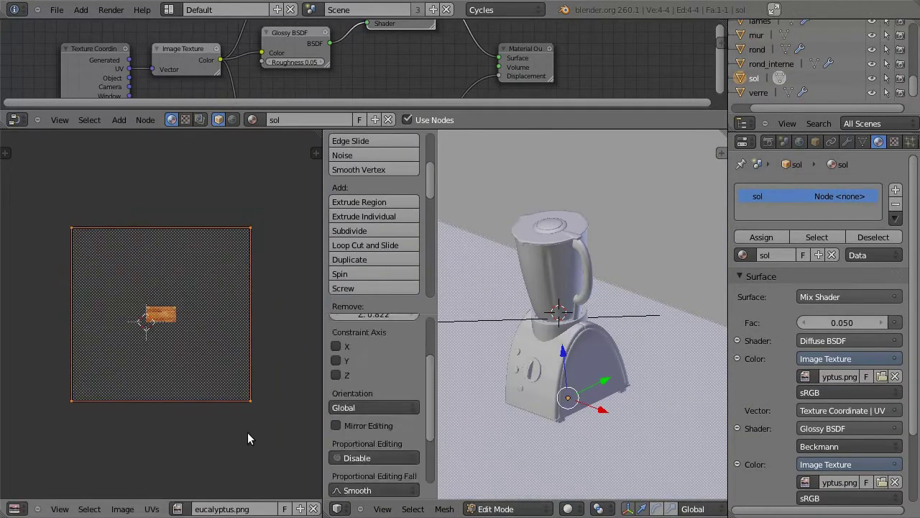
{"action": "key", "text": "Tab"}
{"action": "right_click", "coordinate": [322, 360]}
{"action": "left_click", "coordinate": [317, 363]}
{"action": "left_click", "coordinate": [270, 374]}
{"action": "key", "text": "F12"}
{"action": "left_click_drag", "start_coordinate": [293, 89], "coordinate": [347, 36]}
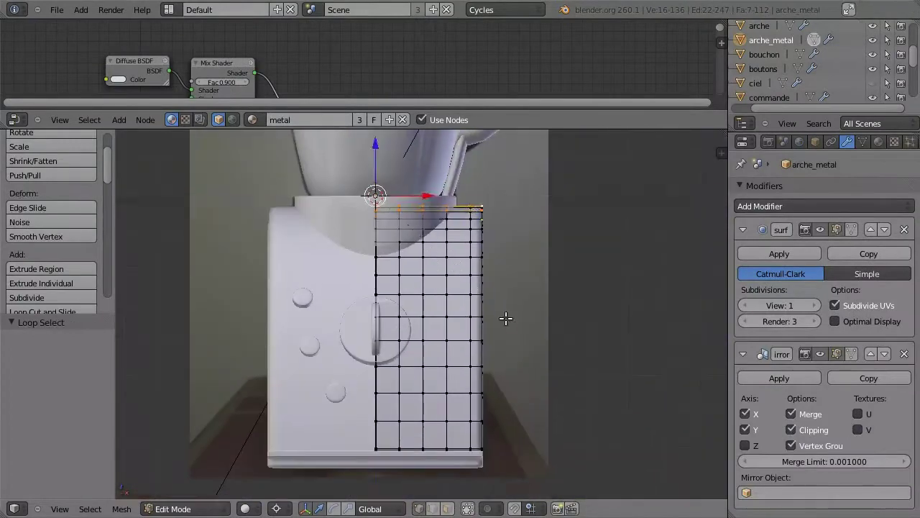
- Turn on proportional editing and scale arche_metal's selected vertices along X
{"action": "left_click", "coordinate": [554, 508]}
{"action": "left_click", "coordinate": [565, 474]}
{"action": "key", "text": "s"}
{"action": "key", "text": "x"}
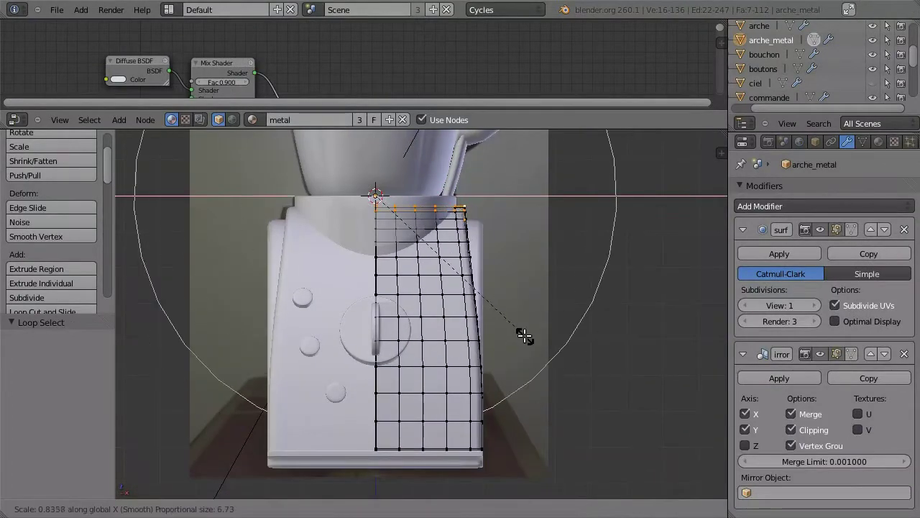
{"action": "left_click", "coordinate": [525, 336]}
- Scale the arch edge, then select an arch edge loop and scale it along X
{"action": "key", "text": "a"}
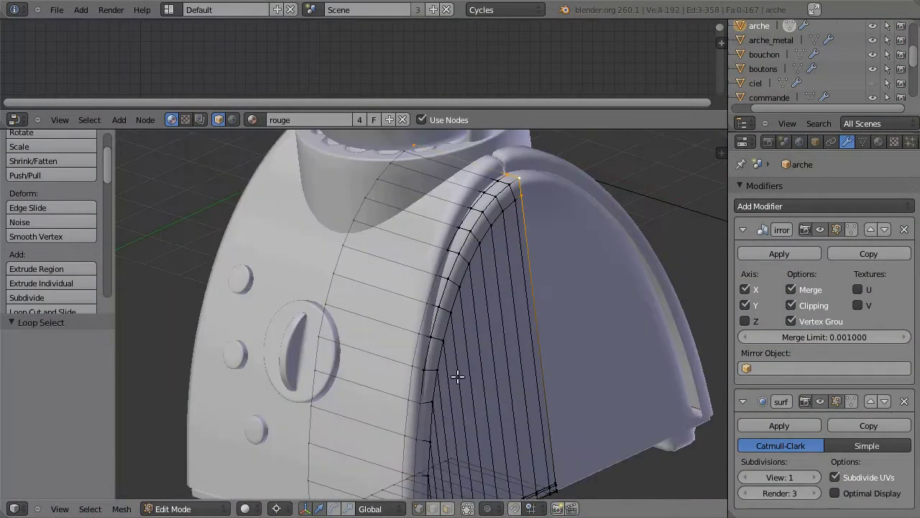
{"action": "key", "text": "s"}
{"action": "left_click", "coordinate": [573, 376]}
{"action": "key", "text": "a"}
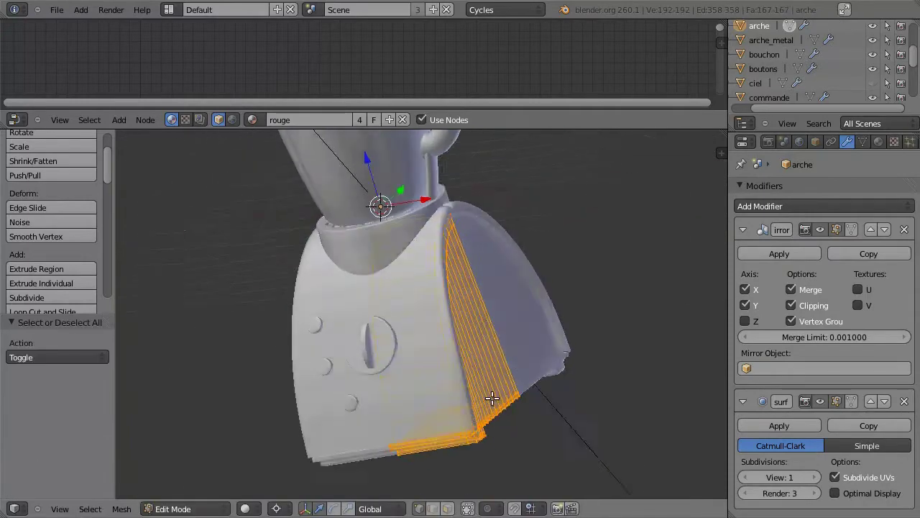
{"action": "right_click", "coordinate": [424, 266], "text": "alt"}
{"action": "key", "text": "s"}
{"action": "key", "text": "x"}
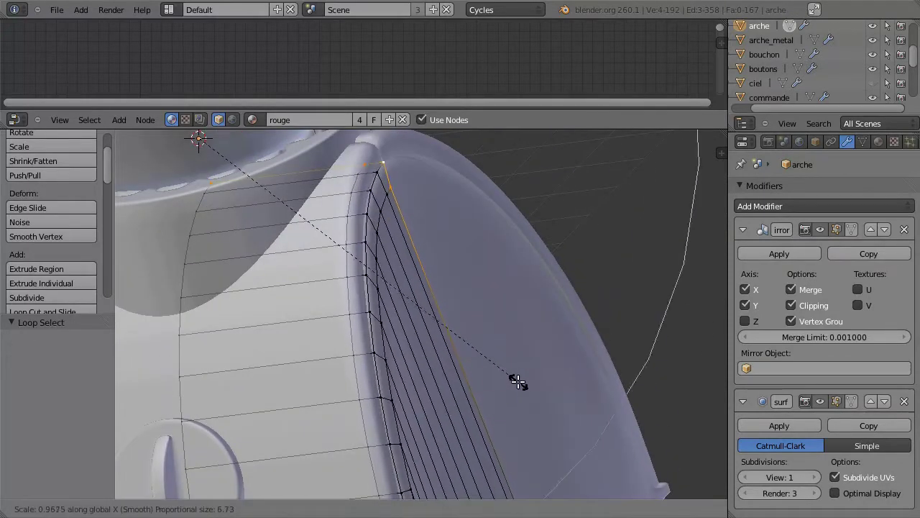